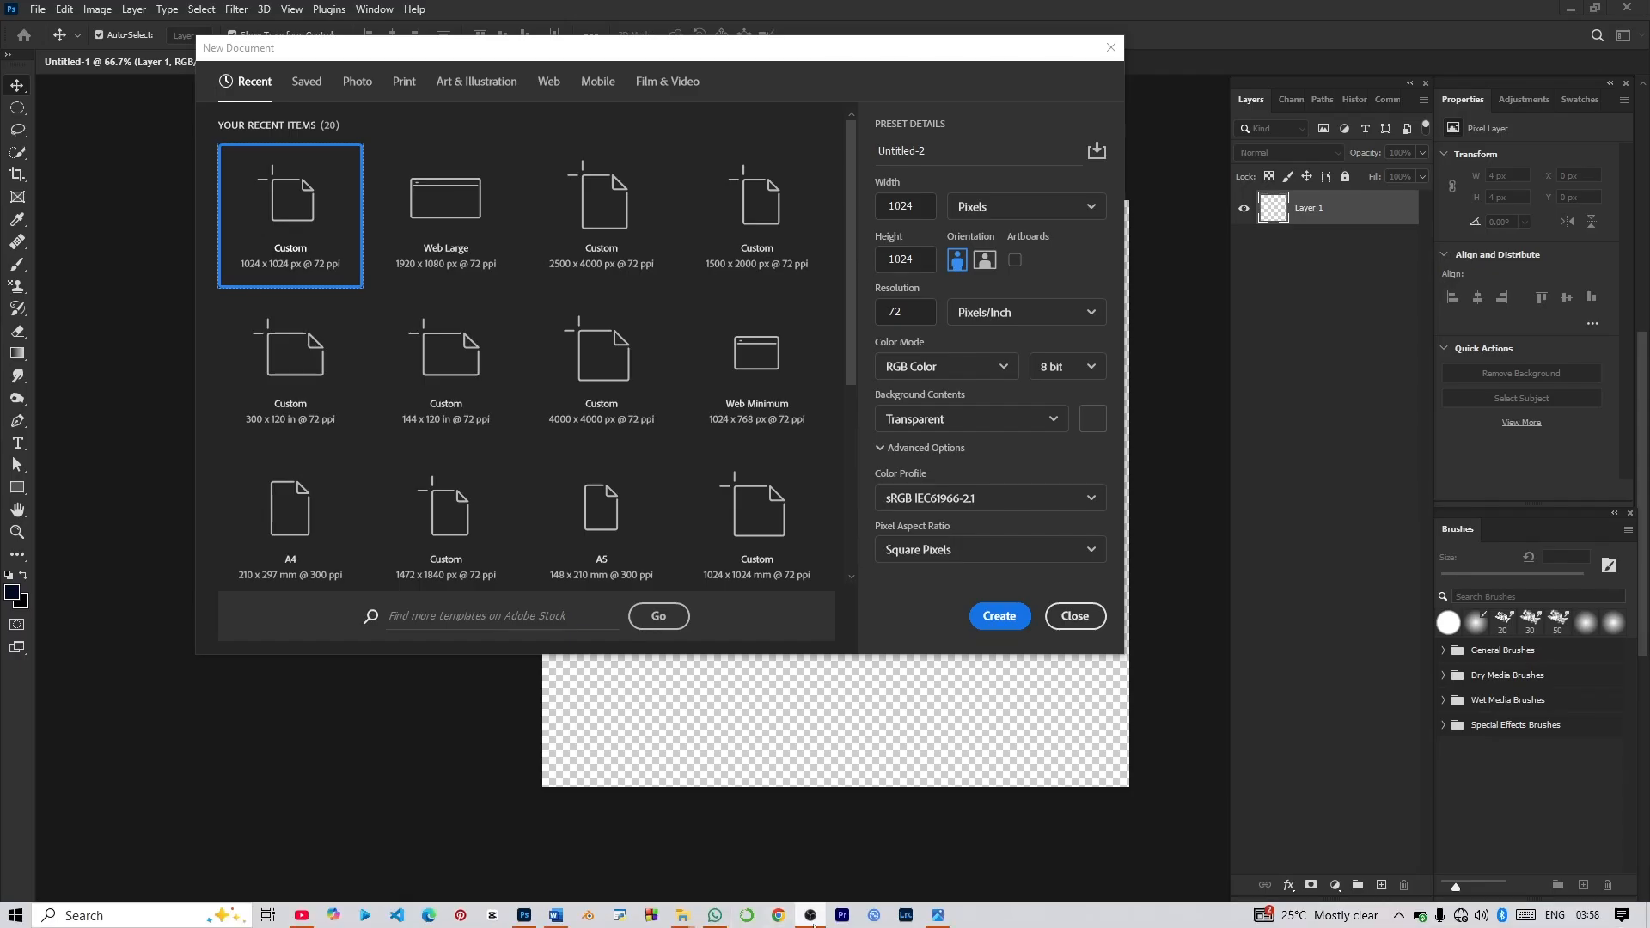
Create a 1024 x 1024 px RGB document at 72 pixels/inch with a transparent background.
{"action": "mouse_move", "coordinate": [949, 924]}
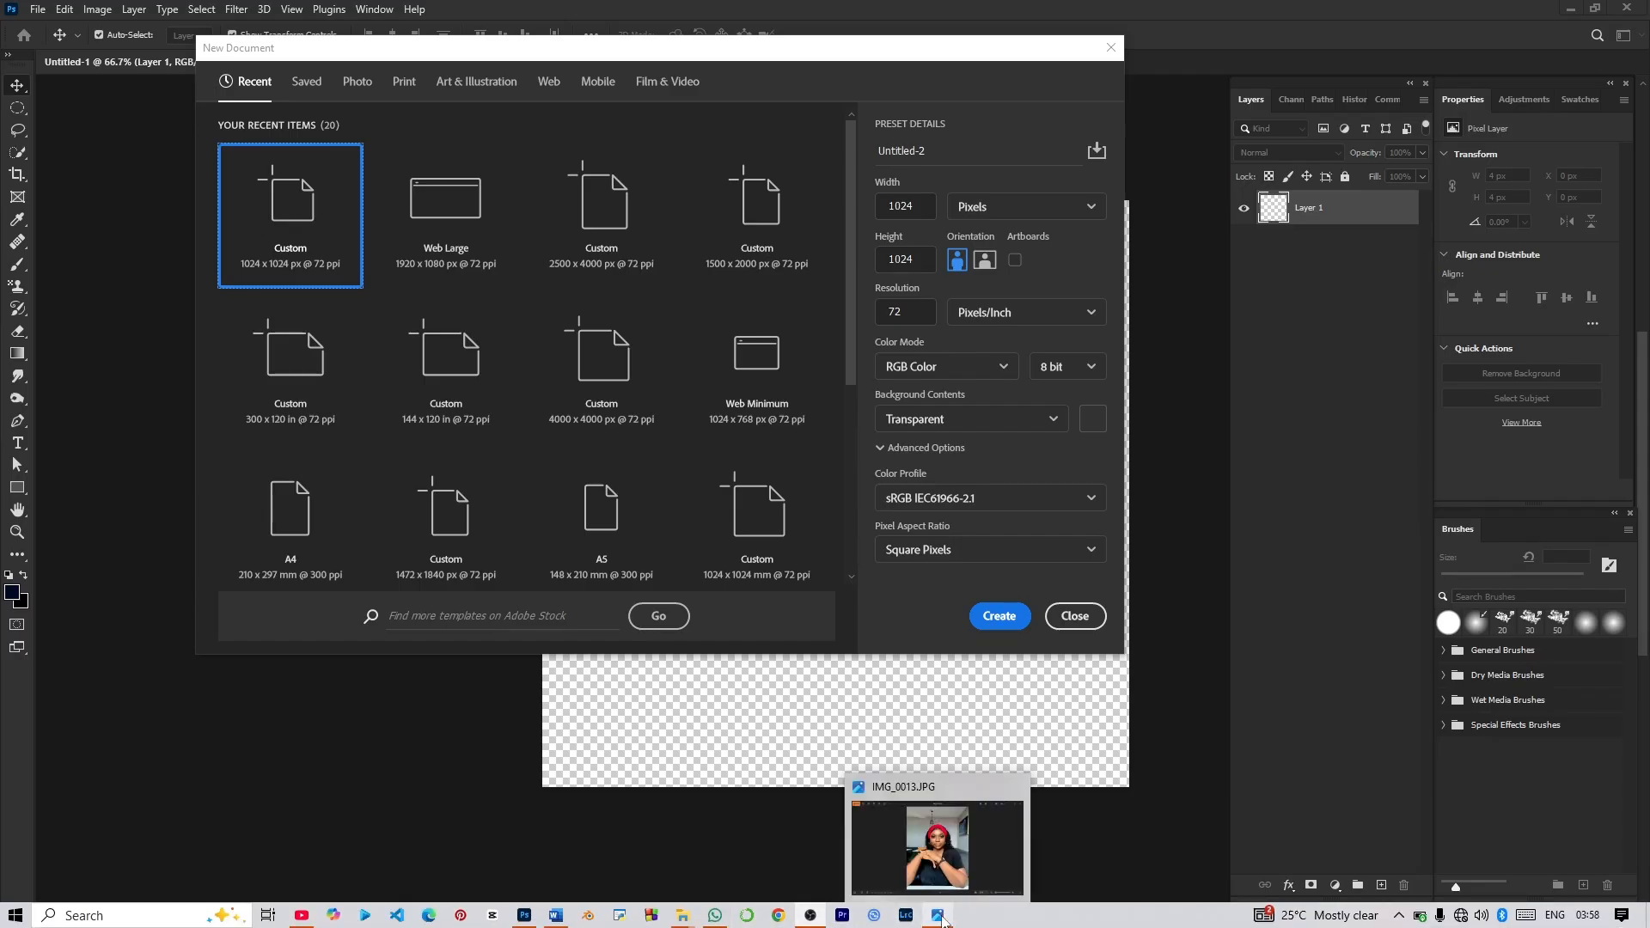
{"action": "mouse_move", "coordinate": [810, 915]}
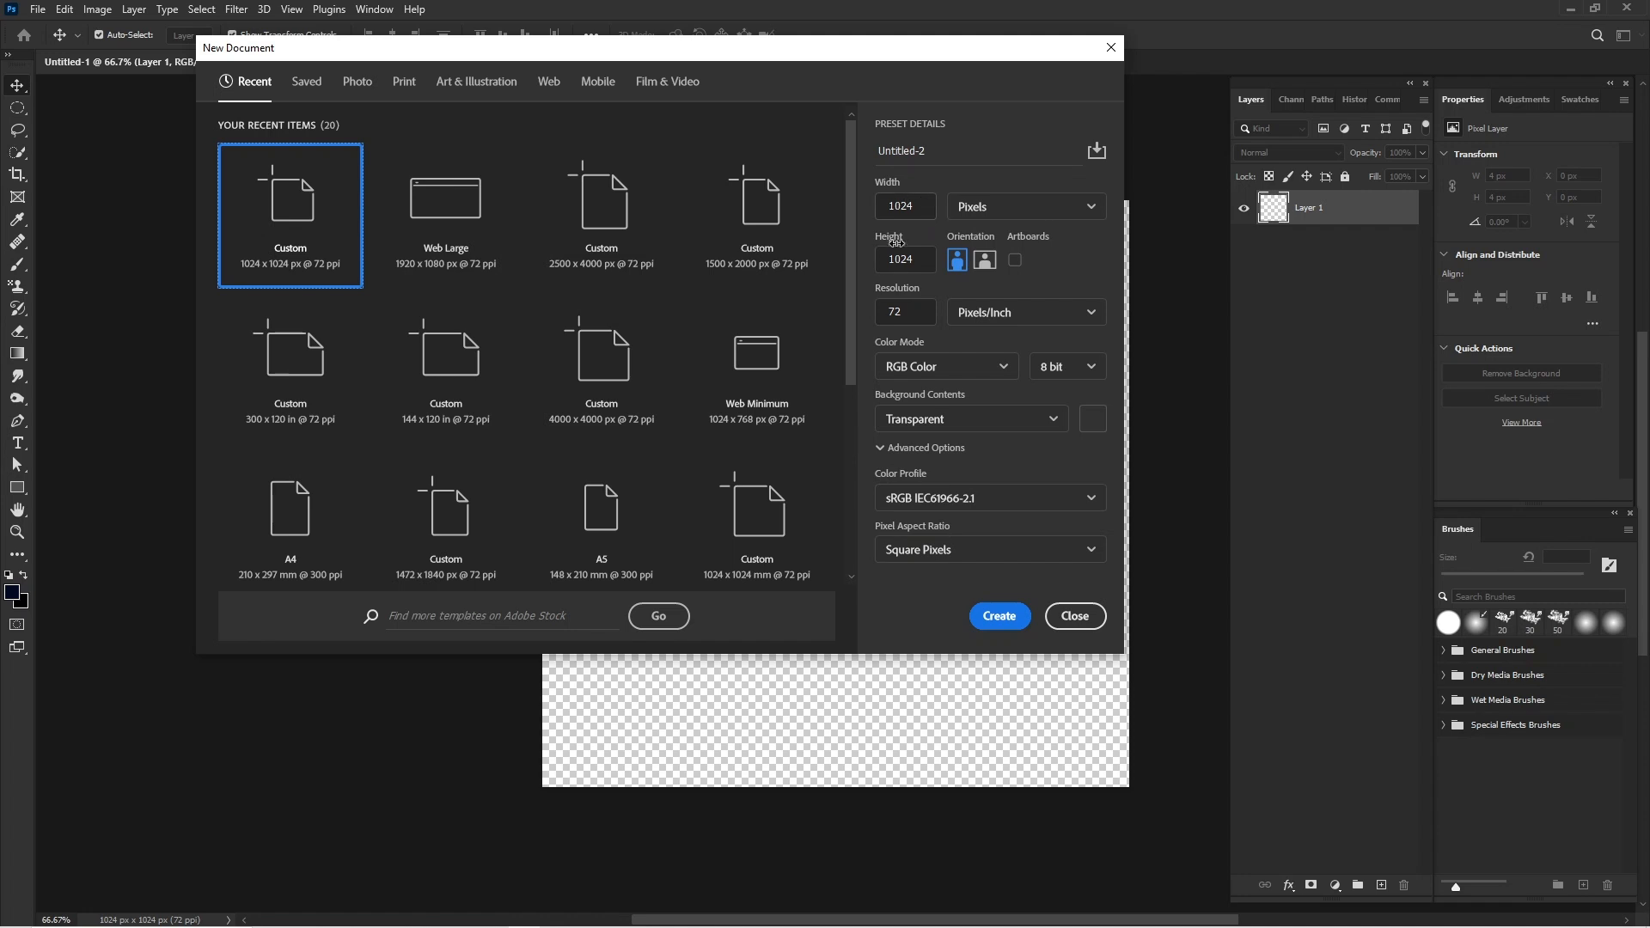
{"action": "left_click", "coordinate": [1000, 616]}
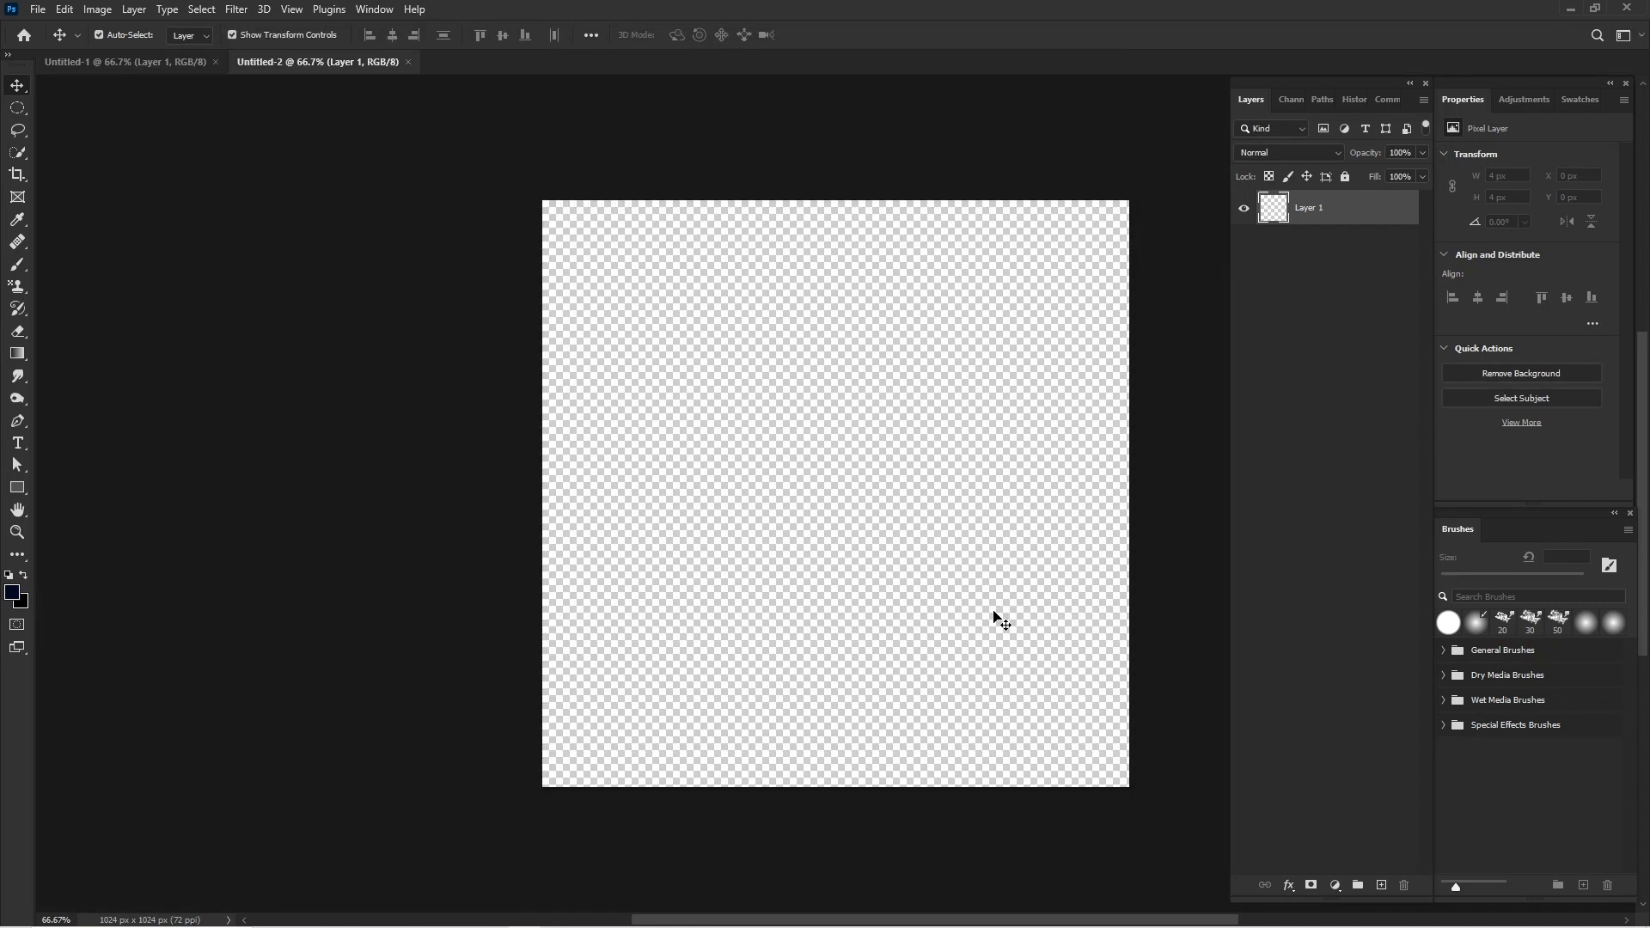
{"action": "scroll", "coordinate": [1010, 646], "scroll_direction": "right", "scroll_amount": 5}
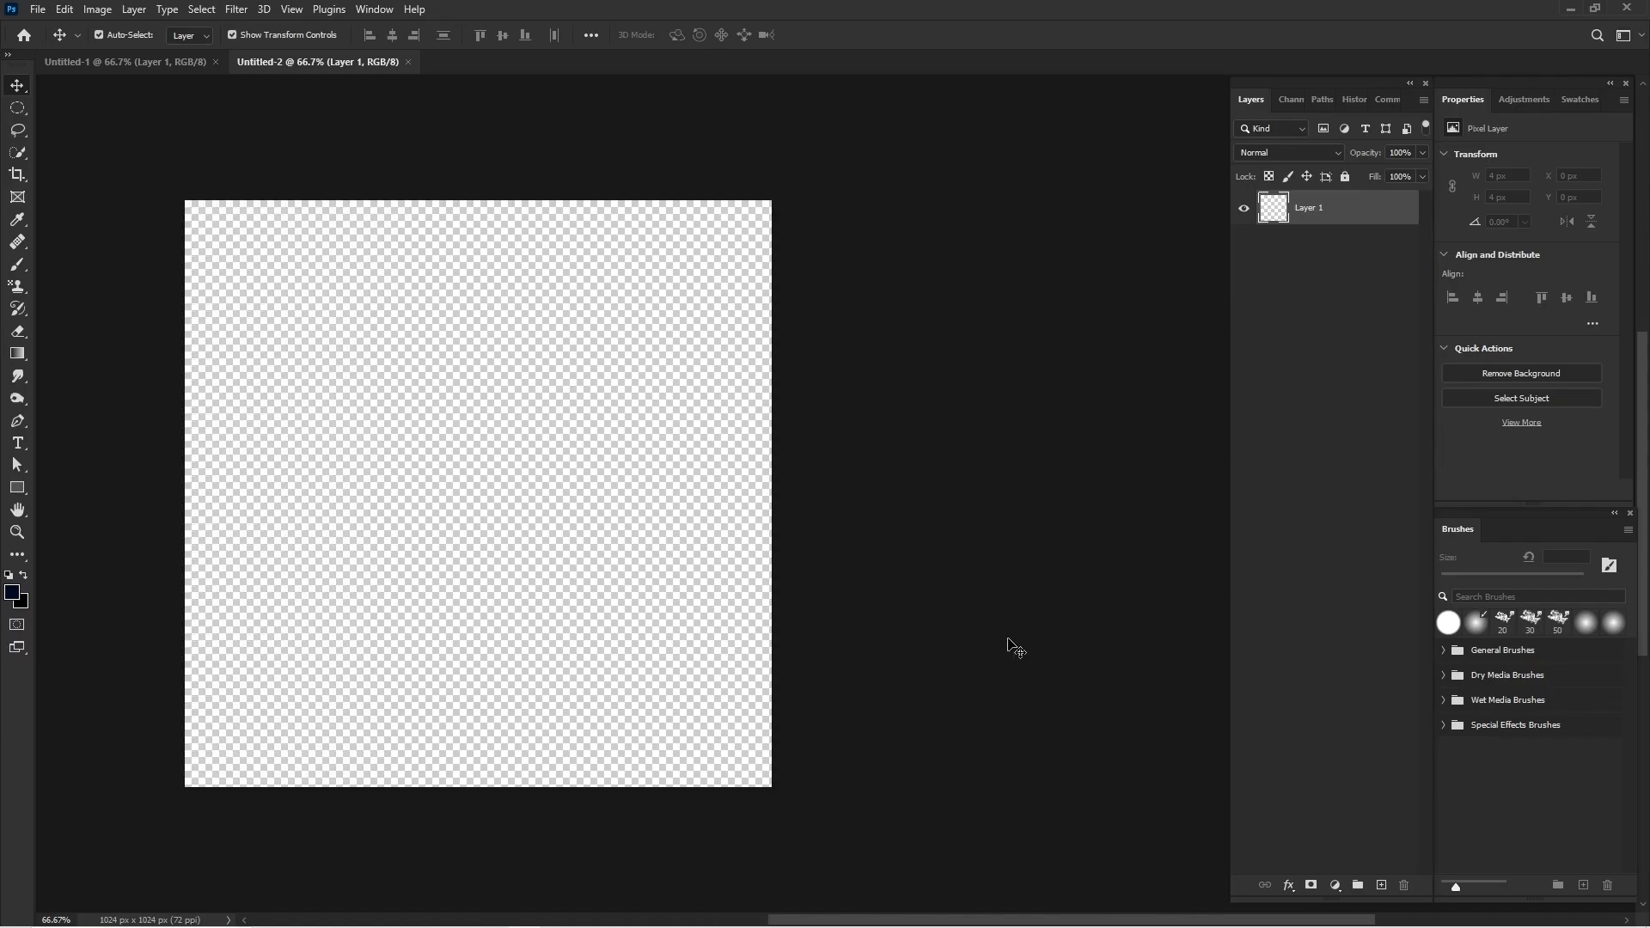
{"action": "scroll", "coordinate": [1006, 645], "scroll_direction": "left", "scroll_amount": 3}
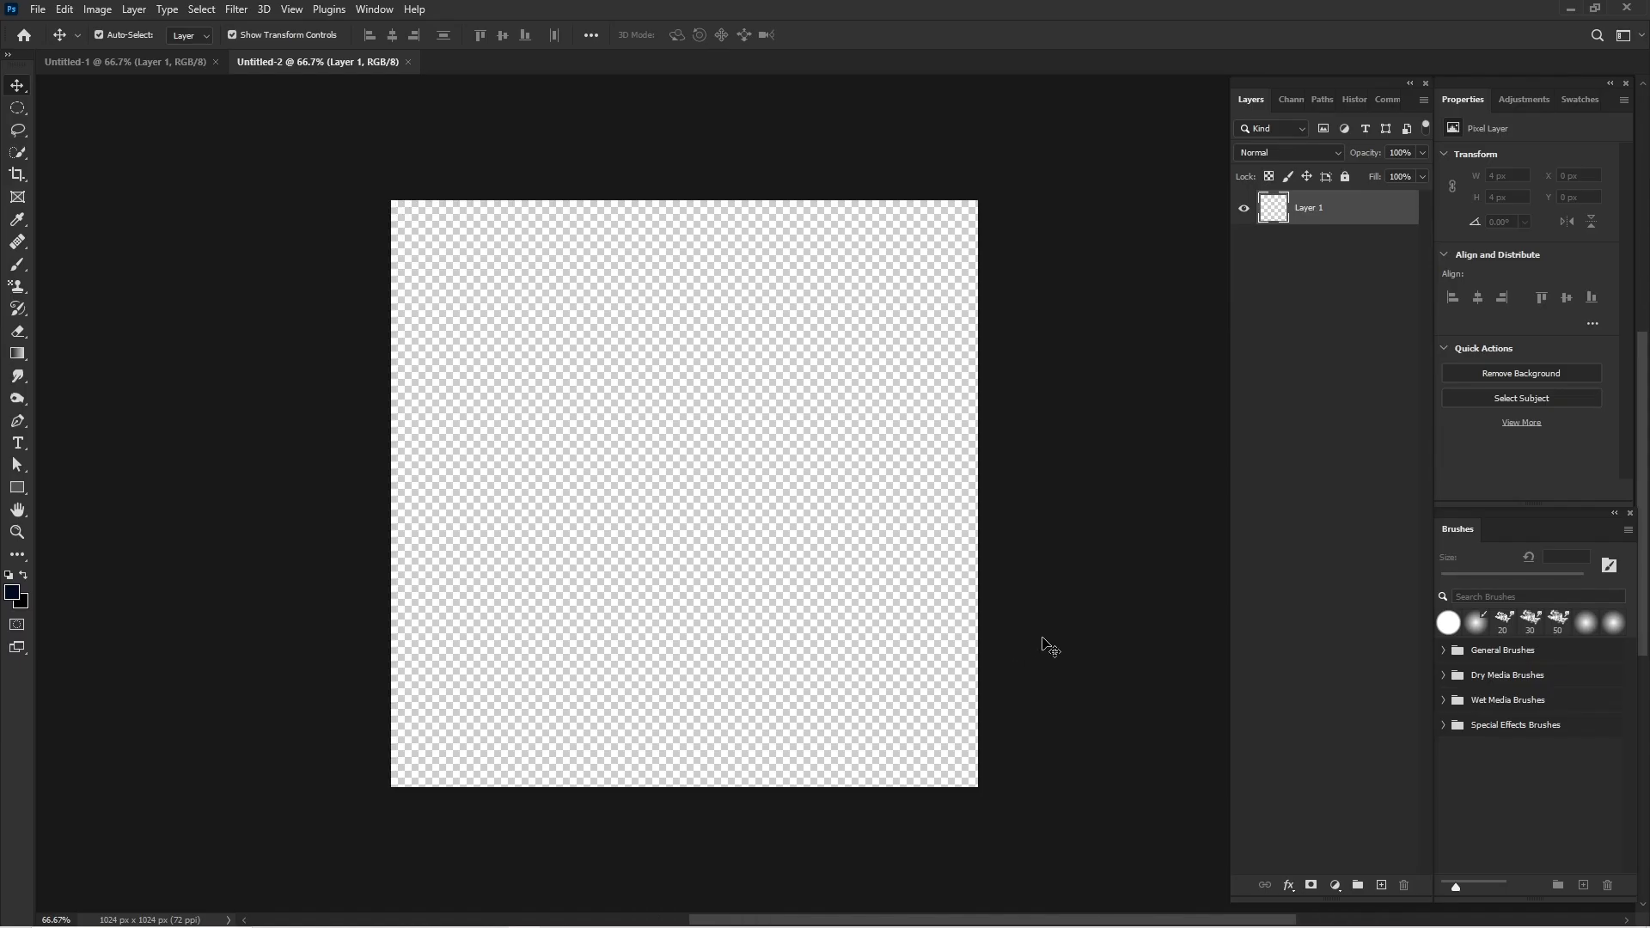
{"action": "left_click", "coordinate": [1311, 885]}
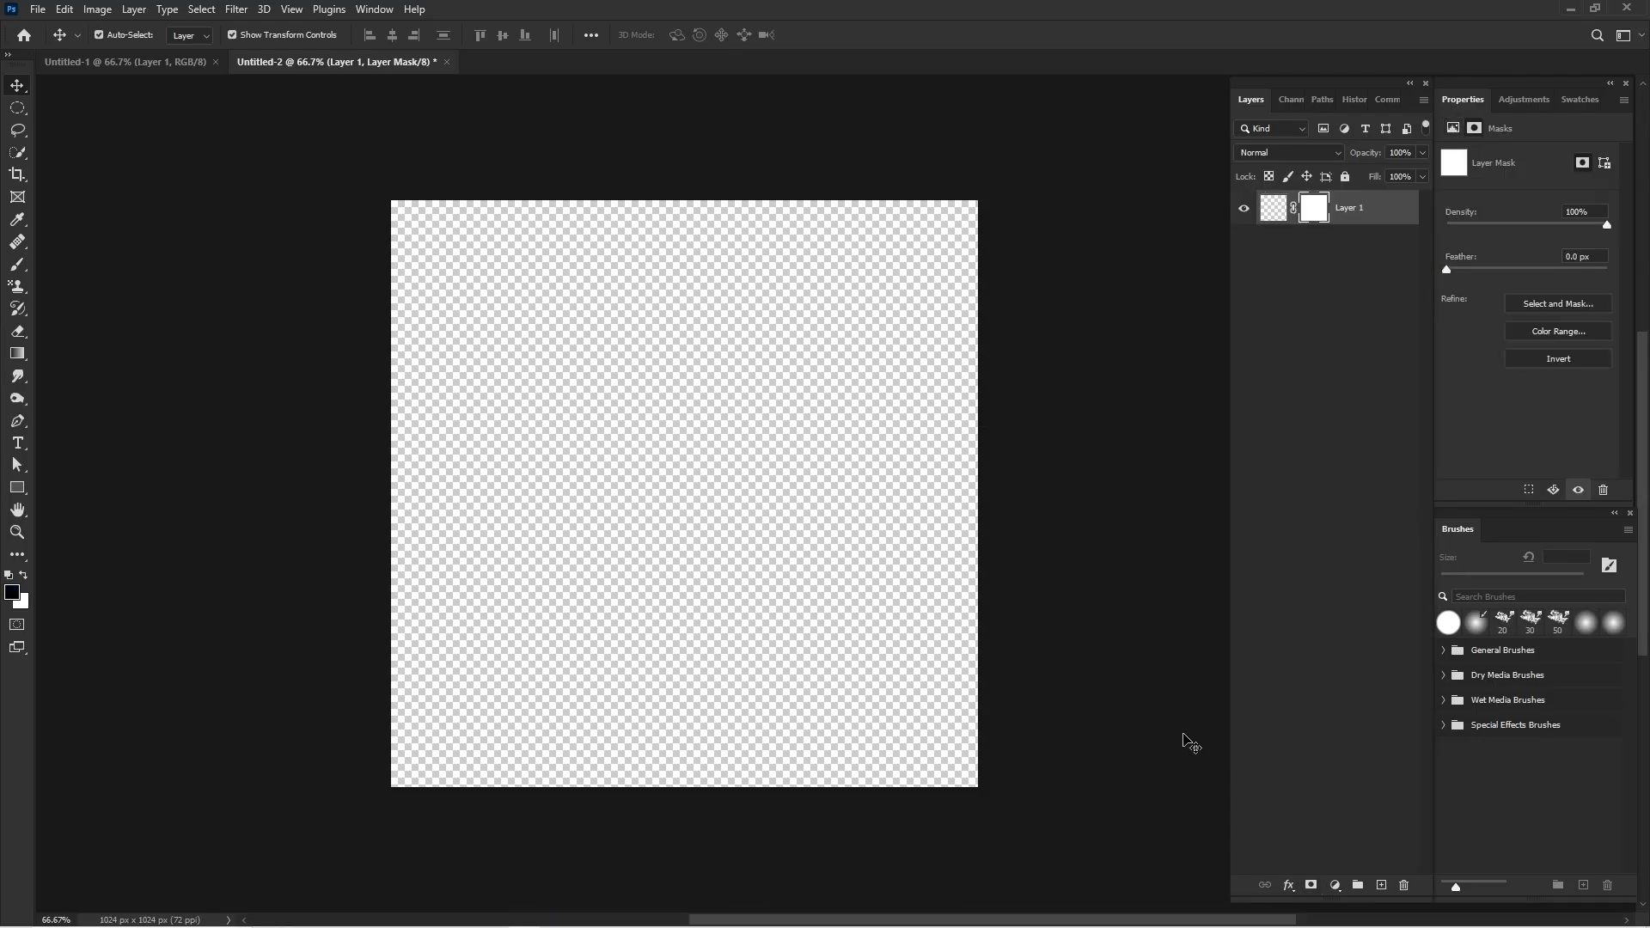
{"action": "key", "text": "ctrl+z"}
Place the red texture image from the food delivery folder and scale it to the full 1024 px canvas width.
{"action": "mouse_move", "coordinate": [687, 920]}
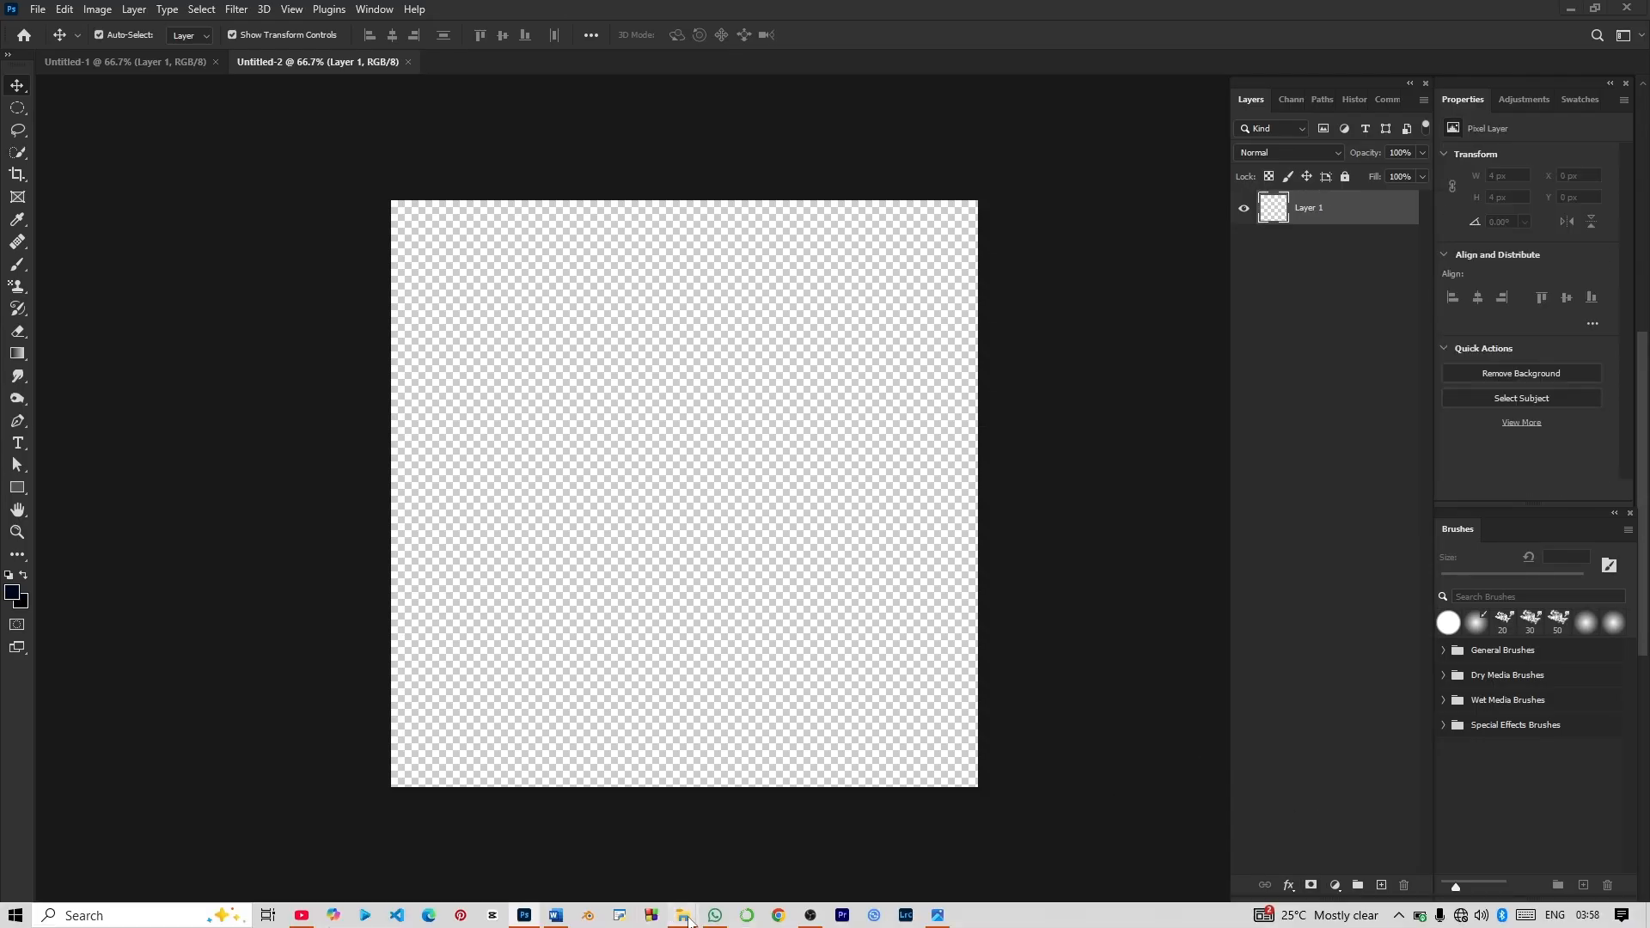
{"action": "left_click", "coordinate": [757, 847]}
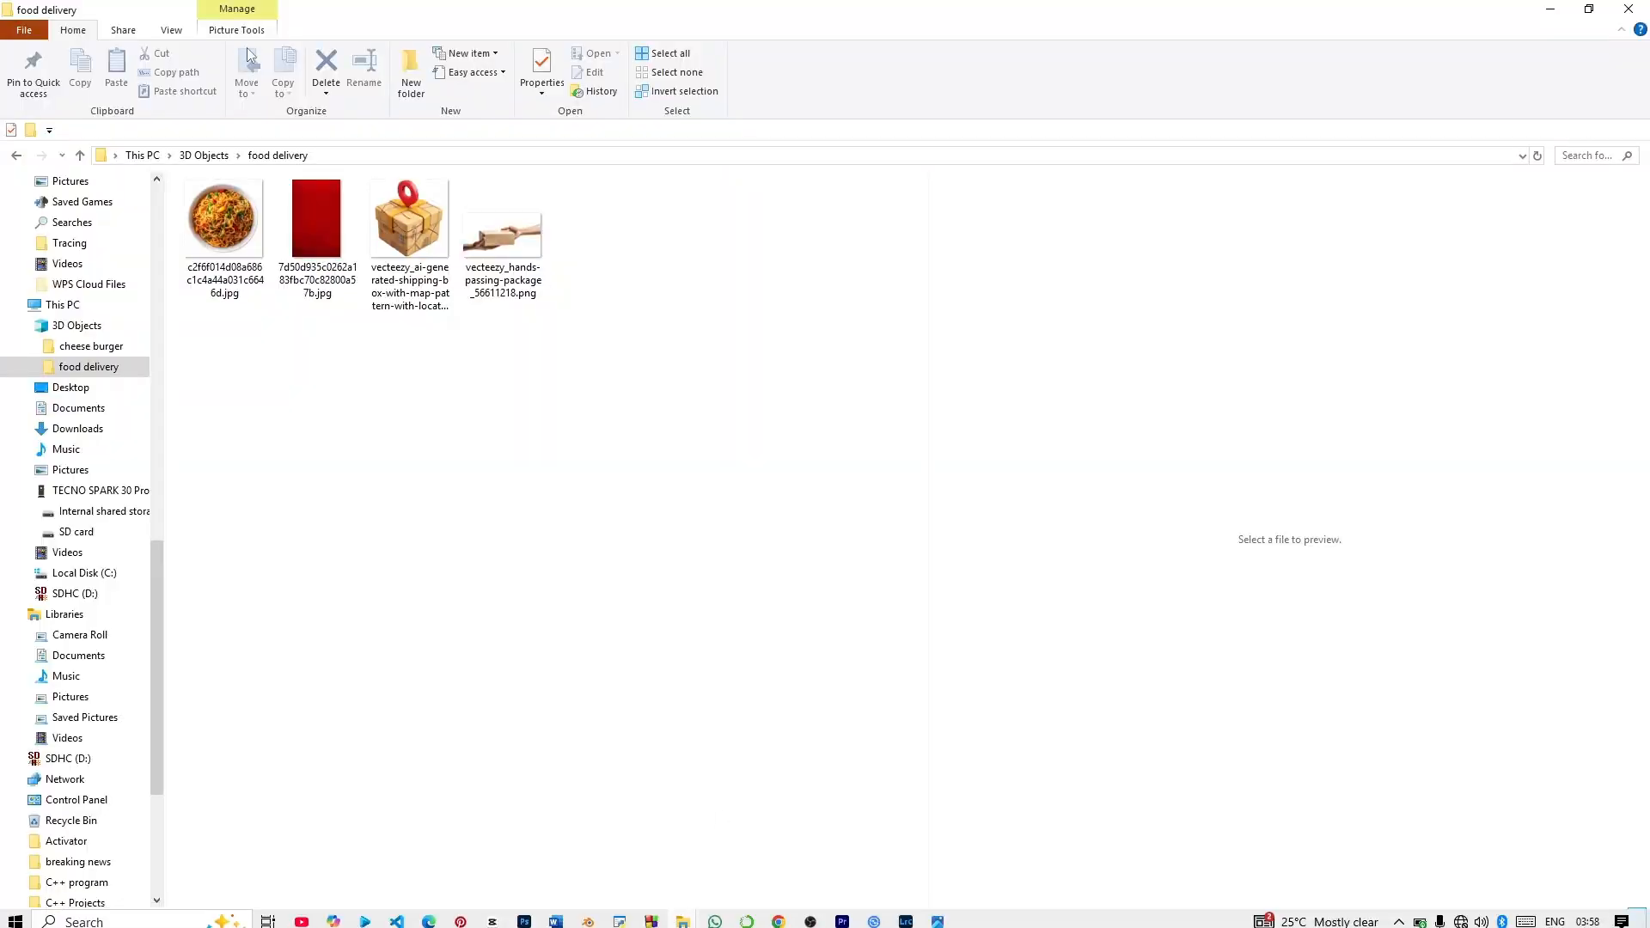
{"action": "left_click", "coordinate": [307, 234]}
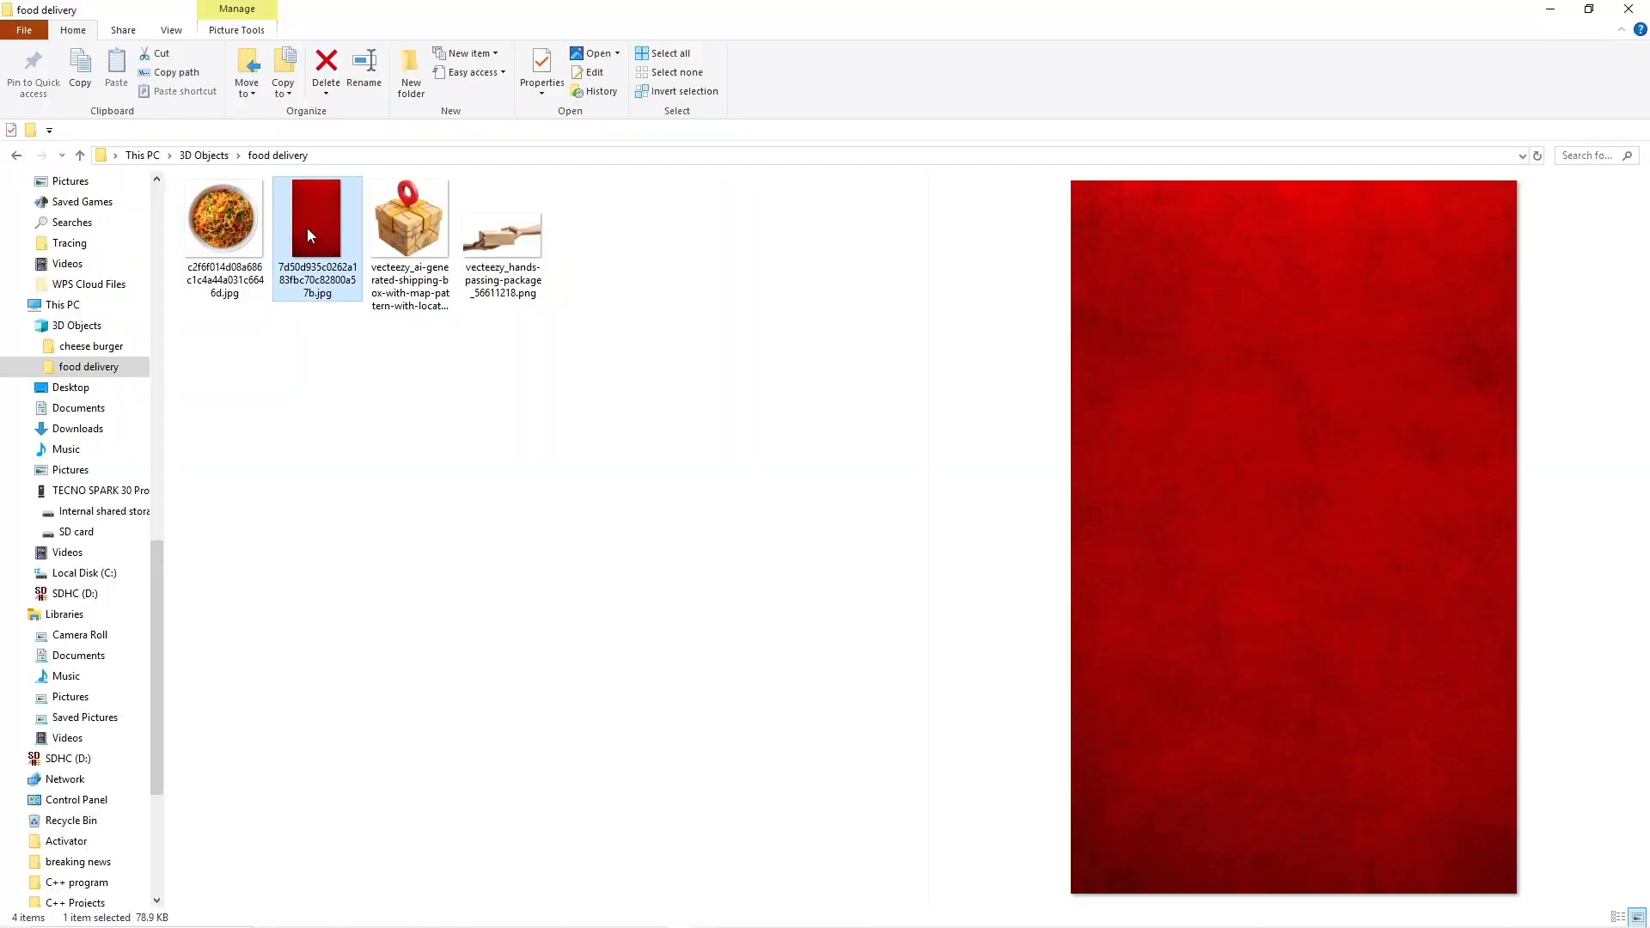
{"action": "left_click_drag", "start_coordinate": [307, 229], "coordinate": [677, 530]}
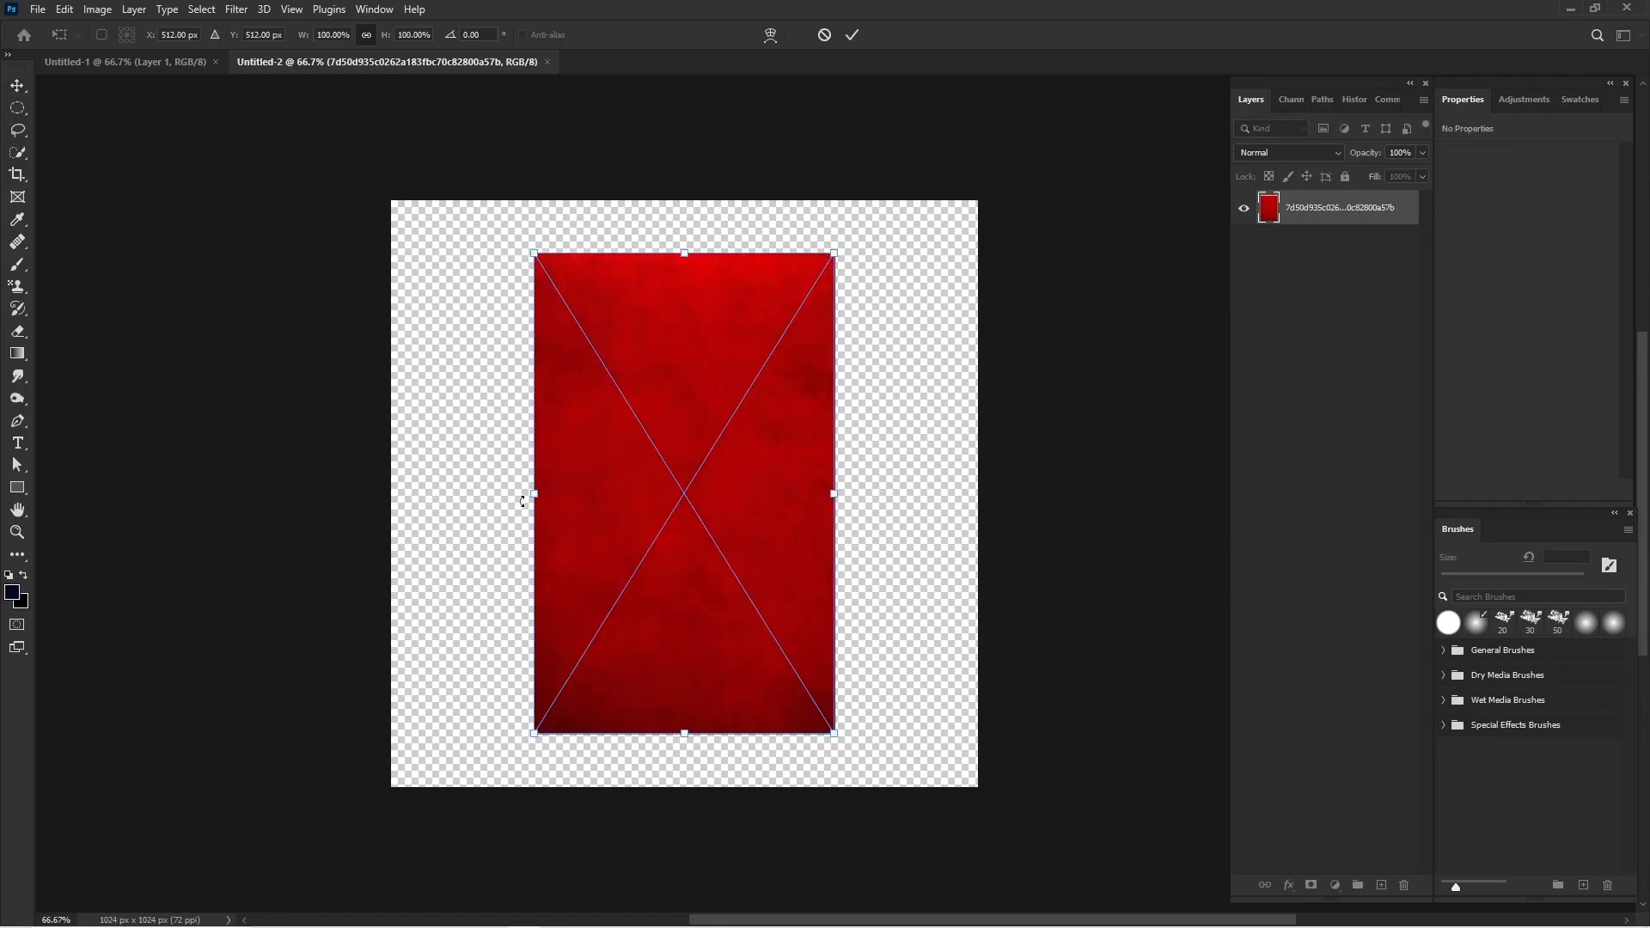
{"action": "left_click_drag", "start_coordinate": [534, 496], "coordinate": [392, 495]}
{"action": "left_click_drag", "start_coordinate": [835, 496], "coordinate": [980, 512]}
{"action": "key", "text": "Return"}
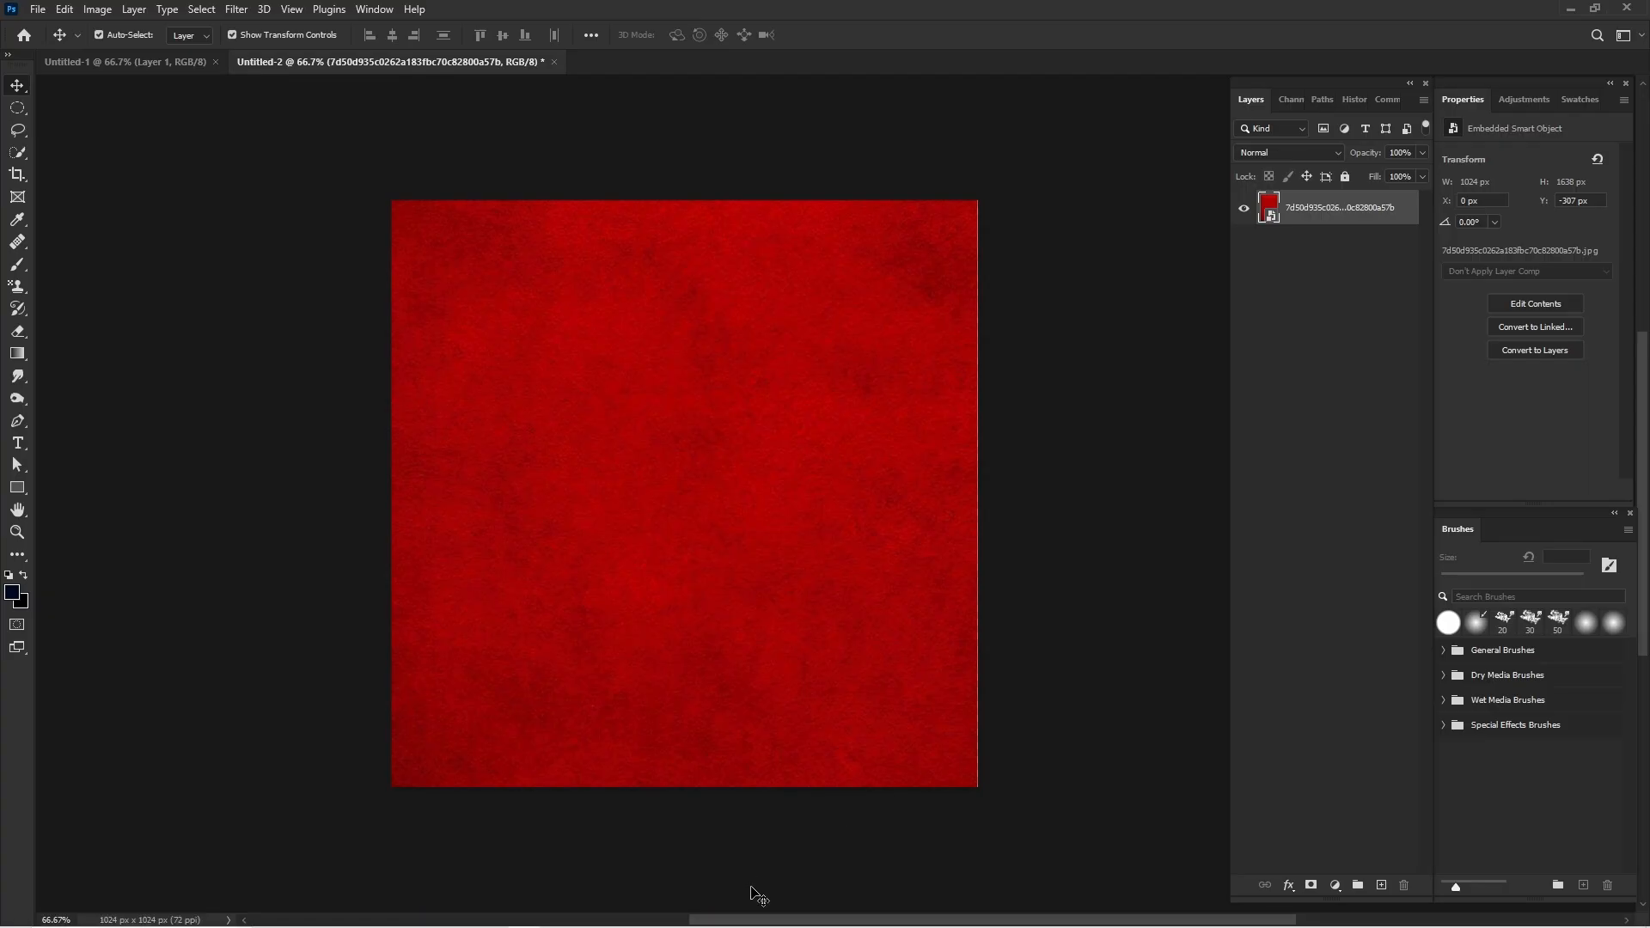
Enlarge the red background to about 209% so that it extends past the canvas's right edge.
{"action": "key", "text": "ctrl+t"}
{"action": "left_click_drag", "start_coordinate": [979, 485], "coordinate": [1025, 550]}
{"action": "key", "text": "Return"}
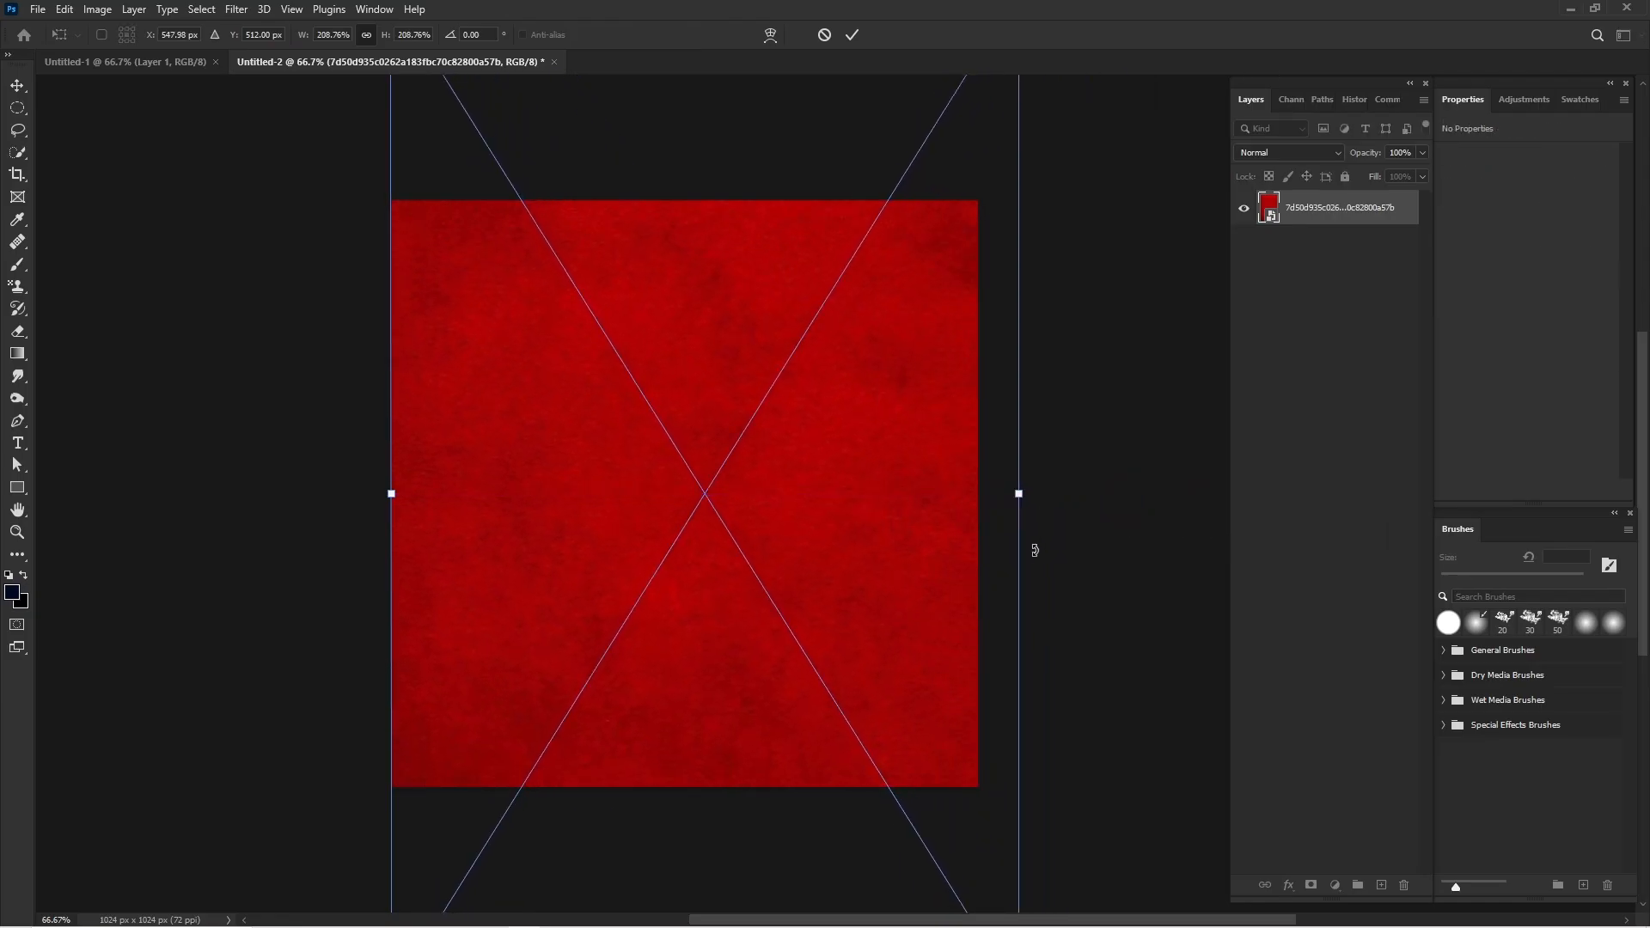
{"action": "key", "text": "Return"}
Place the noodle bowl image from the food delivery folder at its original size in the centre of the canvas.
{"action": "mouse_move", "coordinate": [631, 921]}
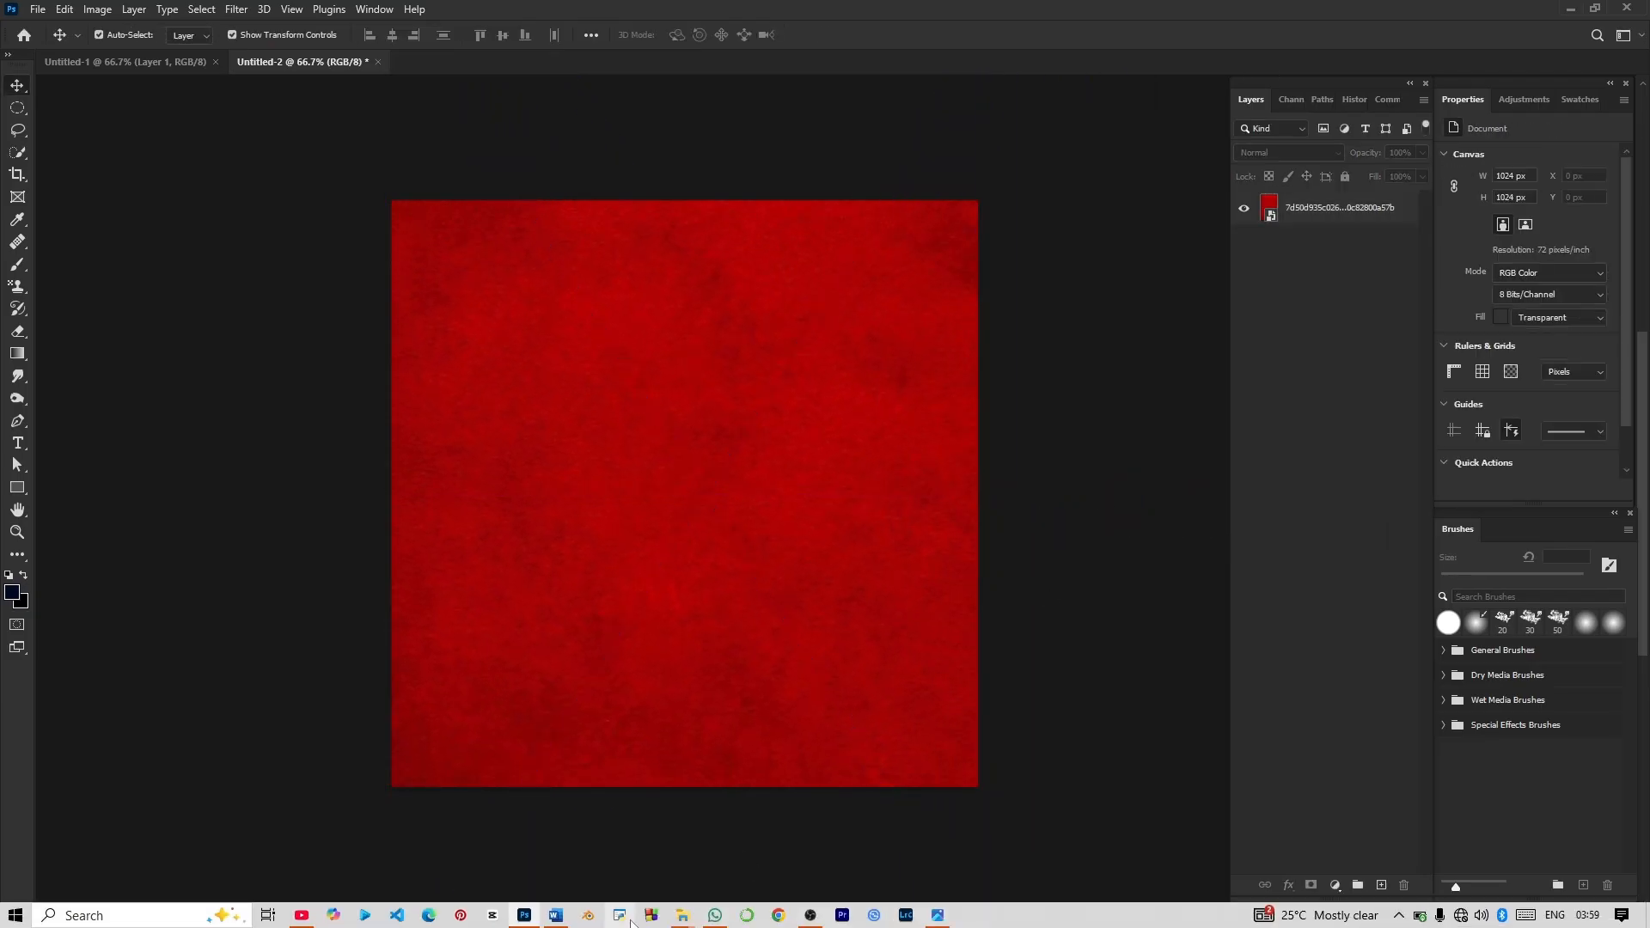
{"action": "left_click", "coordinate": [679, 894]}
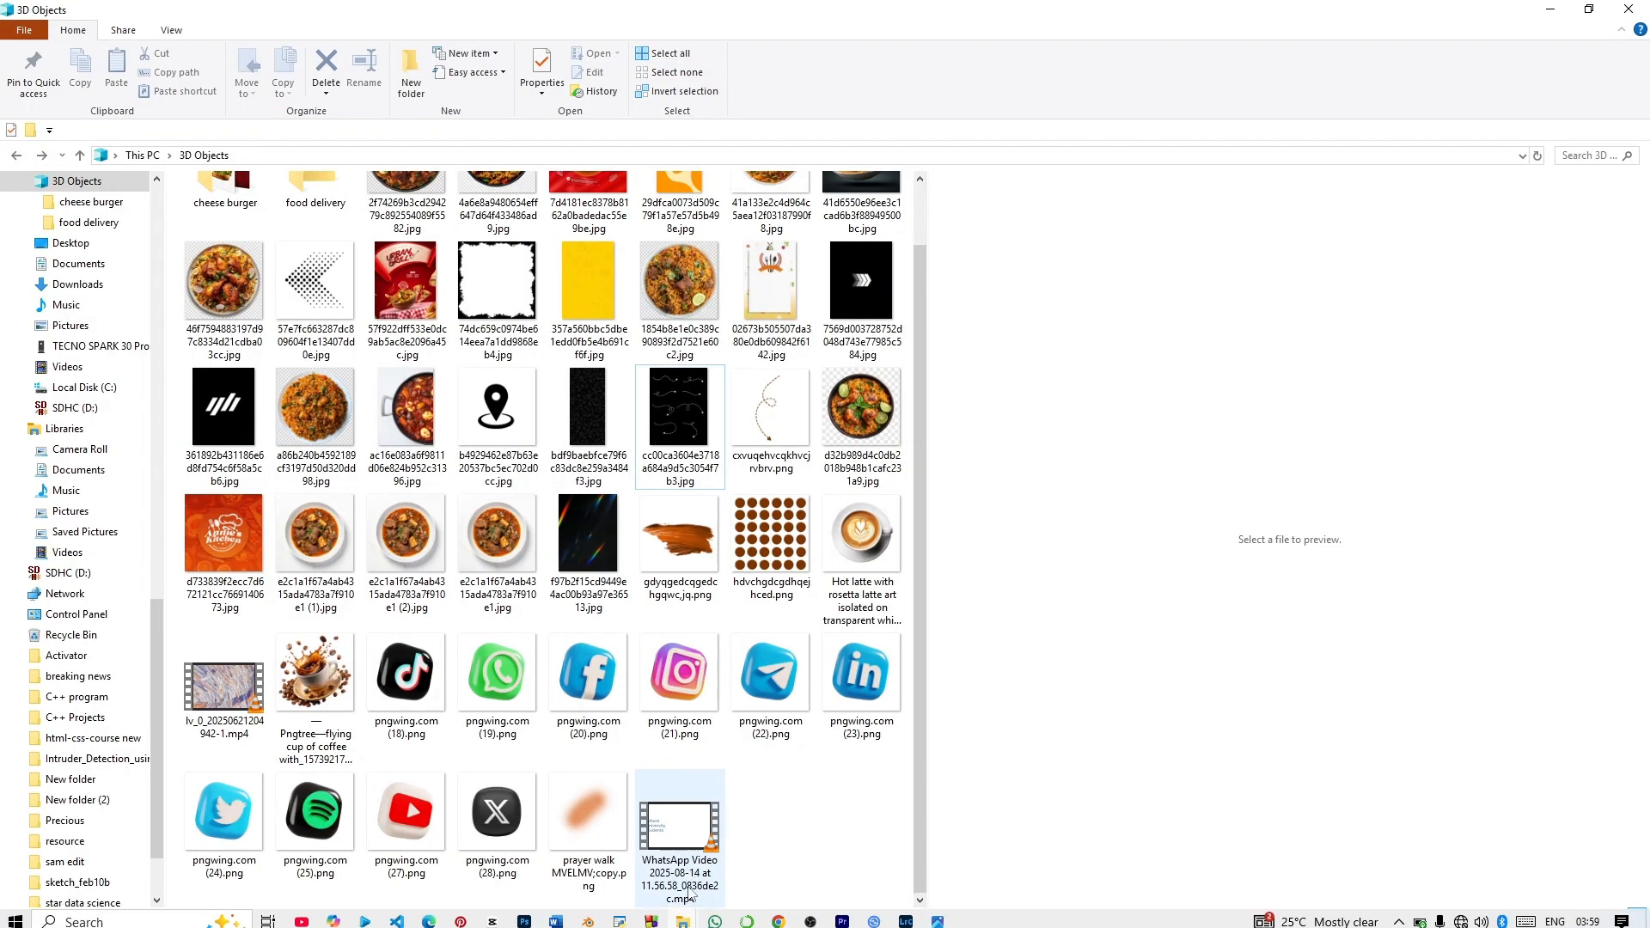
{"action": "left_click", "coordinate": [765, 804]}
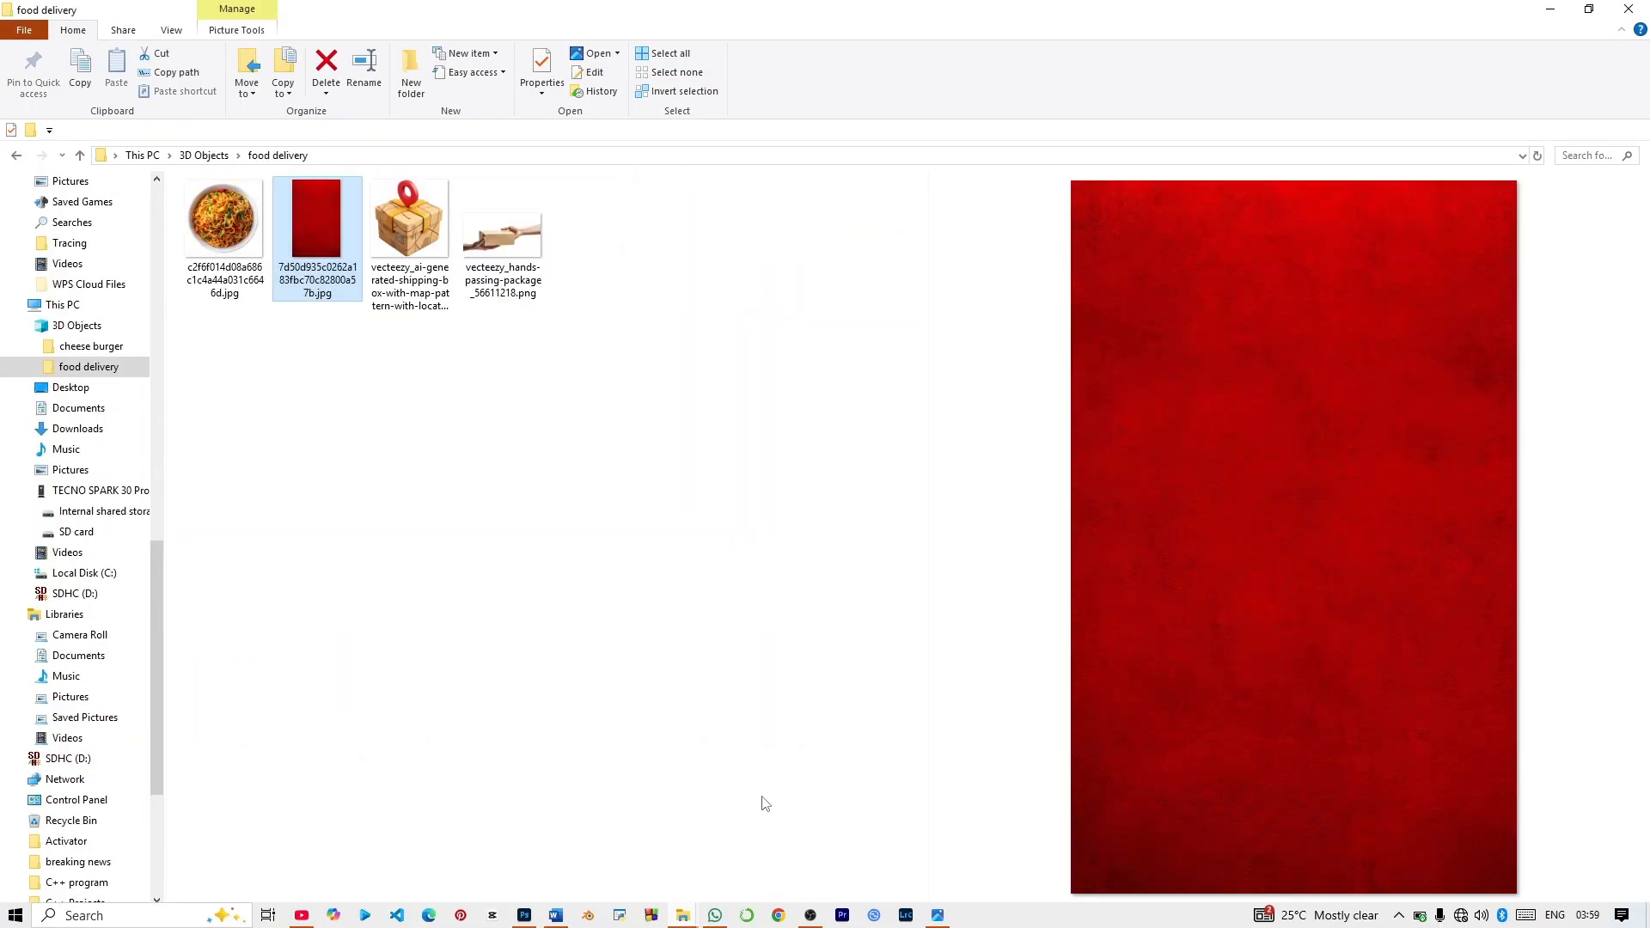
{"action": "left_click", "coordinate": [226, 234]}
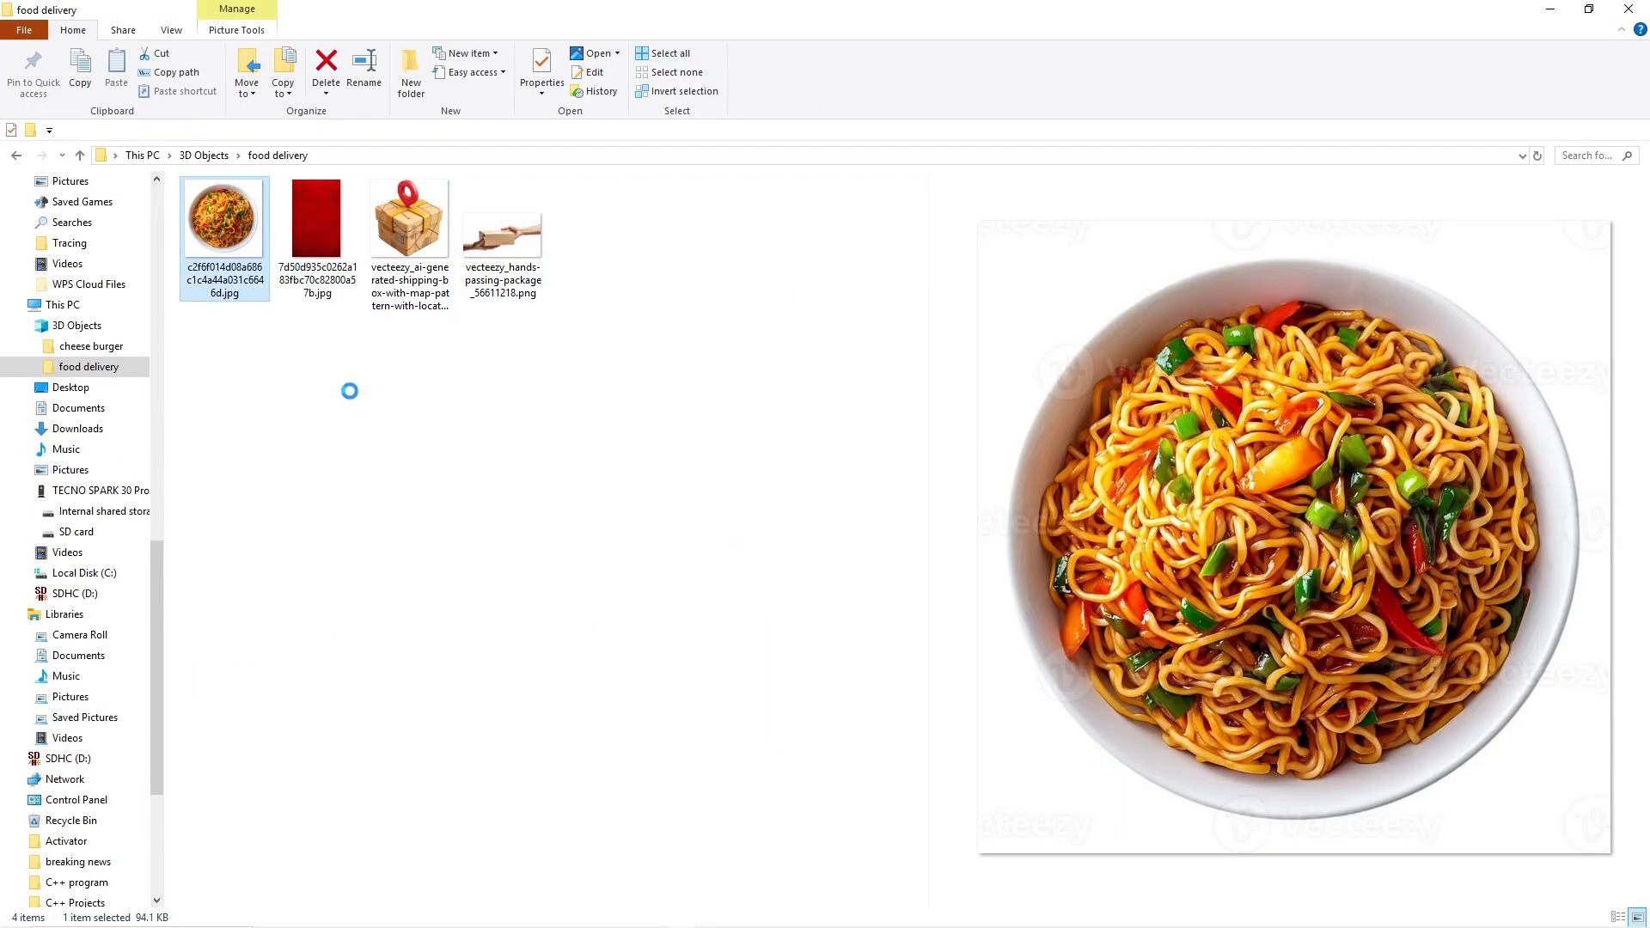
{"action": "mouse_move", "coordinate": [554, 912]}
{"action": "left_click", "coordinate": [535, 863]}
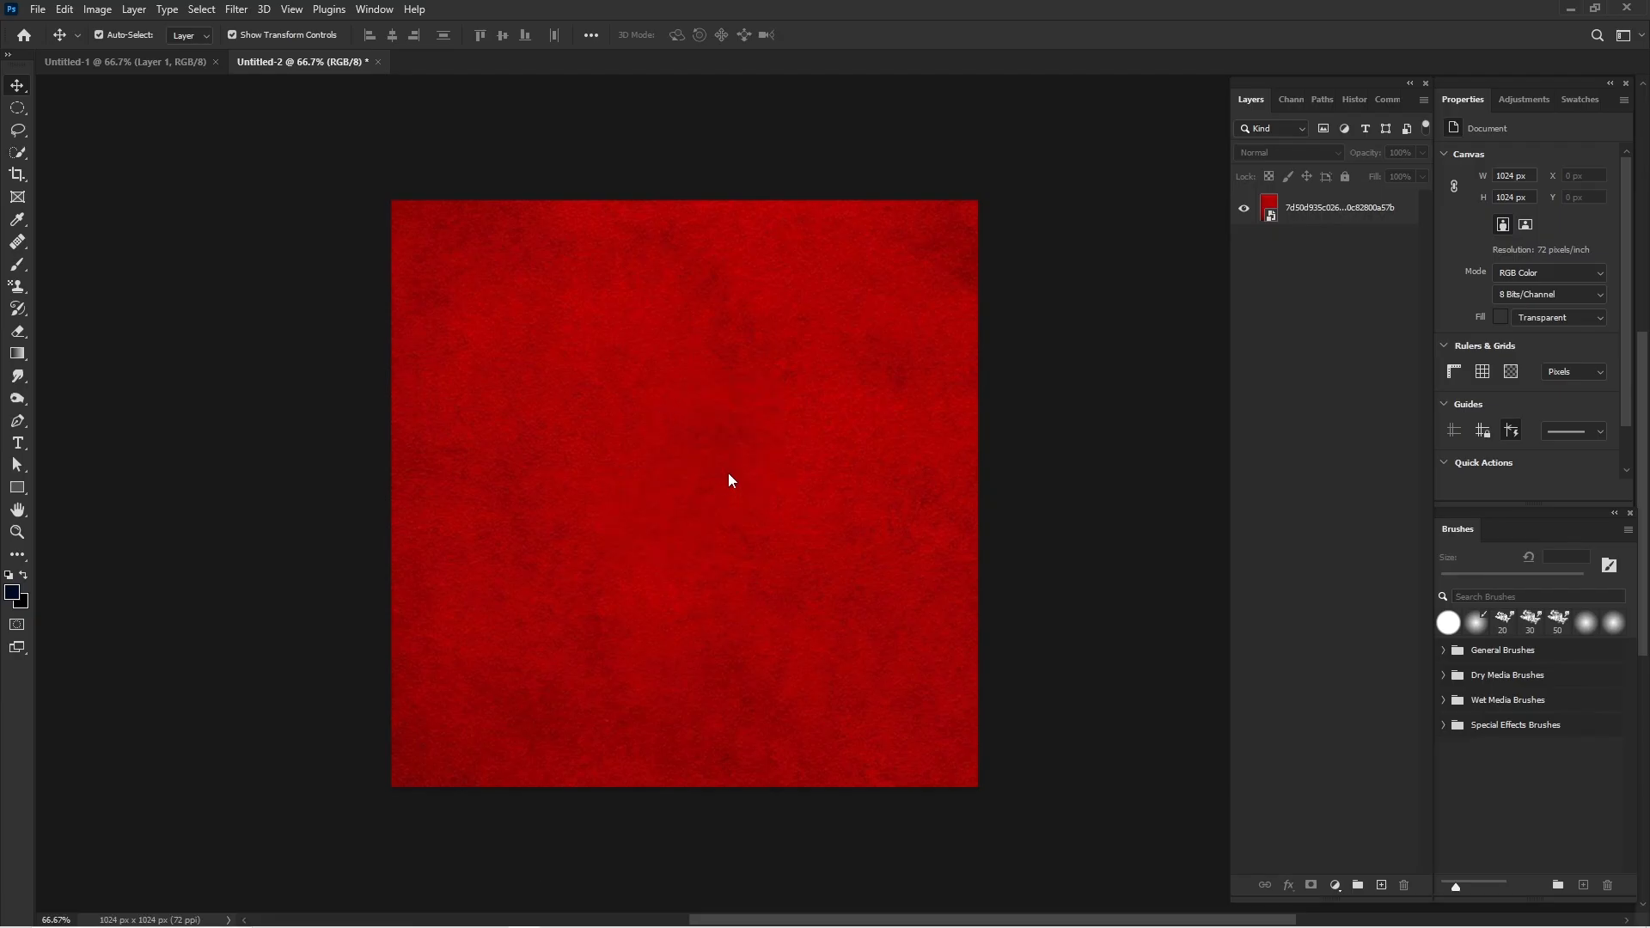
{"action": "key", "text": "ctrl+v"}
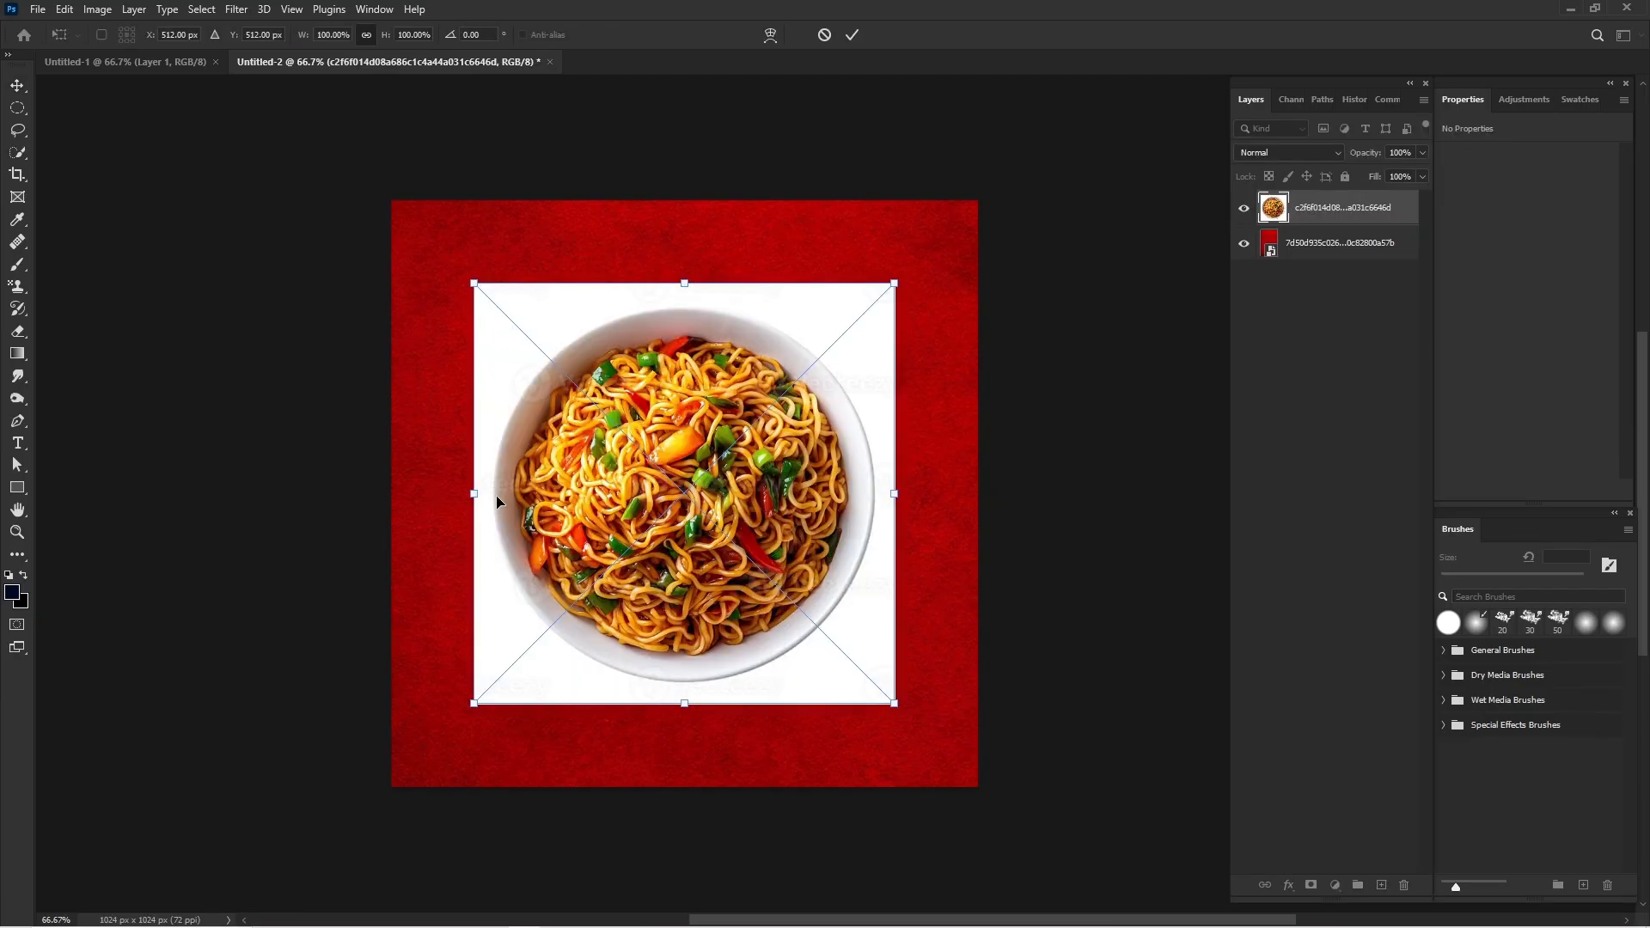
{"action": "key", "text": "Return"}
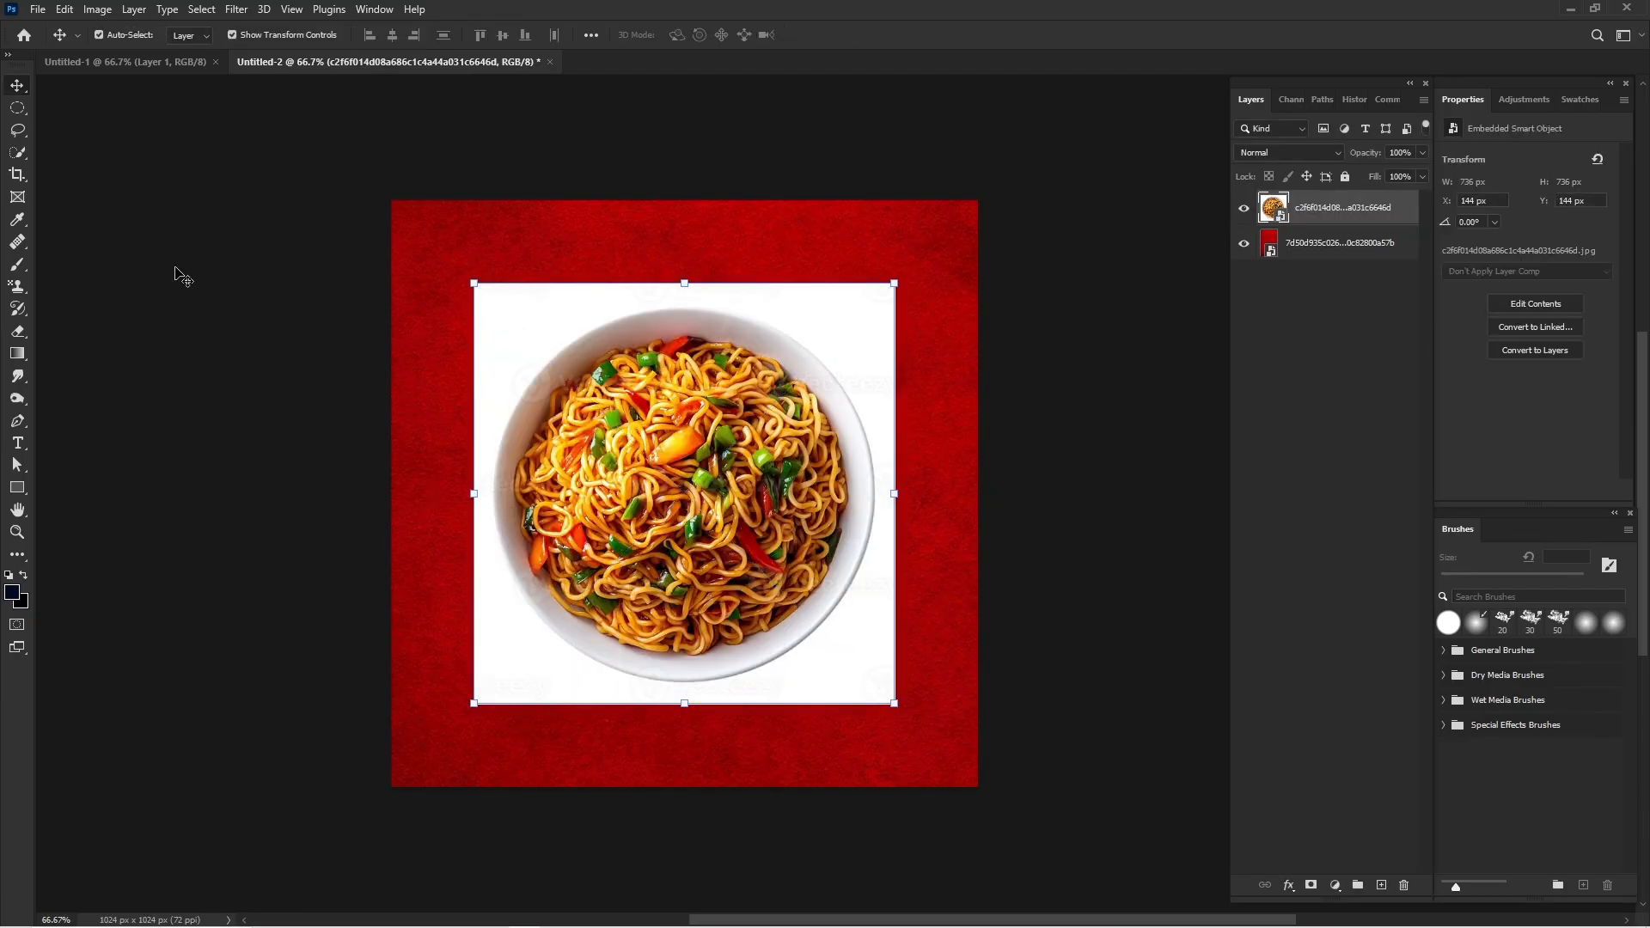
Select the bowl with the Elliptical Marquee, fit the selection to its rim, and mask out the white background.
{"action": "left_click", "coordinate": [14, 113]}
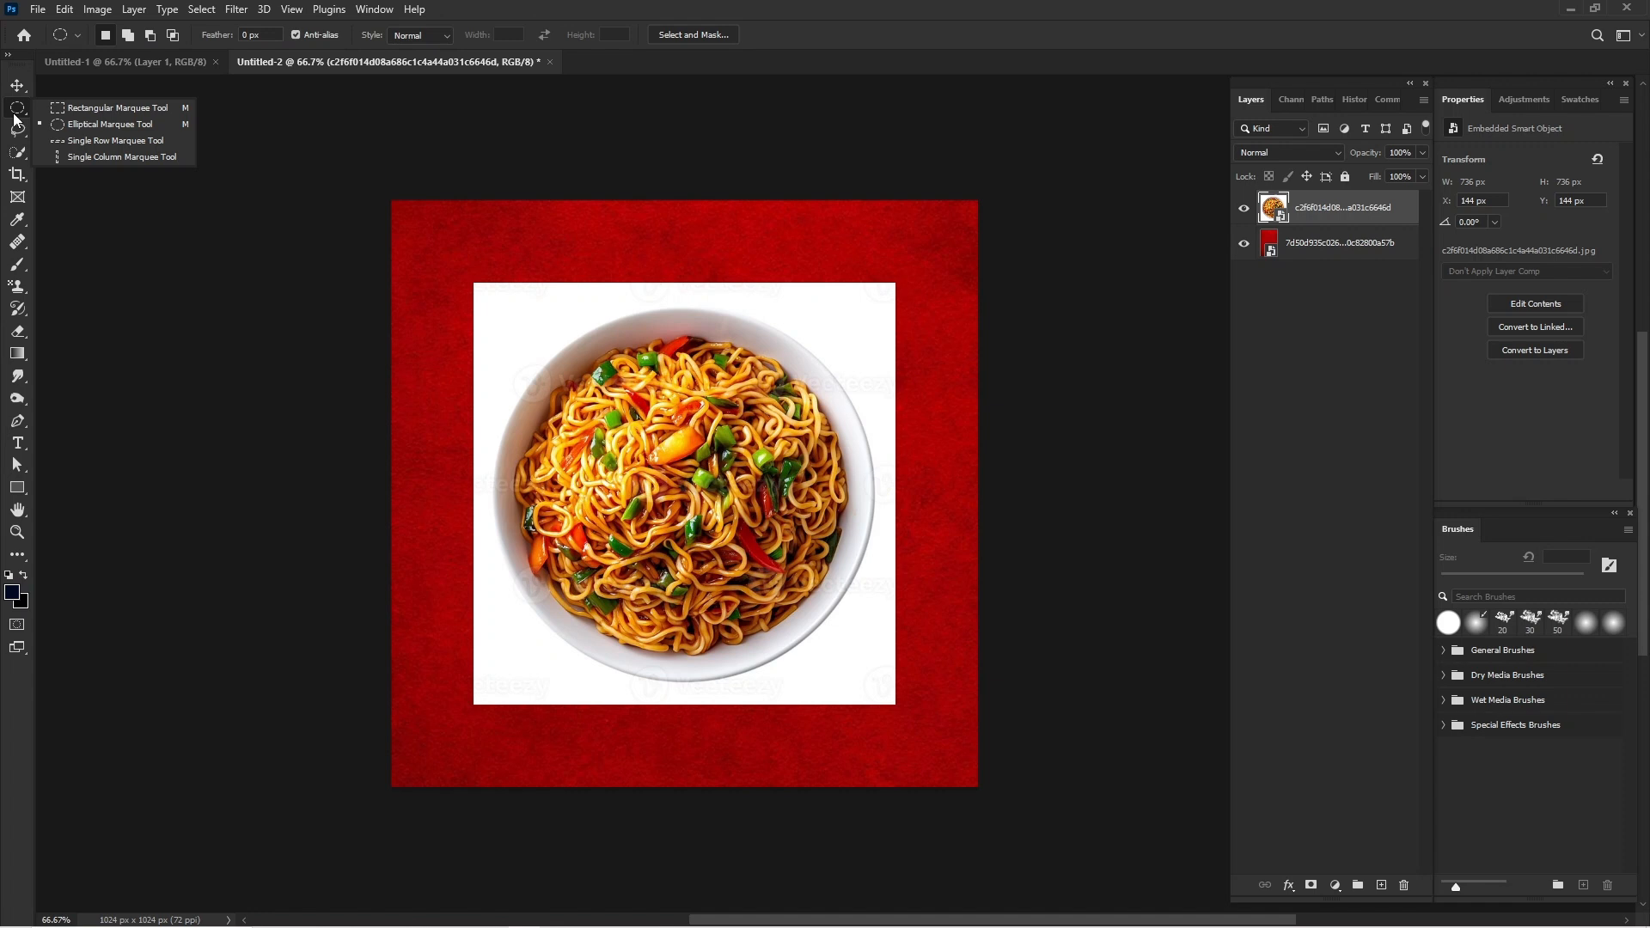
{"action": "left_click", "coordinate": [92, 125]}
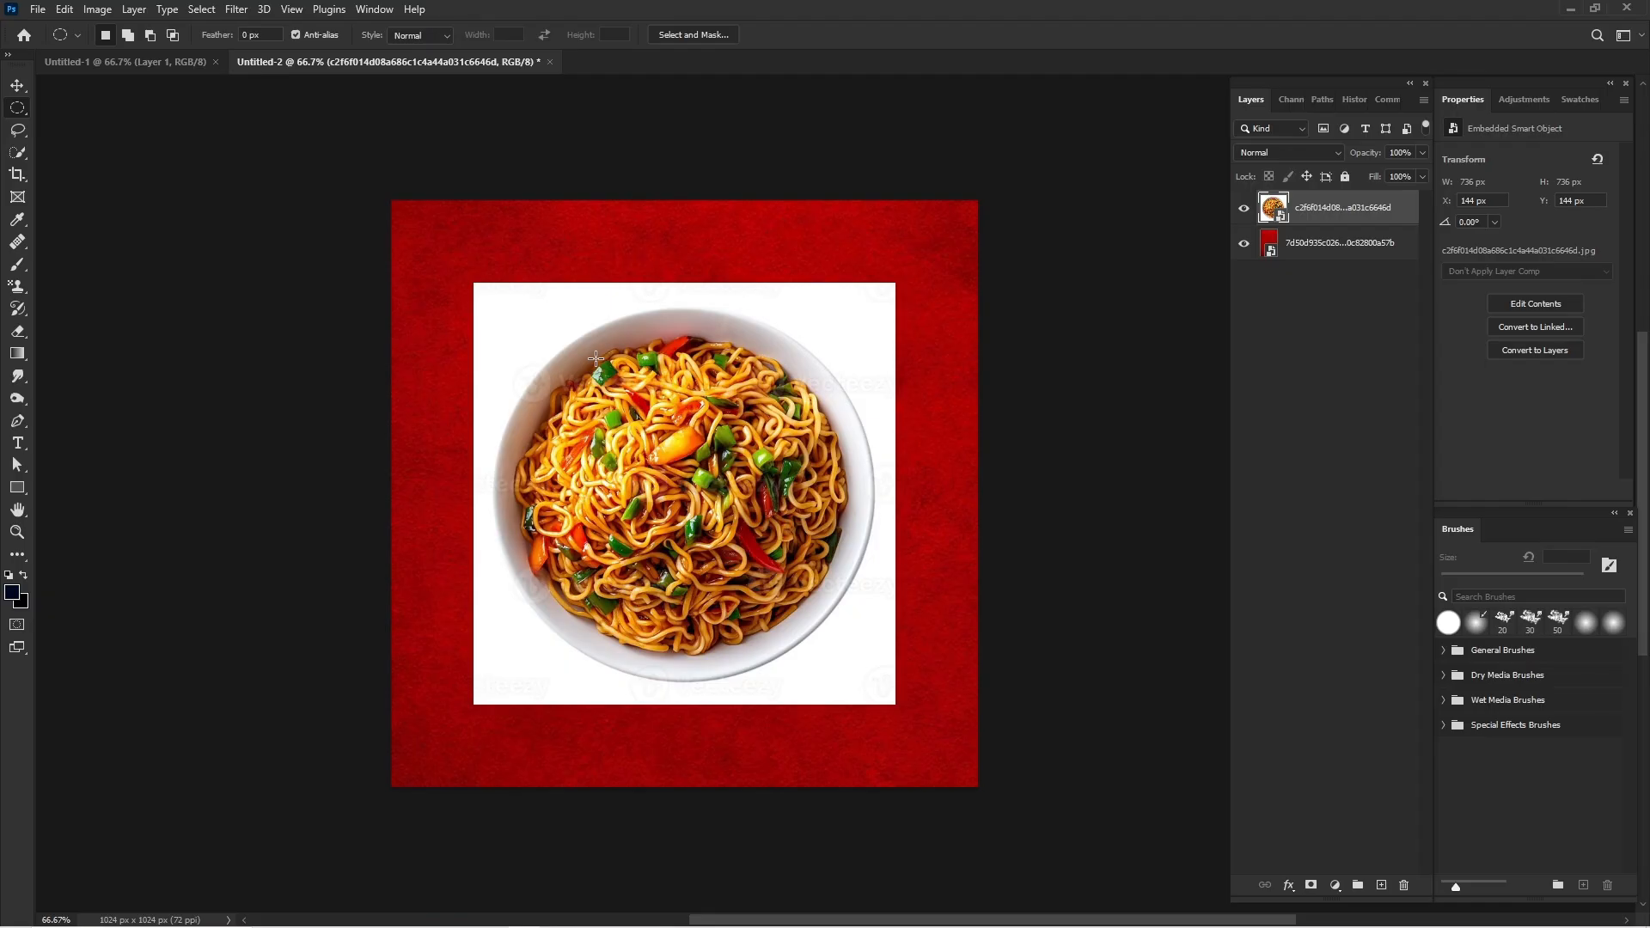
{"action": "left_click_drag", "start_coordinate": [571, 351], "coordinate": [935, 893]}
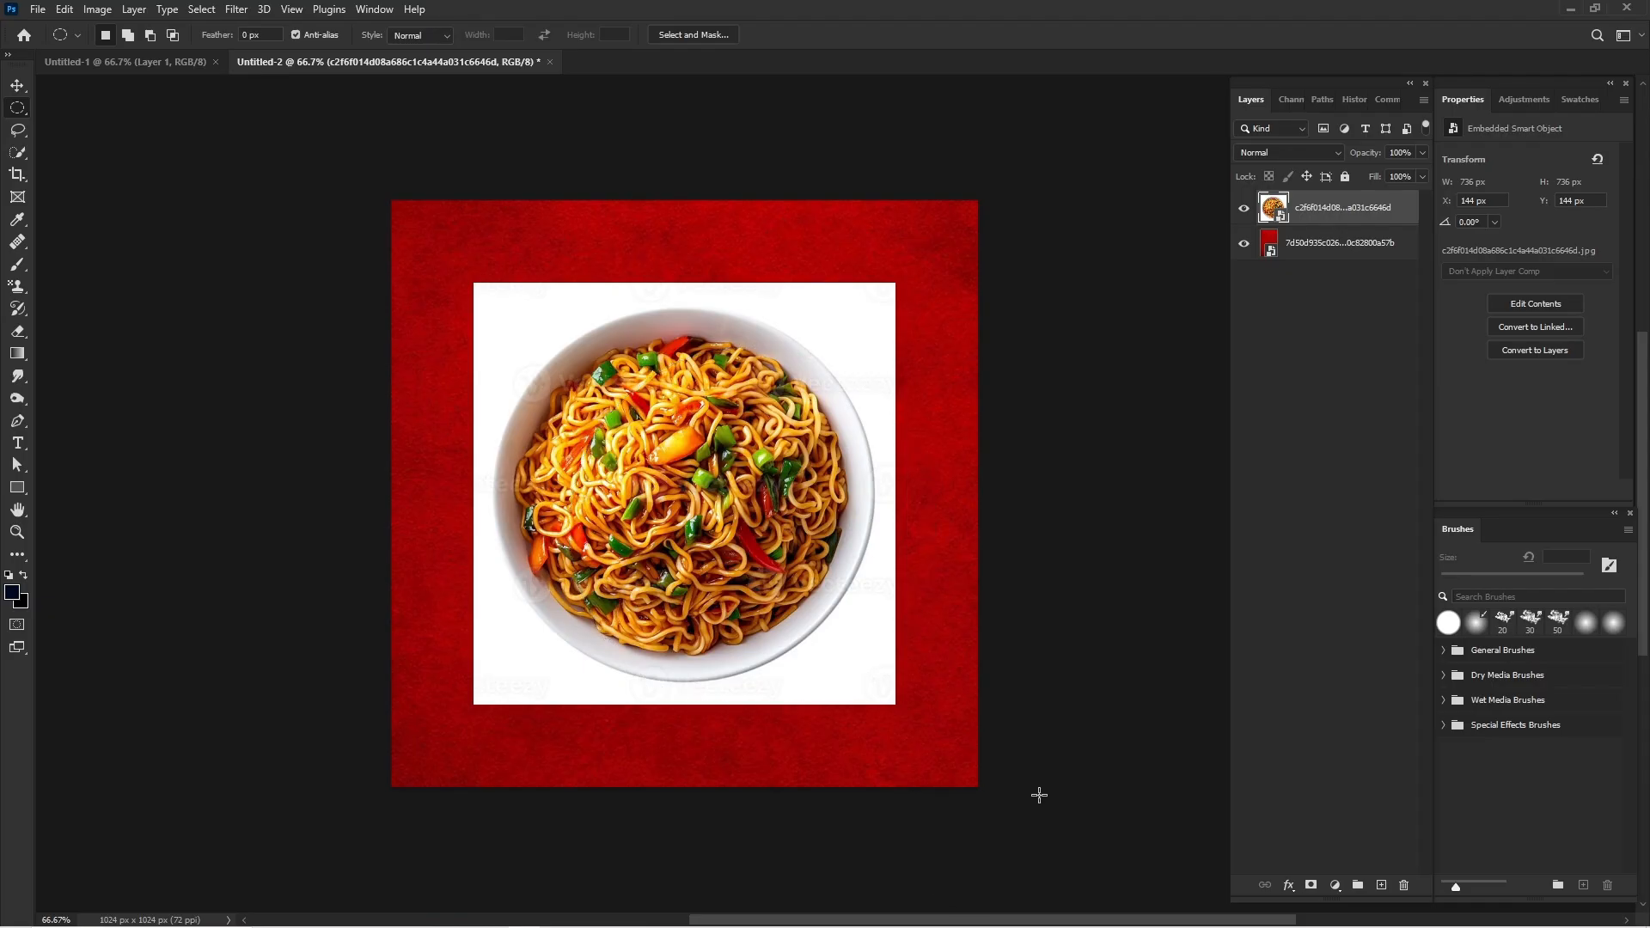
{"action": "left_click", "coordinate": [1063, 750]}
{"action": "left_click_drag", "start_coordinate": [444, 265], "coordinate": [815, 648]}
{"action": "key", "text": "shift+Right"}
{"action": "key", "text": "shift+Right"}
{"action": "key", "text": "shift+Right"}
{"action": "key", "text": "shift+Right"}
{"action": "key", "text": "shift+Right"}
{"action": "key", "text": "shift+Right"}
{"action": "key", "text": "shift+Right"}
{"action": "key", "text": "shift+Right"}
{"action": "key", "text": "shift+Right"}
{"action": "key", "text": "shift+Left"}
{"action": "key", "text": "shift+Down"}
{"action": "key", "text": "shift+Left"}
{"action": "key", "text": "shift+Down"}
{"action": "key", "text": "shift+Down"}
{"action": "key", "text": "shift+Down"}
{"action": "key", "text": "shift+Down"}
{"action": "key", "text": "shift+Down"}
{"action": "key", "text": "shift+Down"}
{"action": "left_click", "coordinate": [1306, 886]}
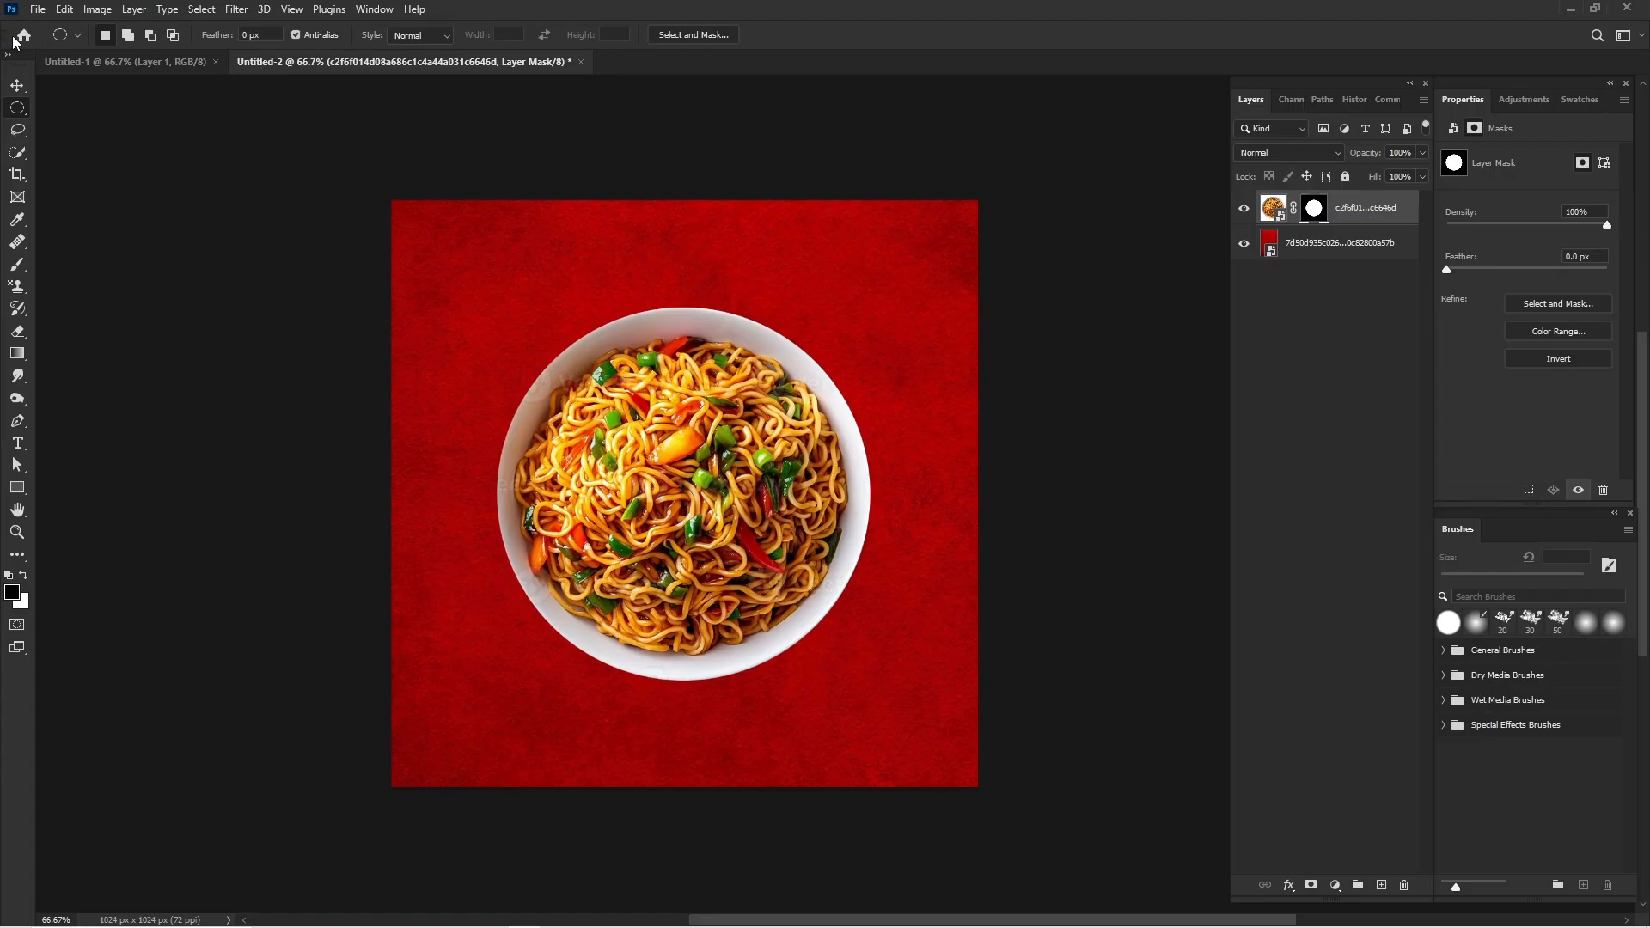
Move the masked noodle bowl upward into the upper part of the canvas and deselect it.
{"action": "left_click", "coordinate": [18, 86]}
{"action": "left_click_drag", "start_coordinate": [650, 625], "coordinate": [656, 559]}
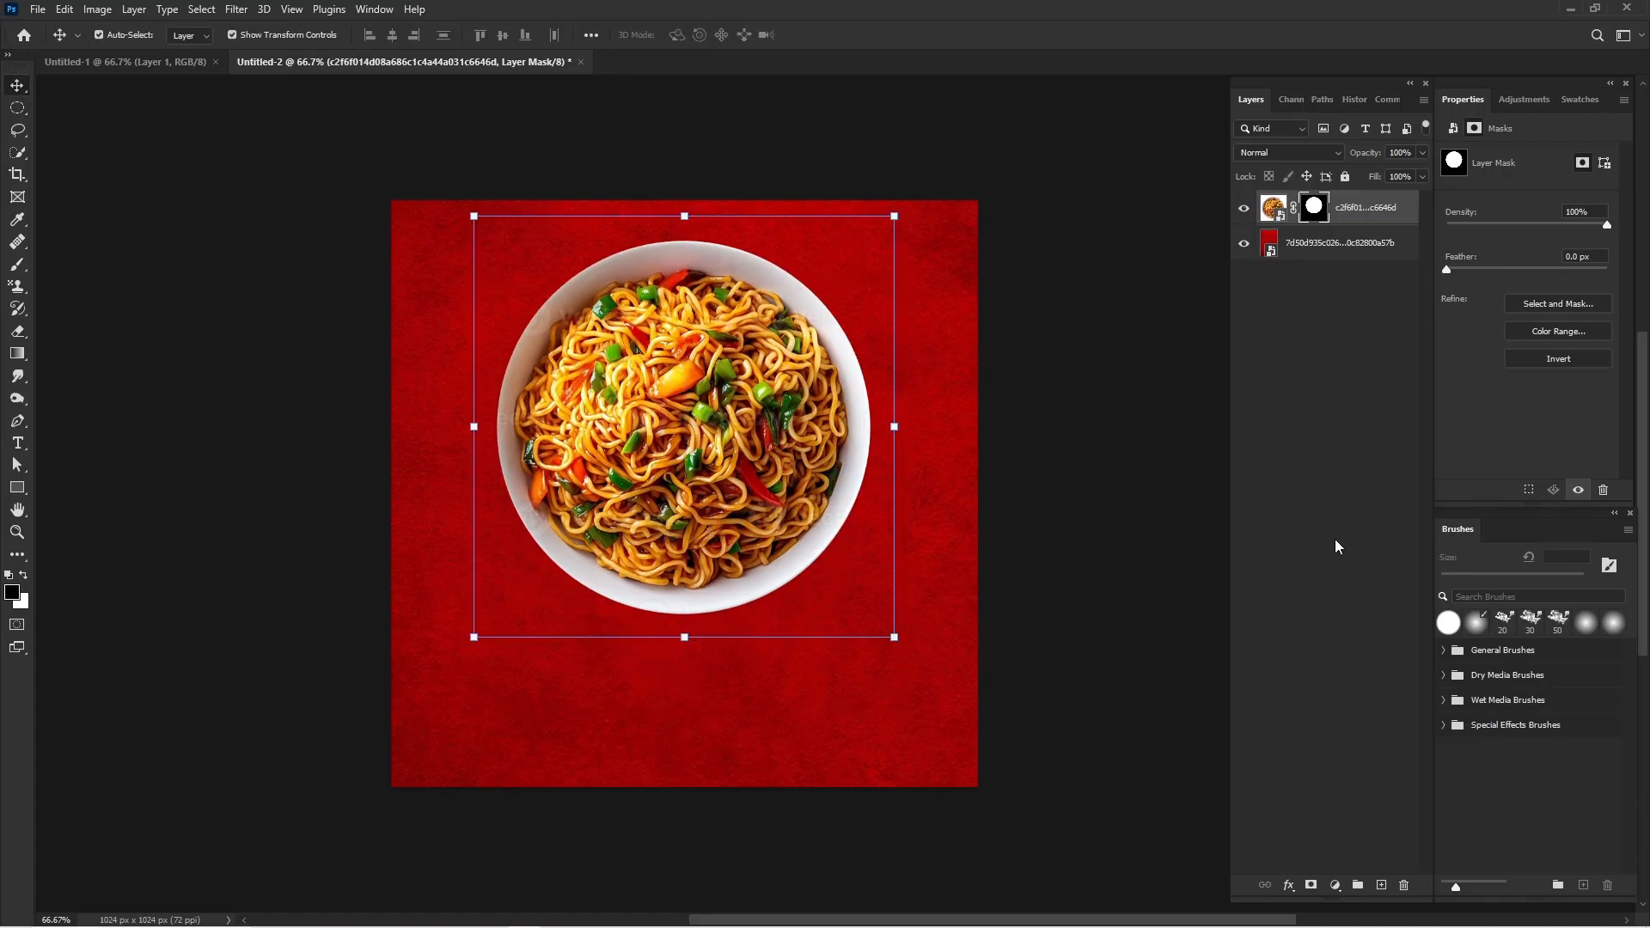
{"action": "left_click", "coordinate": [1135, 552]}
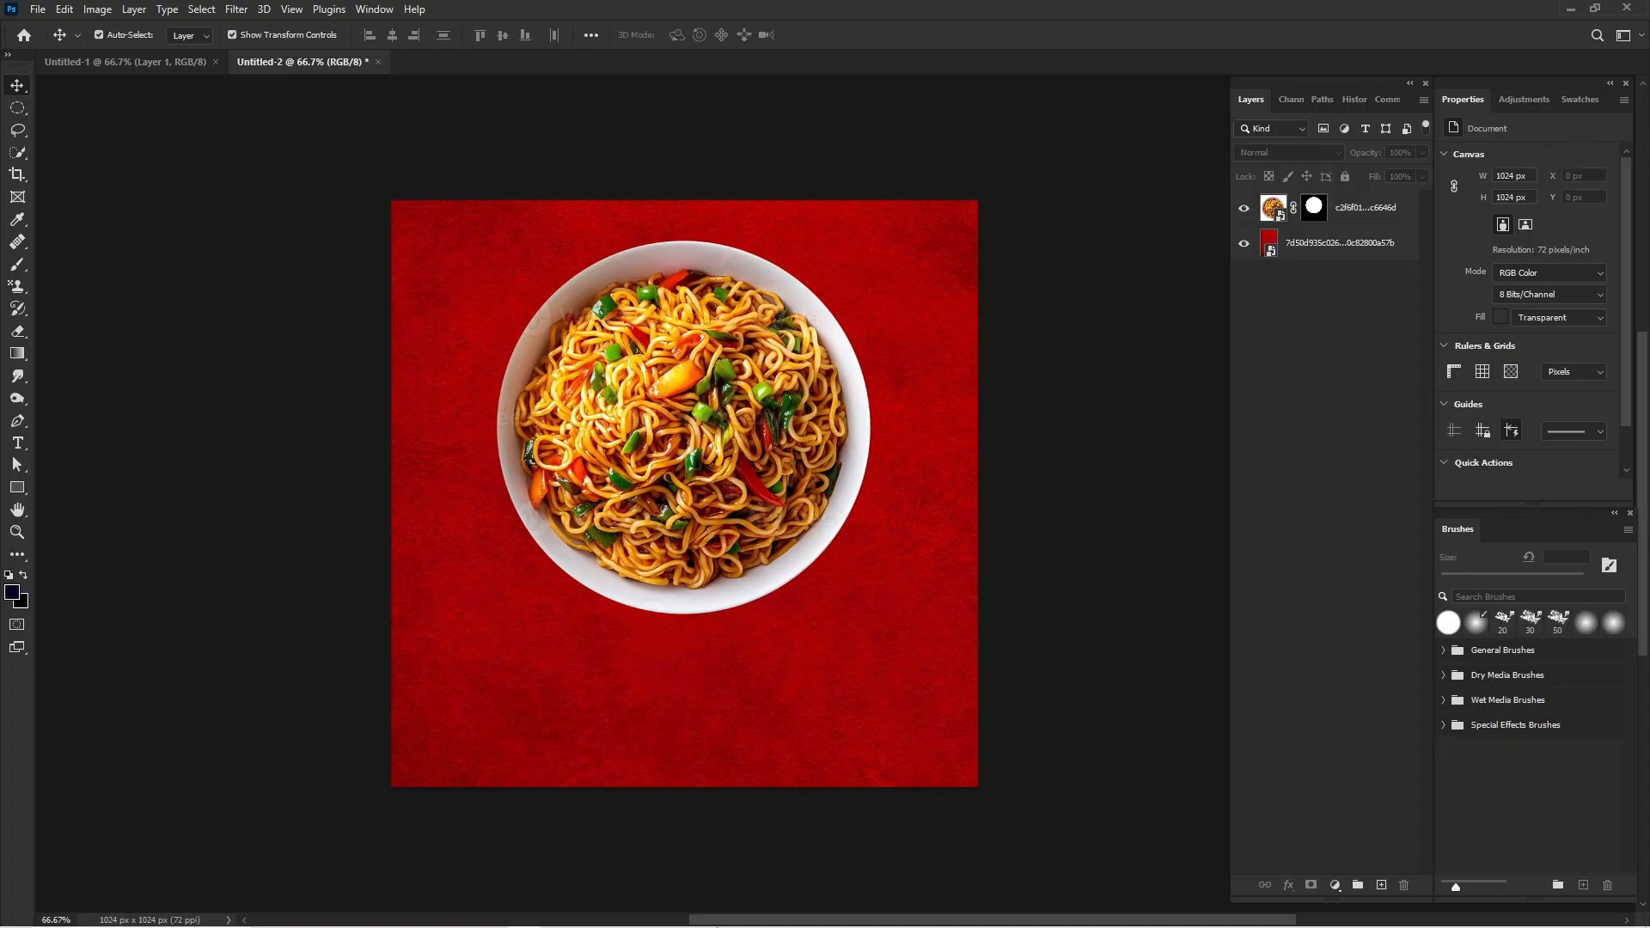
Place the vecteezy_hands-passing-package_56611218.png image across the full canvas width, over the lower part of the bowl.
{"action": "mouse_move", "coordinate": [683, 915]}
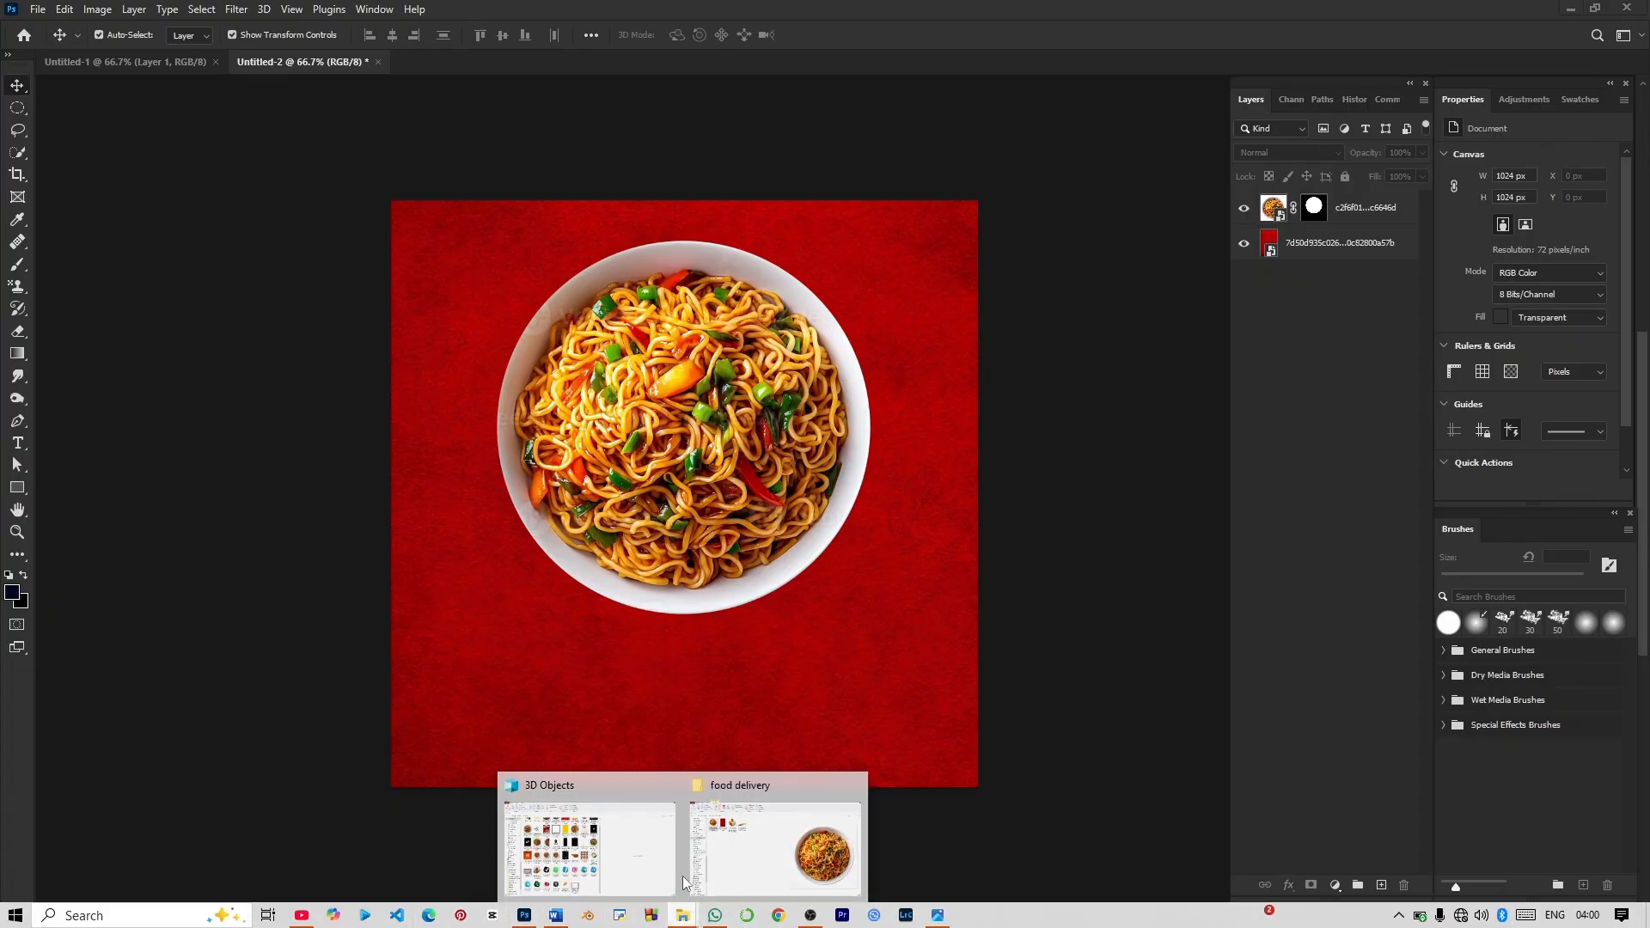
{"action": "left_click", "coordinate": [745, 889]}
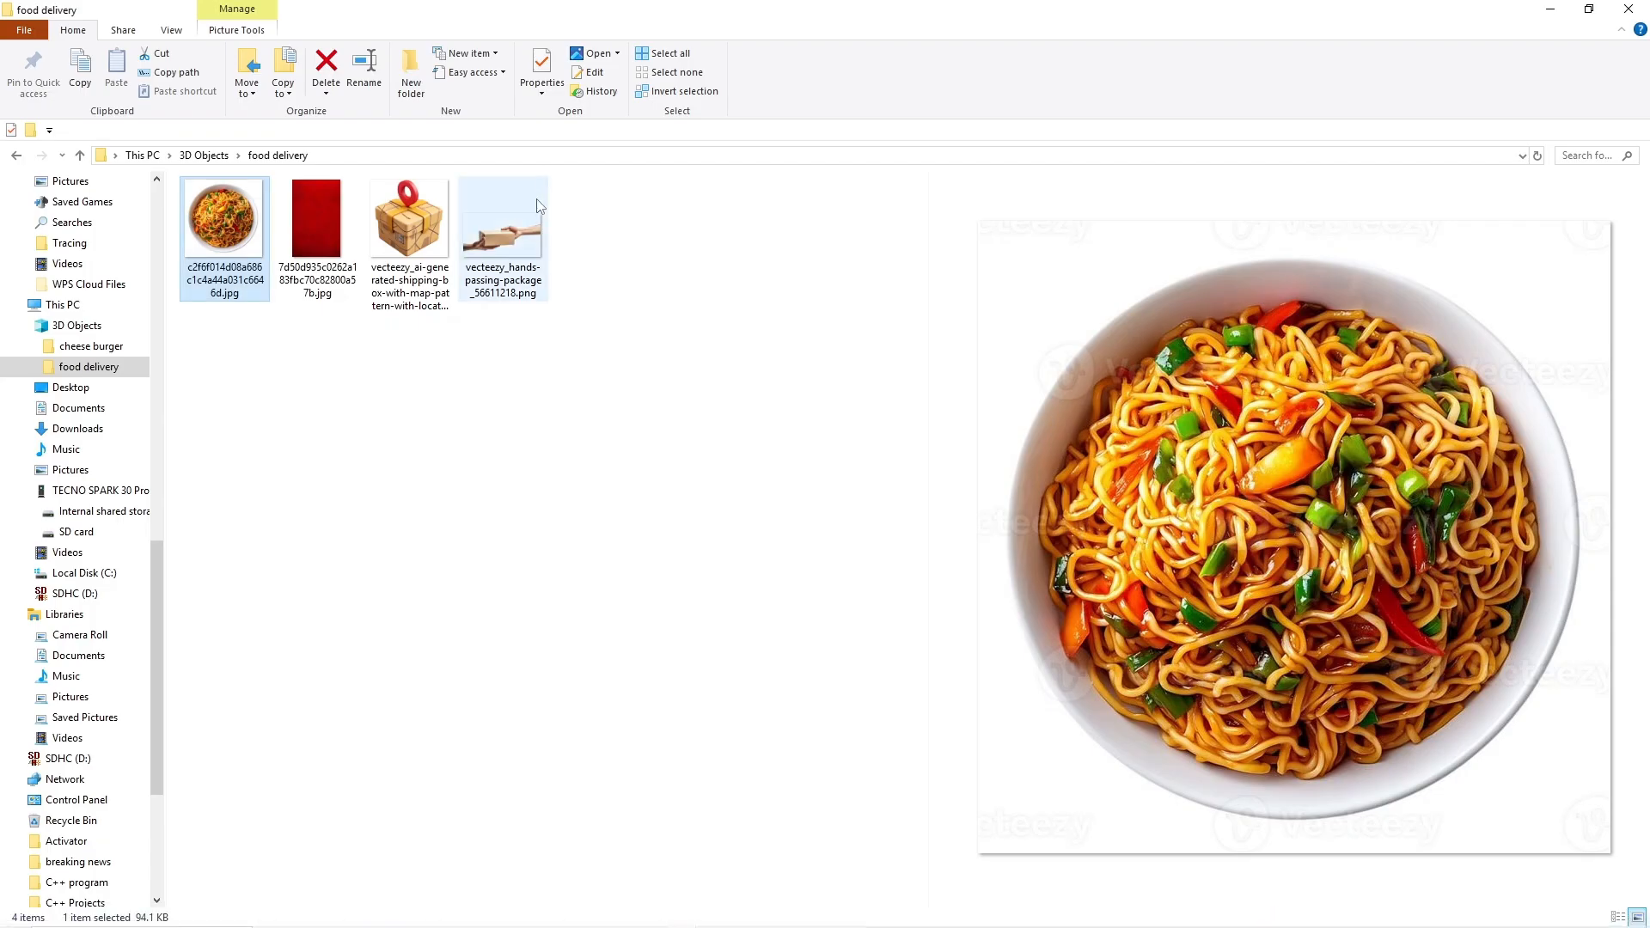
{"action": "left_click", "coordinate": [509, 245]}
{"action": "left_click_drag", "start_coordinate": [513, 282], "coordinate": [630, 587]}
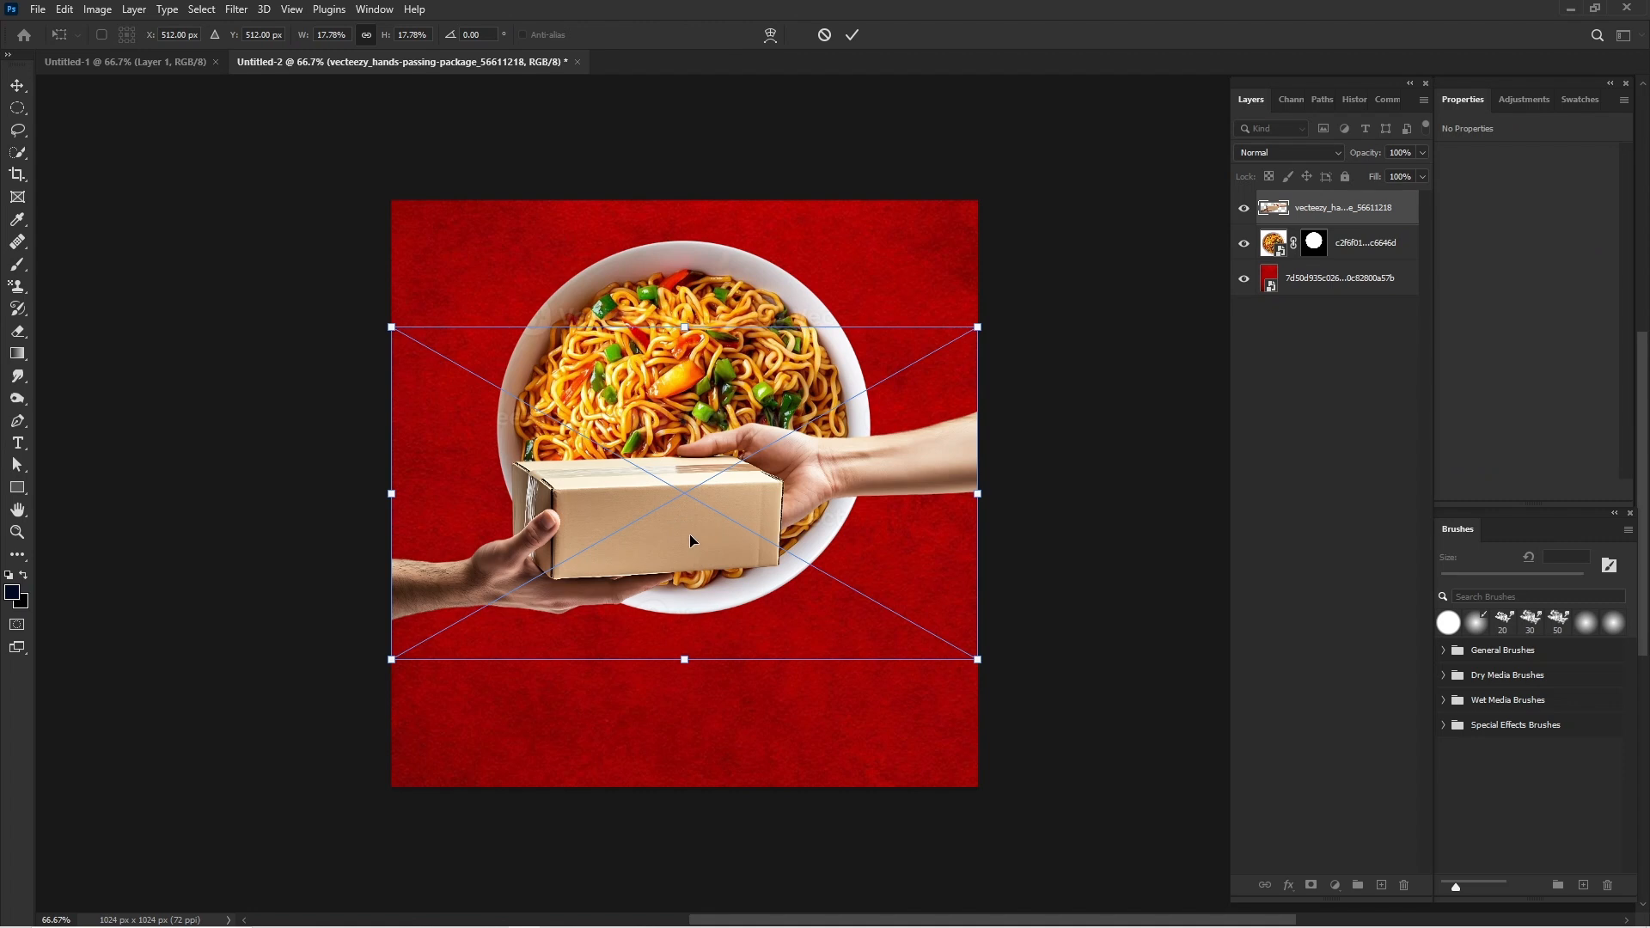
{"action": "key", "text": "Return"}
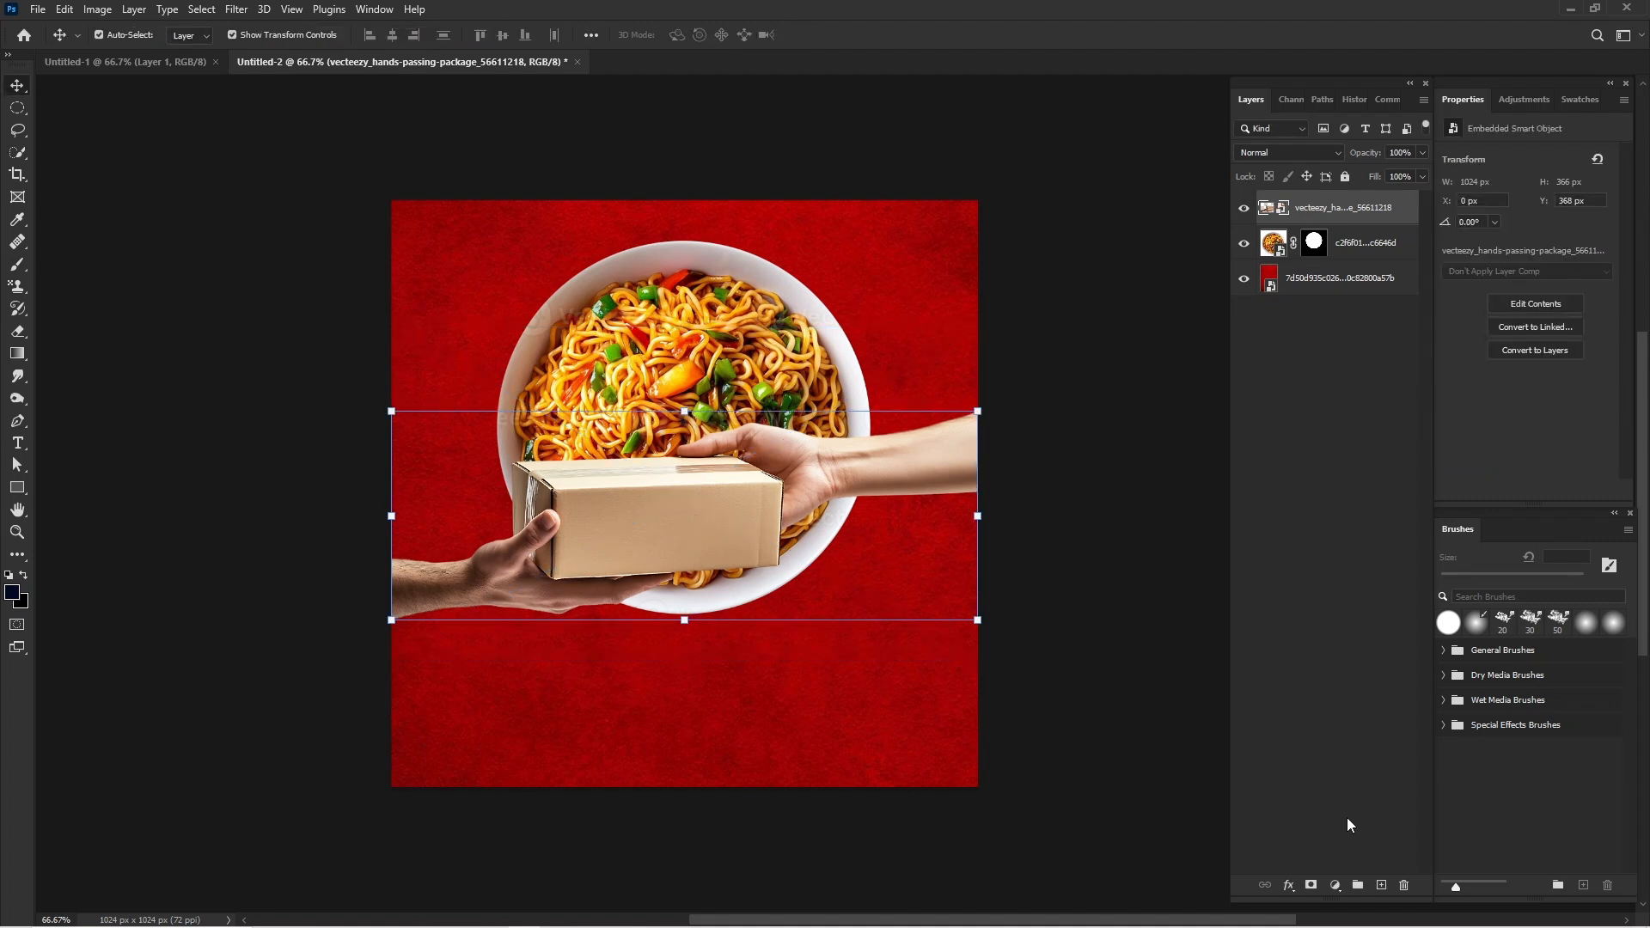
Add a darkening Curves adjustment with input 167 and output 78, clipped to the hands and package layer.
{"action": "left_click", "coordinate": [1337, 886]}
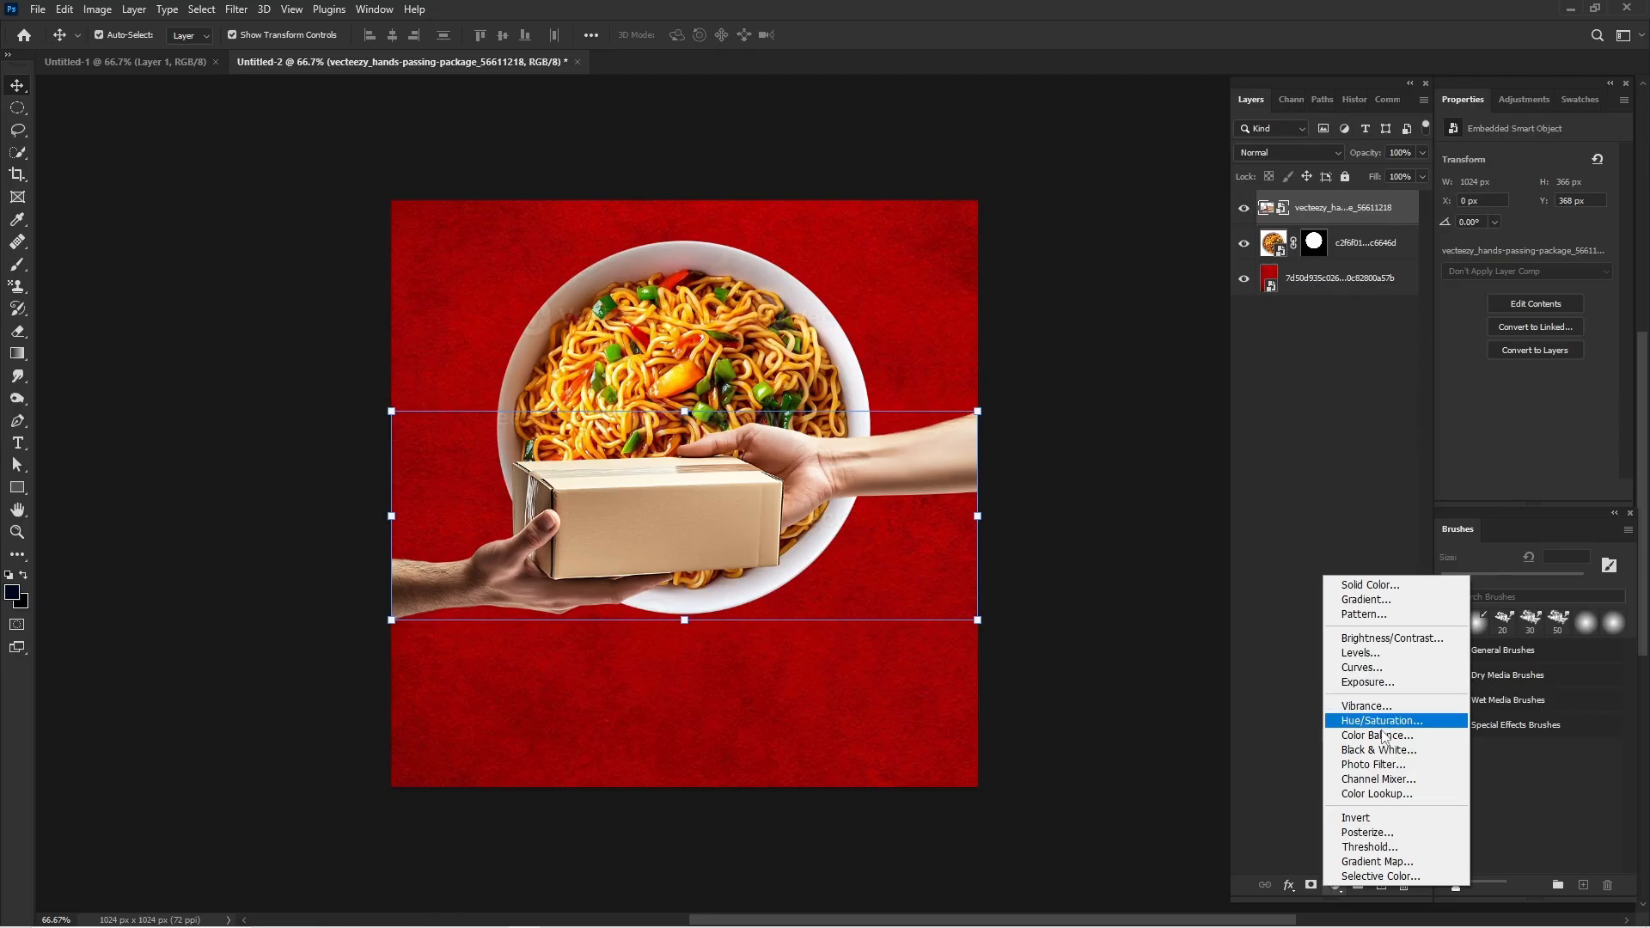
{"action": "left_click", "coordinate": [1379, 670]}
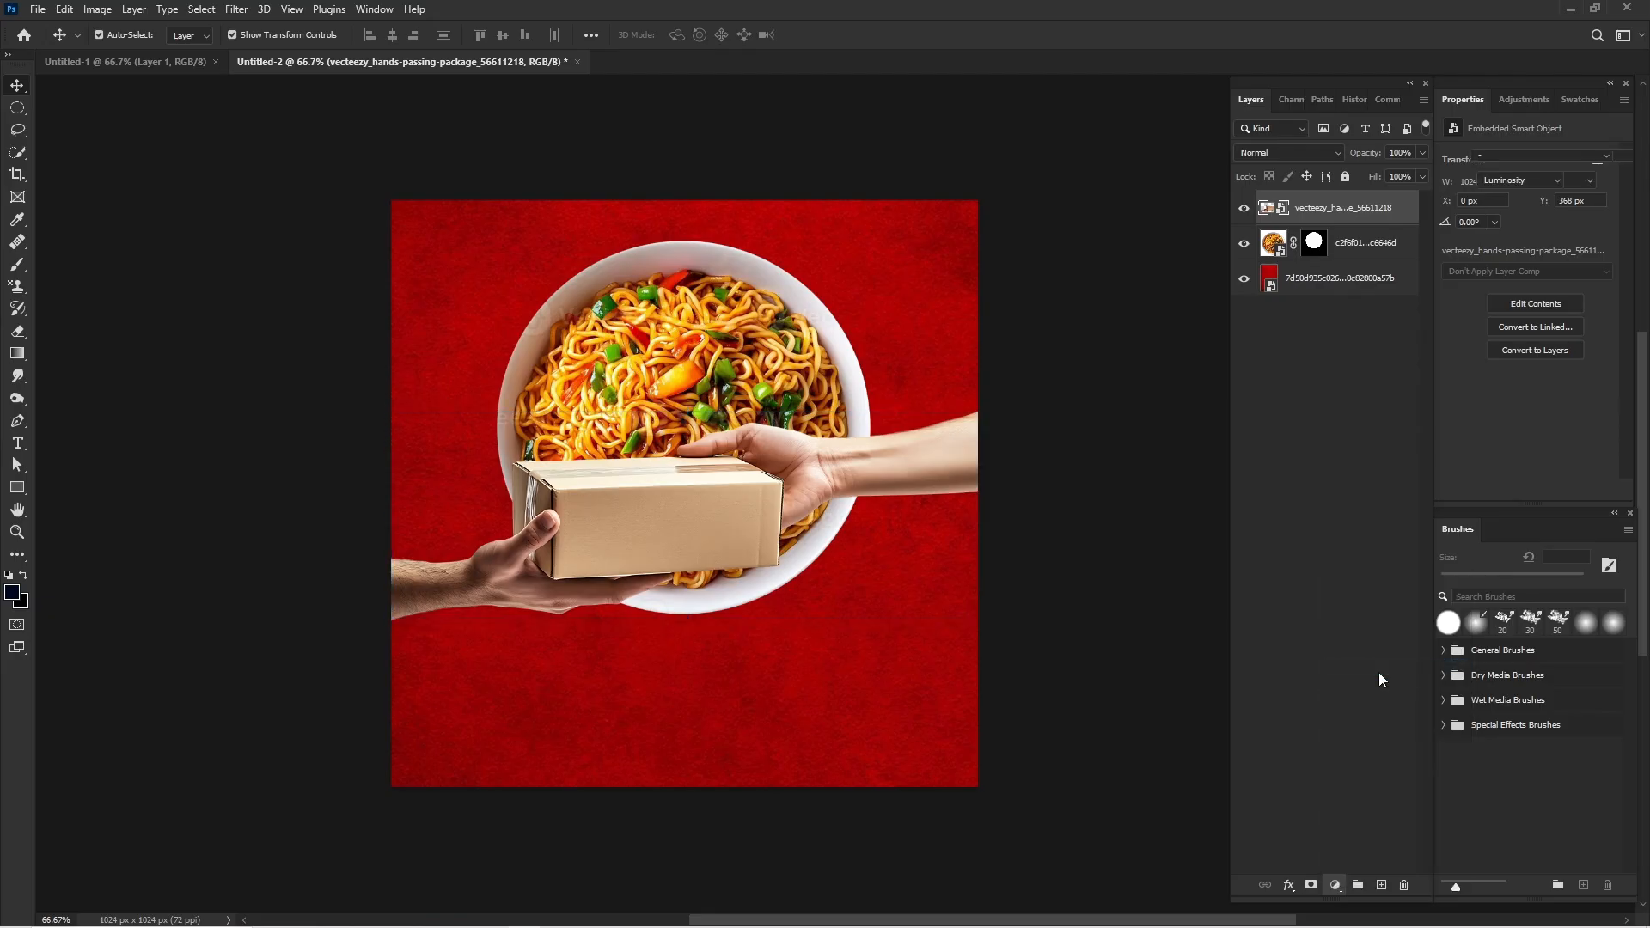
{"action": "left_click_drag", "start_coordinate": [1544, 260], "coordinate": [1563, 282]}
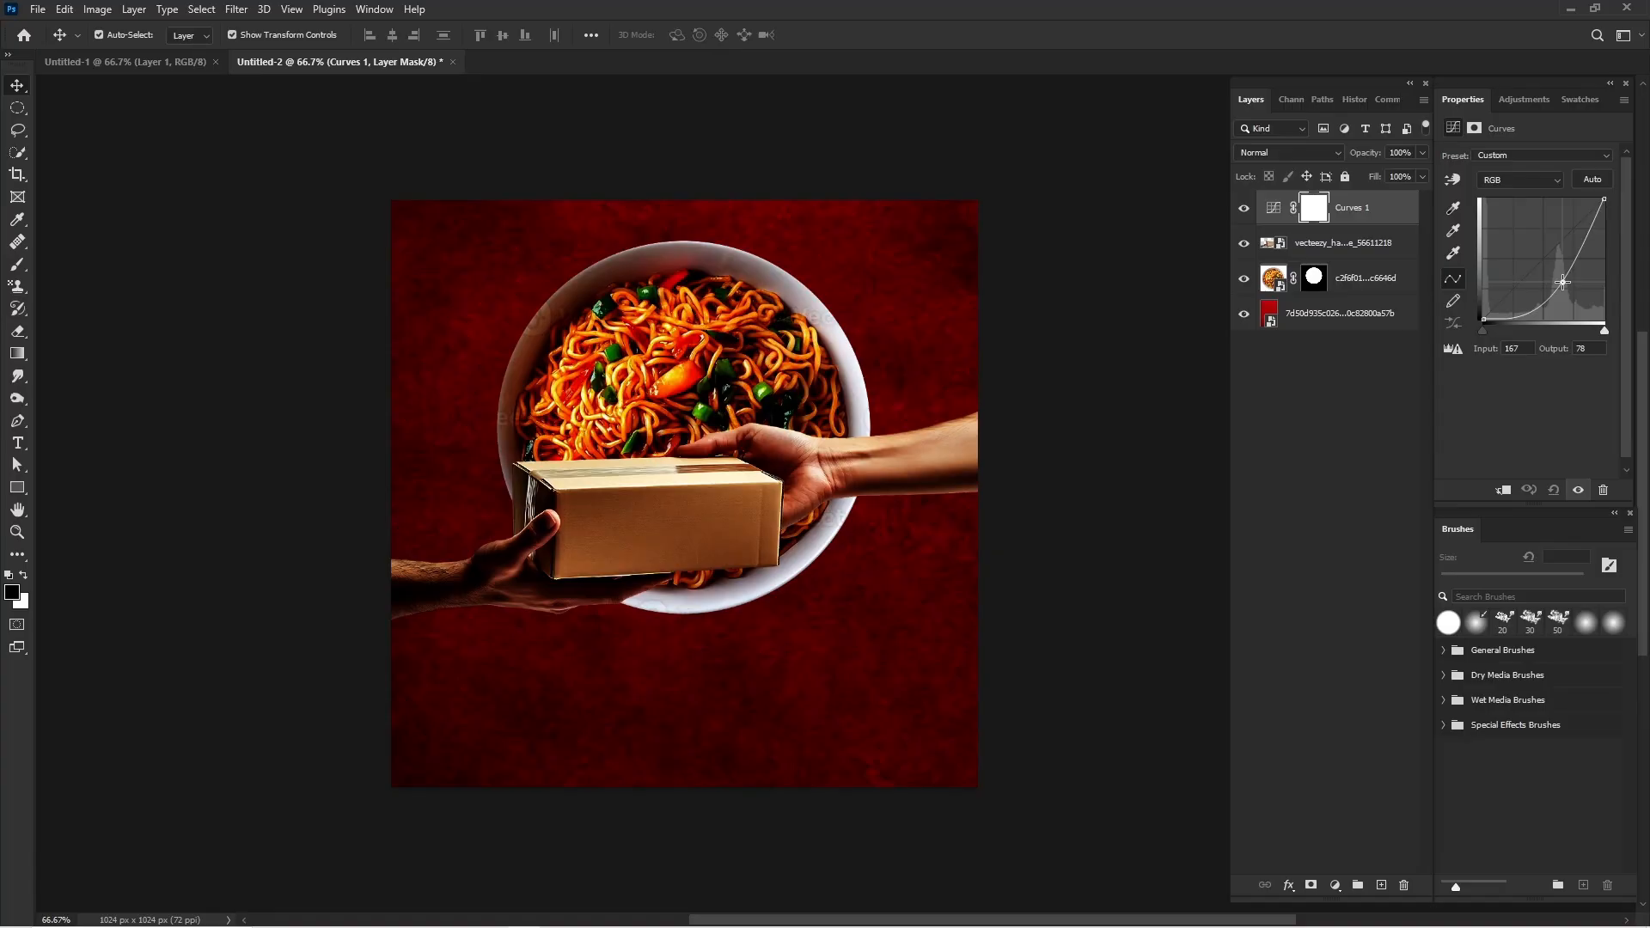
{"action": "right_click", "coordinate": [1385, 214]}
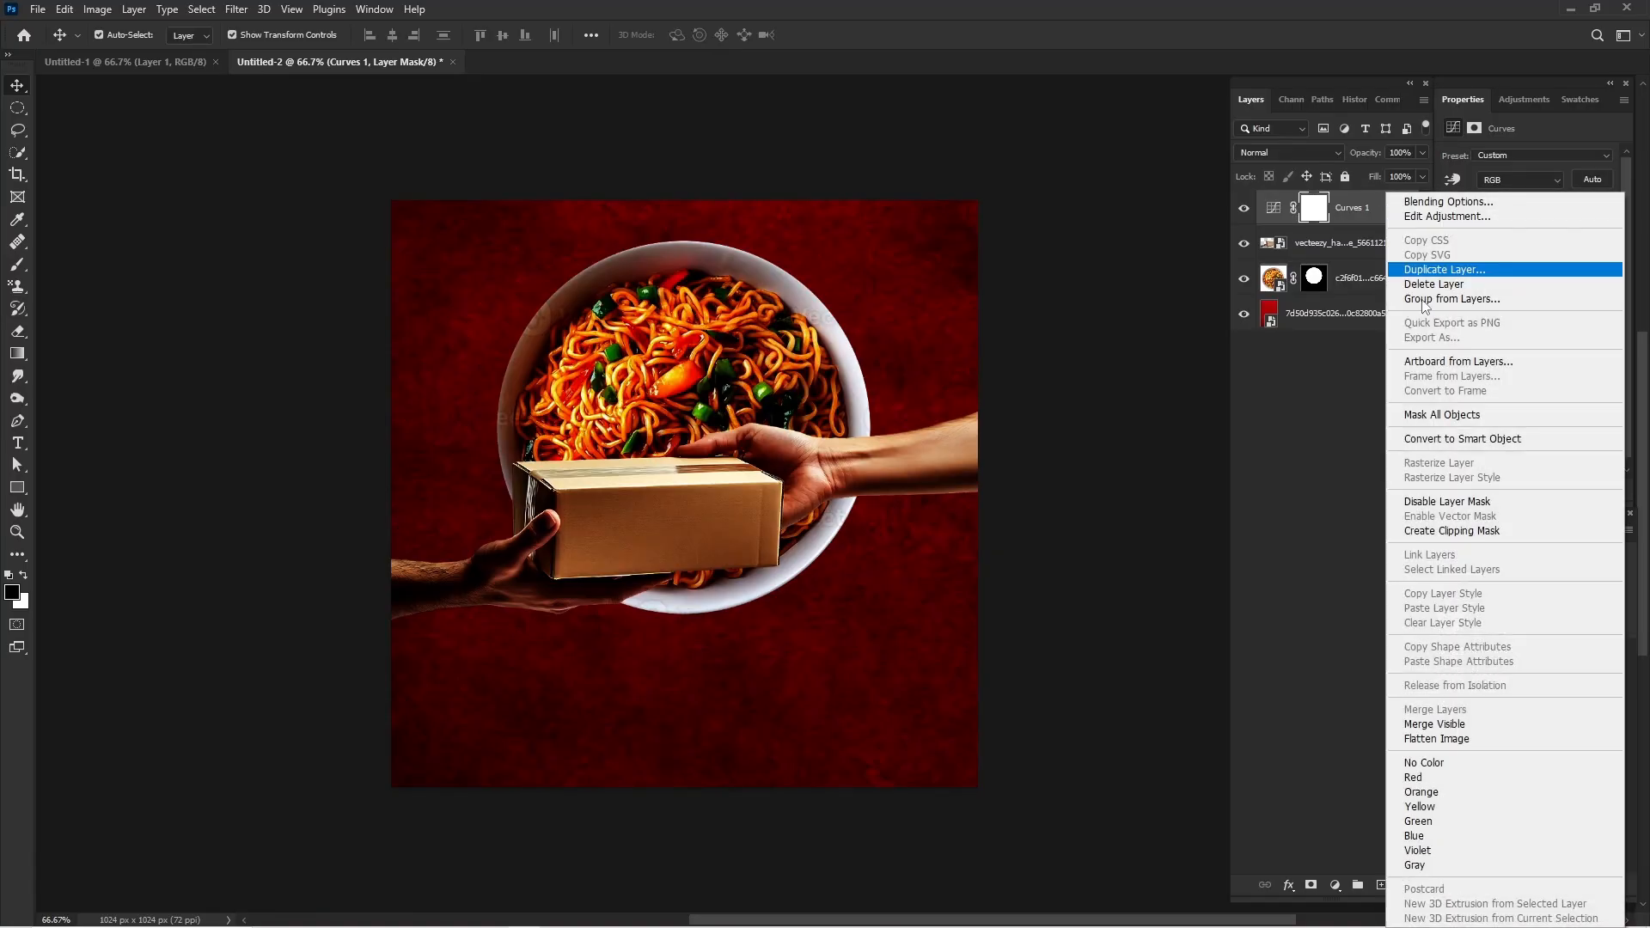
{"action": "left_click", "coordinate": [1456, 532]}
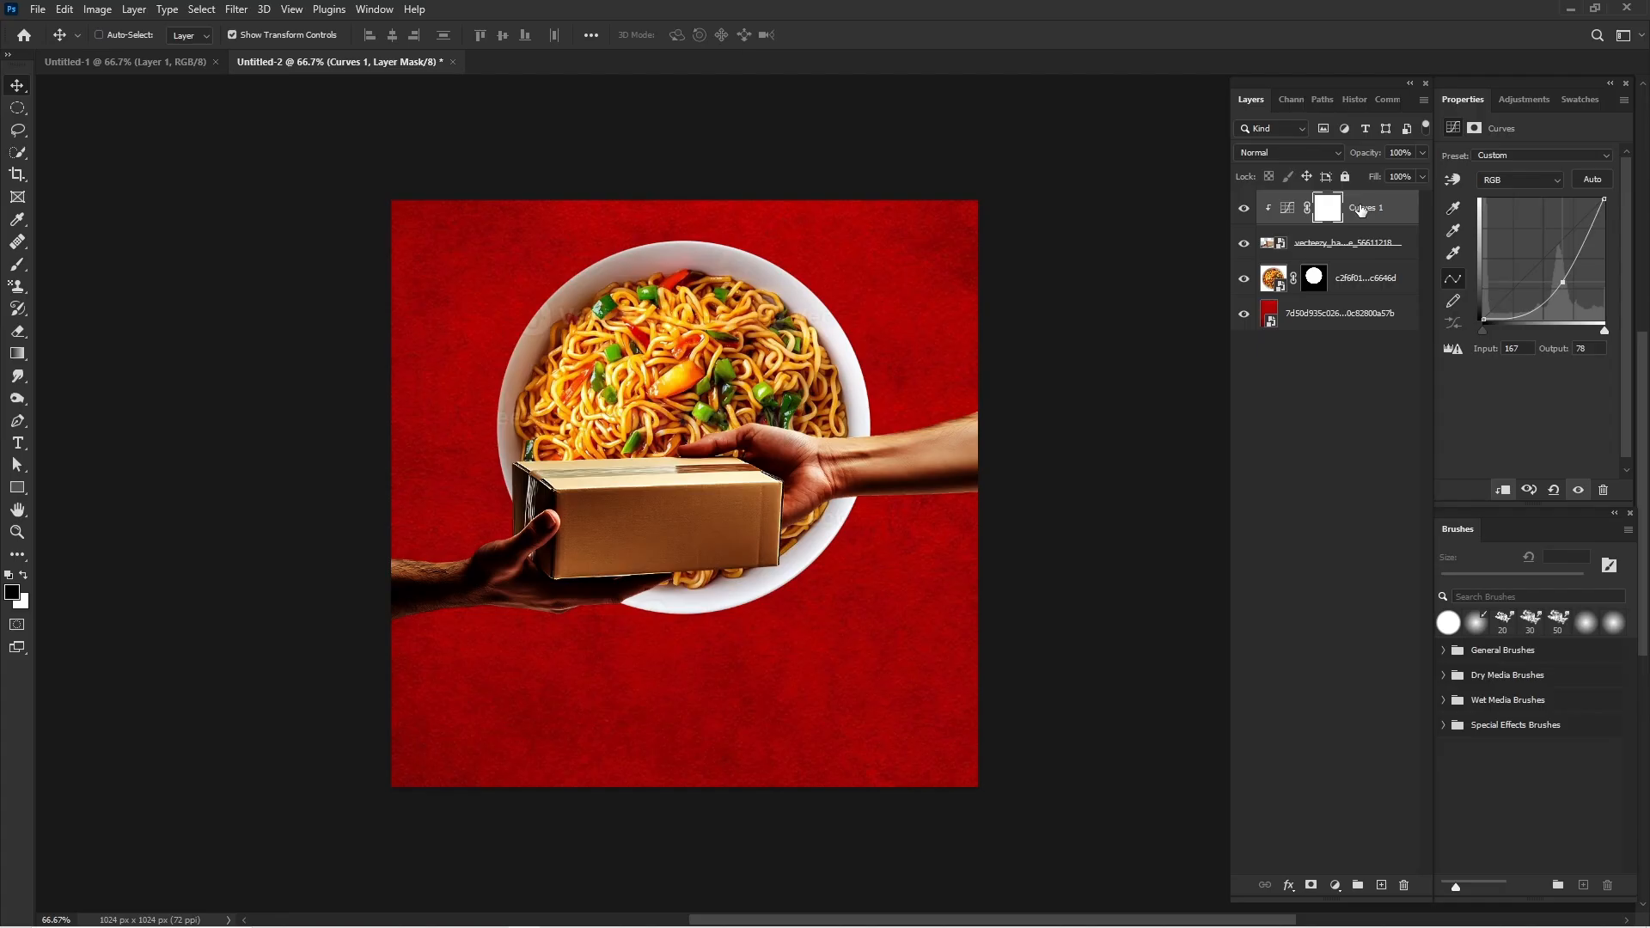
Invert the Curves 1 mask and paint white along the underside of the hands and package with a 600 px soft round brush.
{"action": "key", "text": "ctrl+i"}
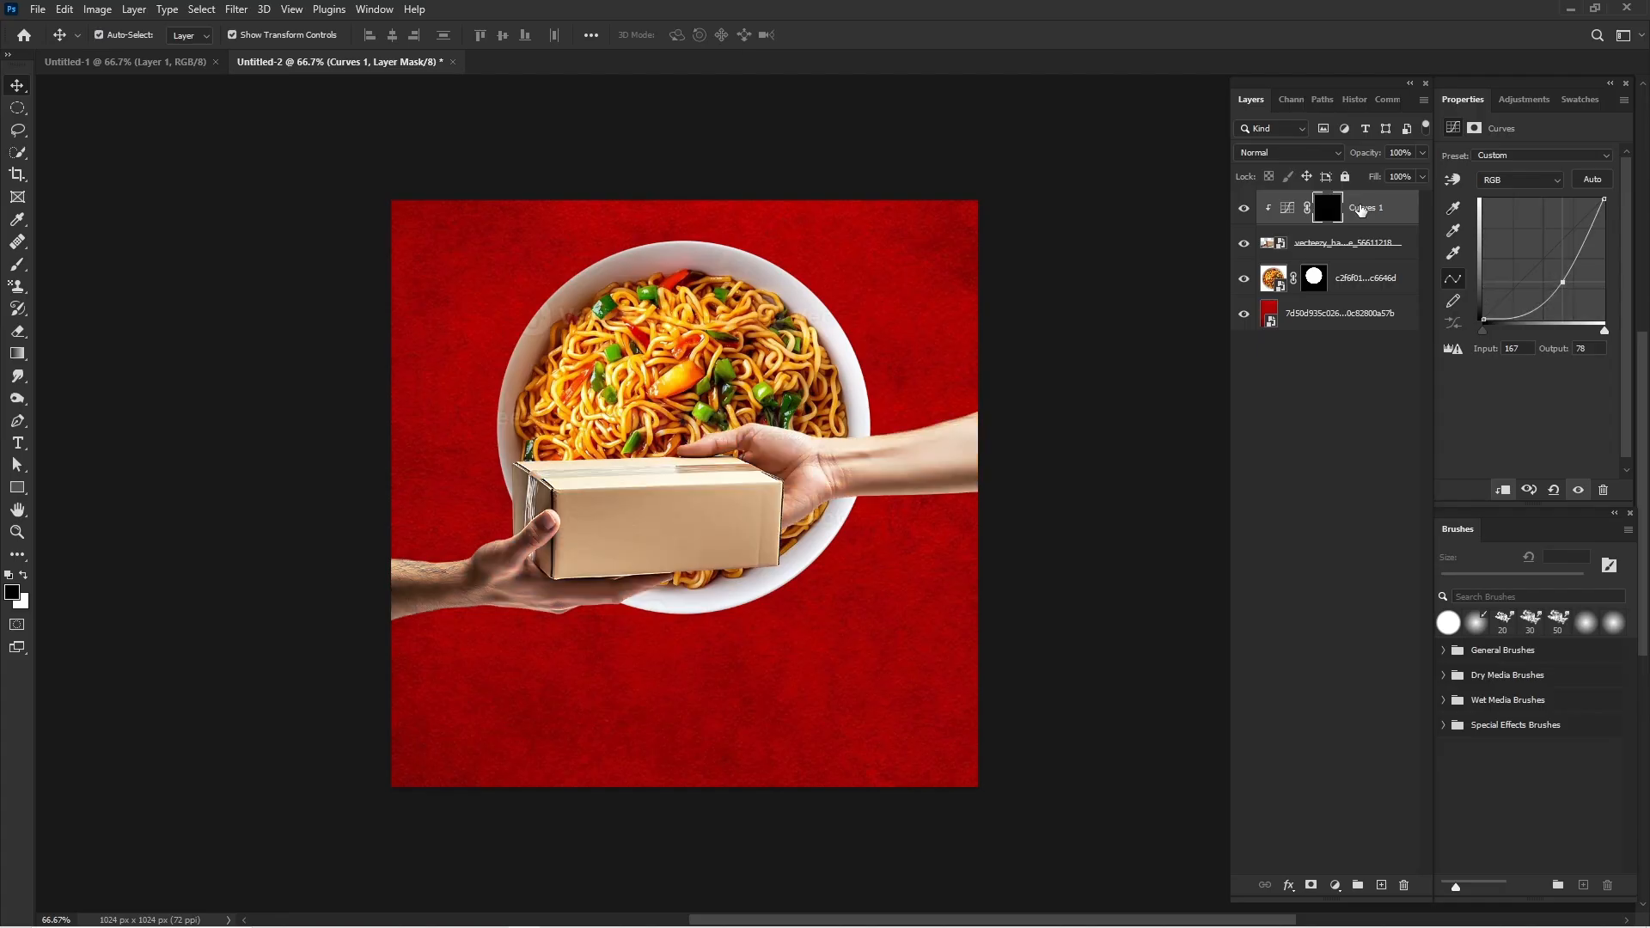
{"action": "left_click", "coordinate": [18, 264]}
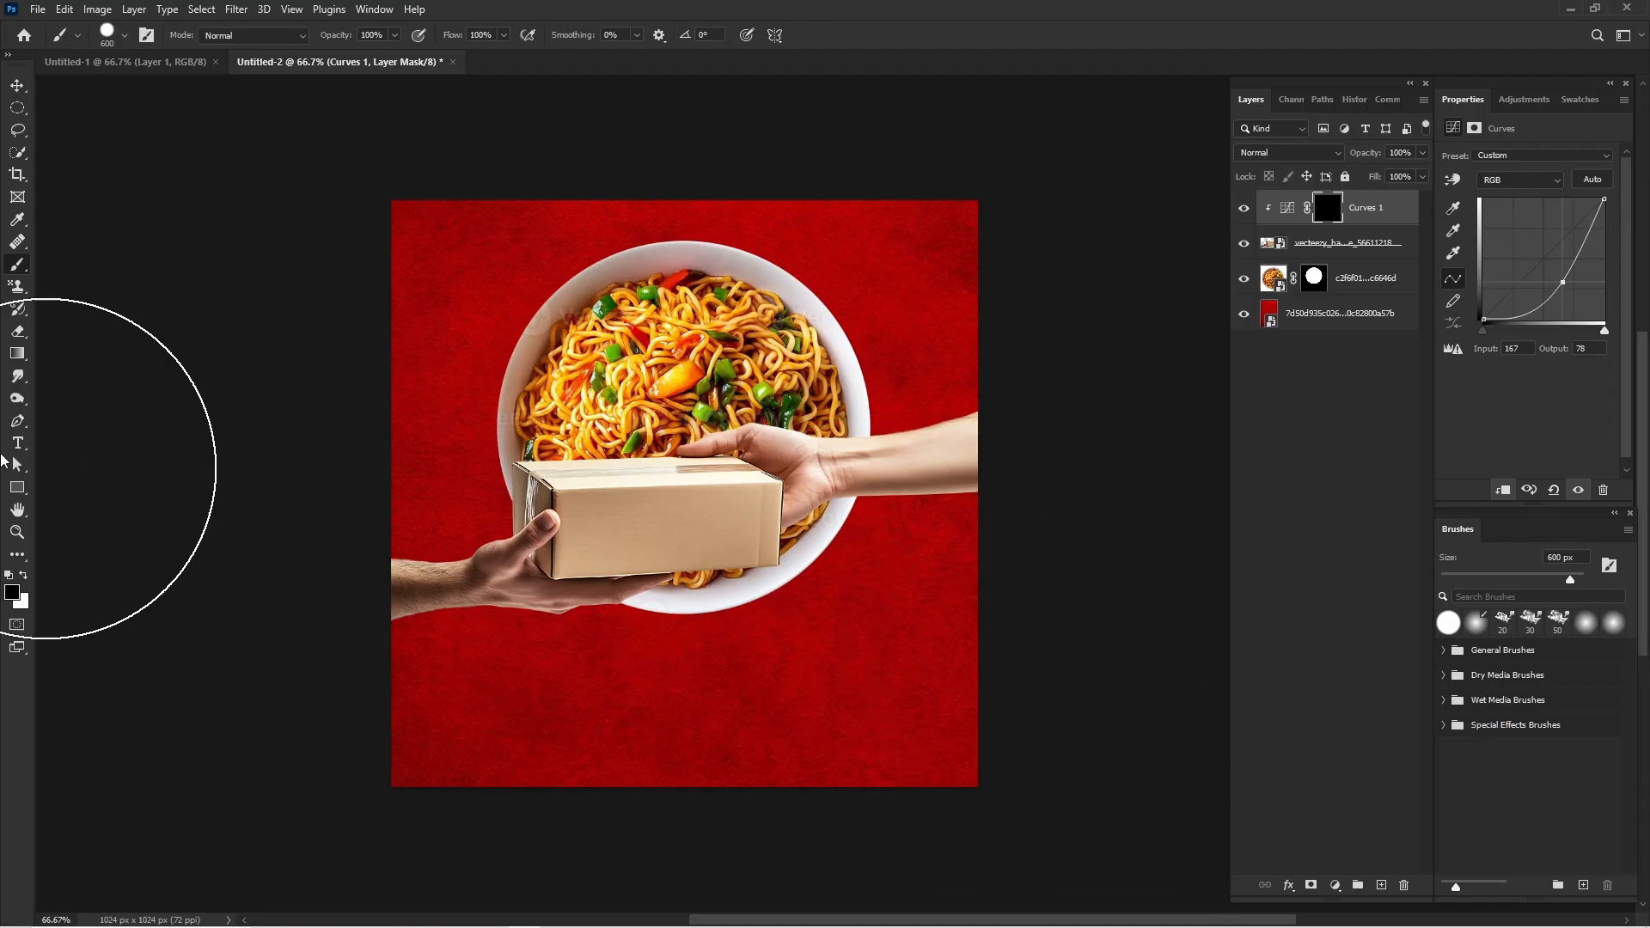
{"action": "left_click", "coordinate": [119, 50]}
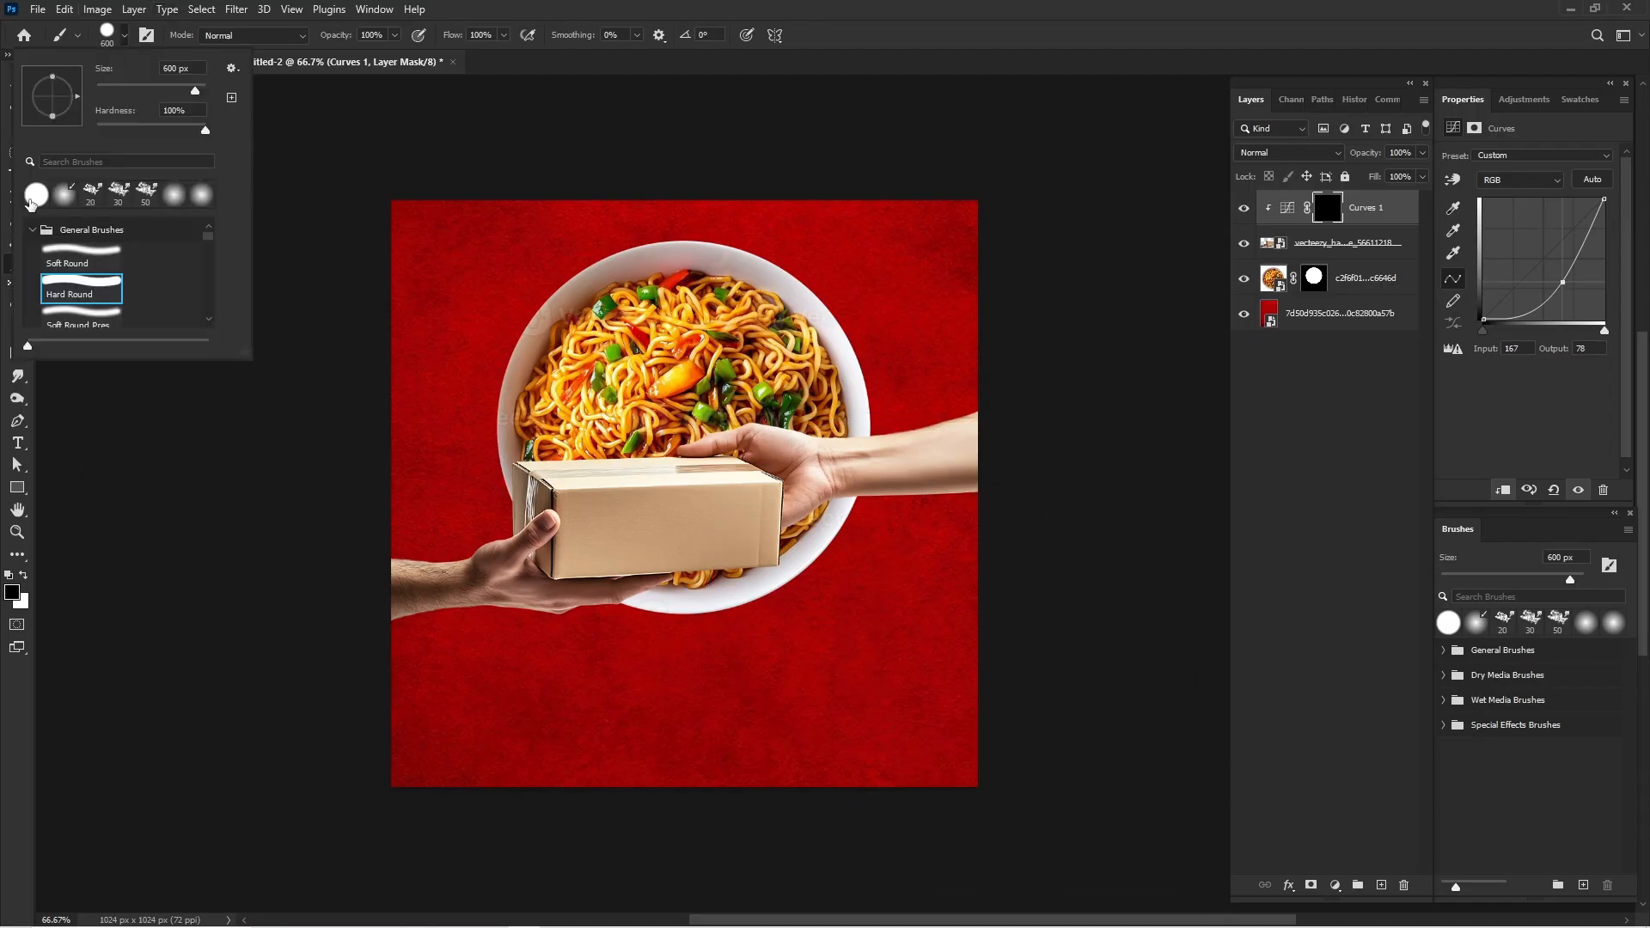
{"action": "left_click", "coordinate": [57, 198]}
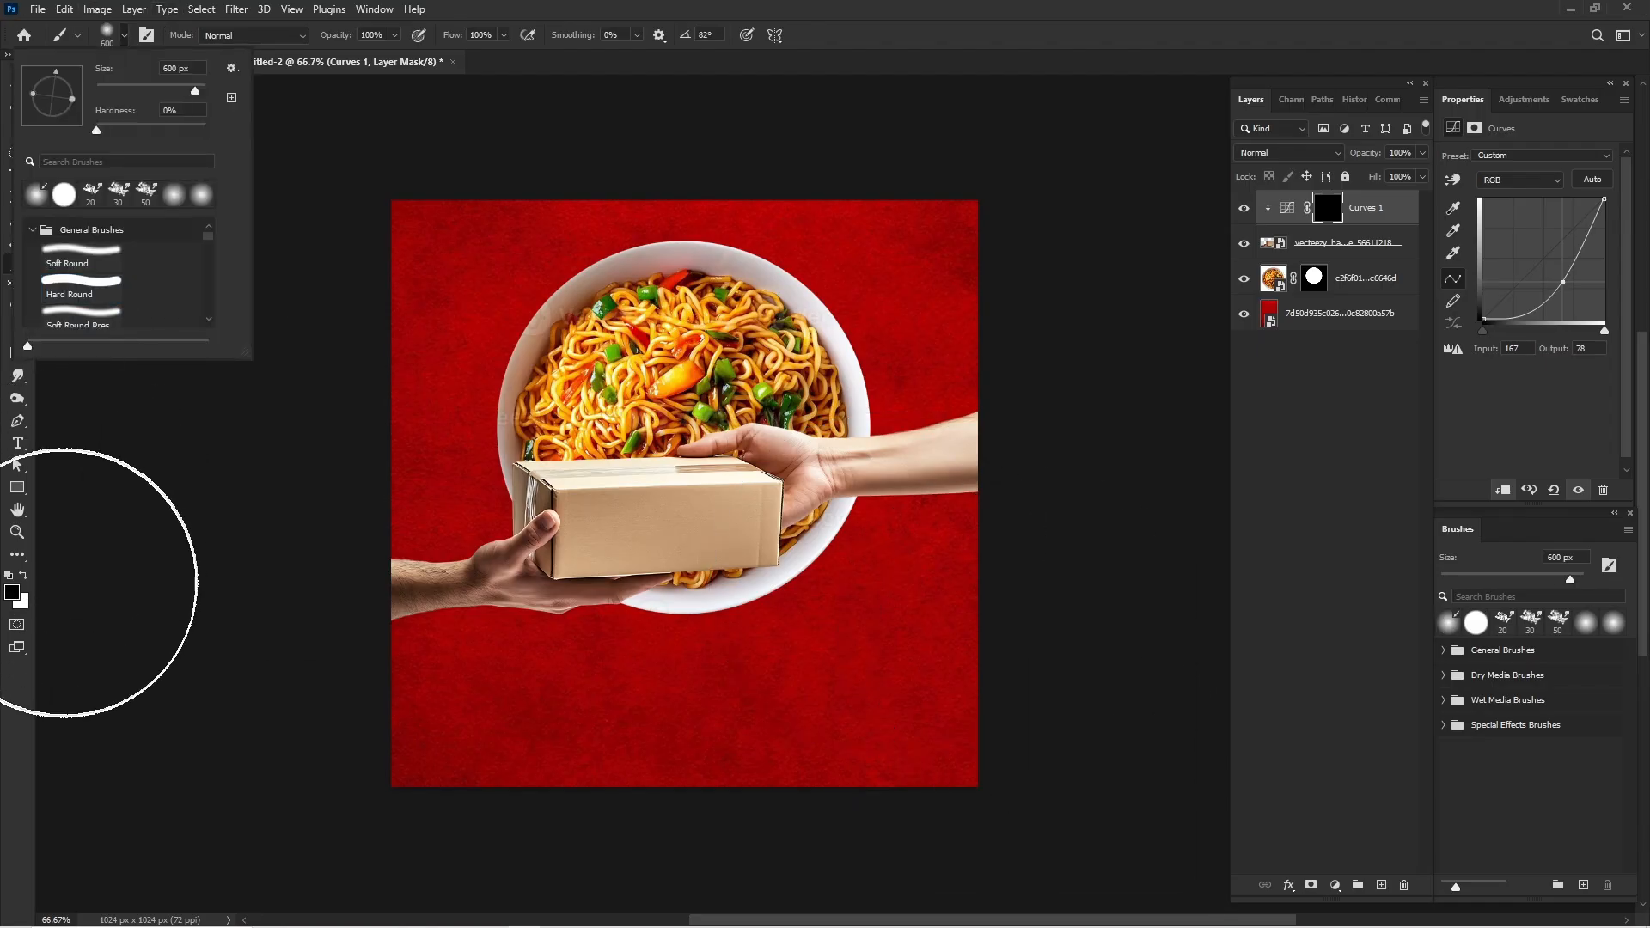
{"action": "left_click", "coordinate": [654, 889]}
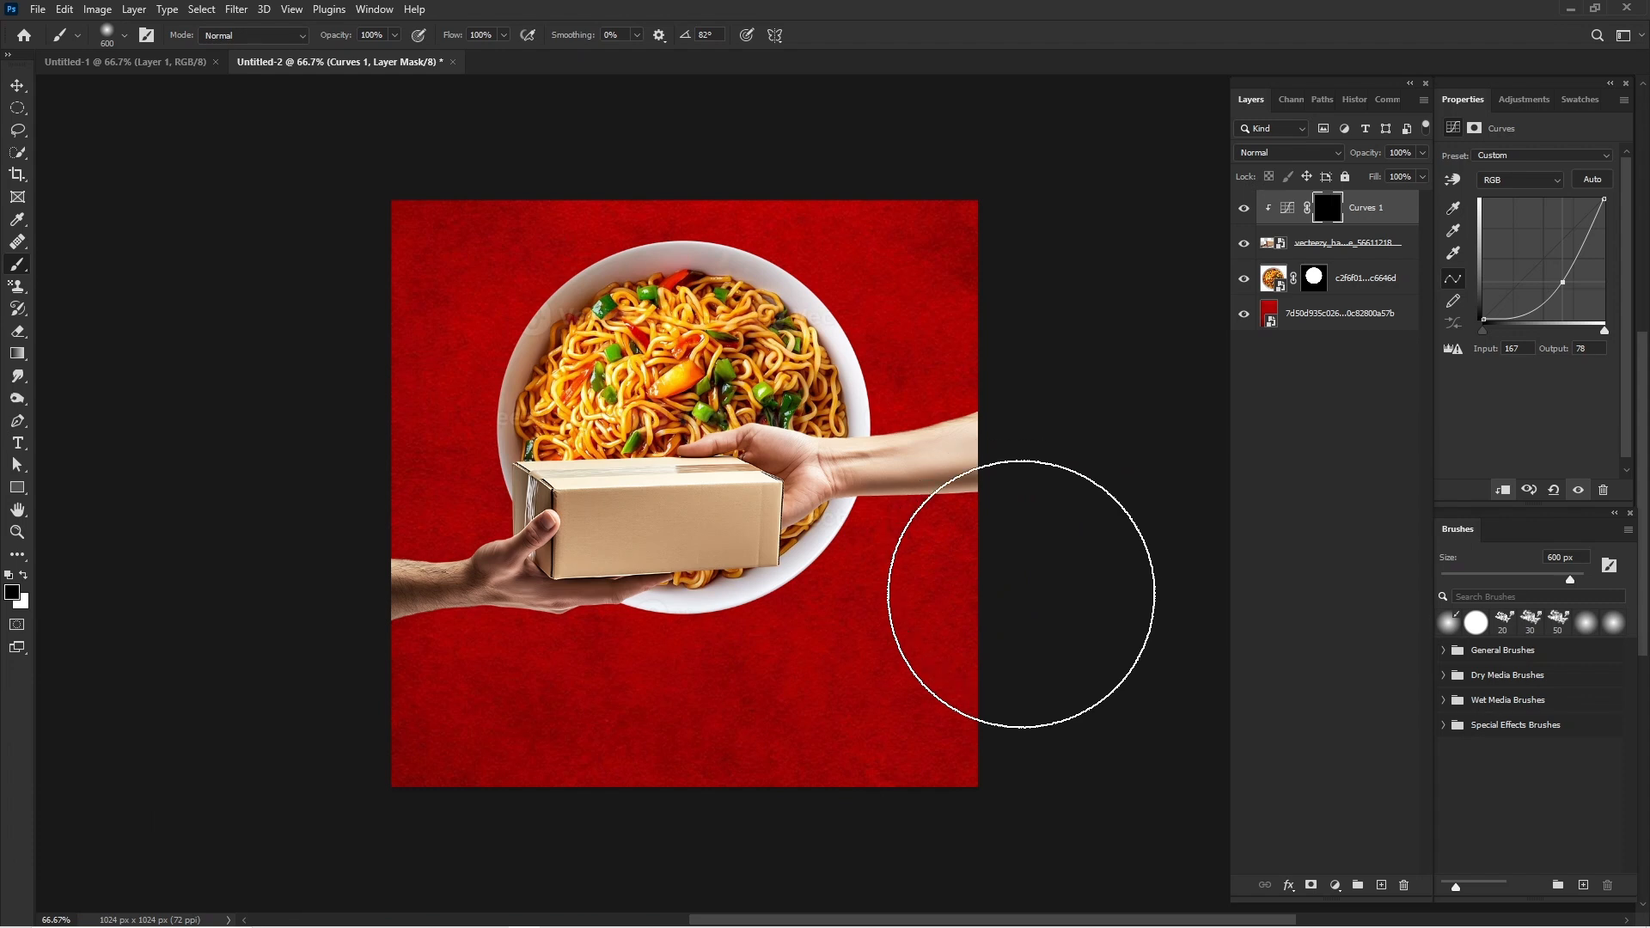
{"action": "left_click", "coordinate": [24, 577]}
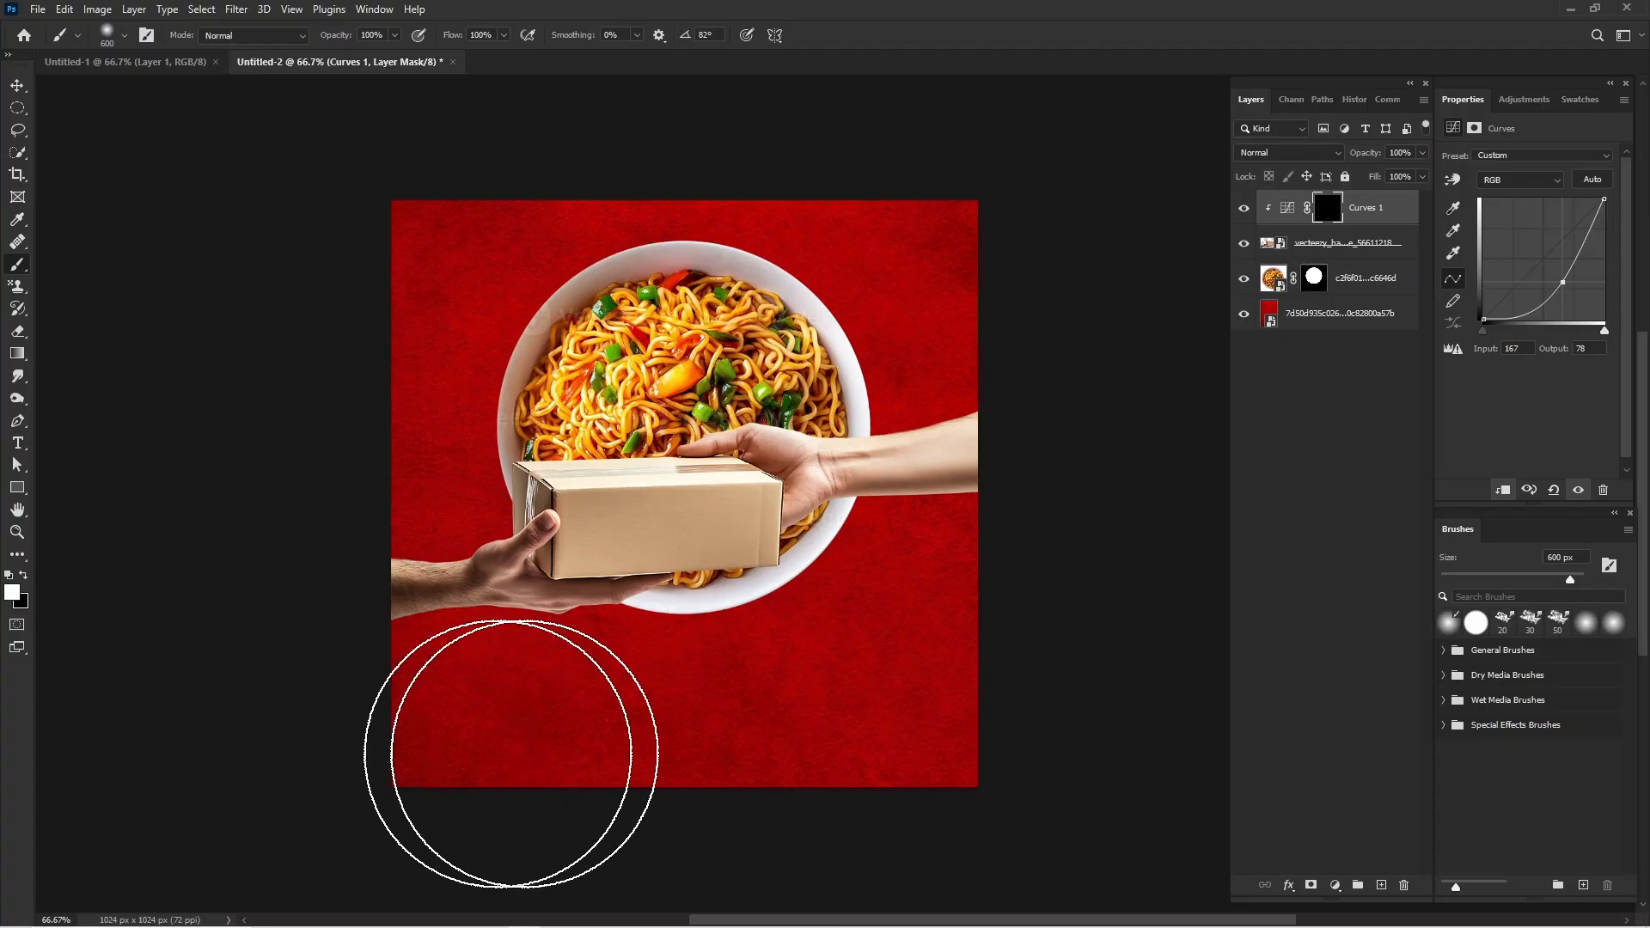
{"action": "mouse_move", "coordinate": [698, 712]}
{"action": "left_mouse_down"}
{"action": "mouse_move", "coordinate": [572, 770]}
{"action": "mouse_move", "coordinate": [586, 768]}
{"action": "left_mouse_up"}
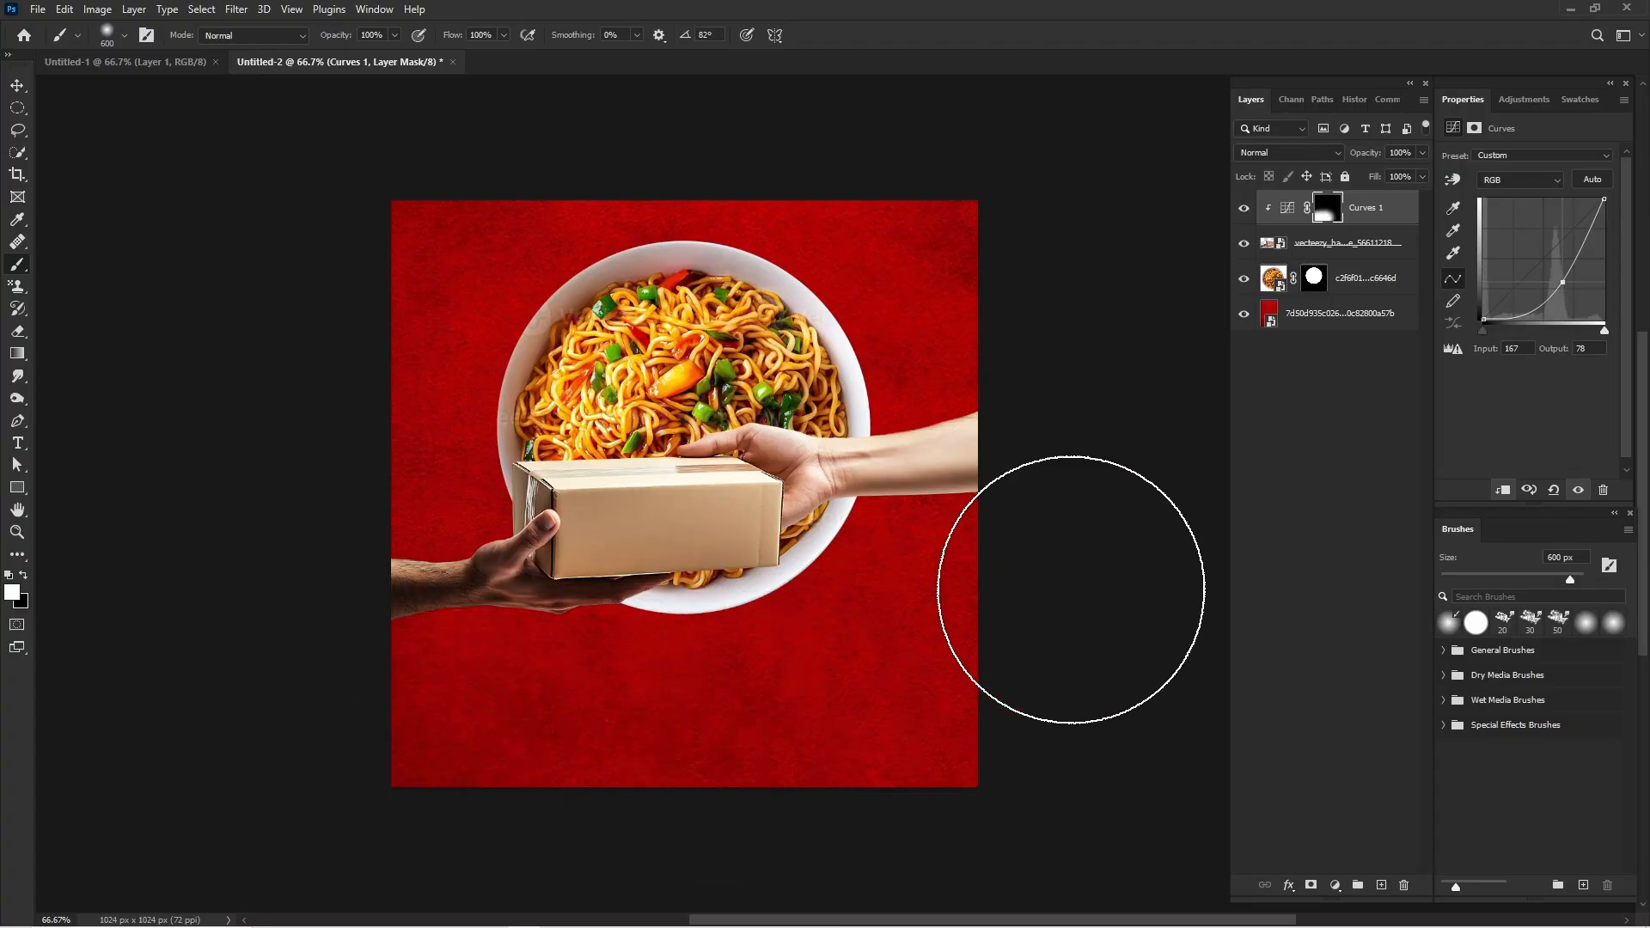
{"action": "mouse_move", "coordinate": [877, 637]}
{"action": "left_mouse_down"}
{"action": "mouse_move", "coordinate": [728, 672]}
{"action": "mouse_move", "coordinate": [993, 601]}
{"action": "mouse_move", "coordinate": [921, 653]}
{"action": "mouse_move", "coordinate": [924, 739]}
{"action": "left_mouse_up"}
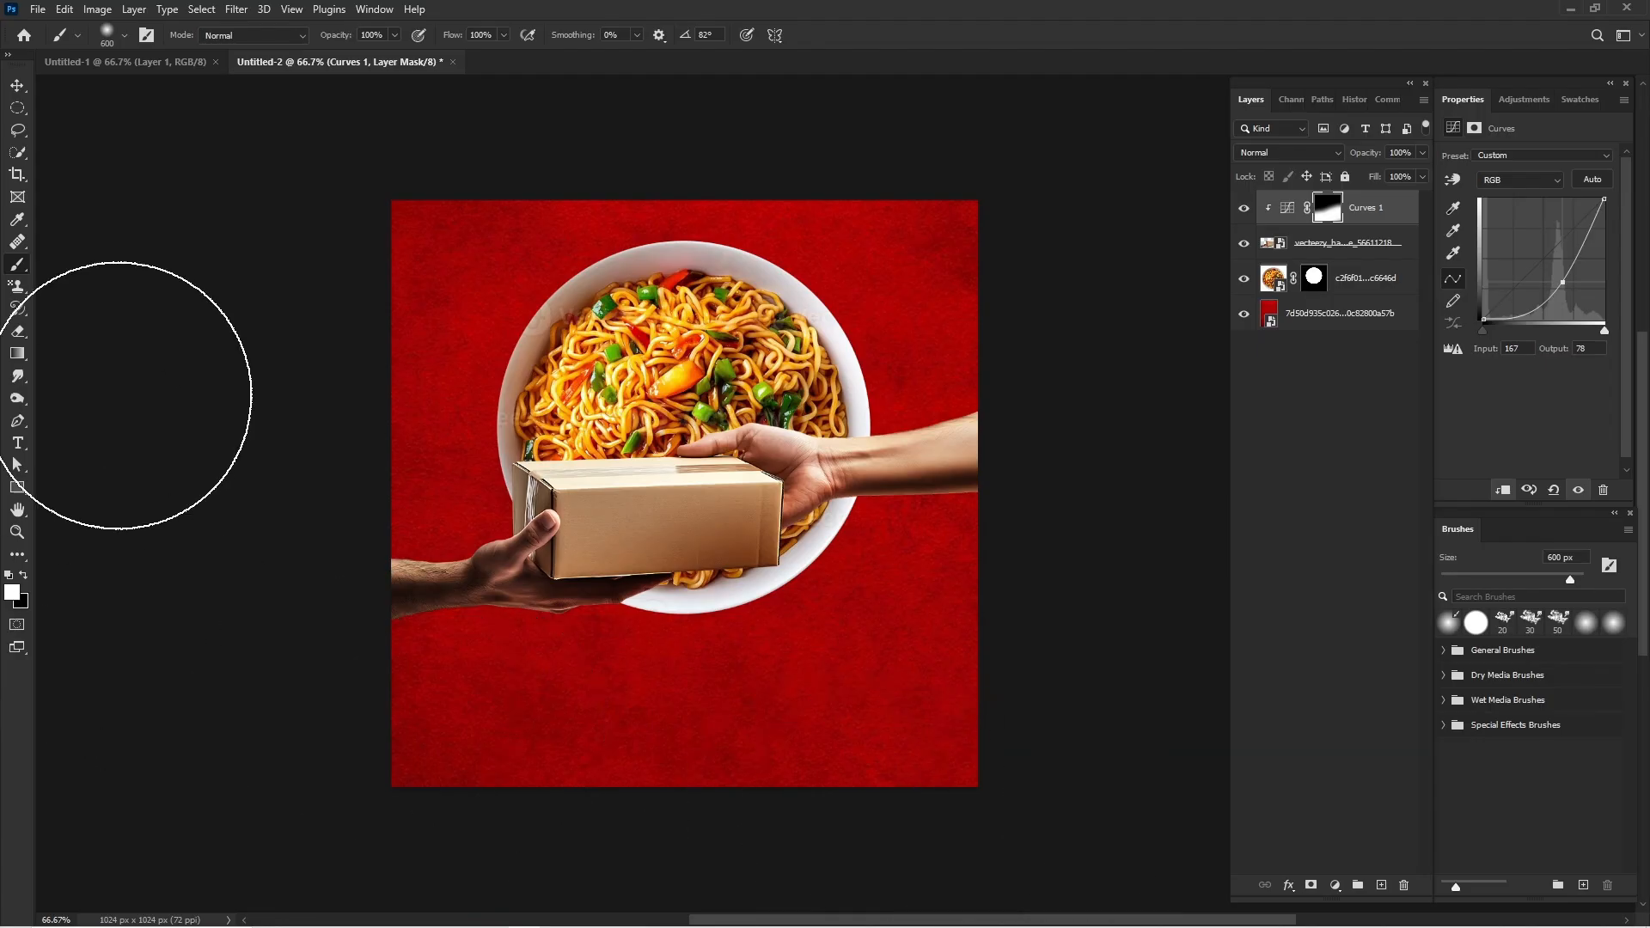
{"action": "key", "text": "v"}
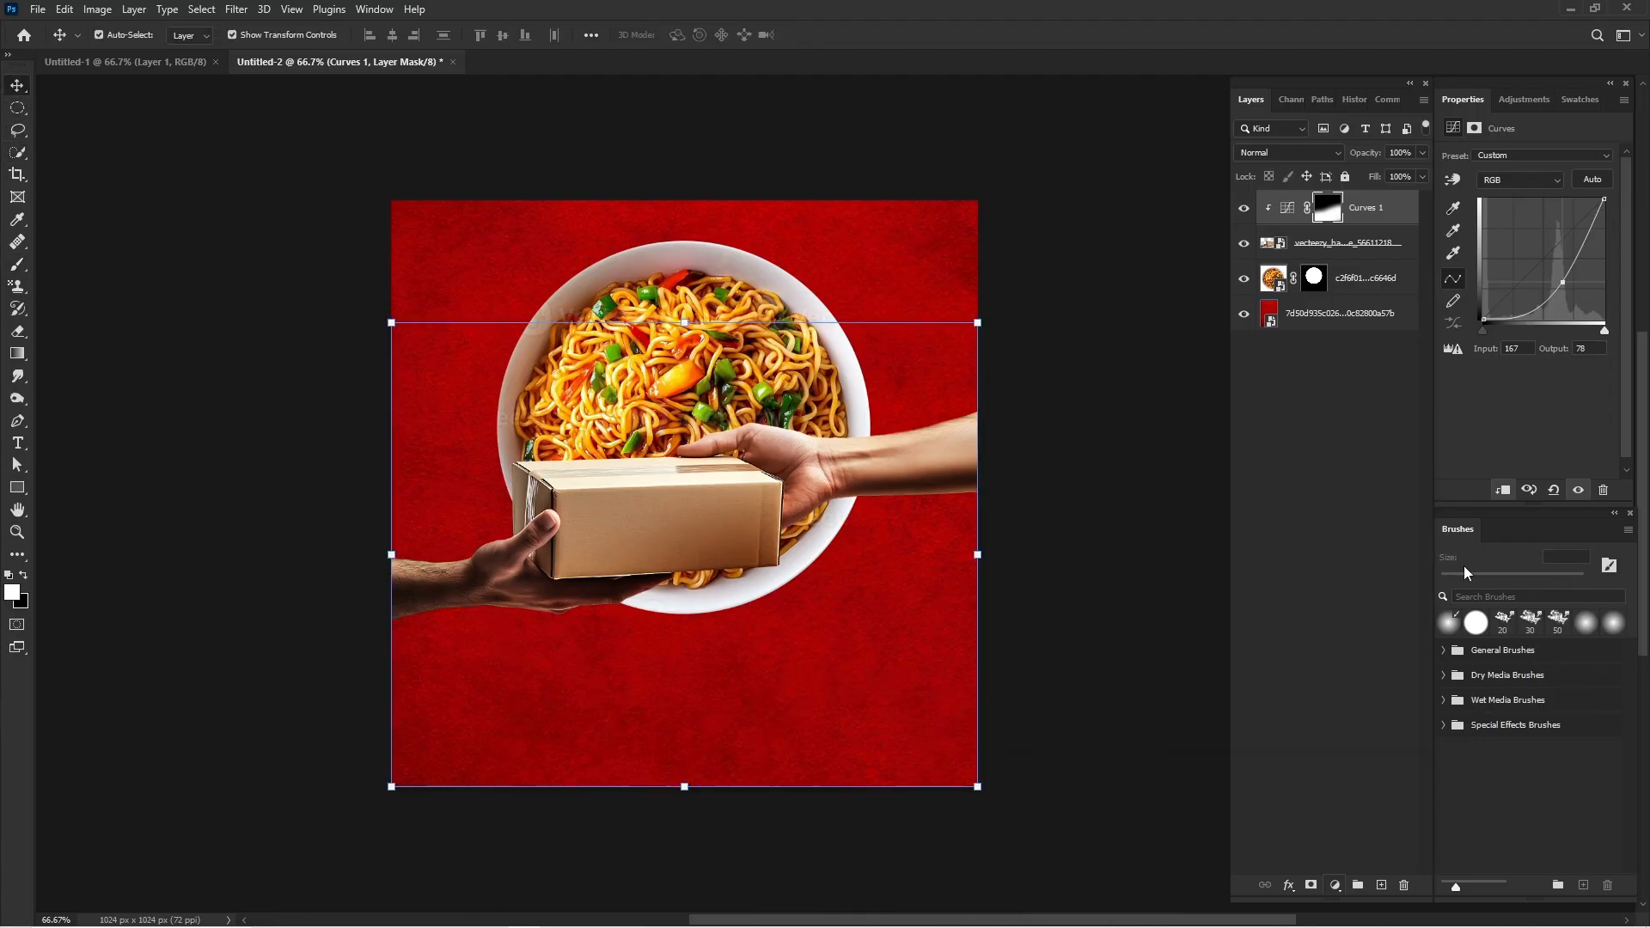
{"action": "left_click", "coordinate": [1153, 604]}
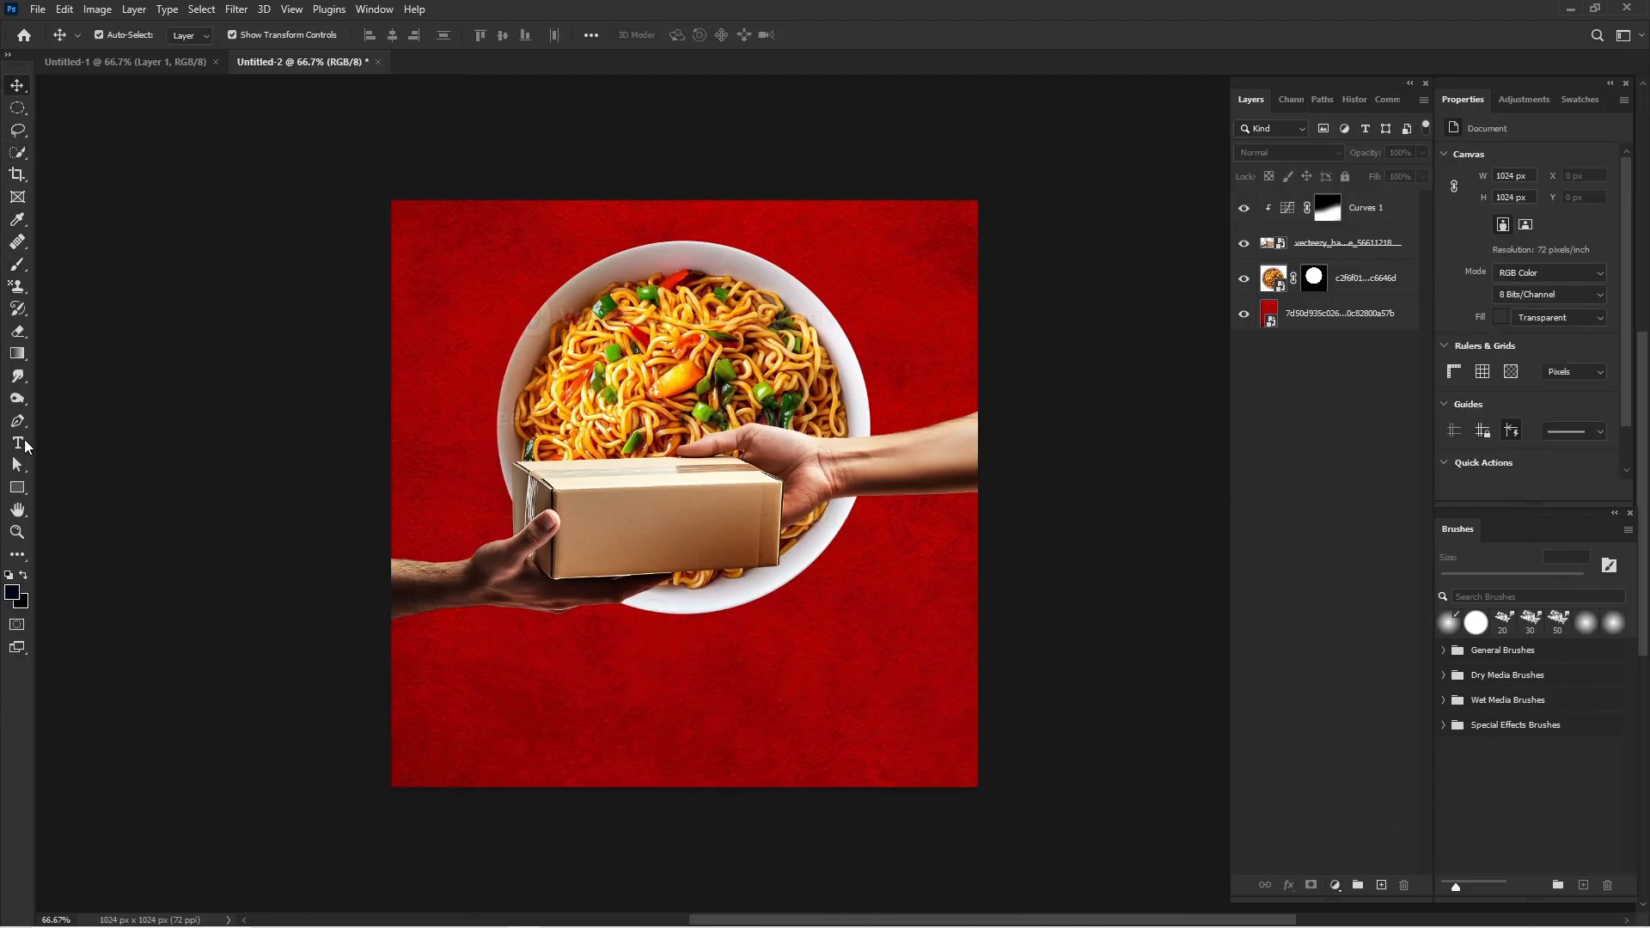
Draw a white 1188 × 718 px rectangle over the lower part of the canvas and place its layer beneath the hands and package.
{"action": "left_click", "coordinate": [15, 488]}
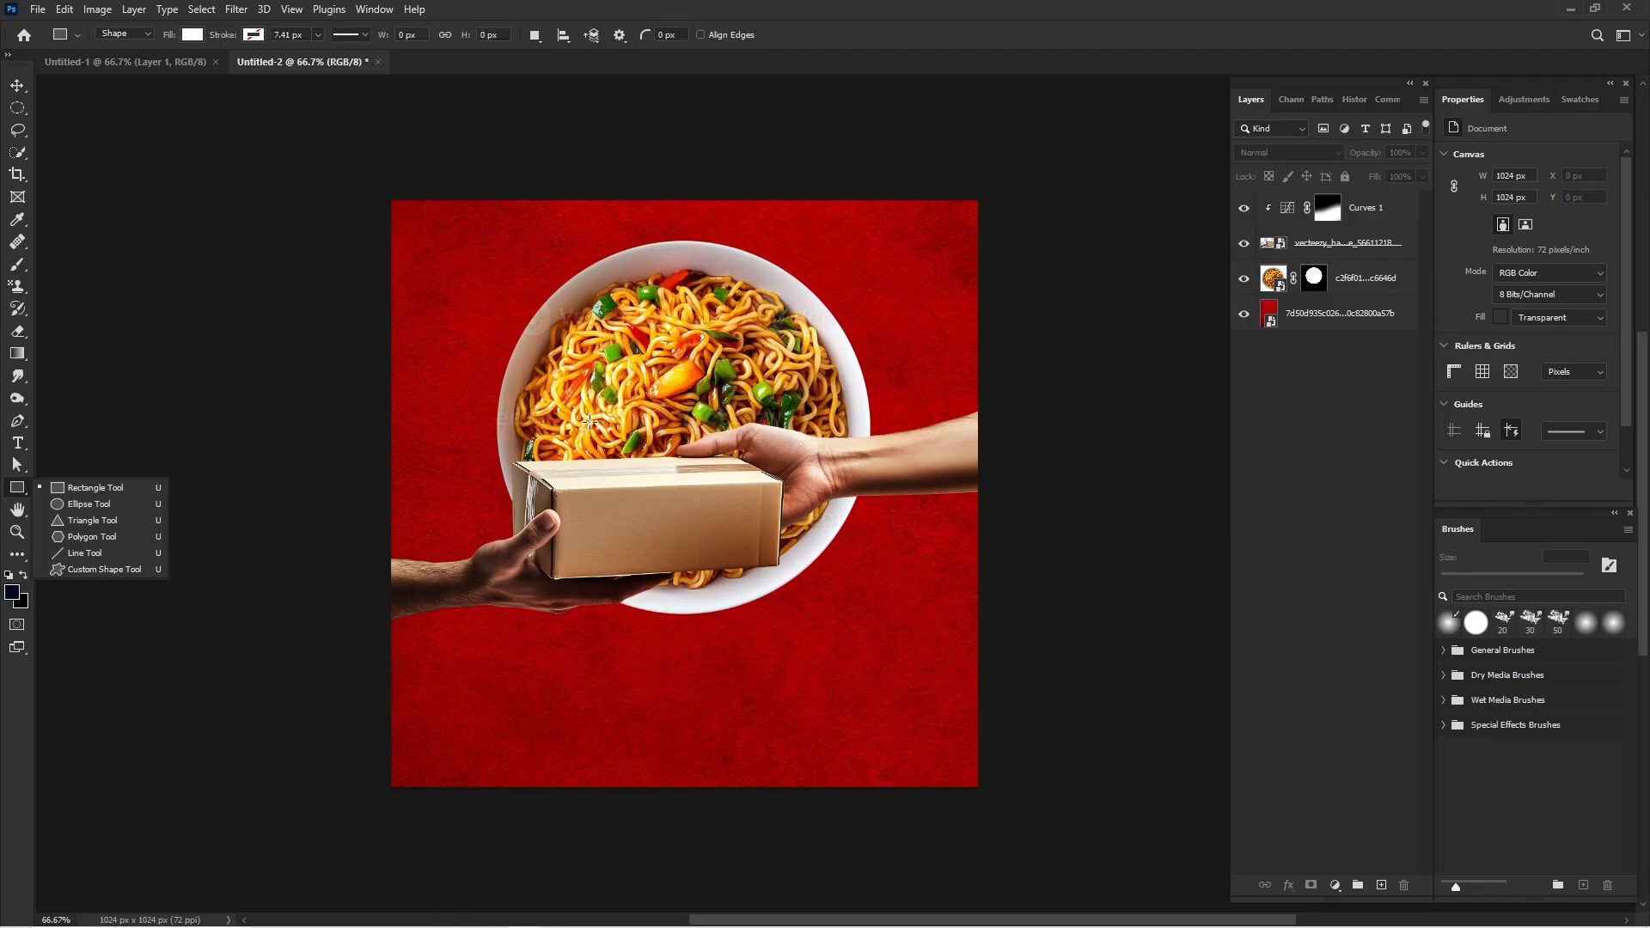
{"action": "left_click_drag", "start_coordinate": [346, 446], "coordinate": [1027, 857]}
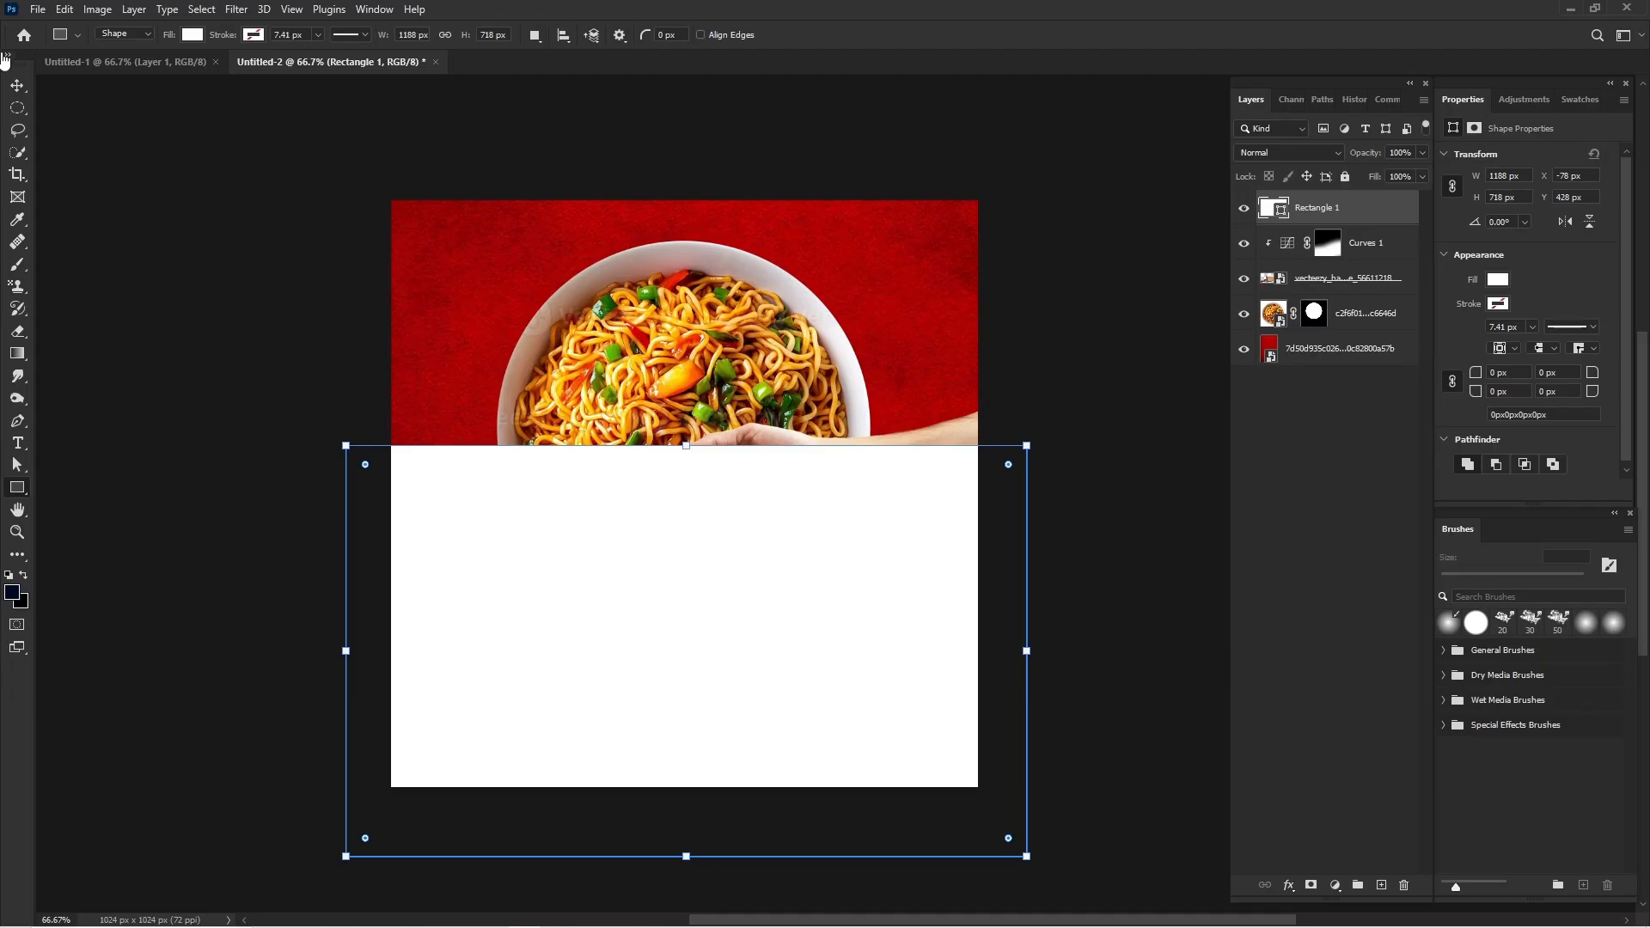
{"action": "left_click", "coordinate": [17, 85]}
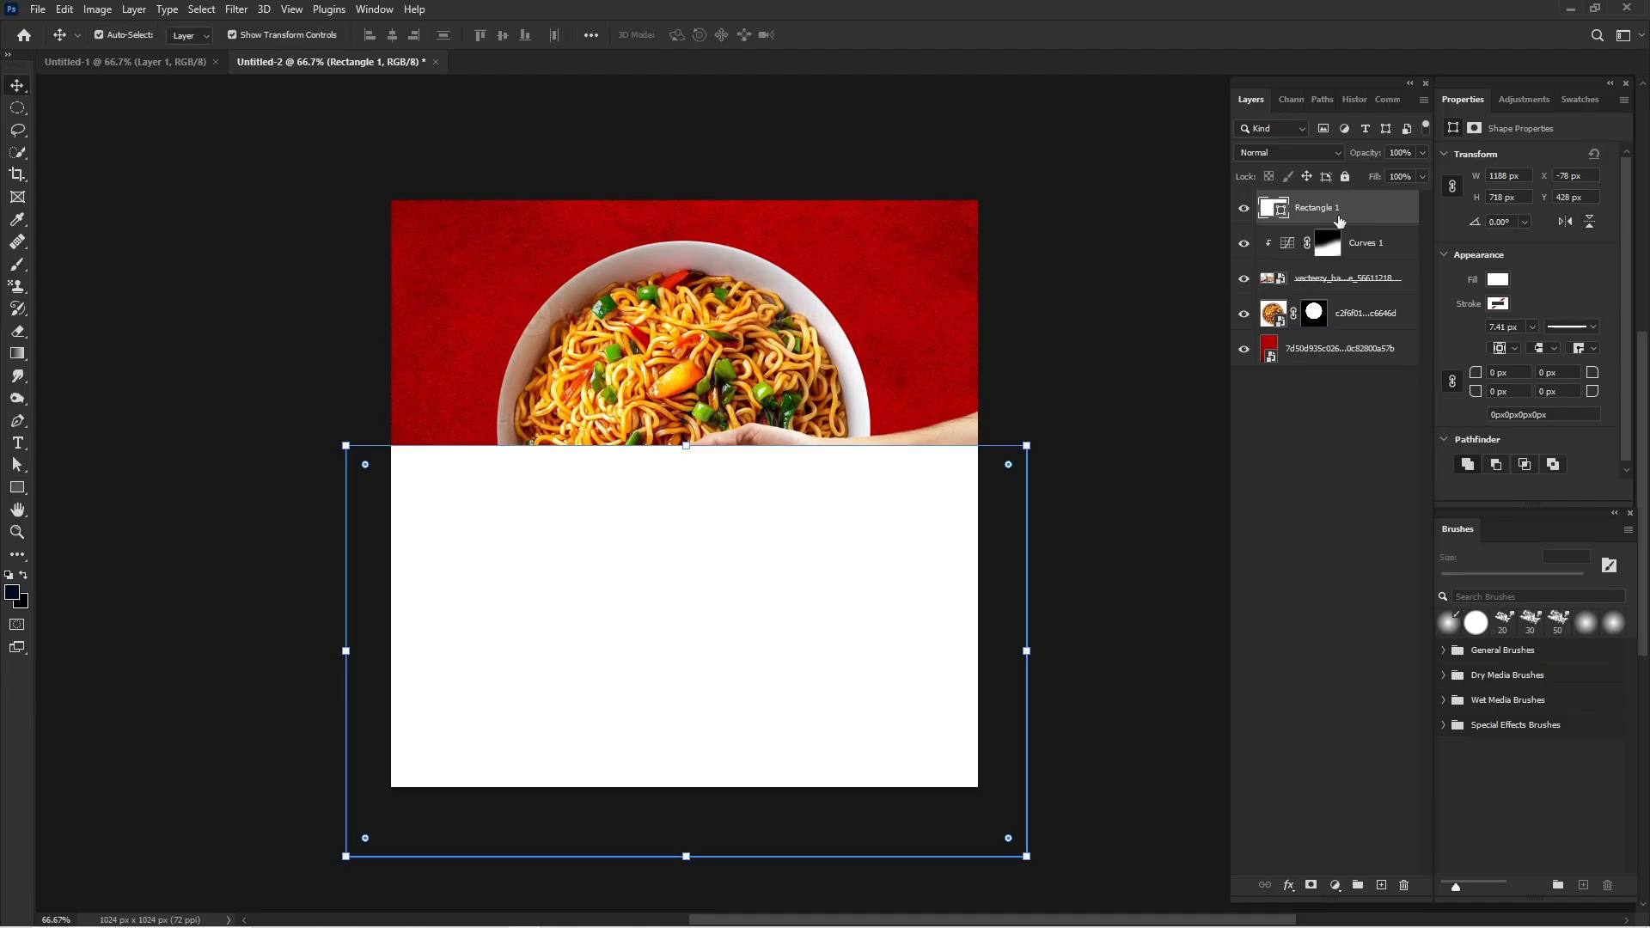
{"action": "left_click_drag", "start_coordinate": [1339, 221], "coordinate": [1349, 279]}
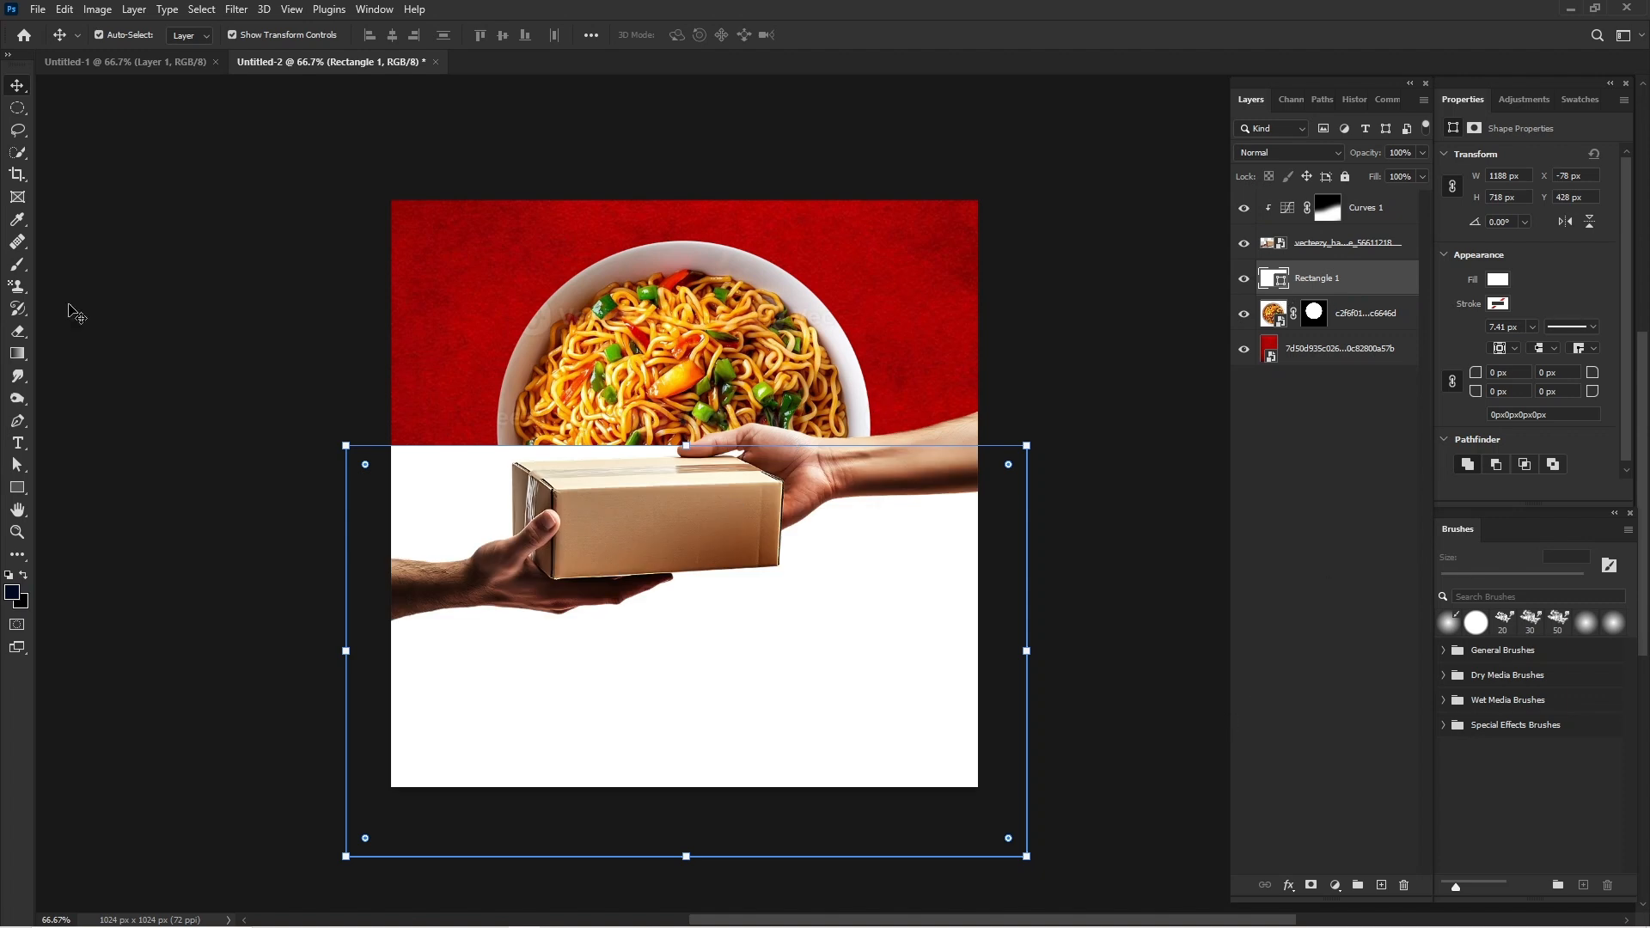
Change the rectangle's fill to a pale cream colour.
{"action": "double_click", "coordinate": [1282, 286]}
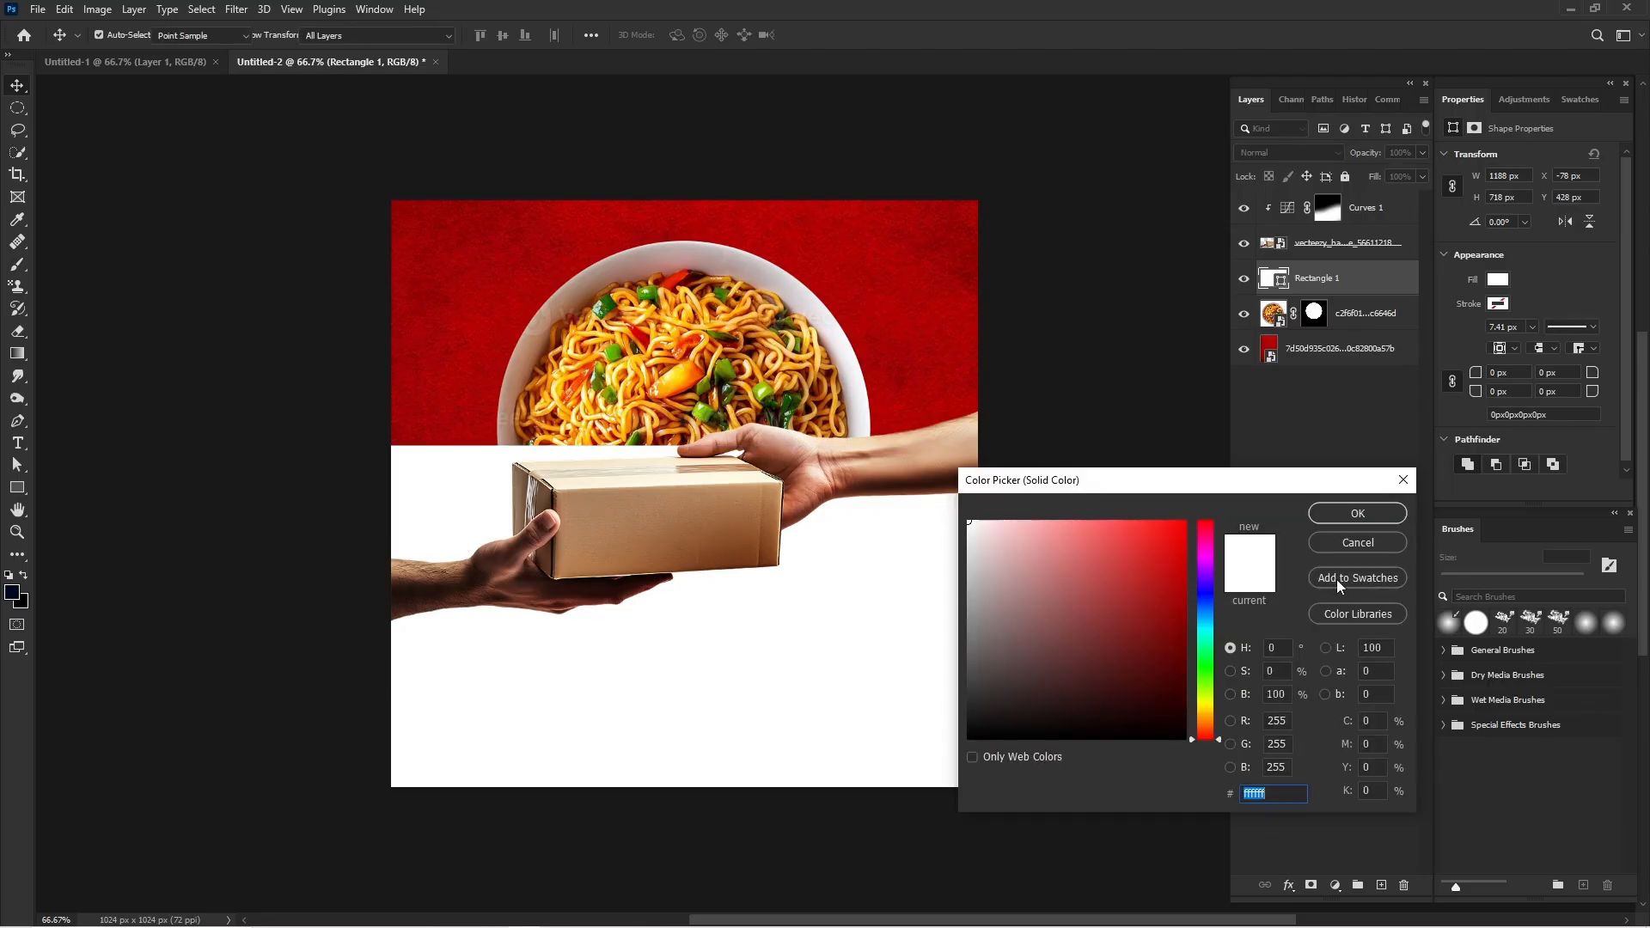
{"action": "key", "text": "BackSpace"}
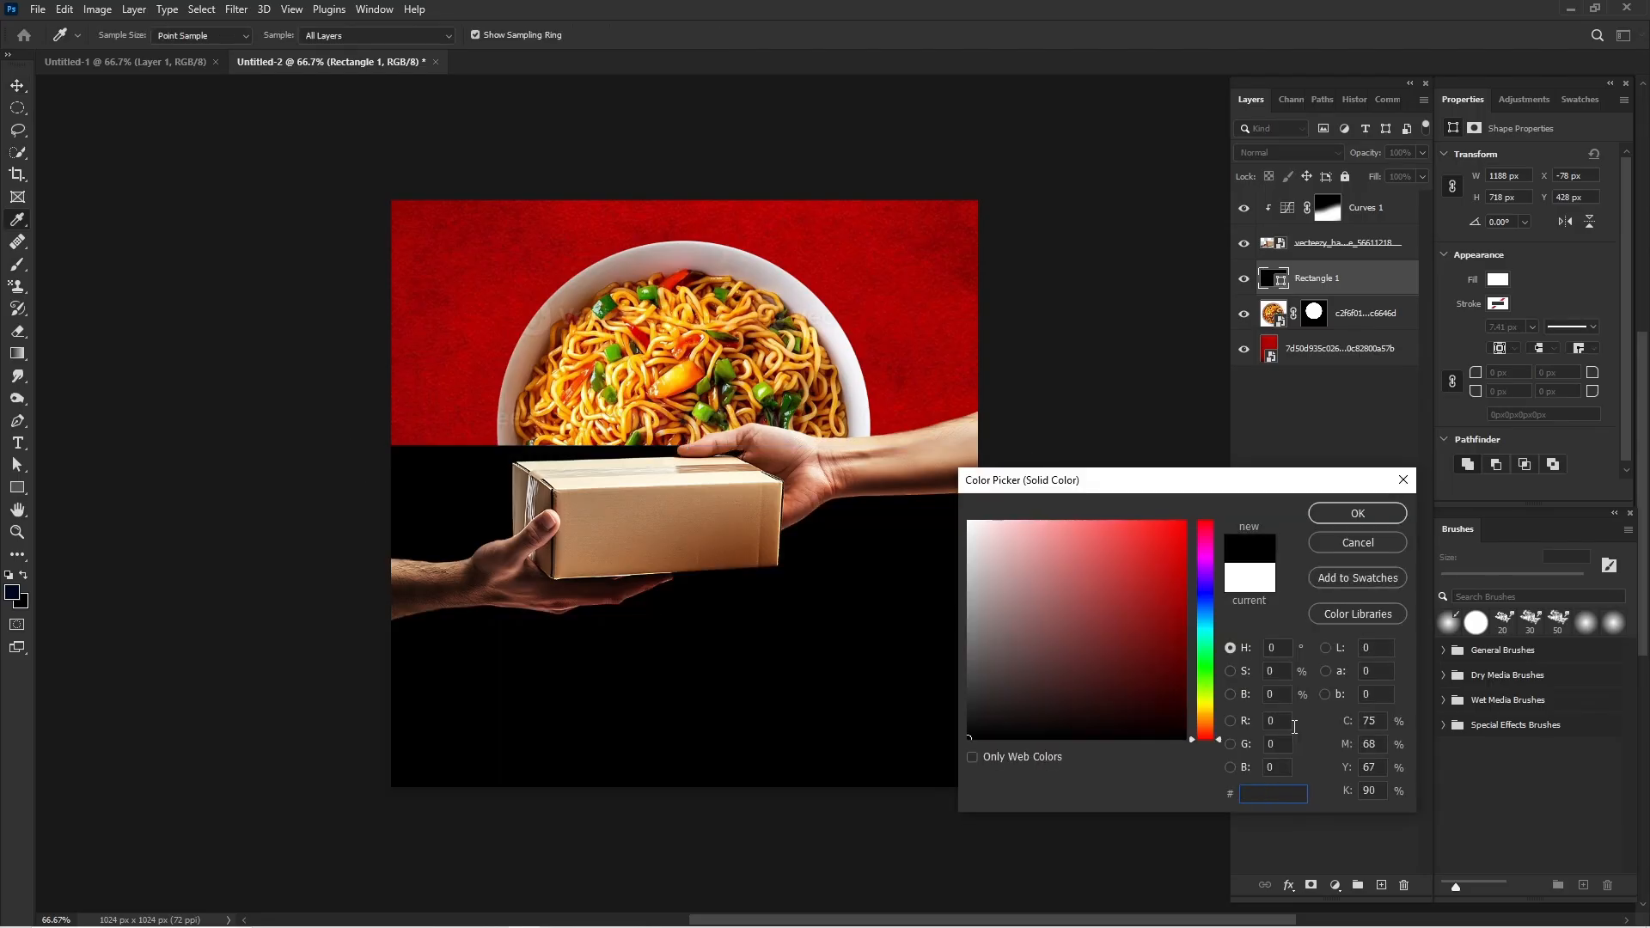
{"action": "left_click", "coordinate": [663, 494]}
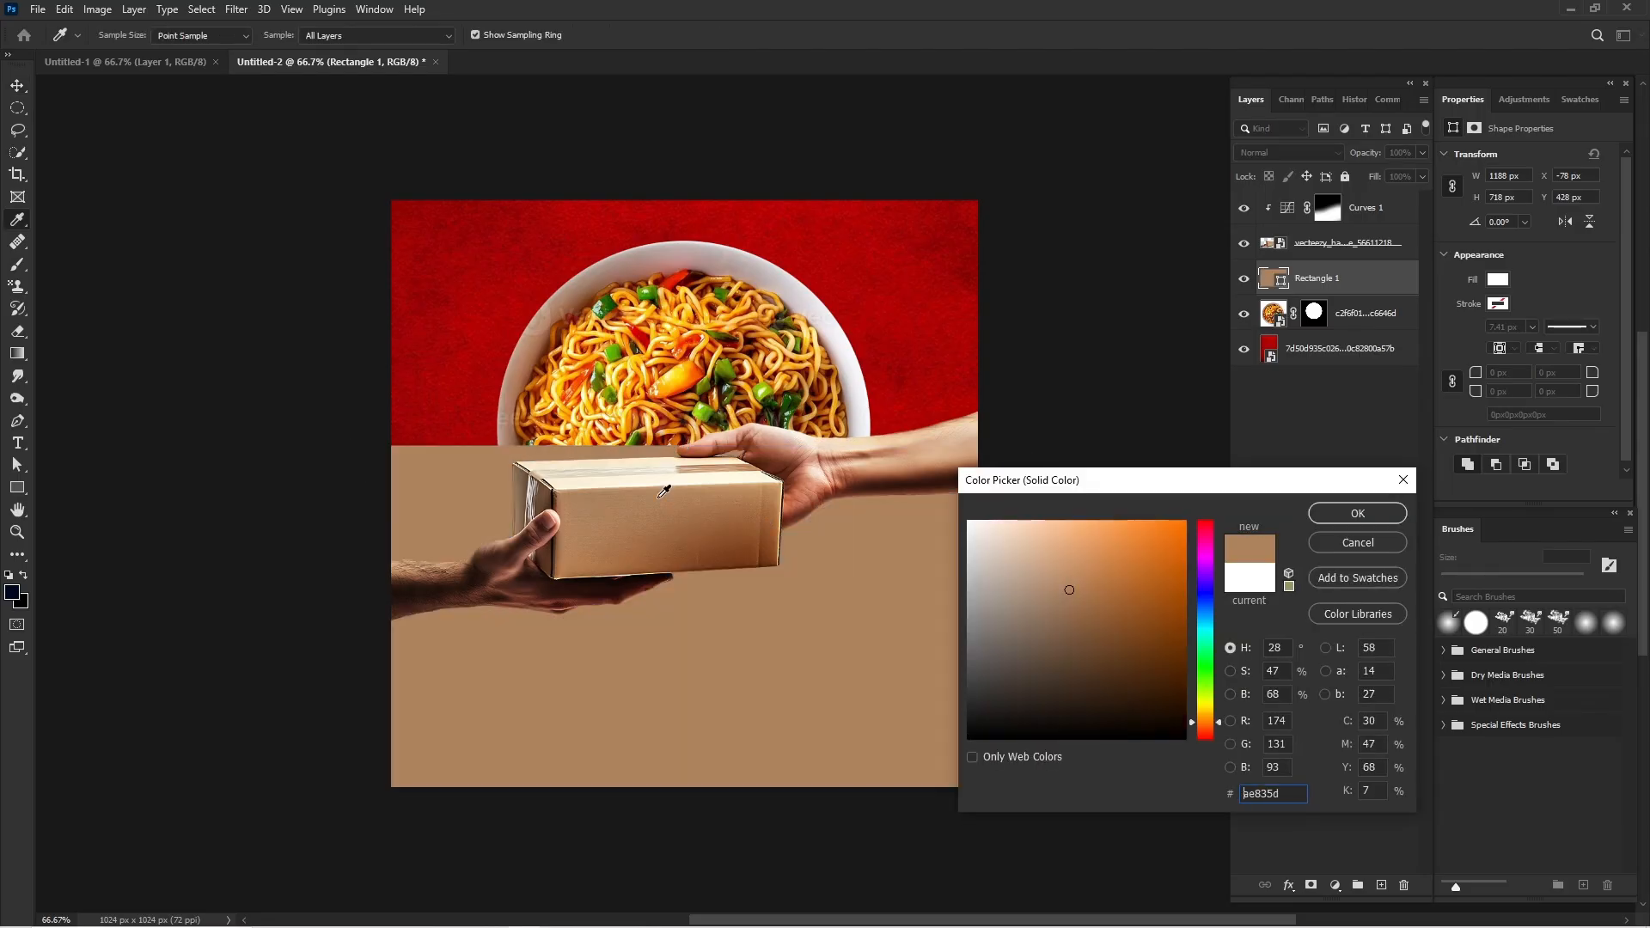
{"action": "type", "text": "fef6e3"}
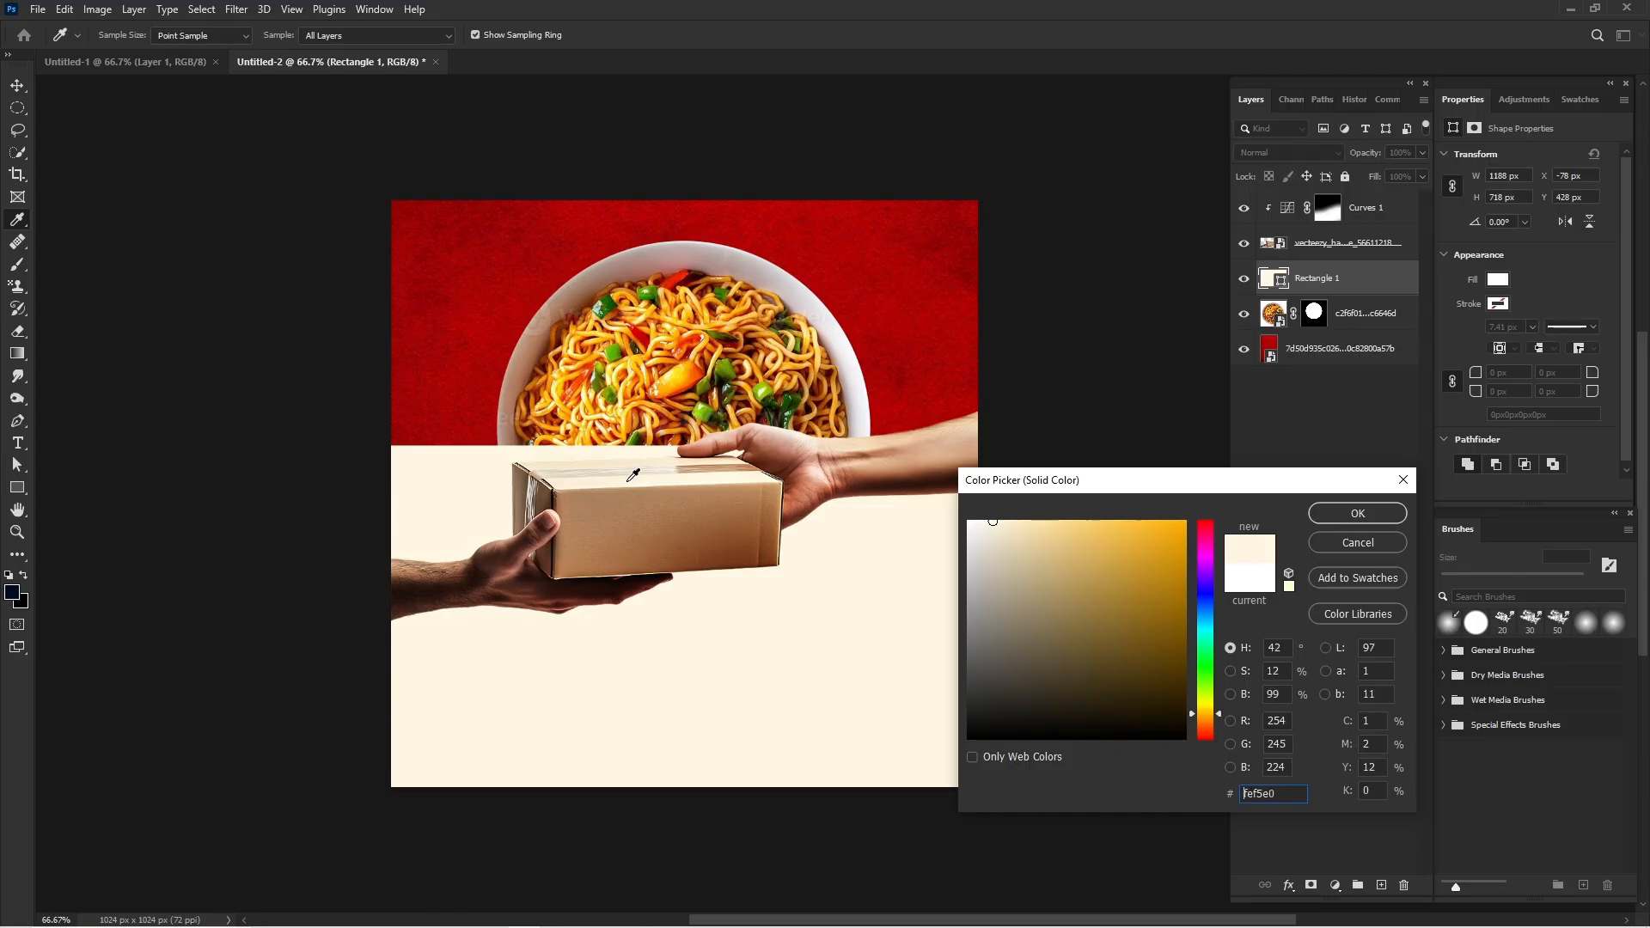
{"action": "left_click_drag", "start_coordinate": [1015, 546], "coordinate": [1003, 517]}
{"action": "left_click", "coordinate": [1375, 514]}
{"action": "key", "text": "v"}
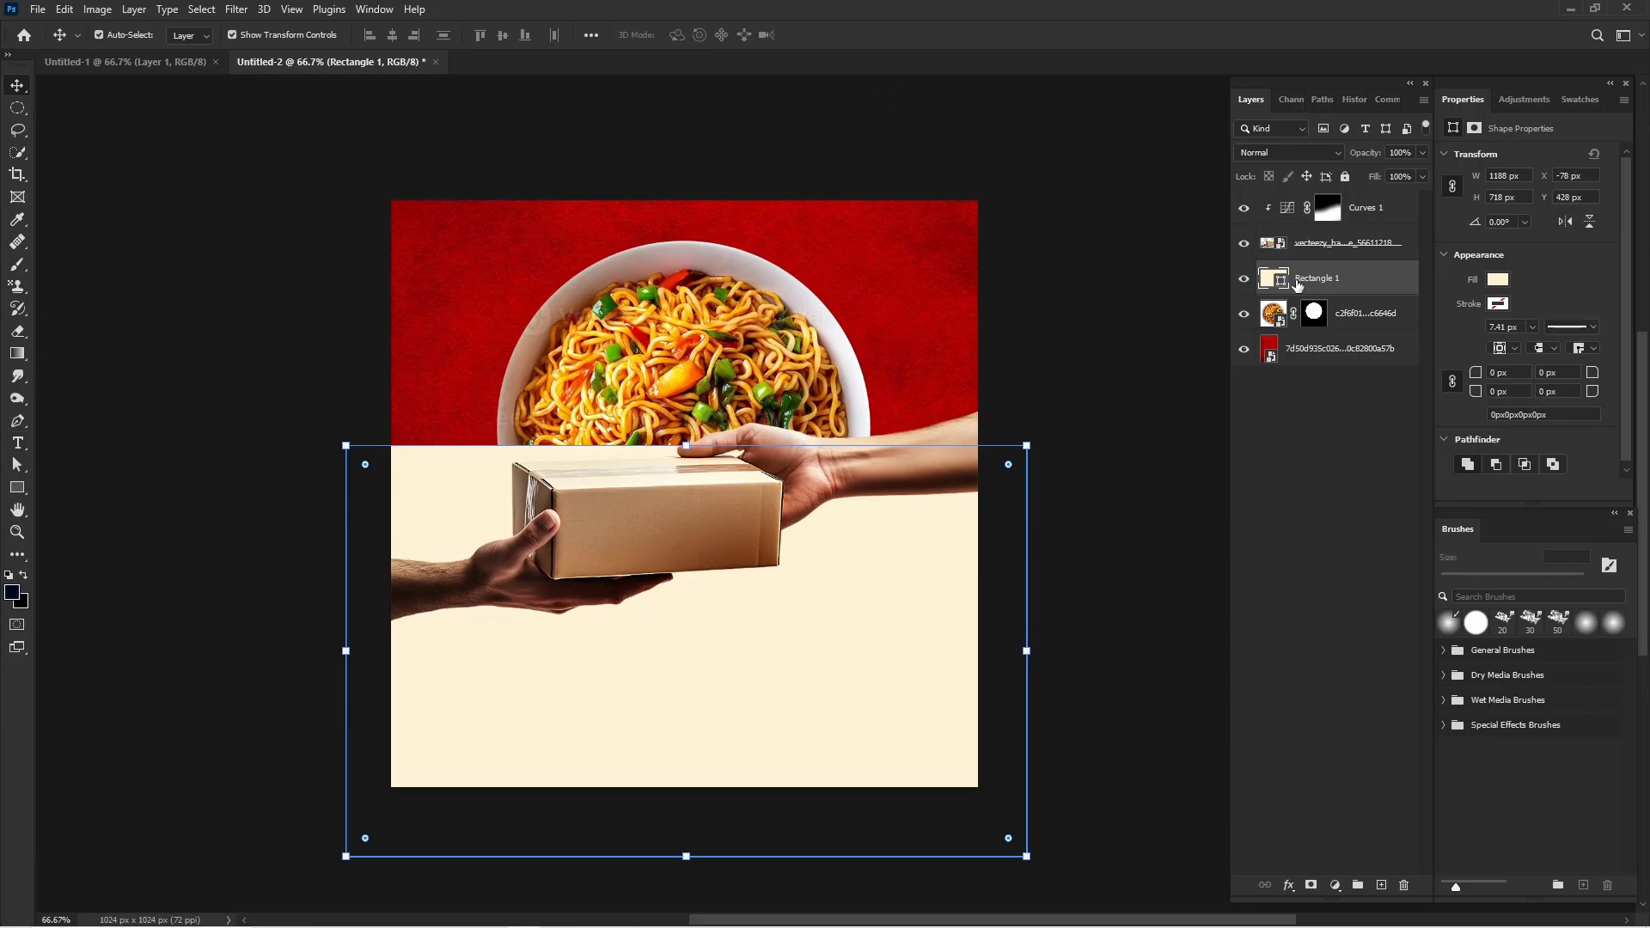
Add a layer mask to the cream rectangle and hide its area above the arms and package with a black 600 px hard round brush.
{"action": "left_click", "coordinate": [1313, 886]}
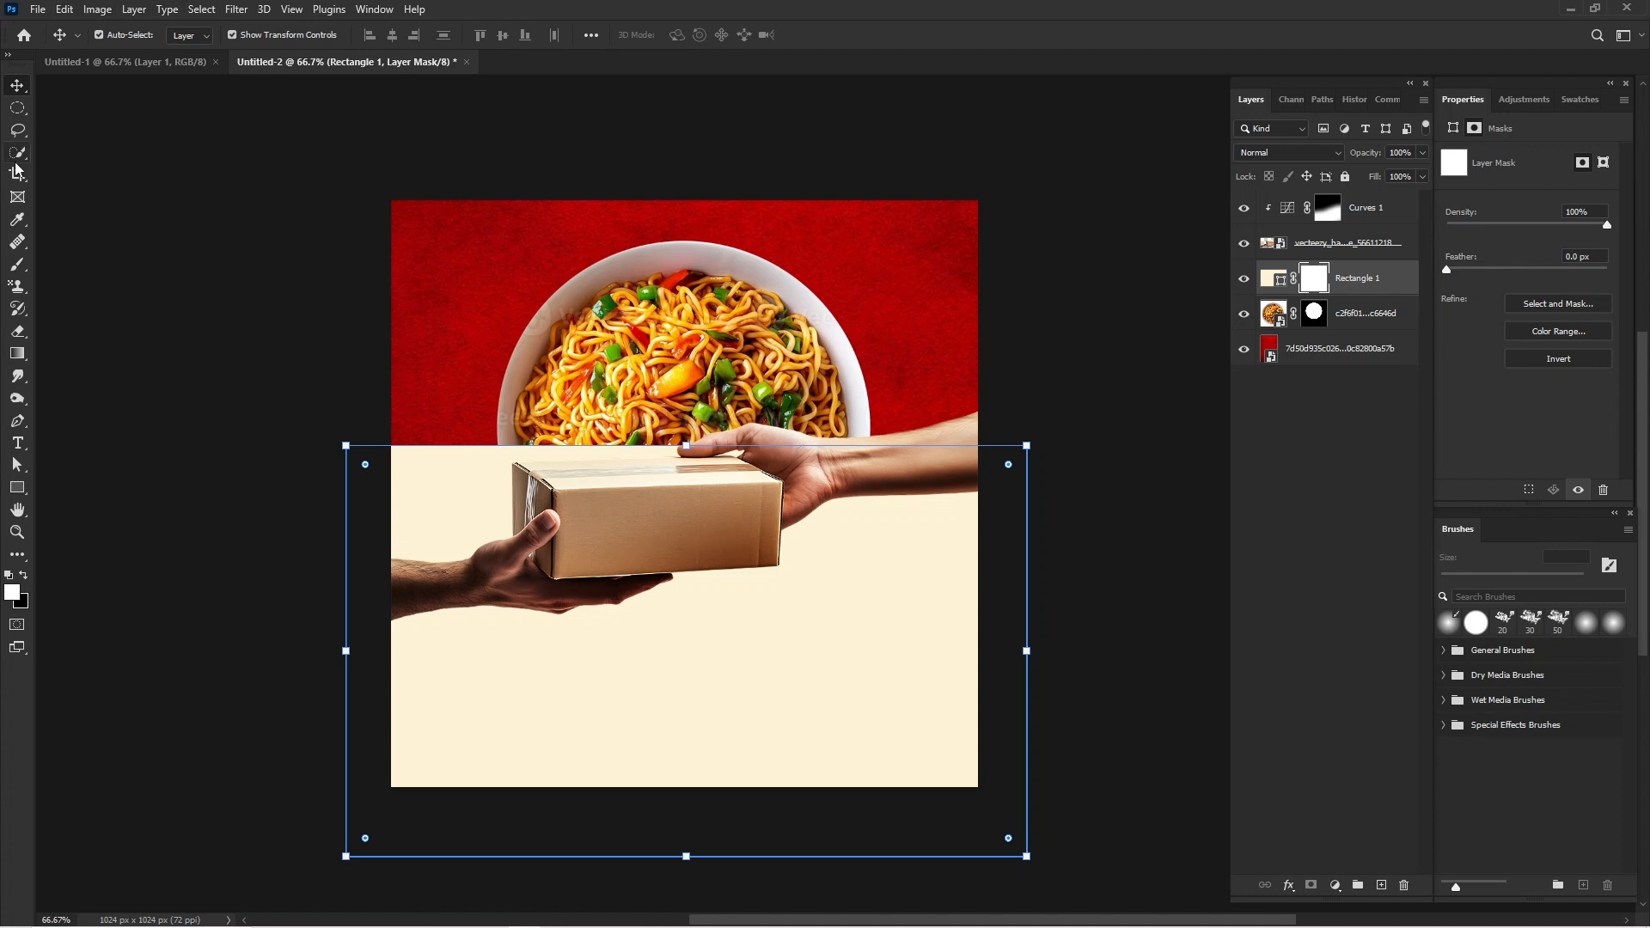
{"action": "left_click", "coordinate": [17, 264]}
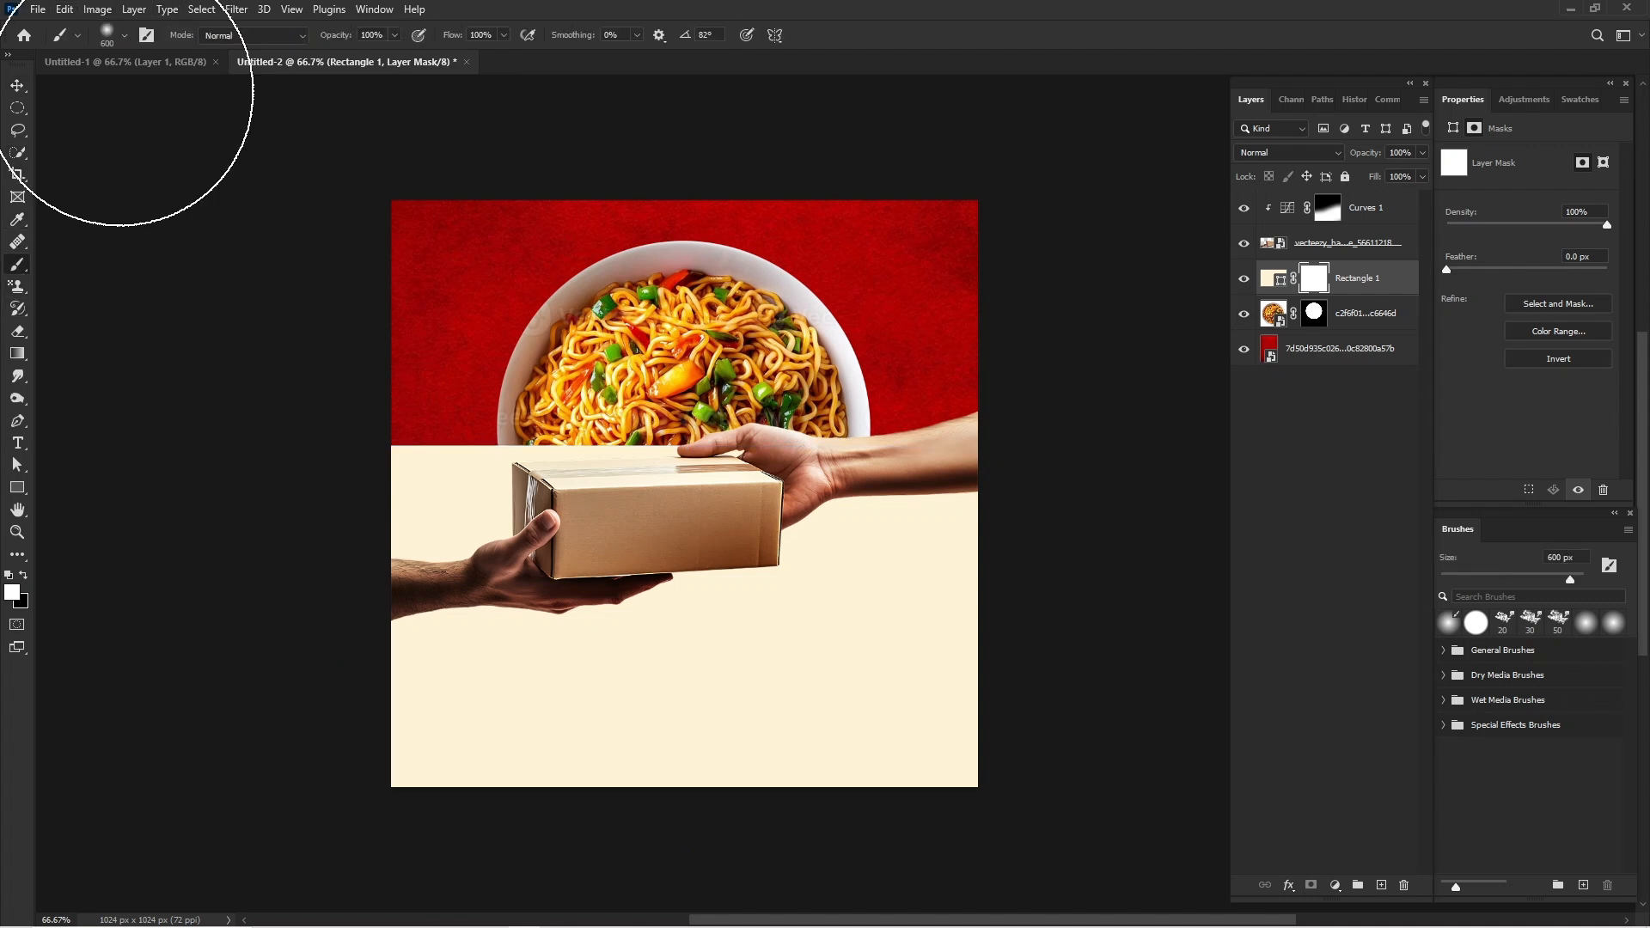
{"action": "left_click", "coordinate": [124, 35]}
{"action": "left_click", "coordinate": [64, 195]}
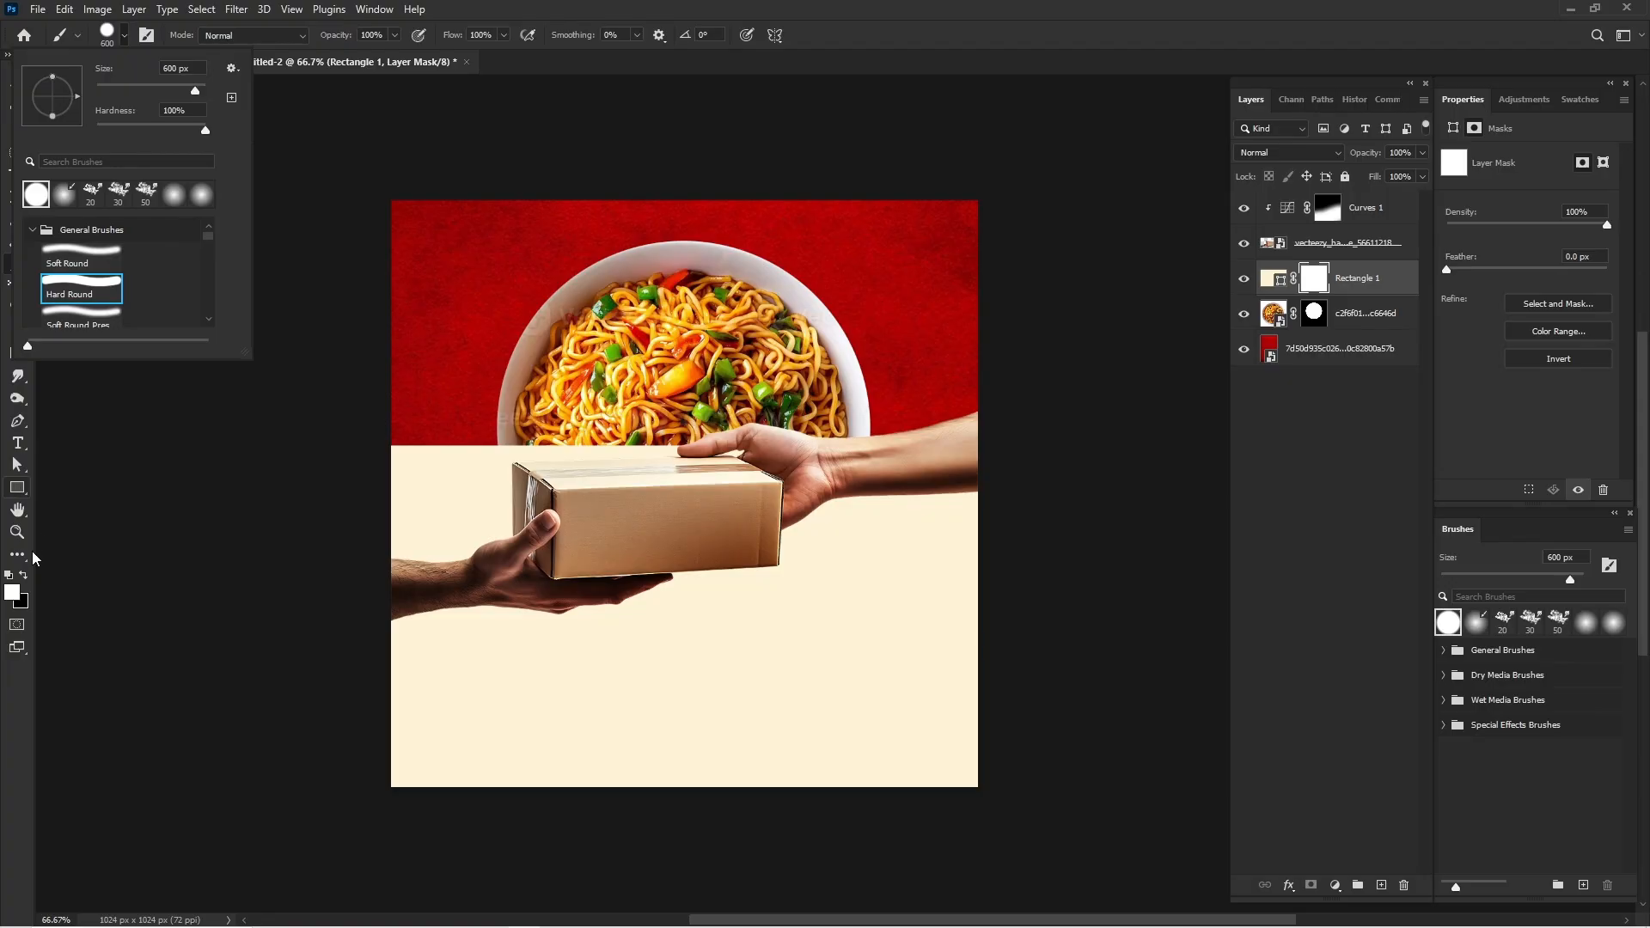
{"action": "left_click", "coordinate": [2, 750]}
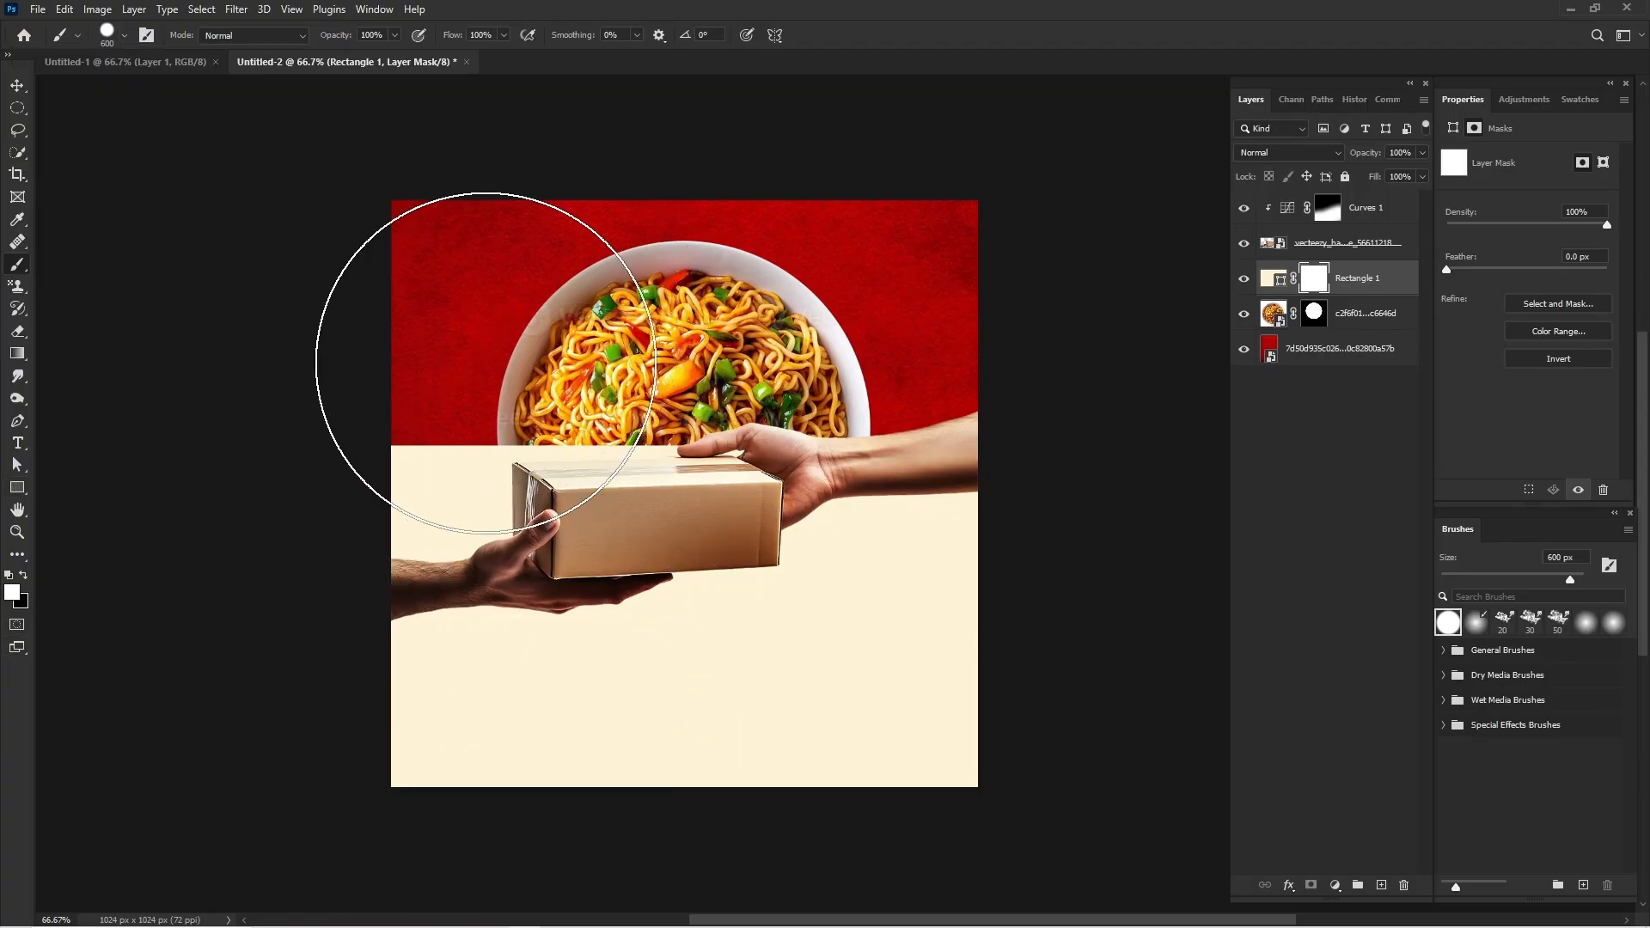
{"action": "left_click", "coordinate": [23, 579]}
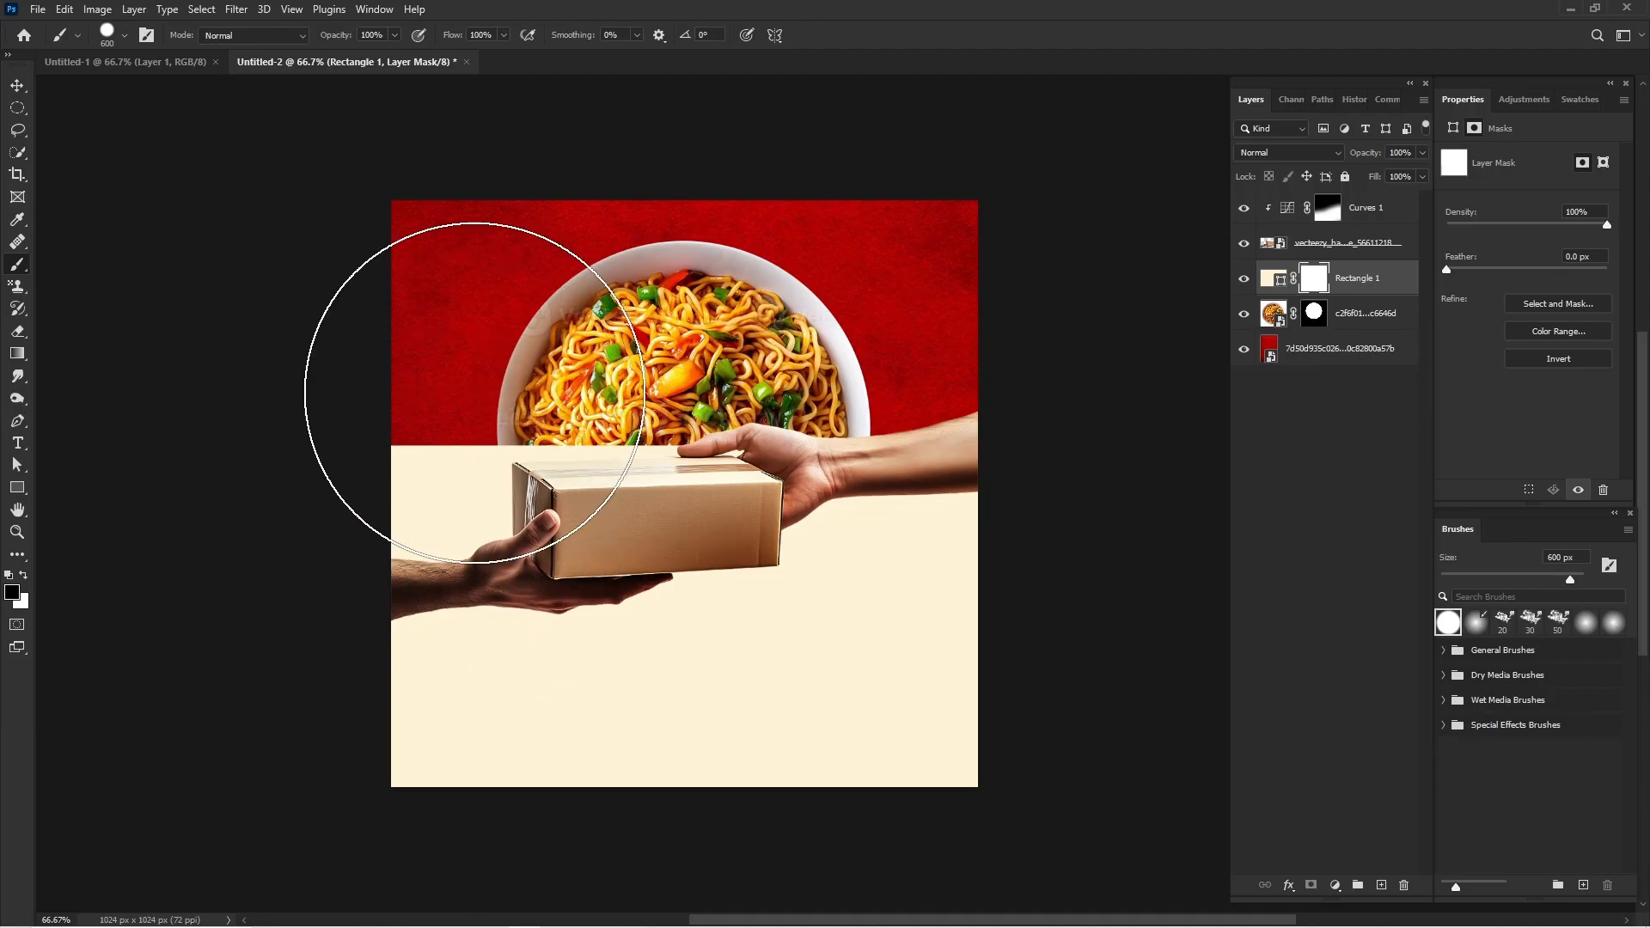
{"action": "left_click", "coordinate": [460, 404]}
{"action": "left_click_drag", "start_coordinate": [519, 400], "coordinate": [705, 334]}
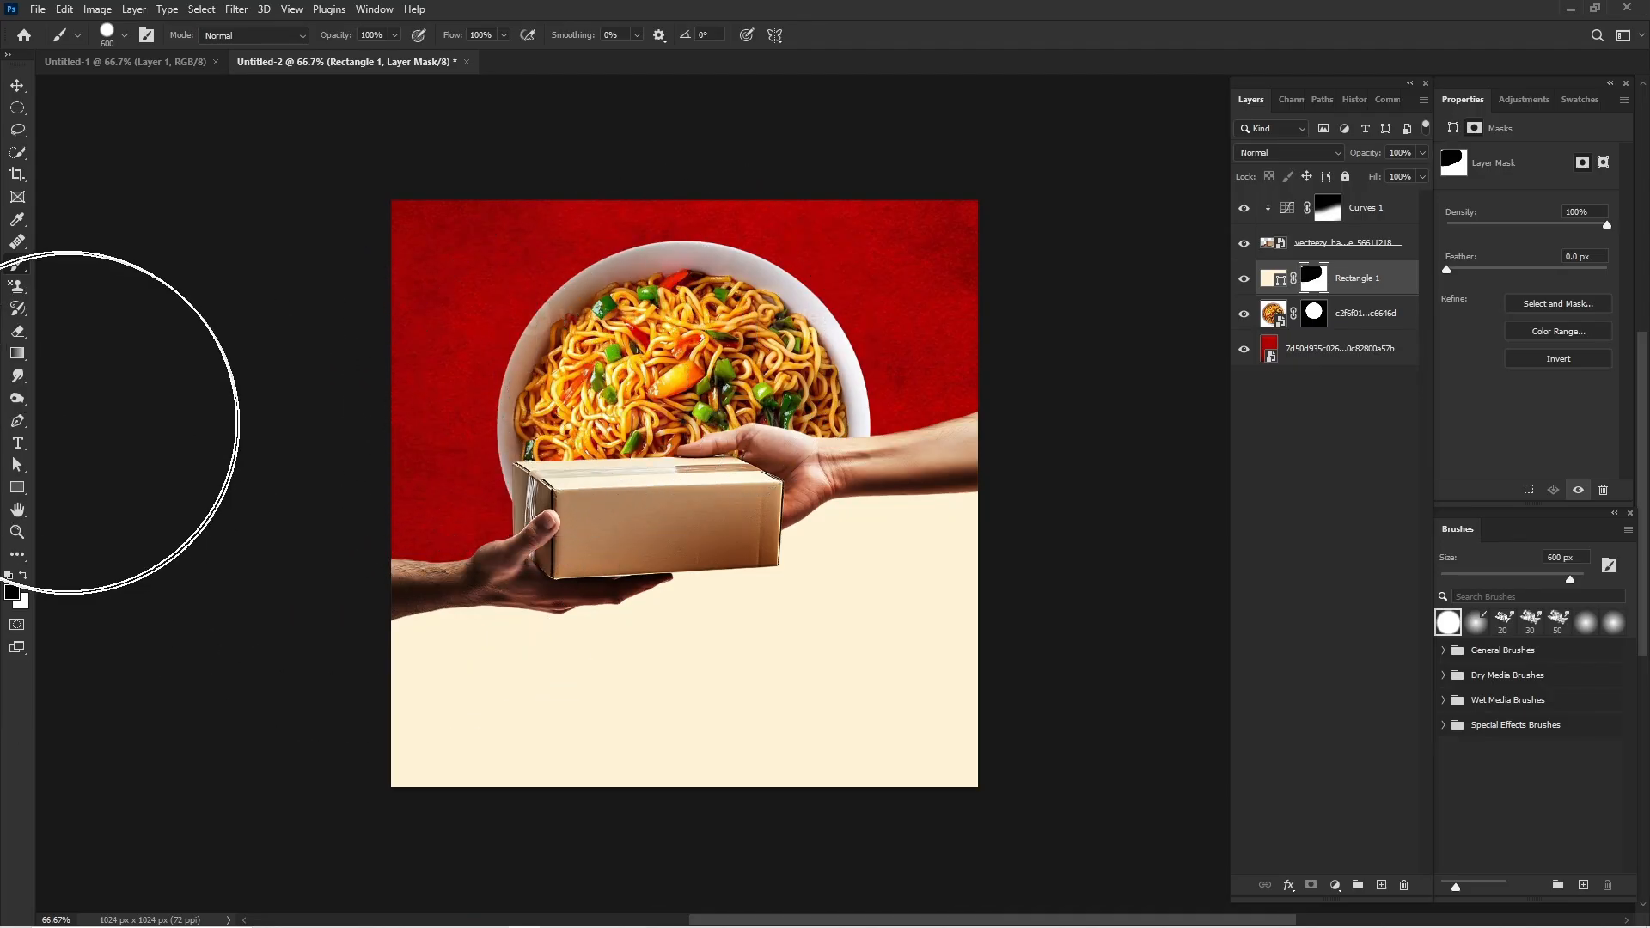
{"action": "left_click", "coordinate": [16, 84]}
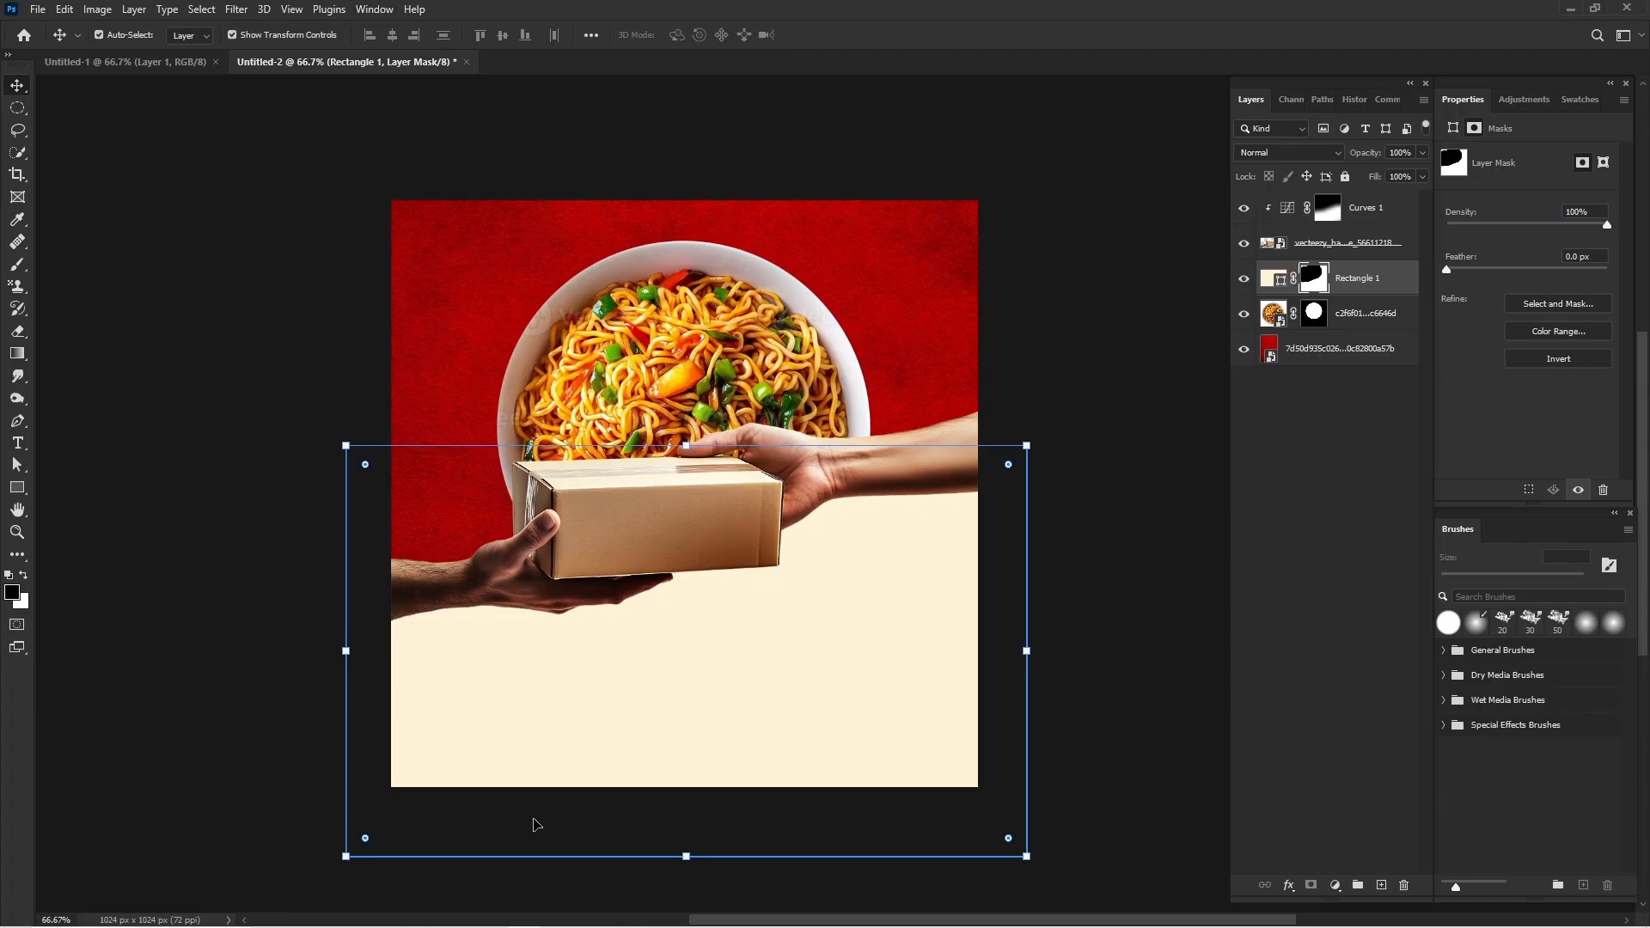
Move the hands and package, Curves adjustment, cream rectangle and red background together up 50 px, leaving the bowl in place.
{"action": "left_click", "coordinate": [961, 259]}
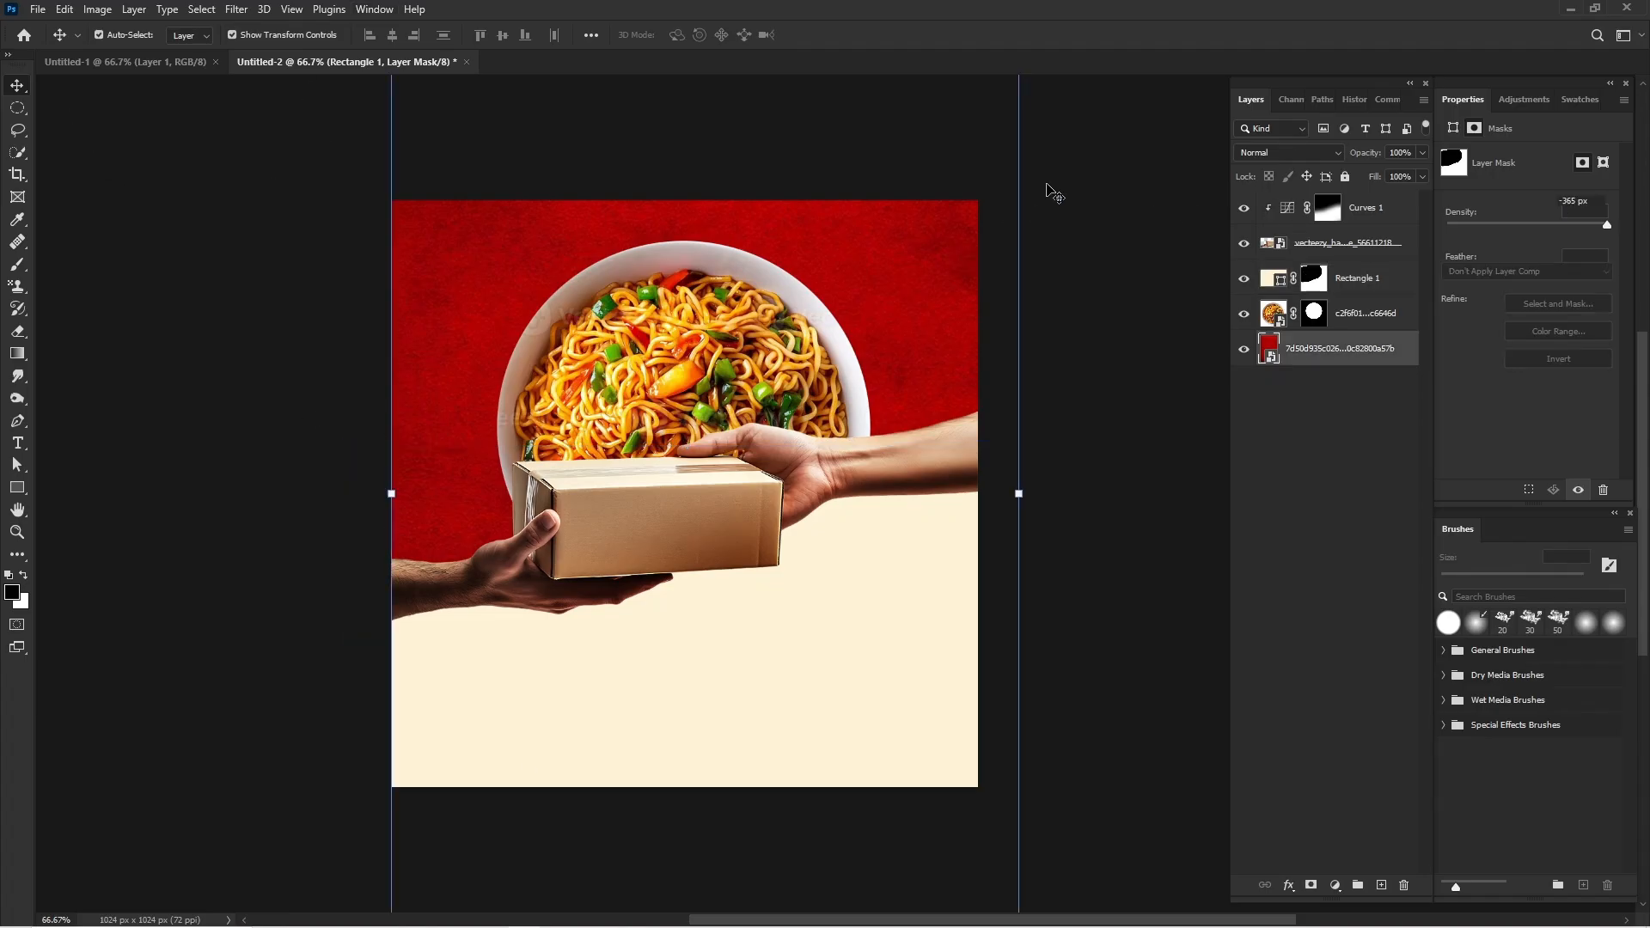
{"action": "left_click_drag", "start_coordinate": [1150, 353], "coordinate": [937, 578]}
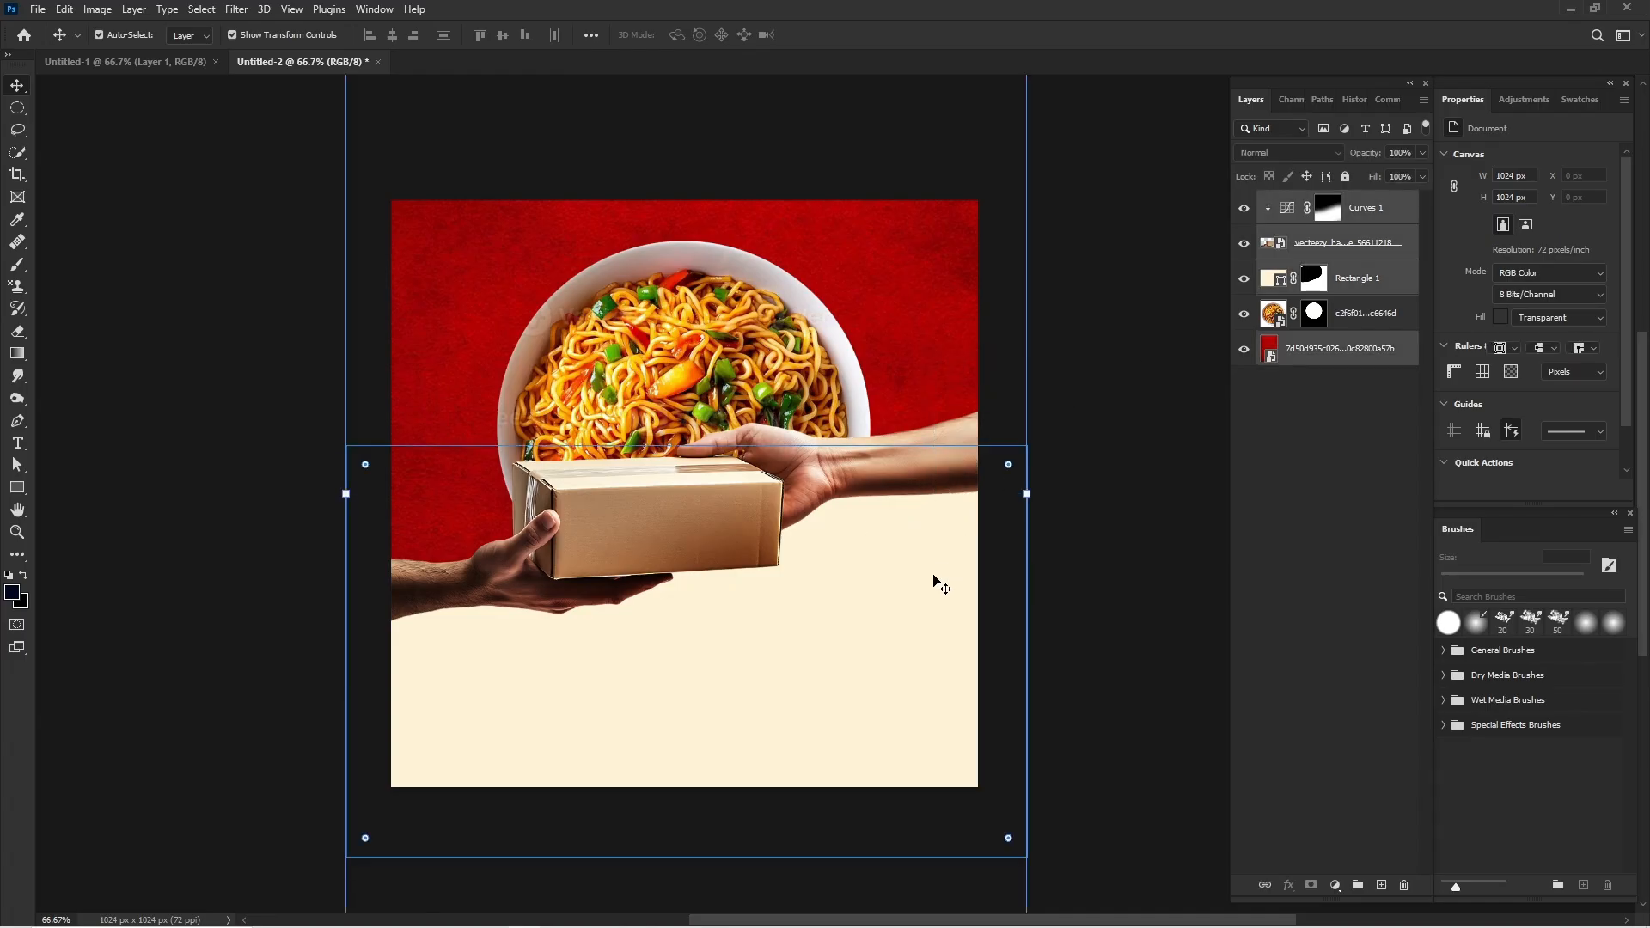
{"action": "key", "text": "shift+Up"}
{"action": "key", "text": "shift+Up"}
{"action": "key", "text": "shift+Up"}
{"action": "key", "text": "shift+Up"}
{"action": "key", "text": "shift+Up"}
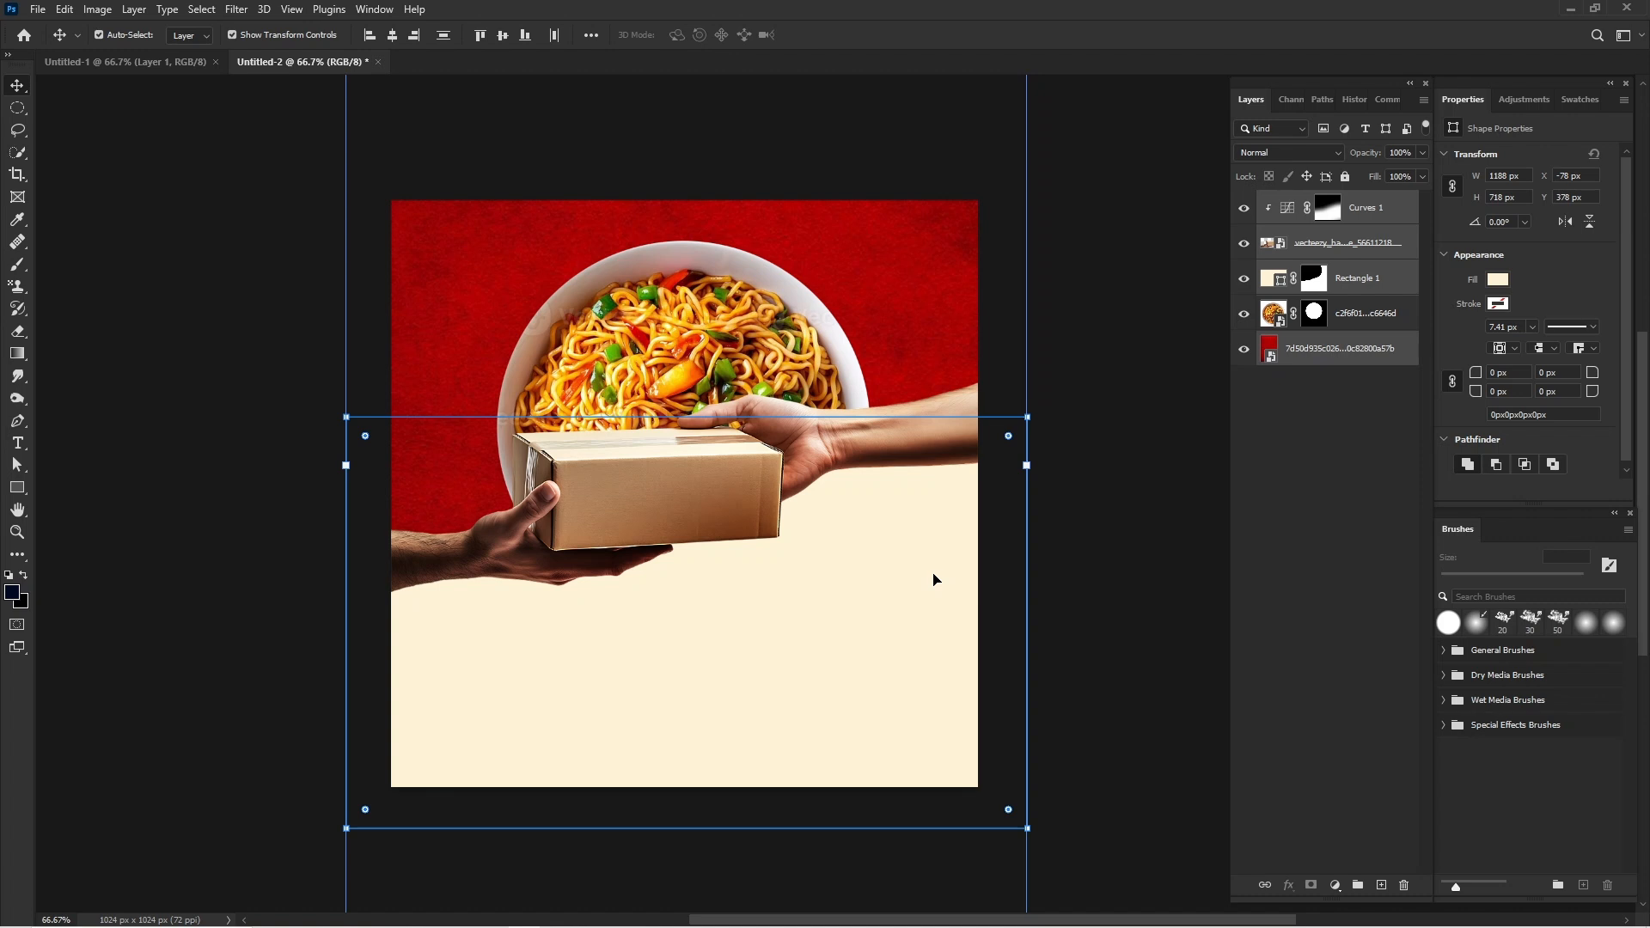
Add the text "DELIVEY" below the package on the cream area in Mouzambik Demo Smooth at 80 pt.
{"action": "left_click", "coordinate": [112, 419]}
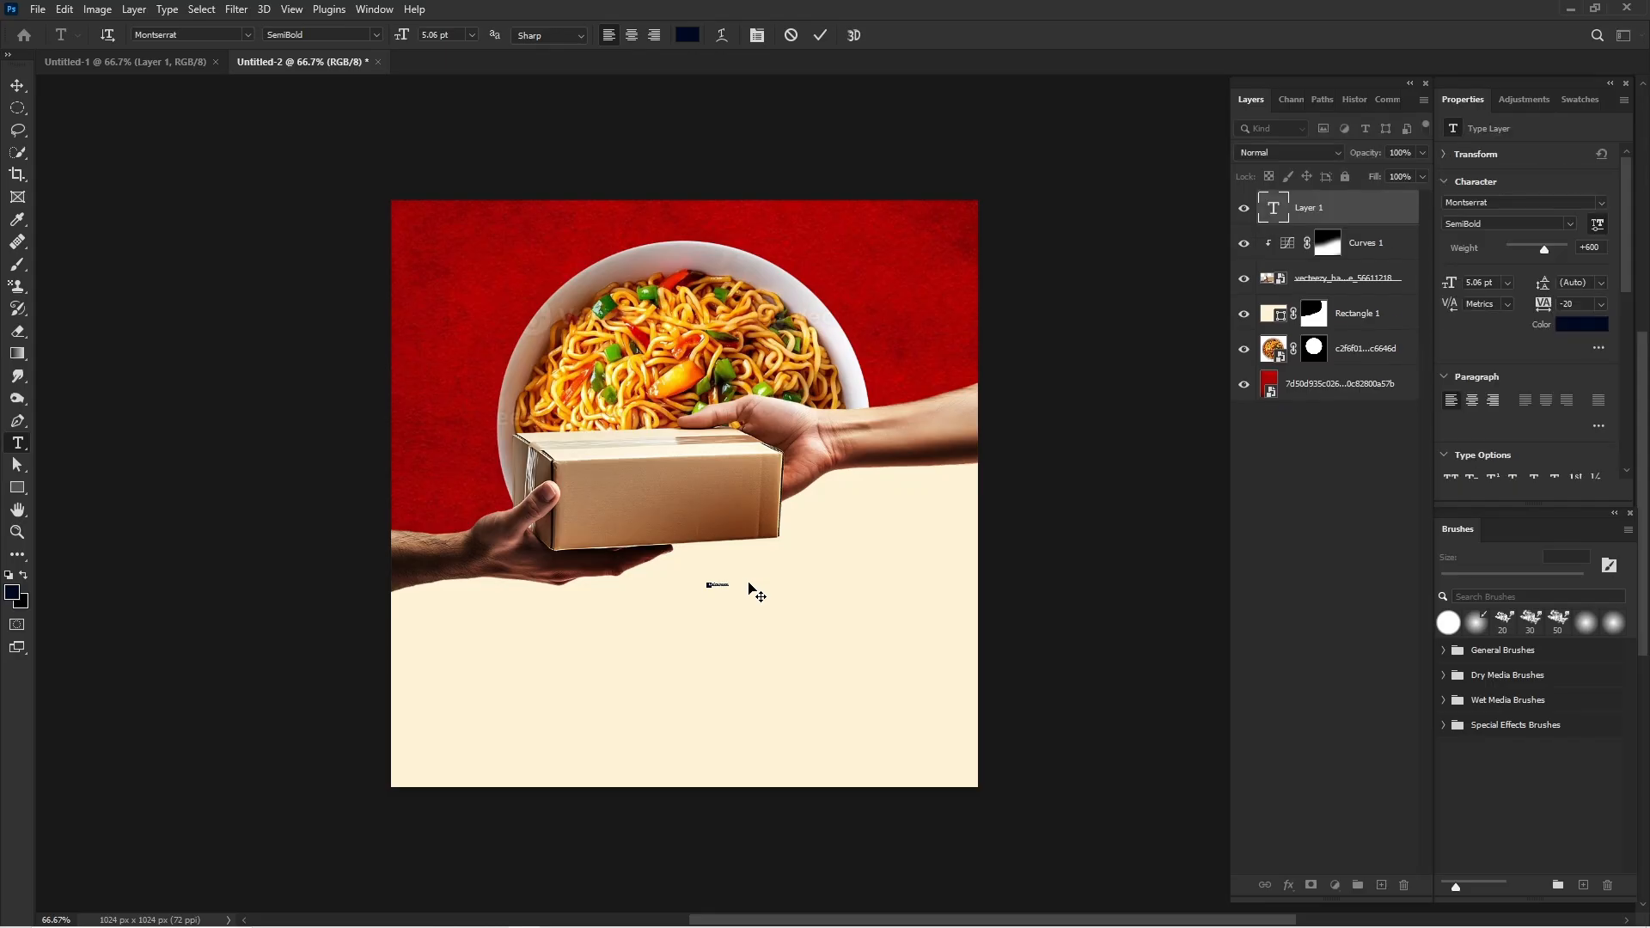
{"action": "key", "text": "ctrl"}
{"action": "left_click", "coordinate": [1604, 202]}
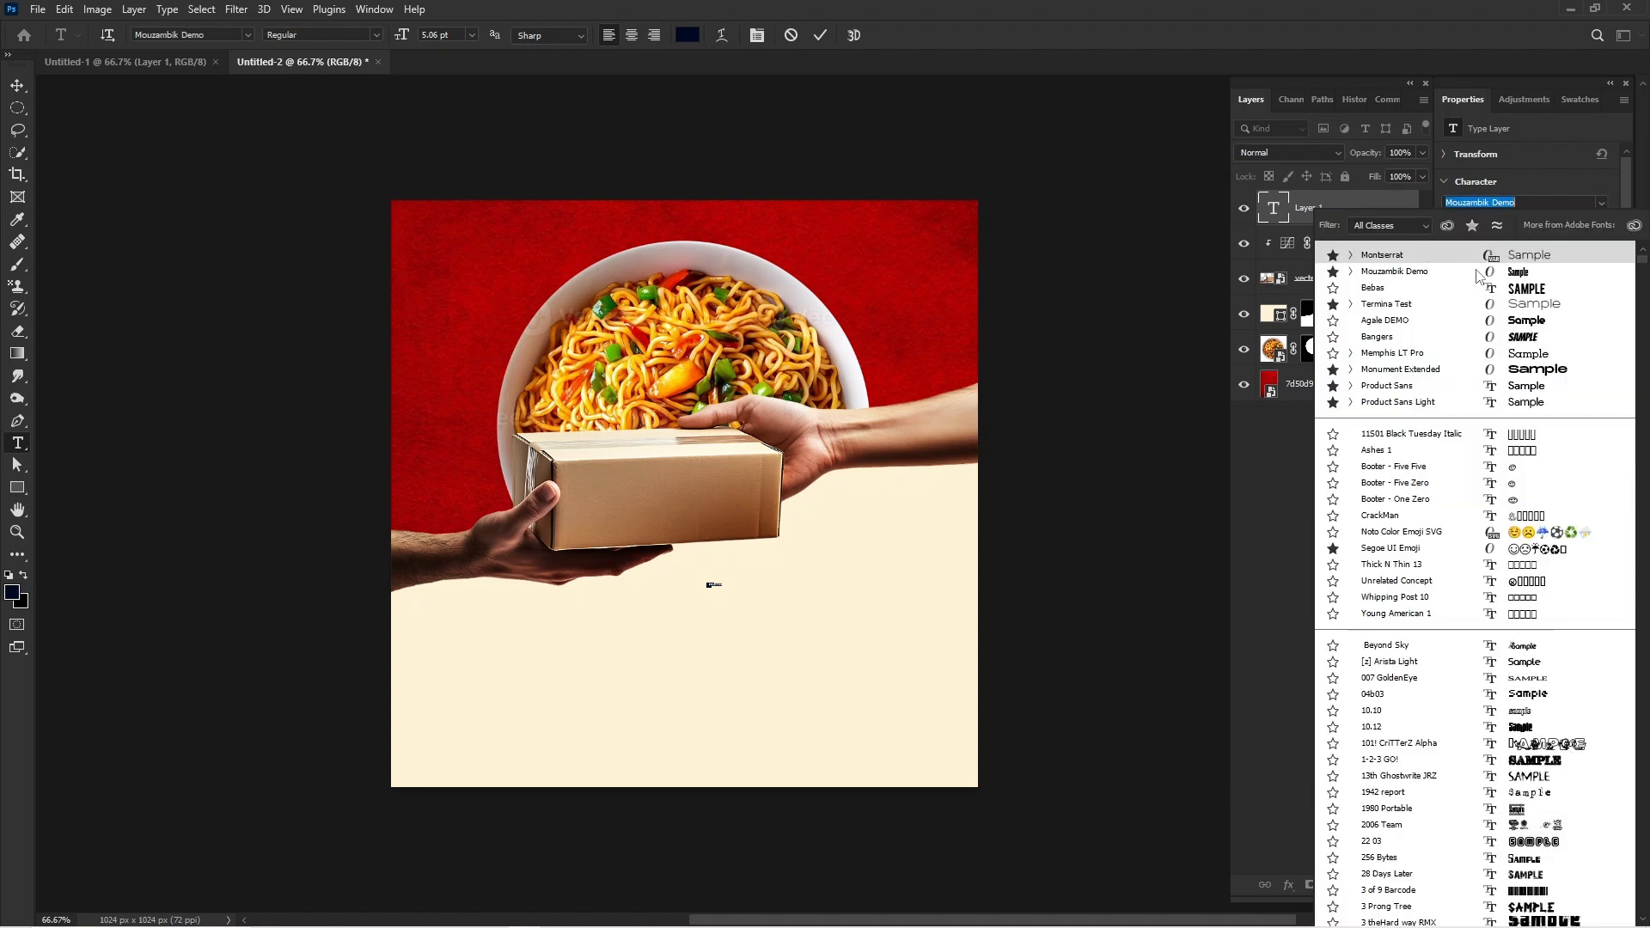
{"action": "left_click", "coordinate": [1476, 271]}
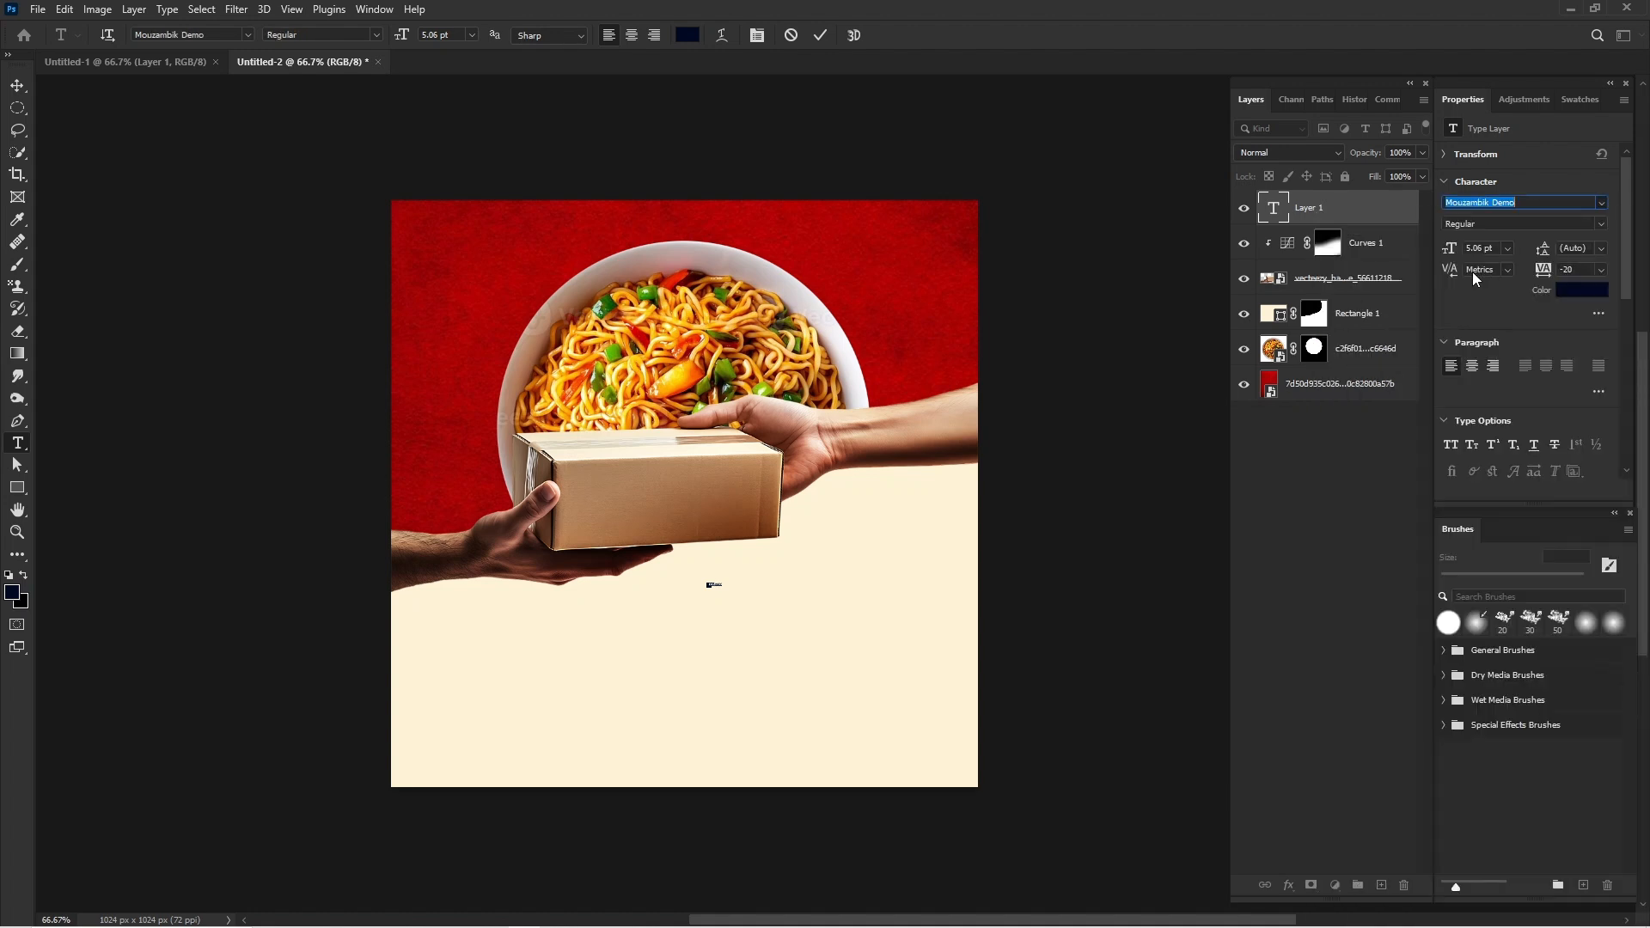
{"action": "left_click", "coordinate": [1602, 224]}
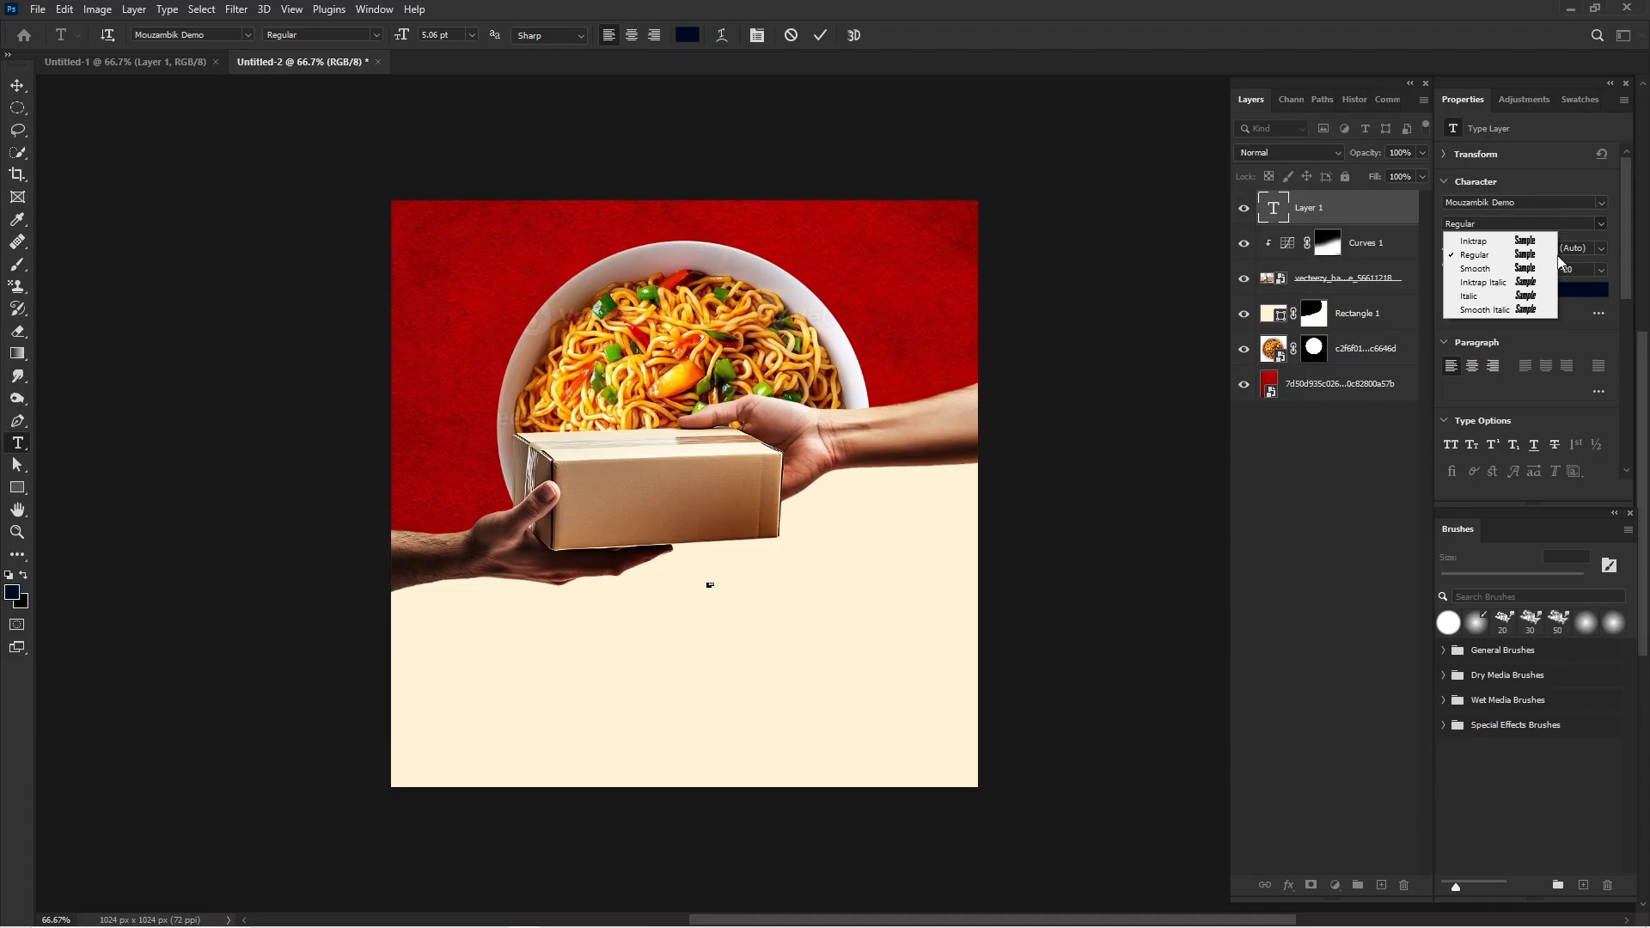
{"action": "left_click", "coordinate": [1483, 269]}
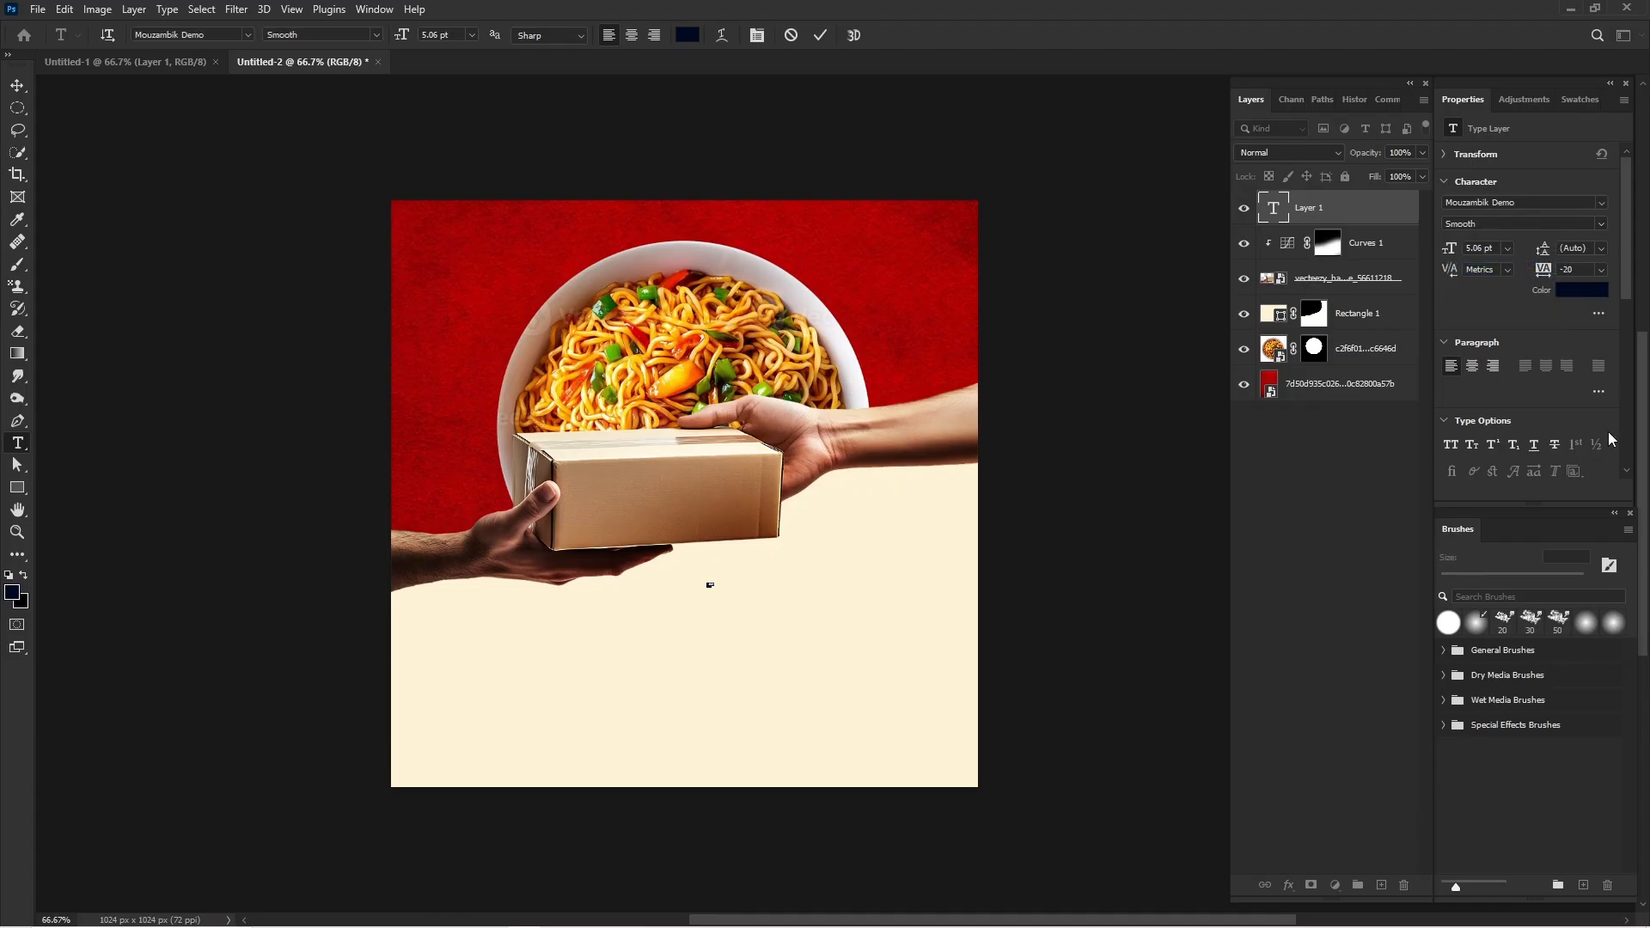
{"action": "left_click_drag", "start_coordinate": [1451, 250], "coordinate": [1519, 256]}
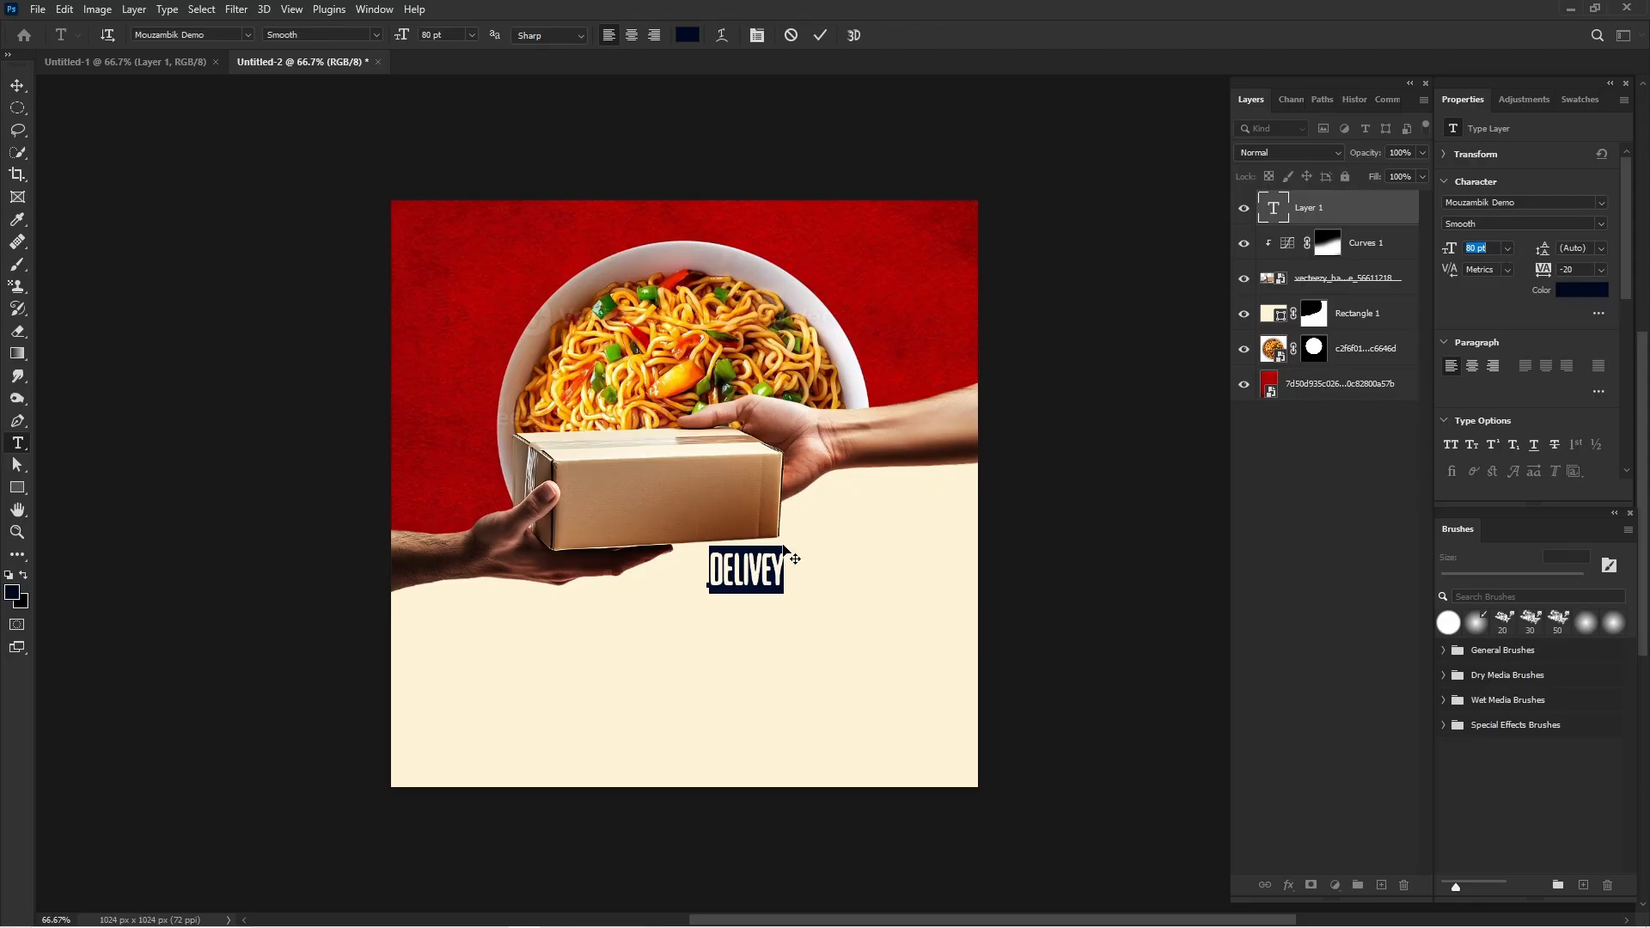
Correct the headline text below the package to read "DELIVERY".
{"action": "left_click", "coordinate": [771, 574]}
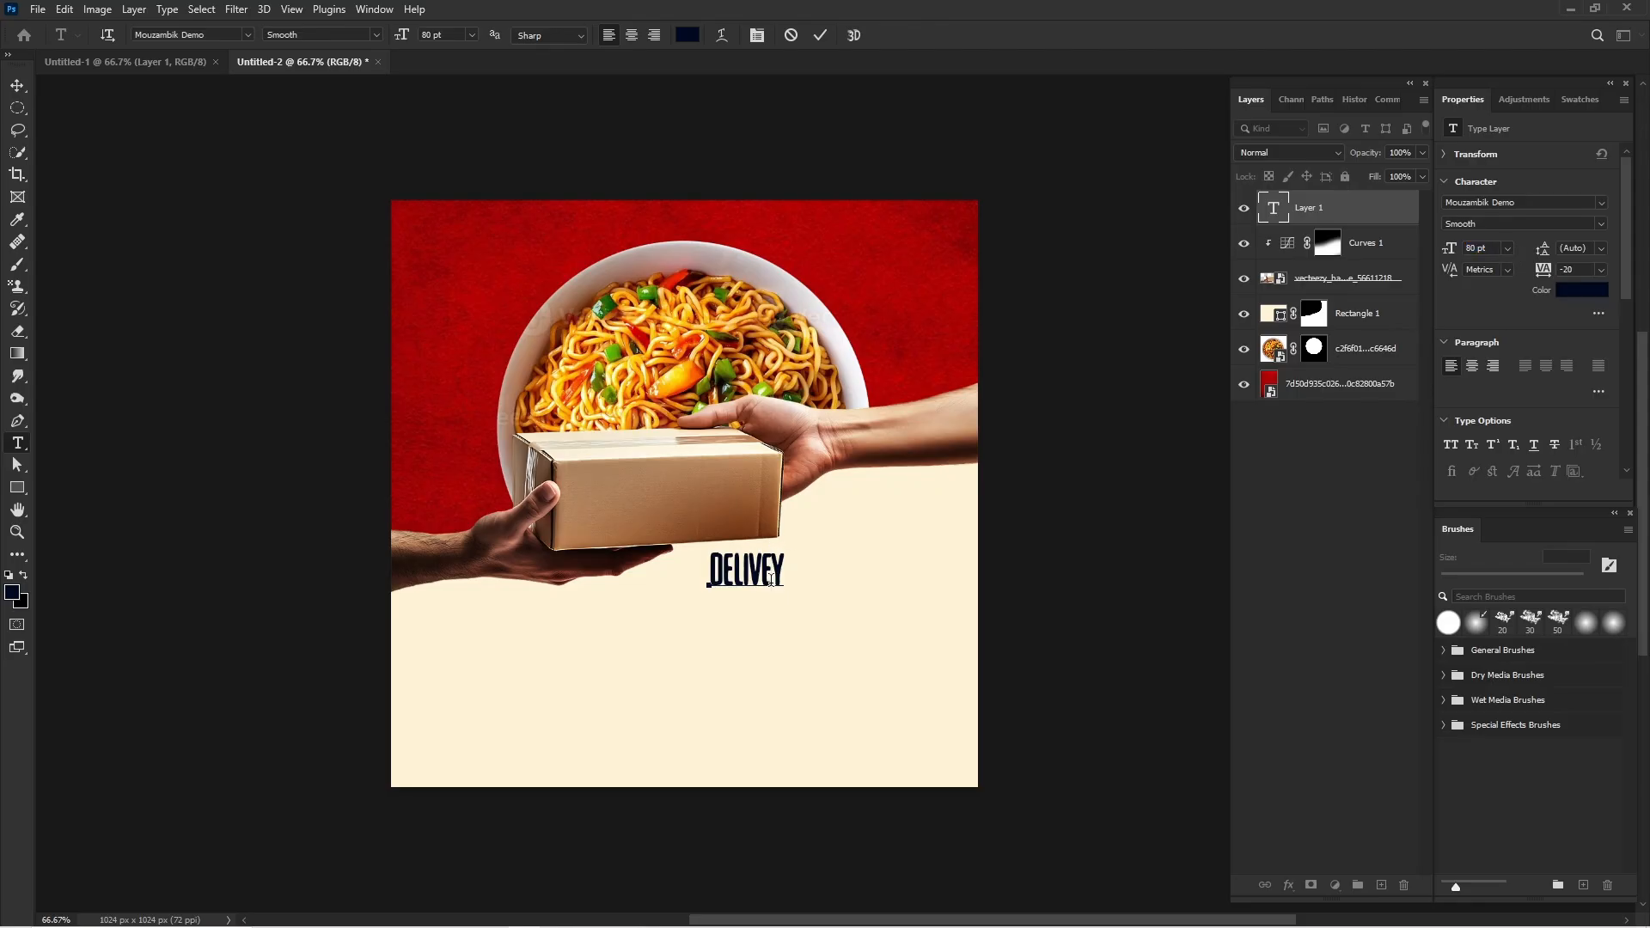
{"action": "type", "text": "r"}
{"action": "key", "text": "BackSpace"}
{"action": "type", "text": "R"}
{"action": "left_click", "coordinate": [17, 85]}
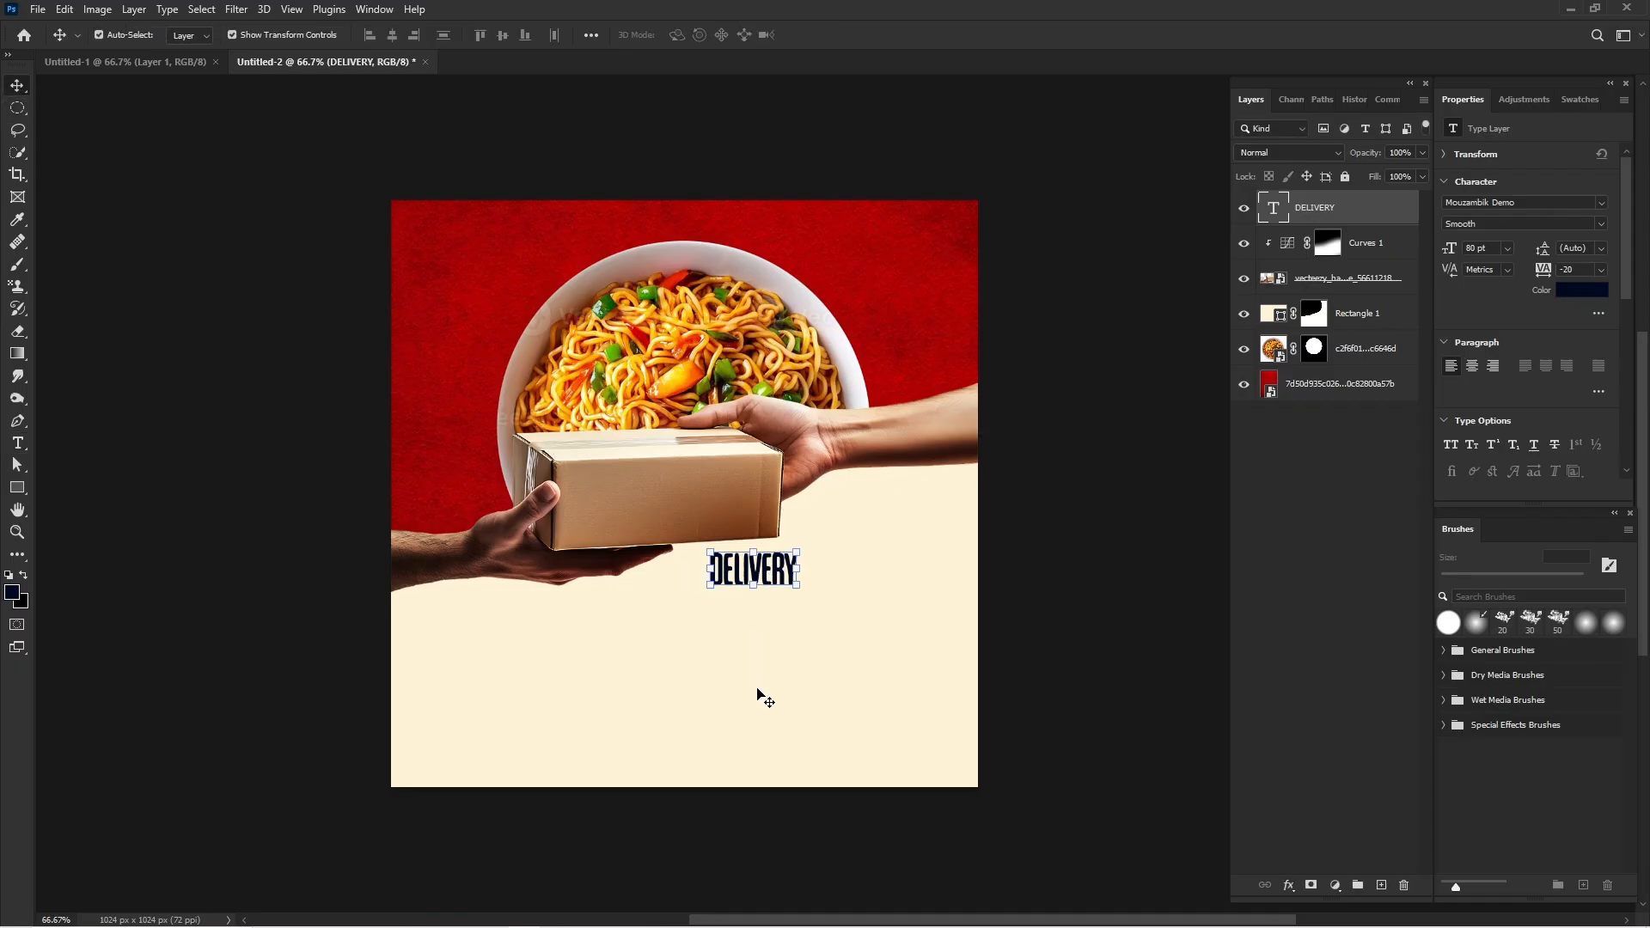
Enlarge the "DELIVERY" text to about 358 pt and centre it across the cream area, overlapping the package's lower edge.
{"action": "left_click_drag", "start_coordinate": [746, 722], "coordinate": [695, 753]}
{"action": "left_click_drag", "start_coordinate": [699, 695], "coordinate": [705, 652]}
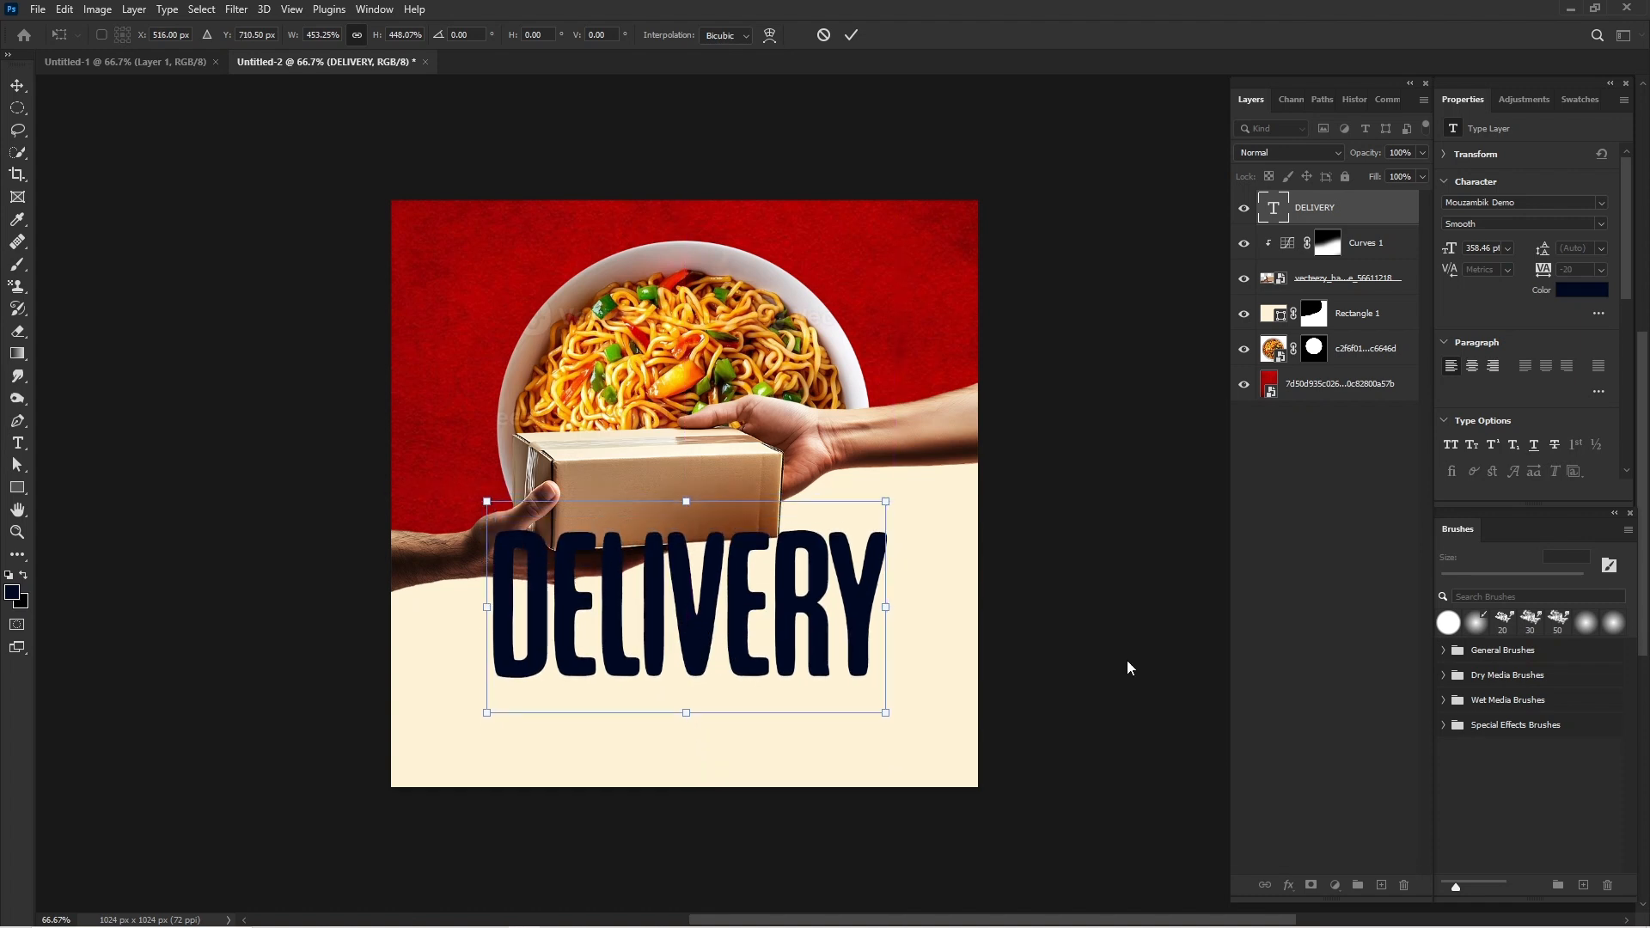
{"action": "key", "text": "Return"}
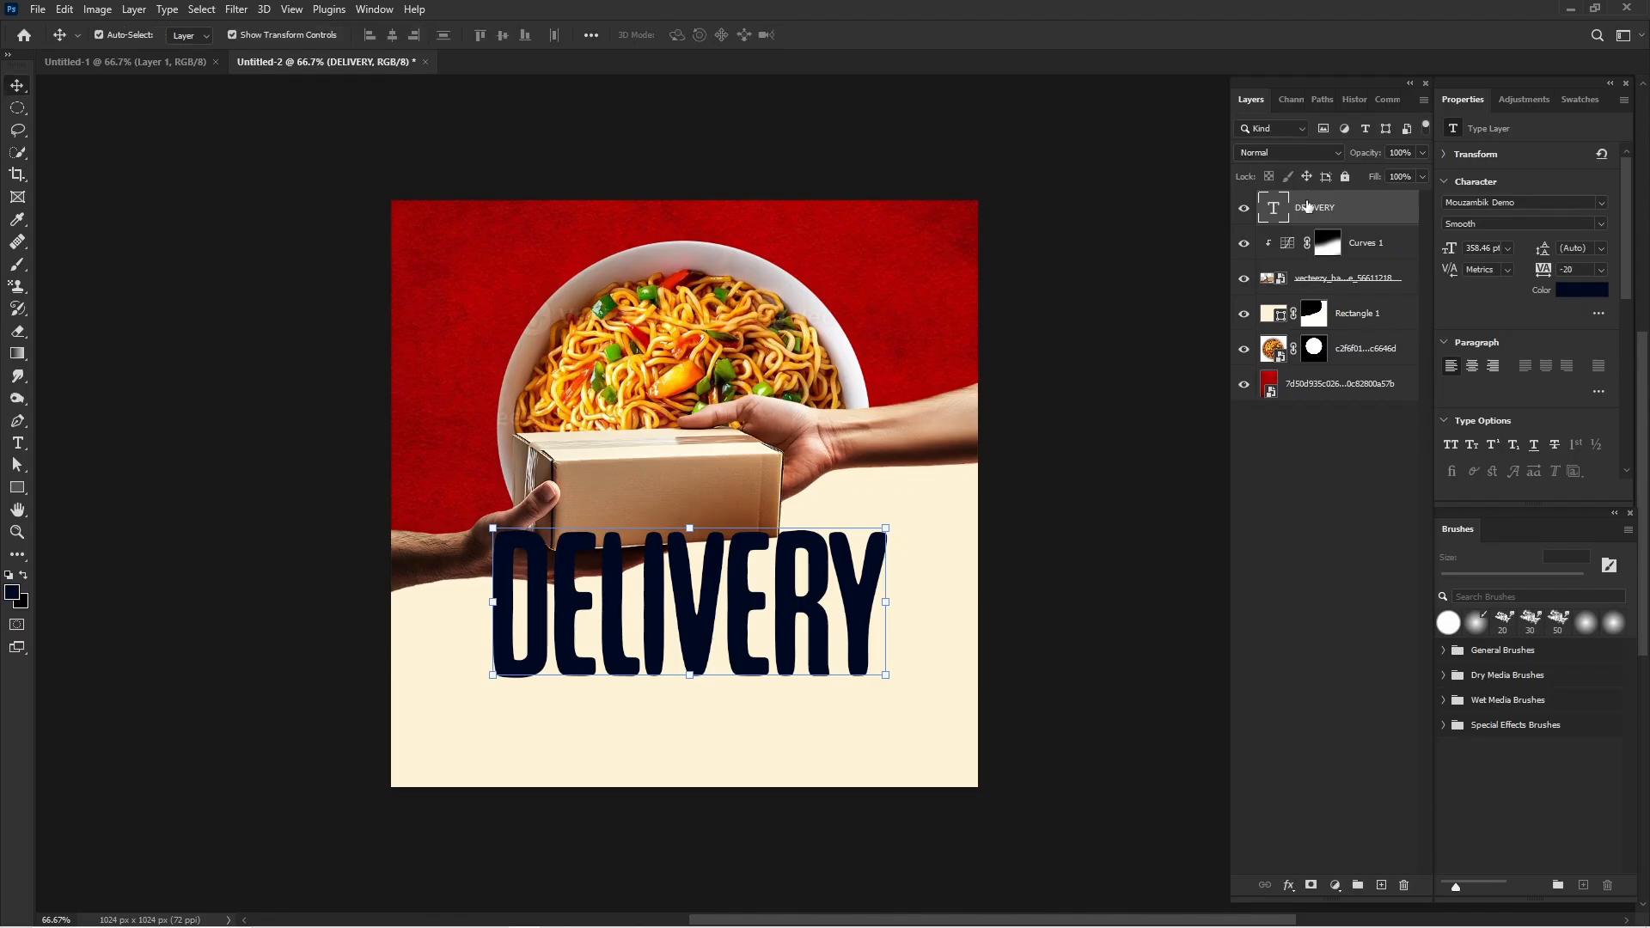
Send the "DELIVERY" text layer behind the Curves adjustment and the hands-and-package layer.
{"action": "key", "text": "ctrl+bracketleft"}
{"action": "key", "text": "ctrl+bracketleft"}
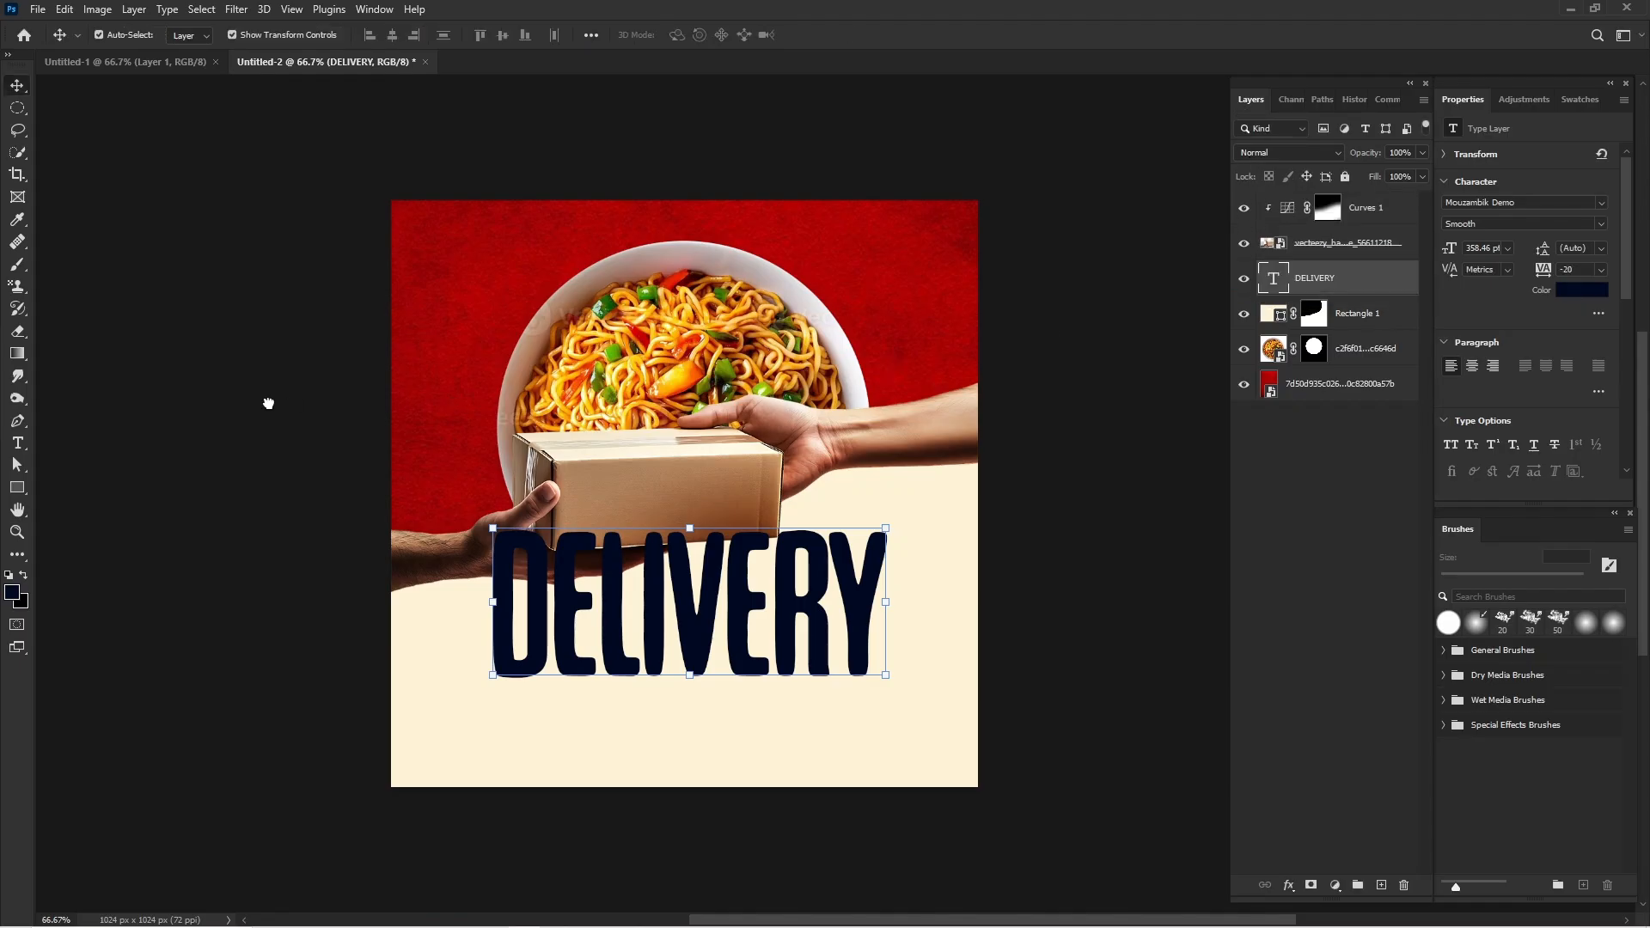
{"action": "left_click", "coordinate": [266, 404]}
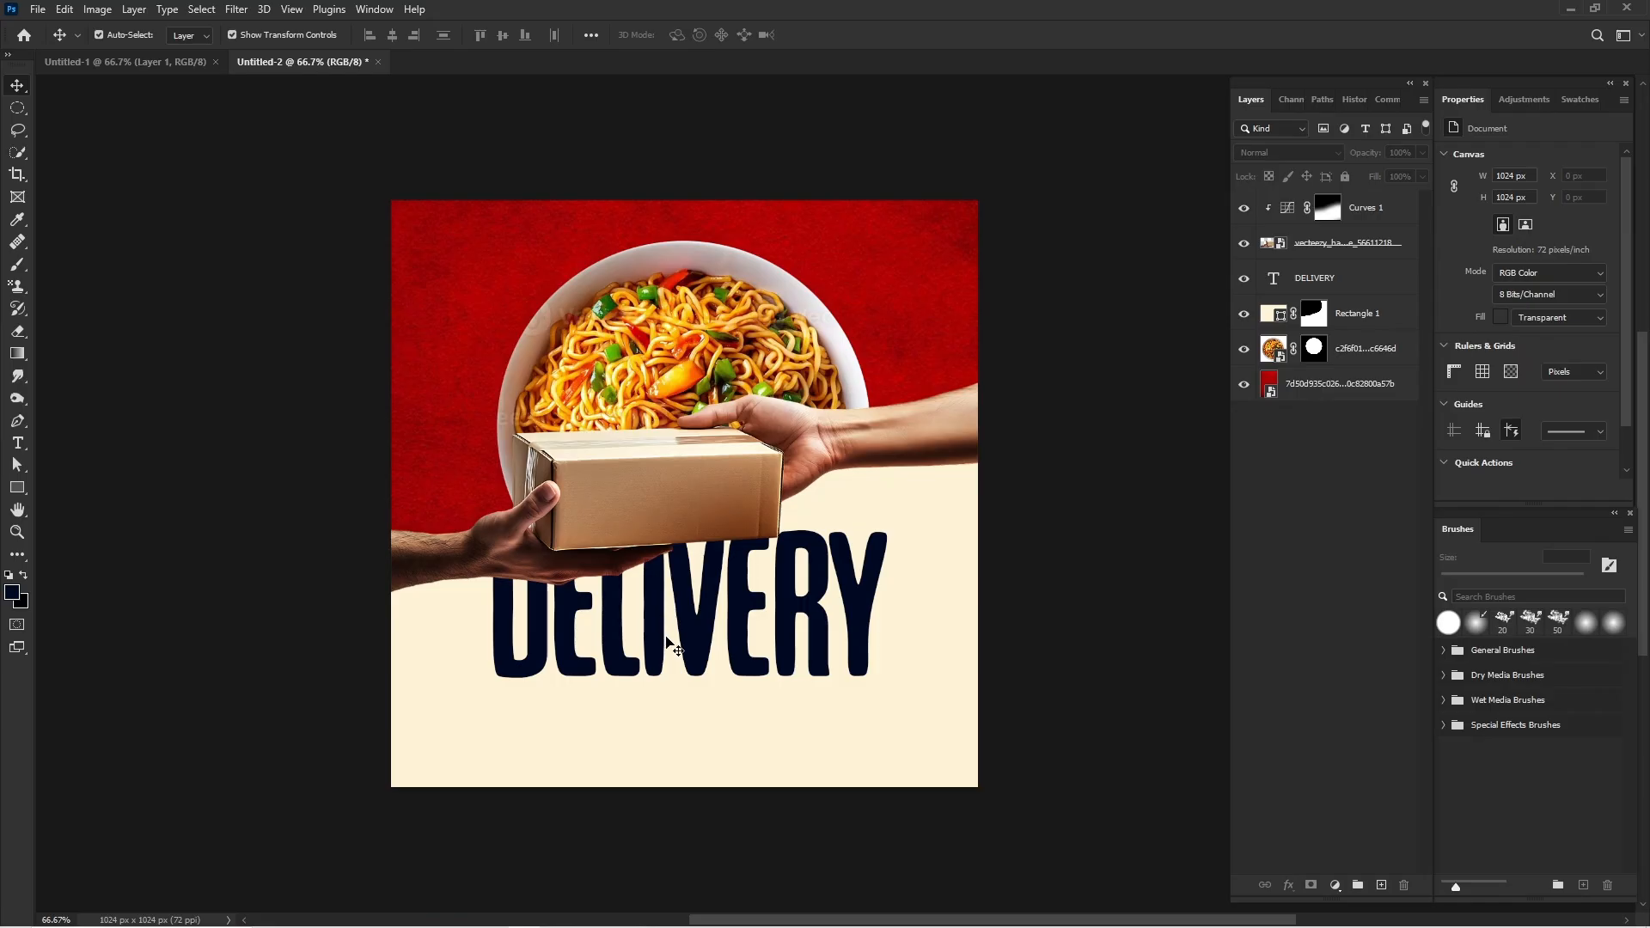
Duplicate the "DELIVERY" text lower on the cream area and replace its wording with "JUST GOT BETTER".
{"action": "left_click", "coordinate": [706, 640]}
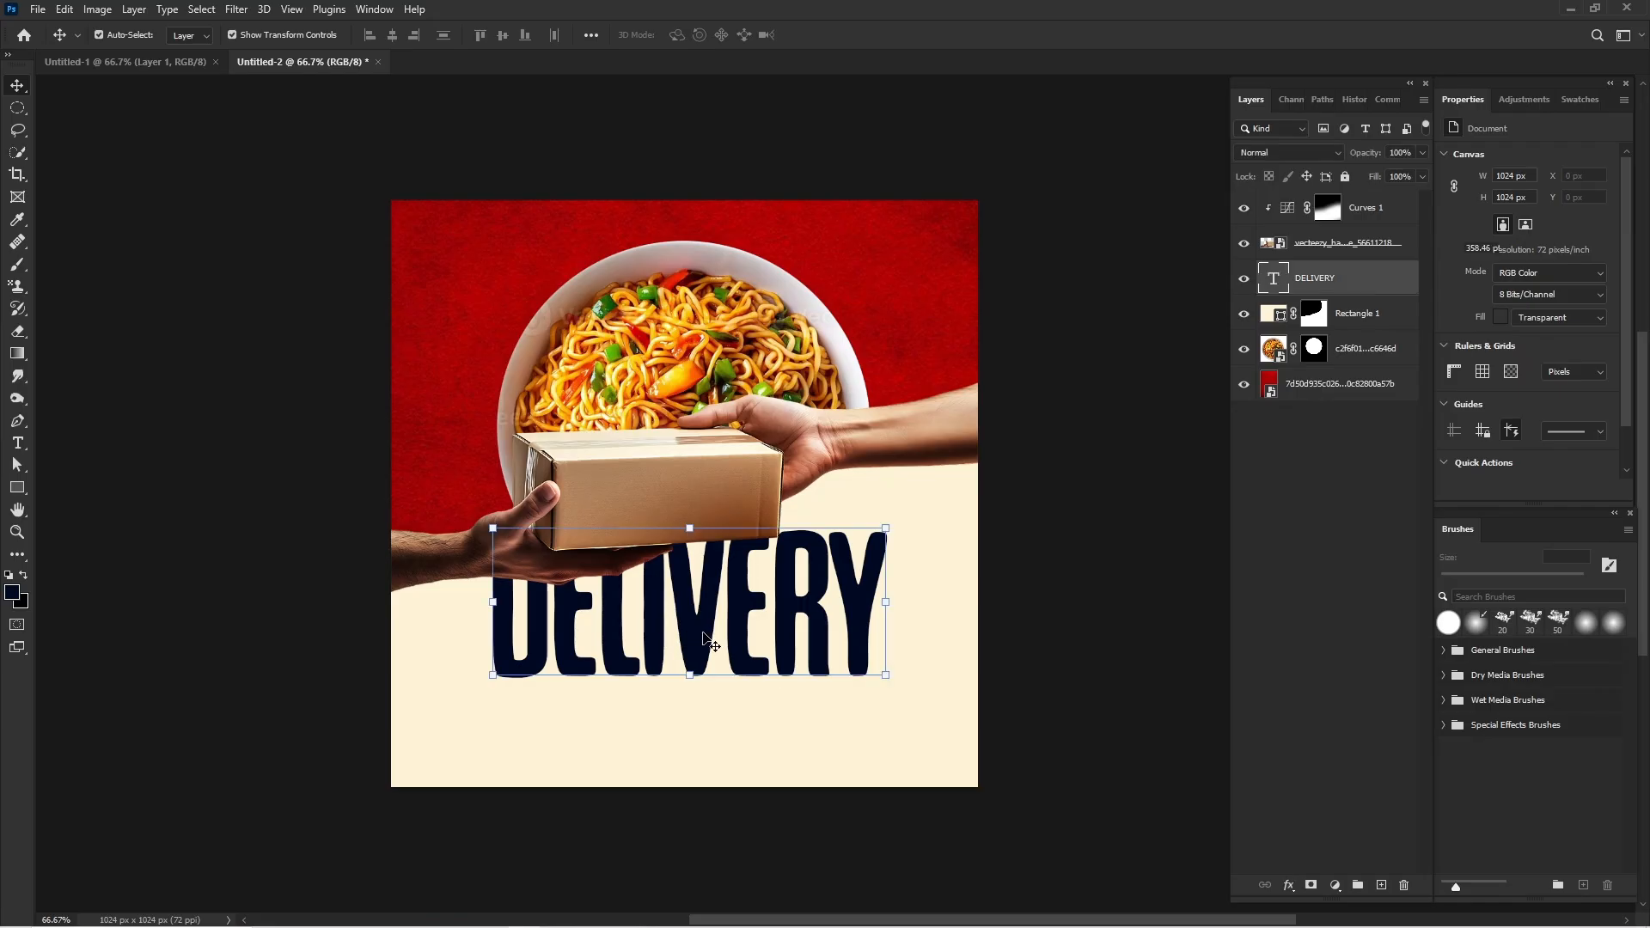
{"action": "left_click_drag", "start_coordinate": [706, 640], "coordinate": [697, 714]}
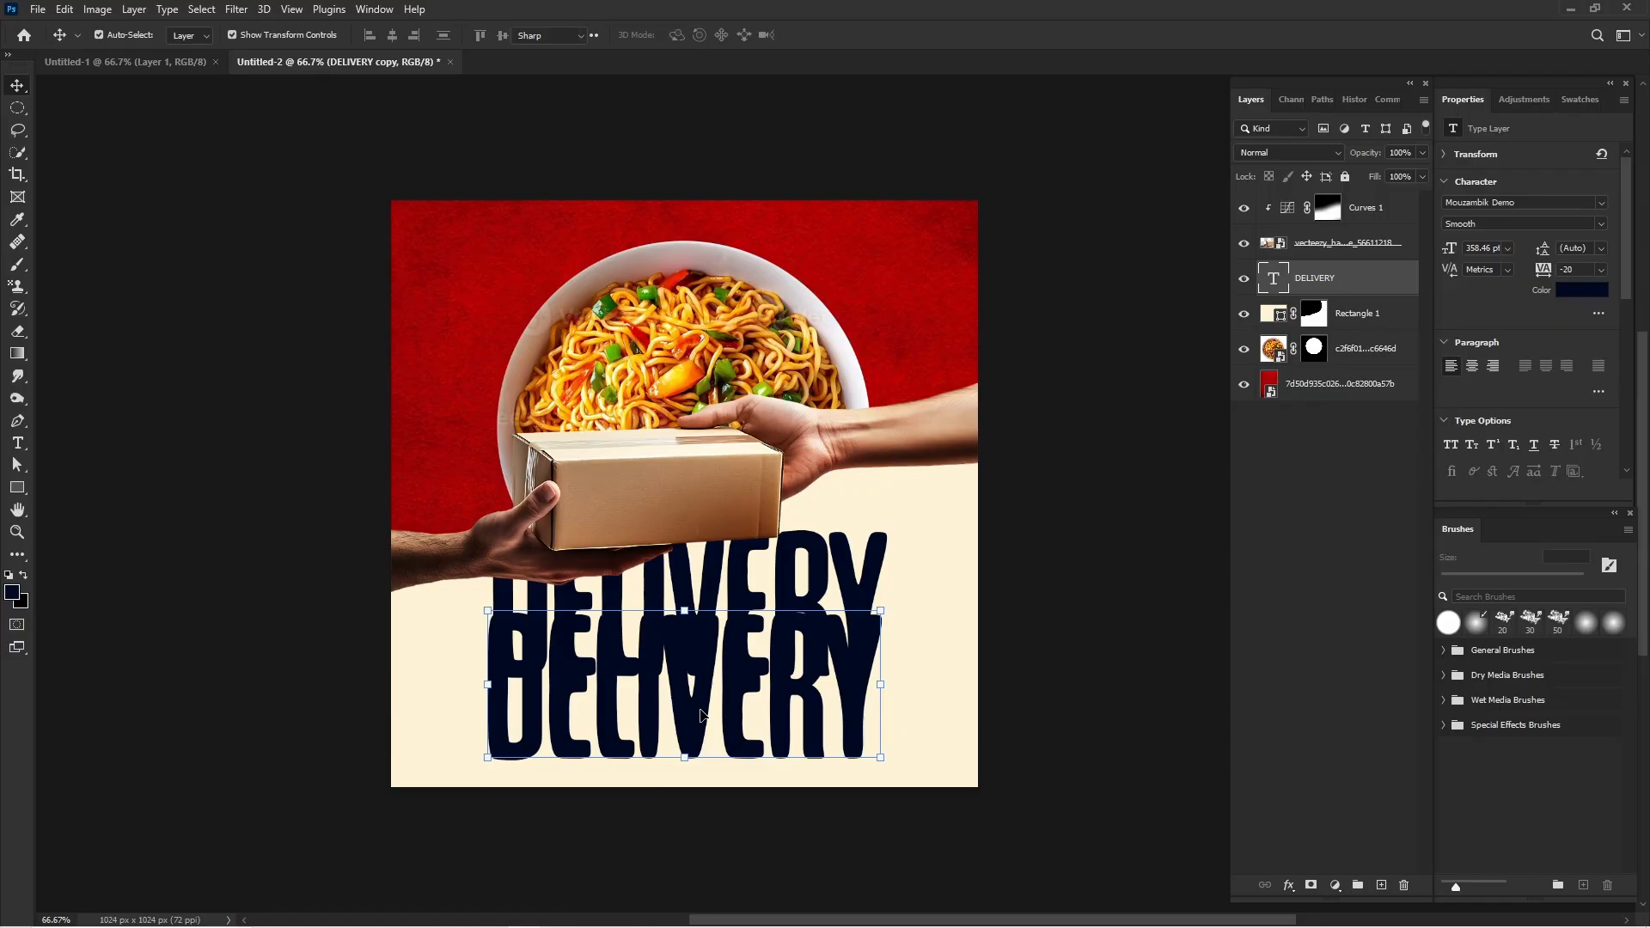
{"action": "double_click", "coordinate": [700, 715]}
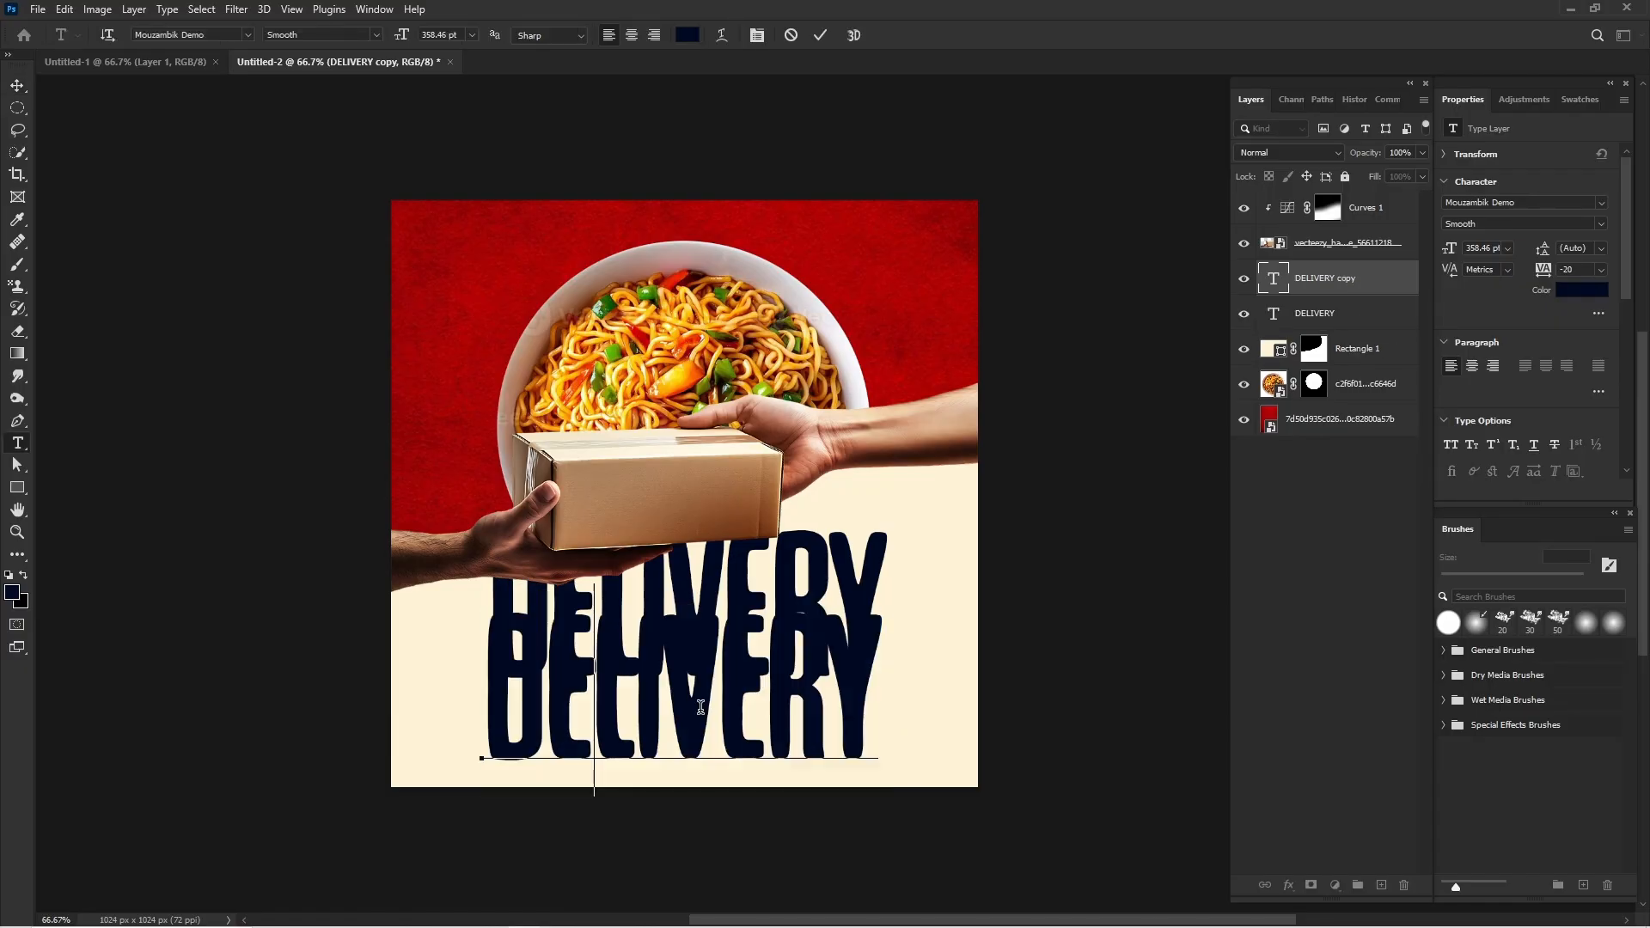
{"action": "type", "text": "JUST GOT"}
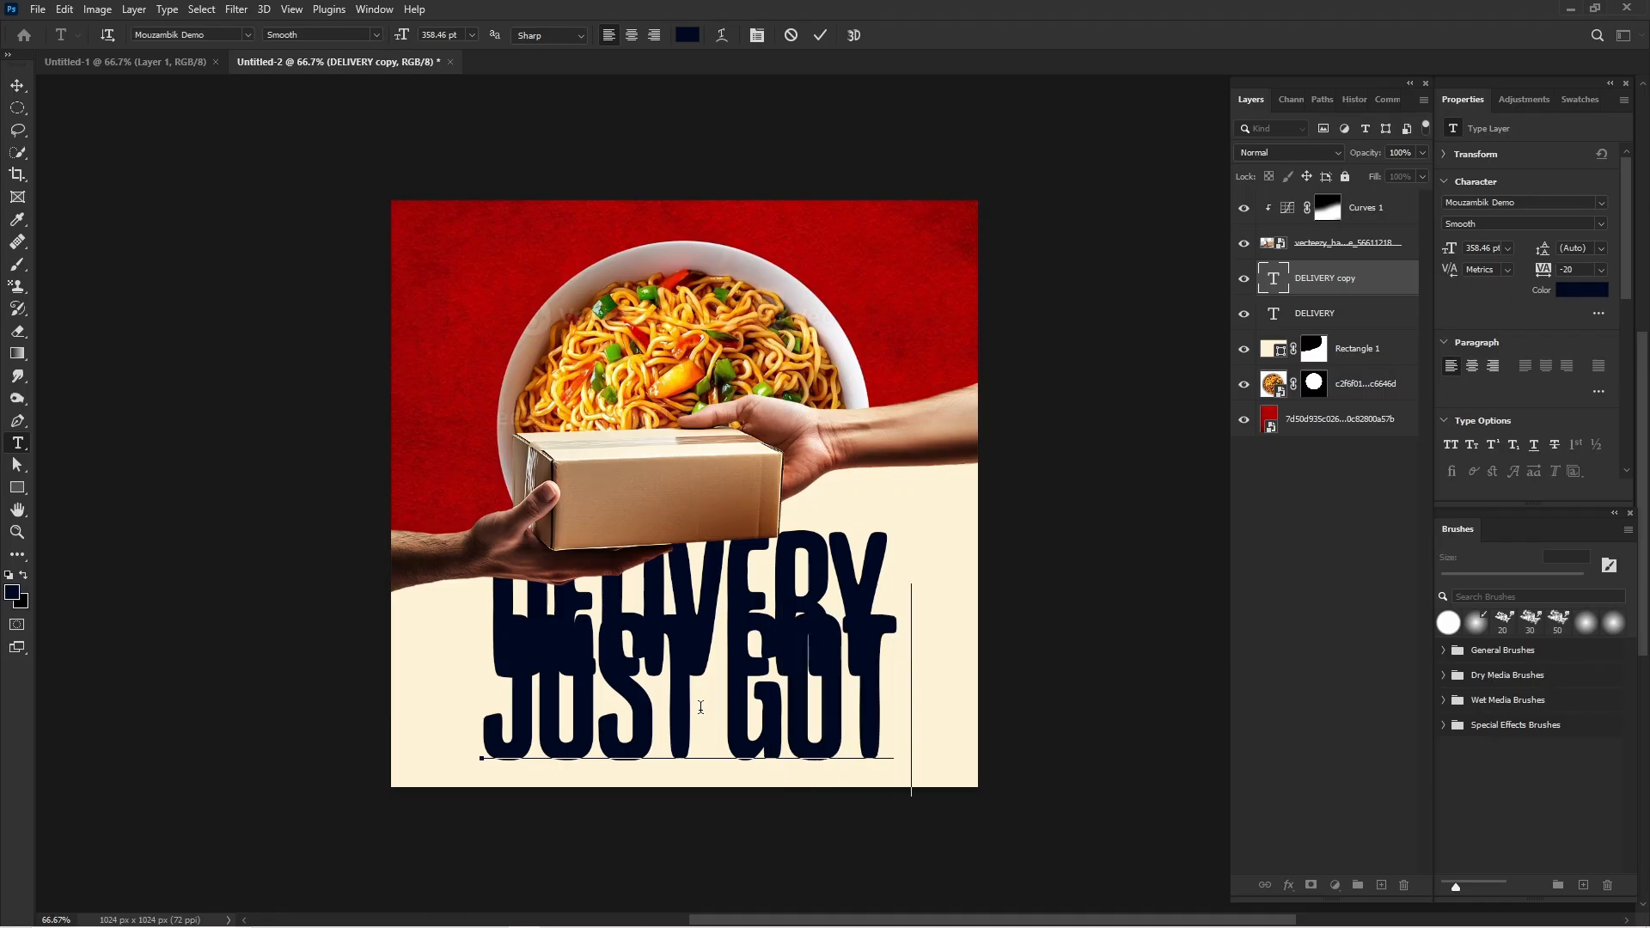
{"action": "type", "text": " B"}
{"action": "key", "text": "ctrl"}
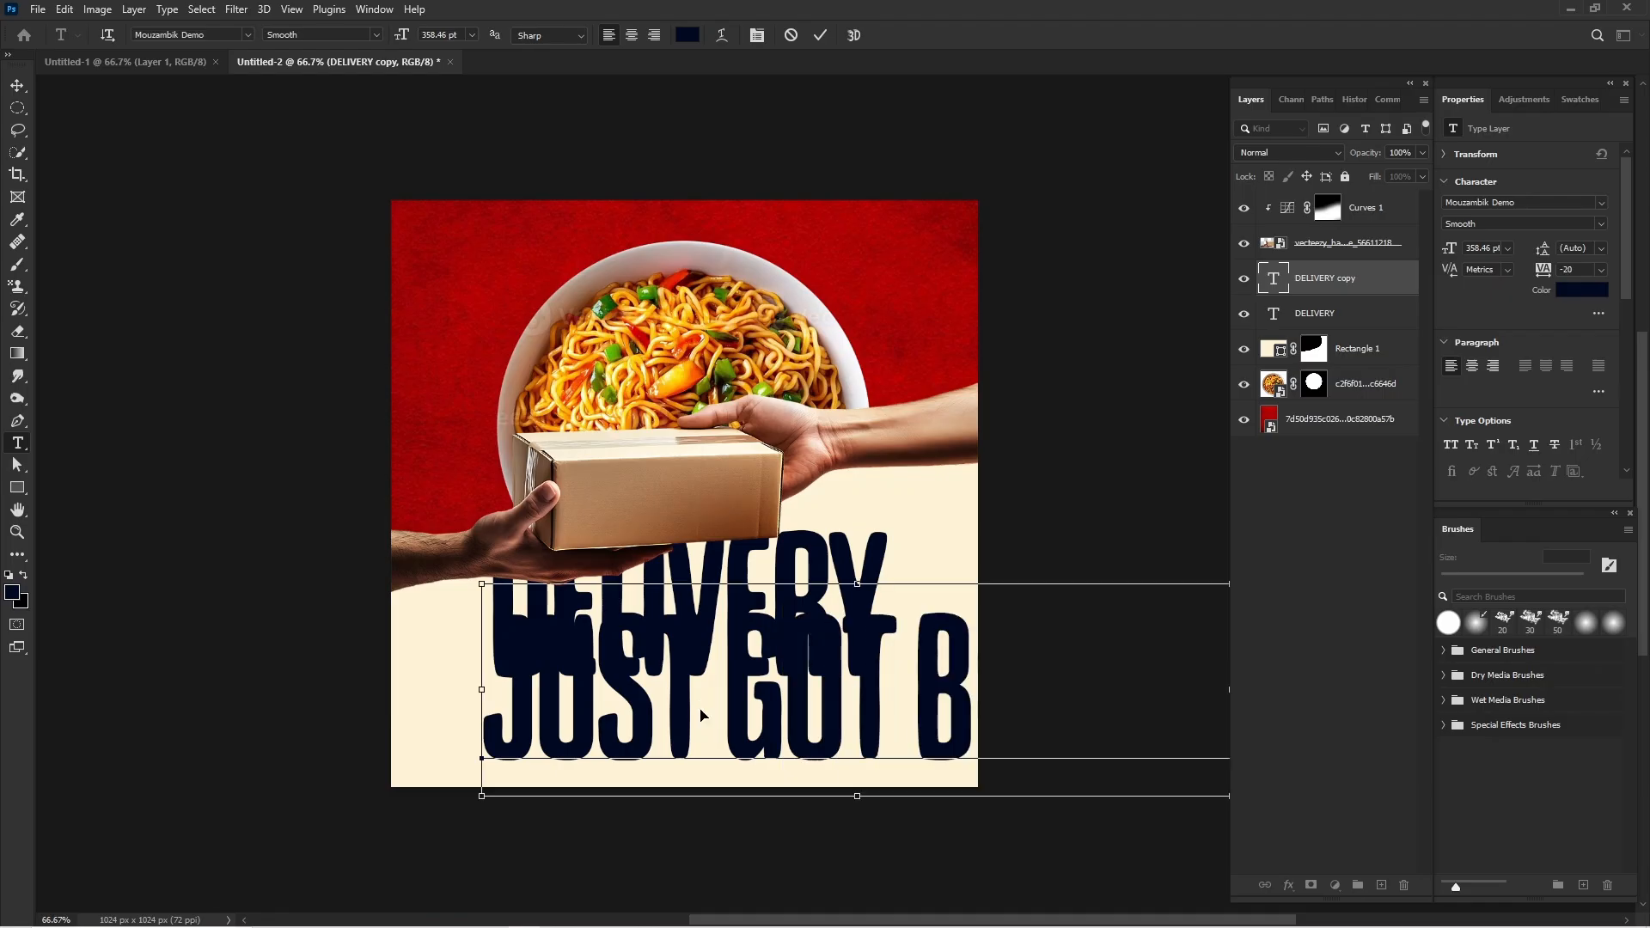
Set the whole "JUST GOT BETTER" line to 191 pt and shift it beneath "DELIVERY" to match the headline's width.
{"action": "key", "text": "ctrl+a"}
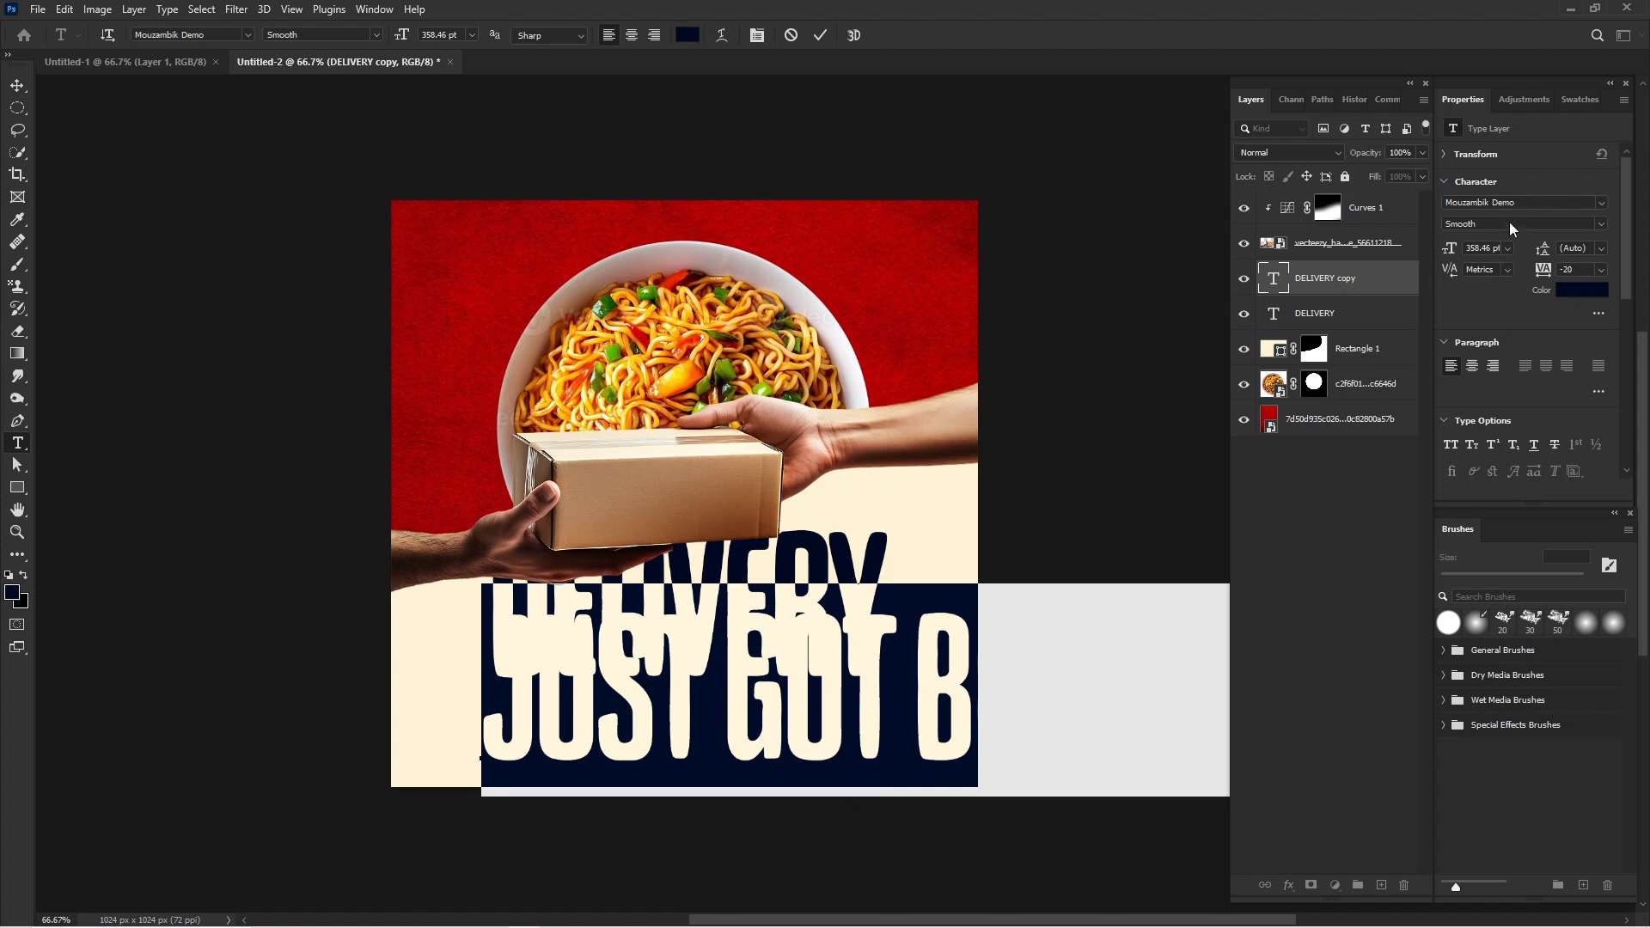
{"action": "left_click_drag", "start_coordinate": [1449, 268], "coordinate": [1316, 281]}
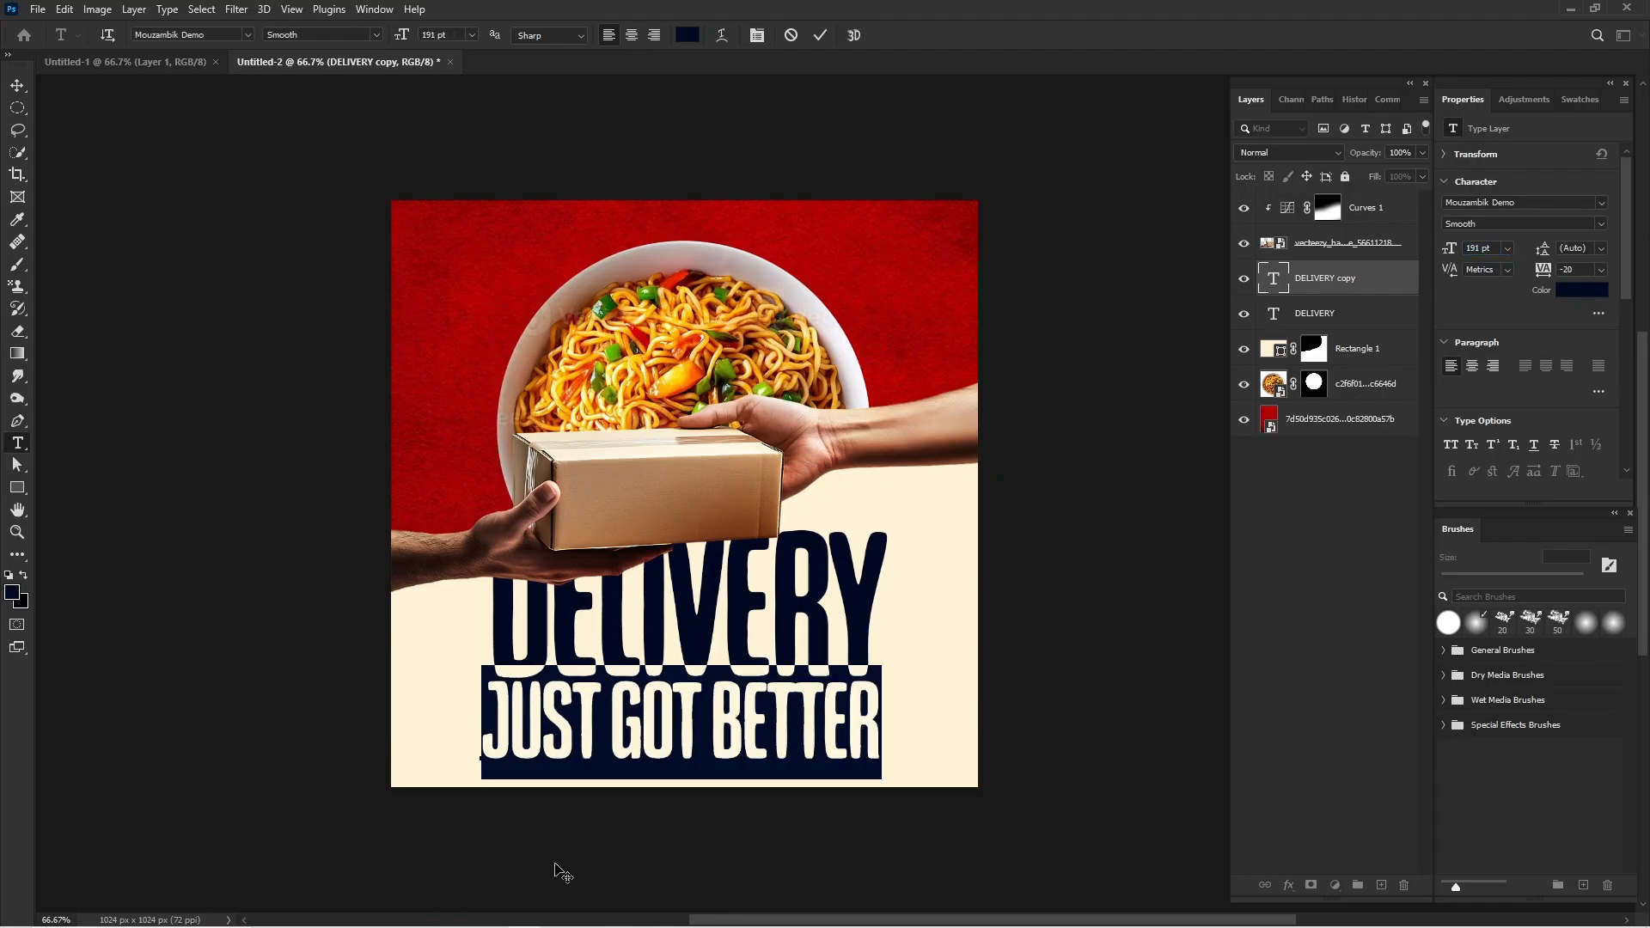
{"action": "left_click_drag", "start_coordinate": [554, 863], "coordinate": [564, 866]}
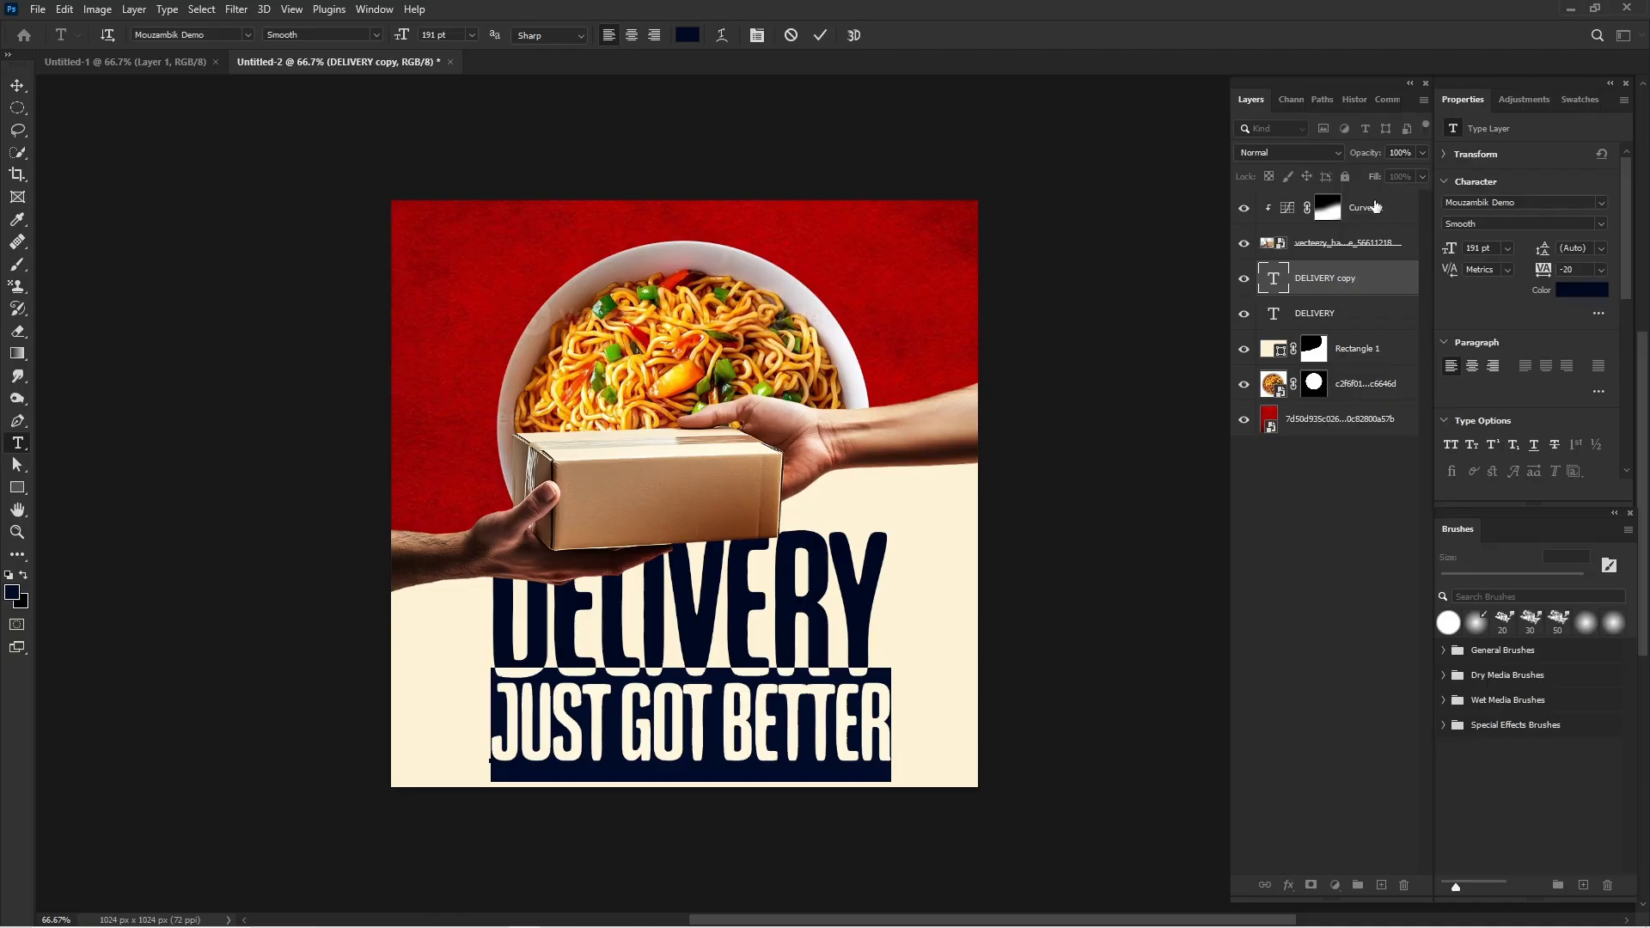
Change the "JUST GOT BETTER" font to Montserrat SemiBold.
{"action": "left_click", "coordinate": [1606, 204]}
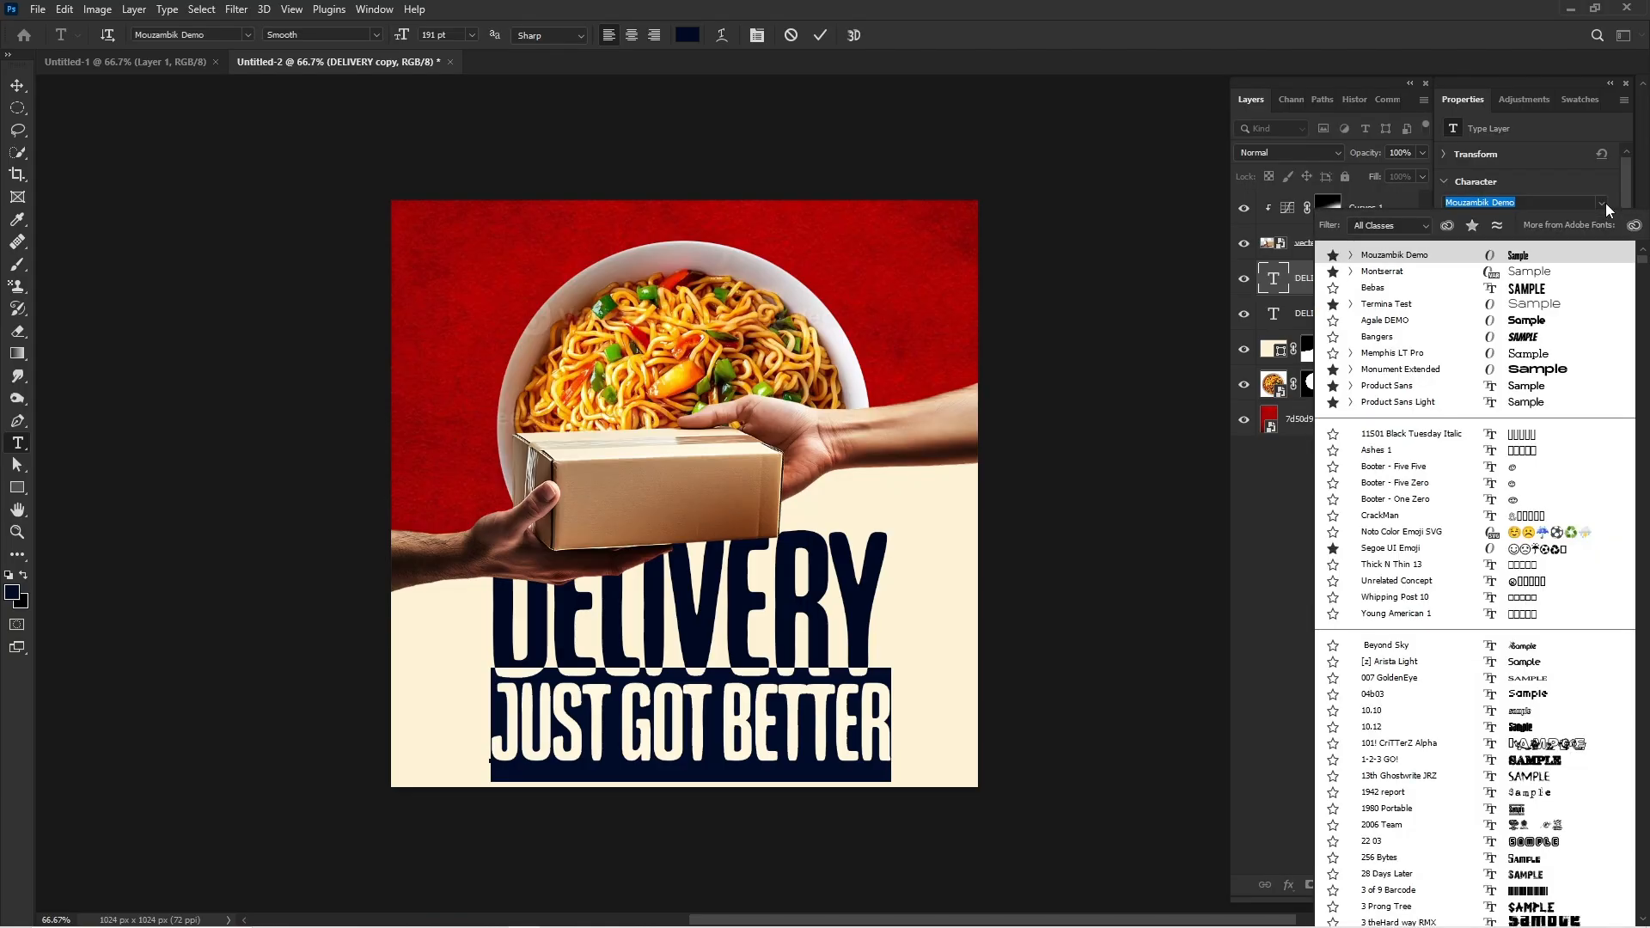
{"action": "left_click", "coordinate": [1517, 272]}
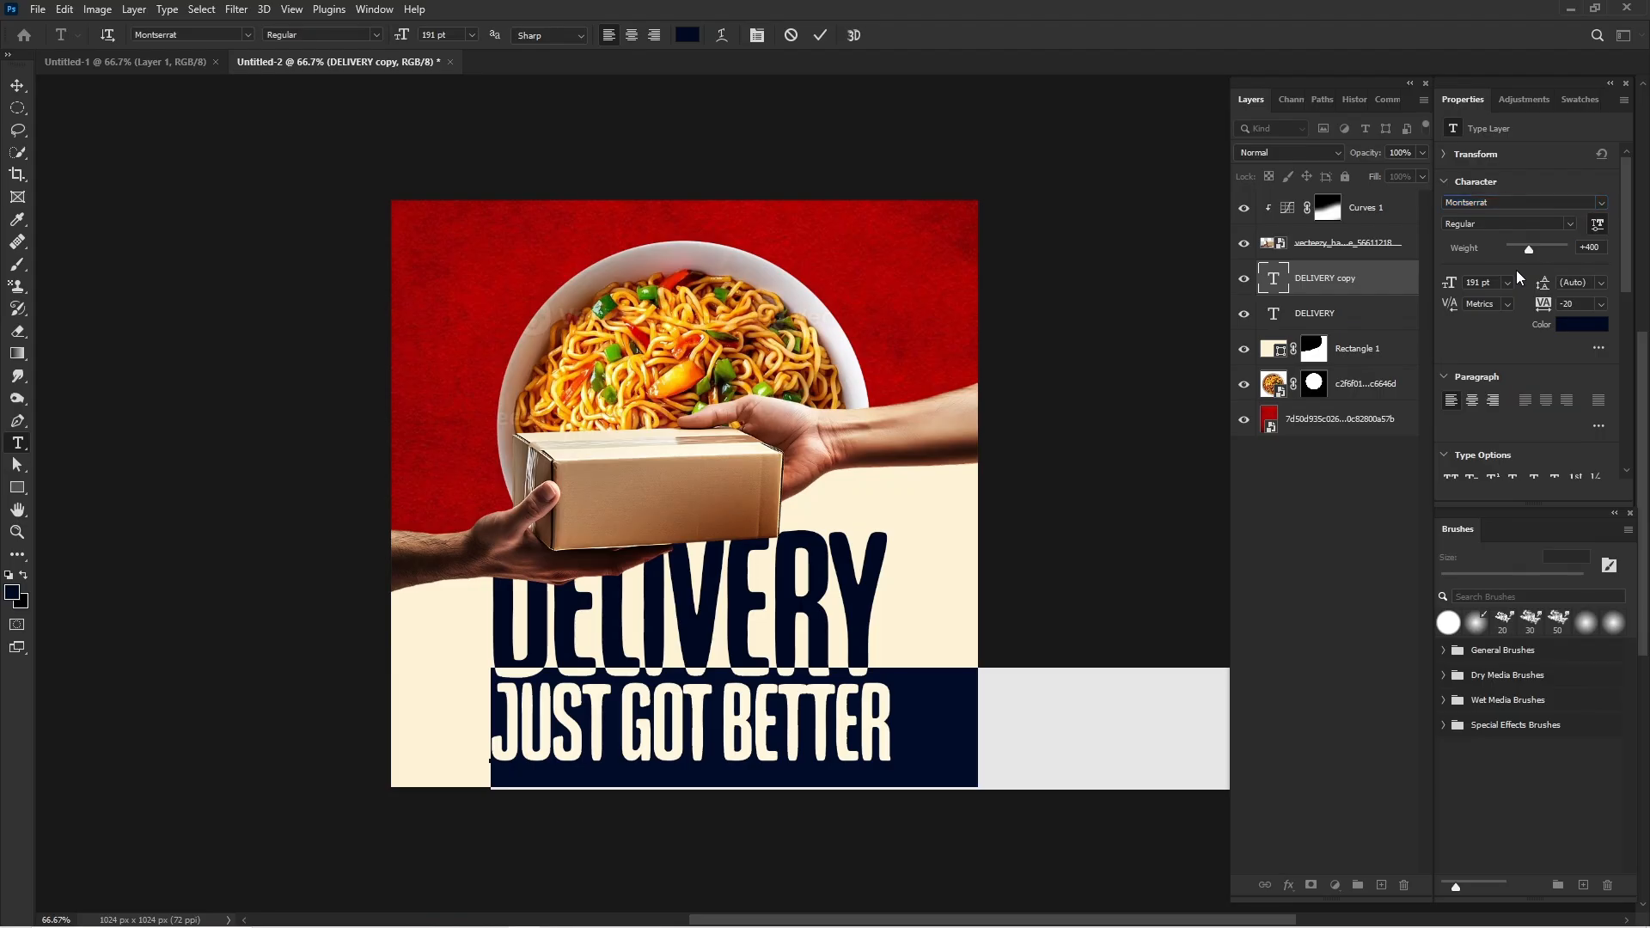
{"action": "left_click", "coordinate": [1571, 225]}
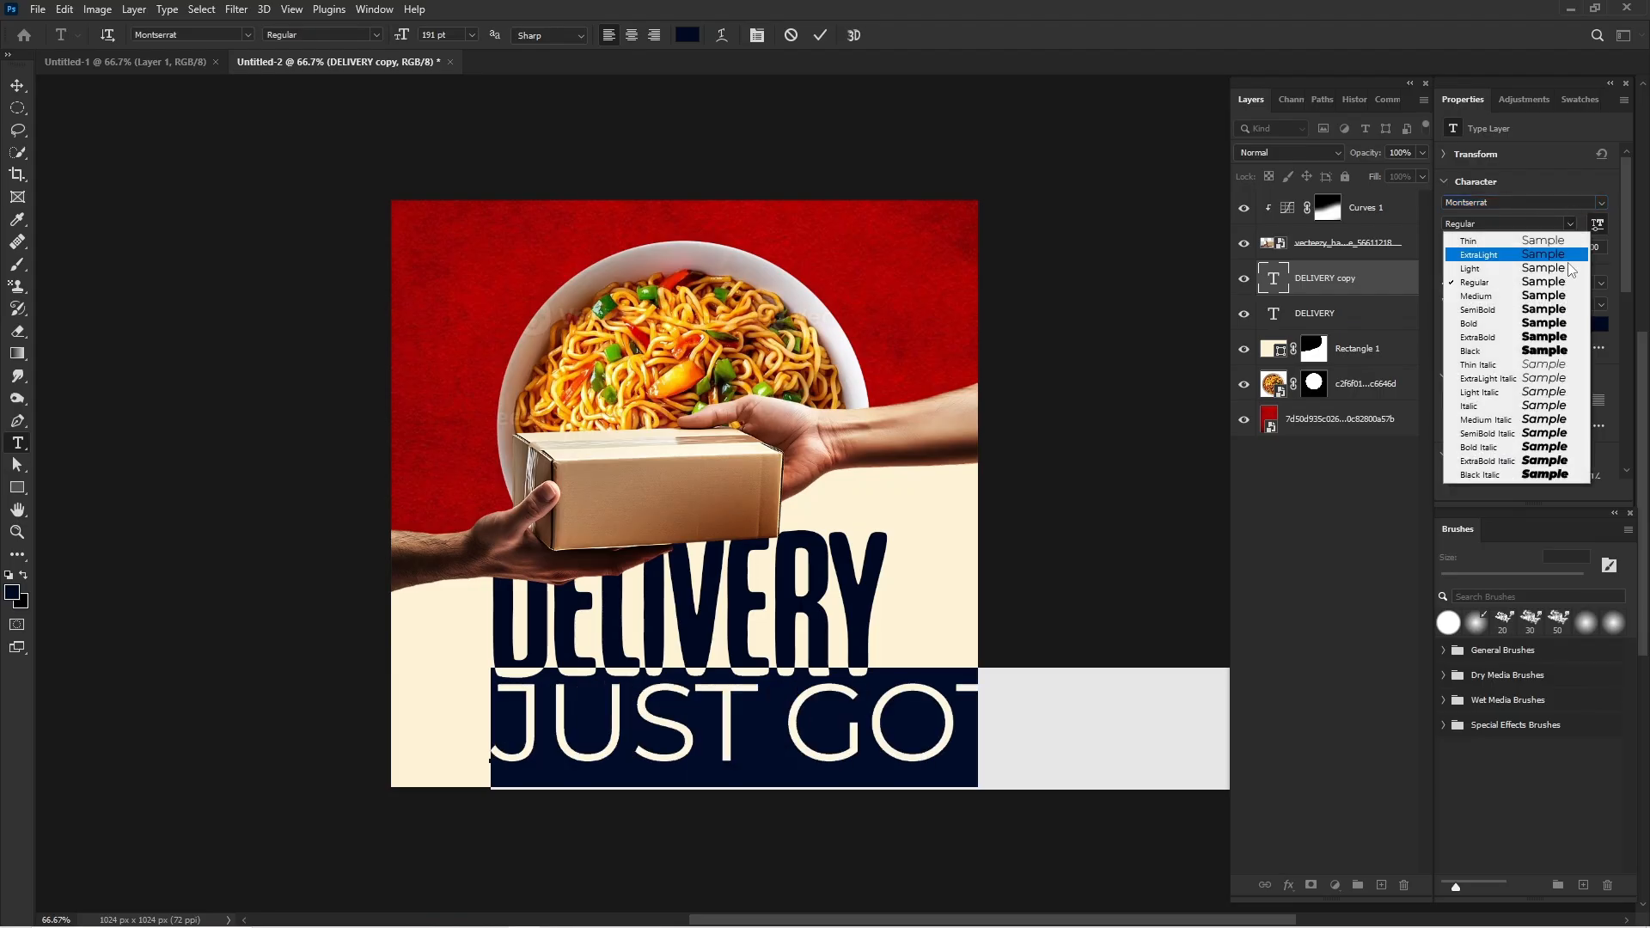
{"action": "left_click", "coordinate": [1564, 311]}
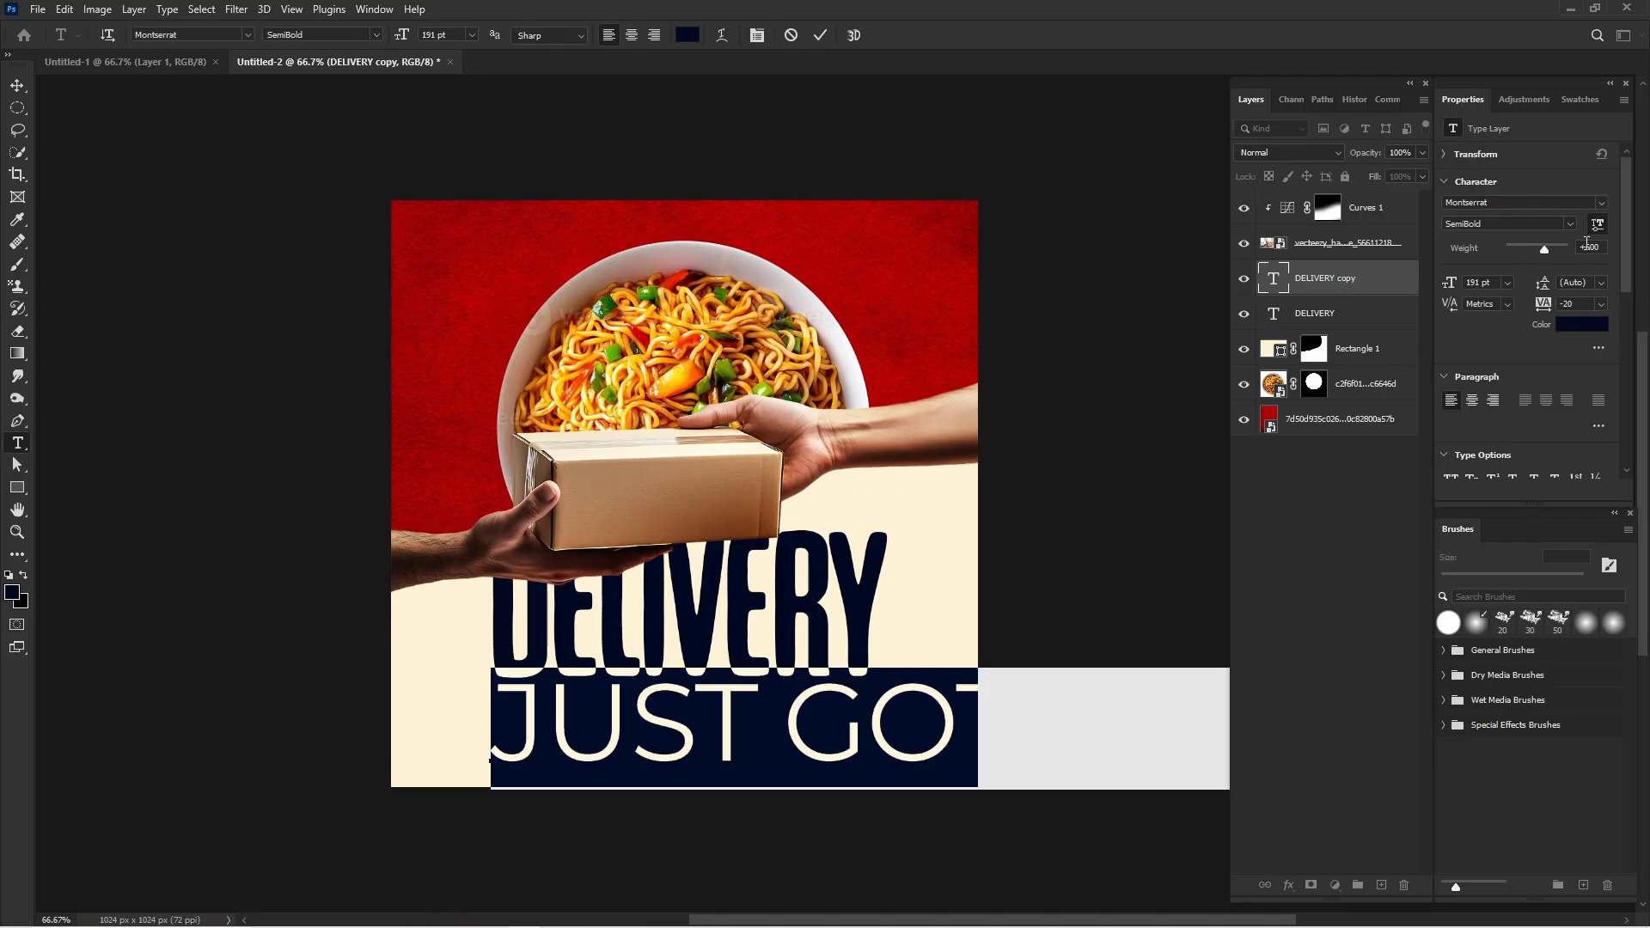
Set the "JUST GOT BETTER" text to 76 pt and place it directly beneath "DELIVERY".
{"action": "mouse_move", "coordinate": [1451, 282]}
{"action": "left_mouse_down"}
{"action": "mouse_move", "coordinate": [1347, 299]}
{"action": "mouse_move", "coordinate": [1450, 283]}
{"action": "left_mouse_up"}
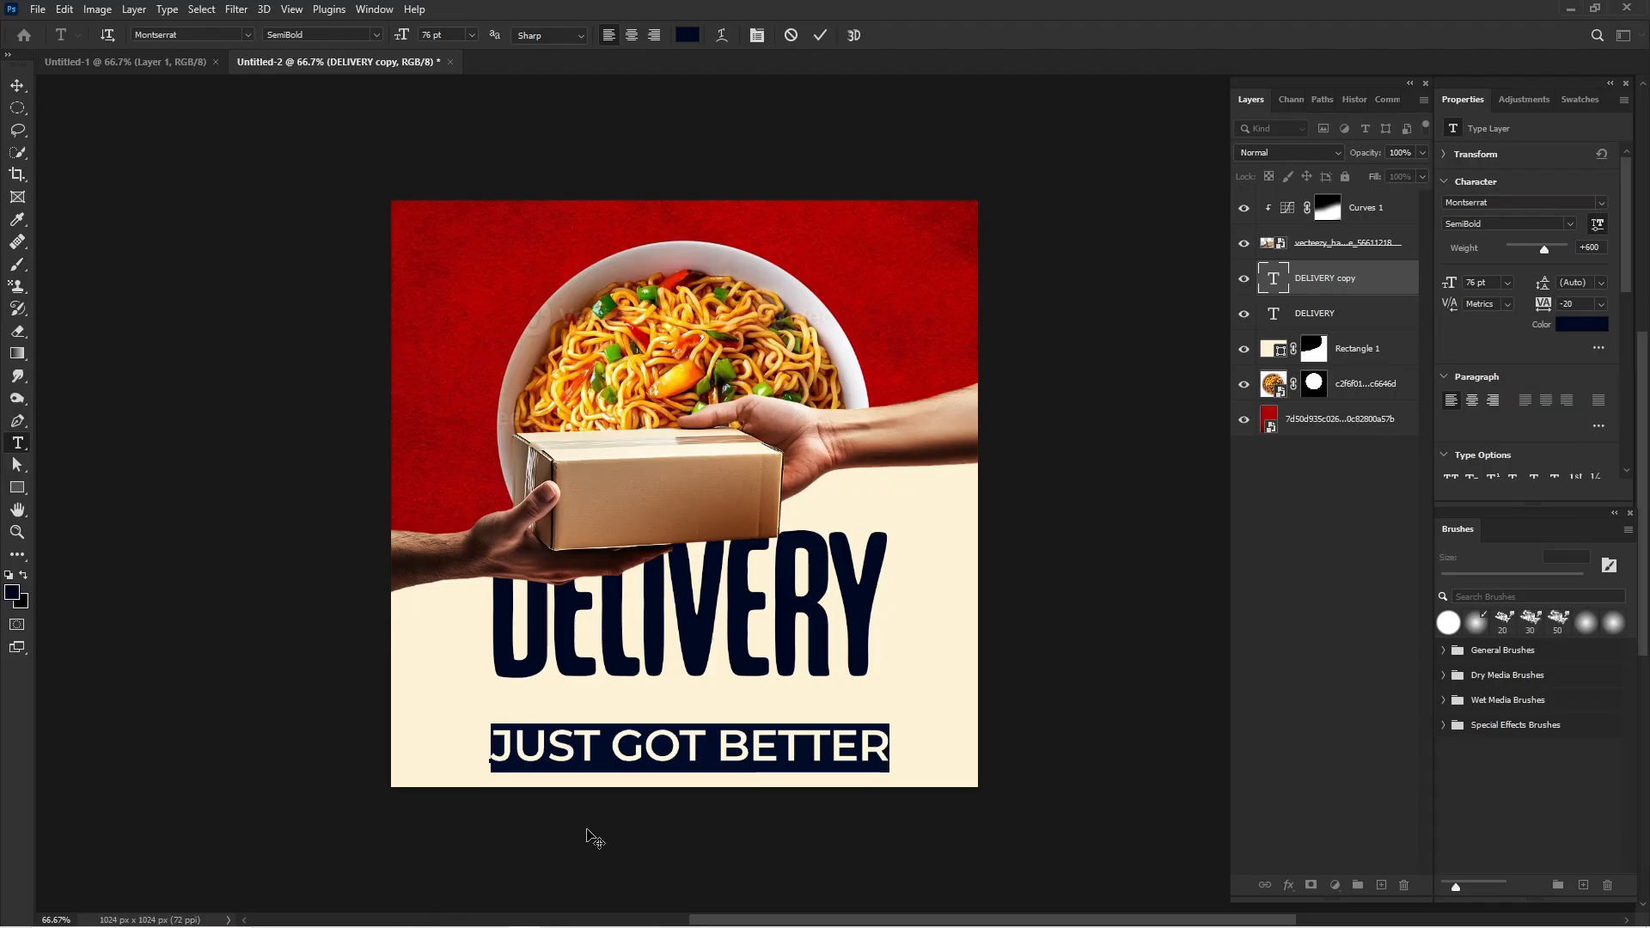
{"action": "left_click_drag", "start_coordinate": [782, 788], "coordinate": [779, 769]}
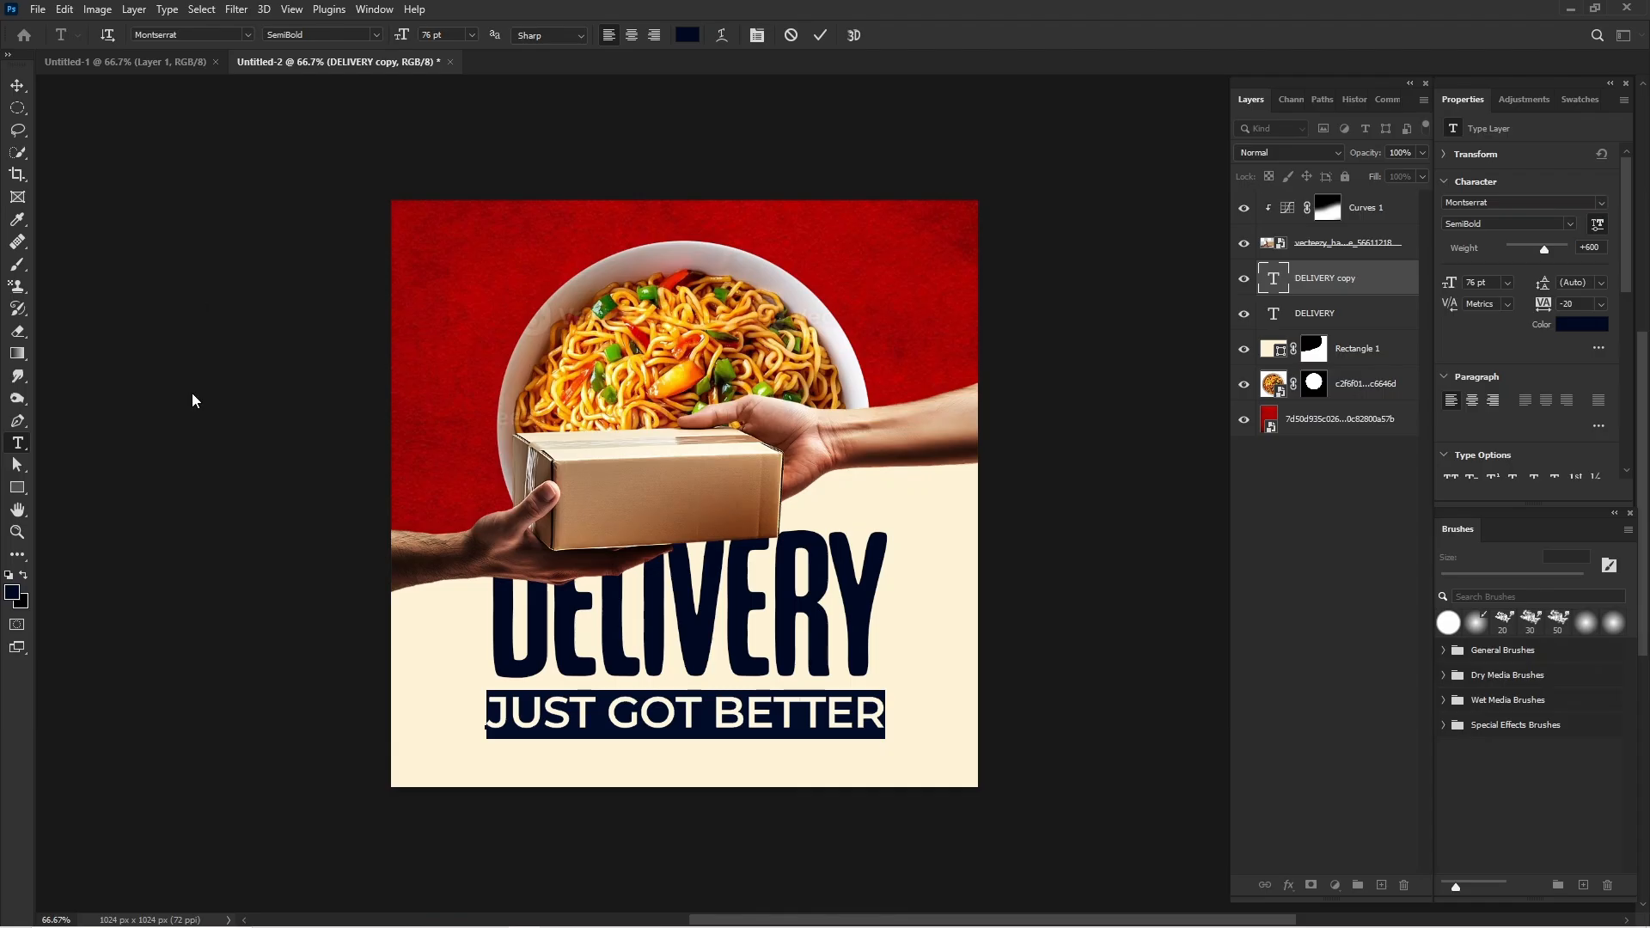
{"action": "left_click", "coordinate": [23, 85]}
{"action": "mouse_move", "coordinate": [107, 245]}
{"action": "left_mouse_down"}
{"action": "mouse_move", "coordinate": [653, 464]}
{"action": "mouse_move", "coordinate": [952, 557]}
{"action": "mouse_move", "coordinate": [637, 479]}
{"action": "mouse_move", "coordinate": [76, 244]}
{"action": "left_mouse_up"}
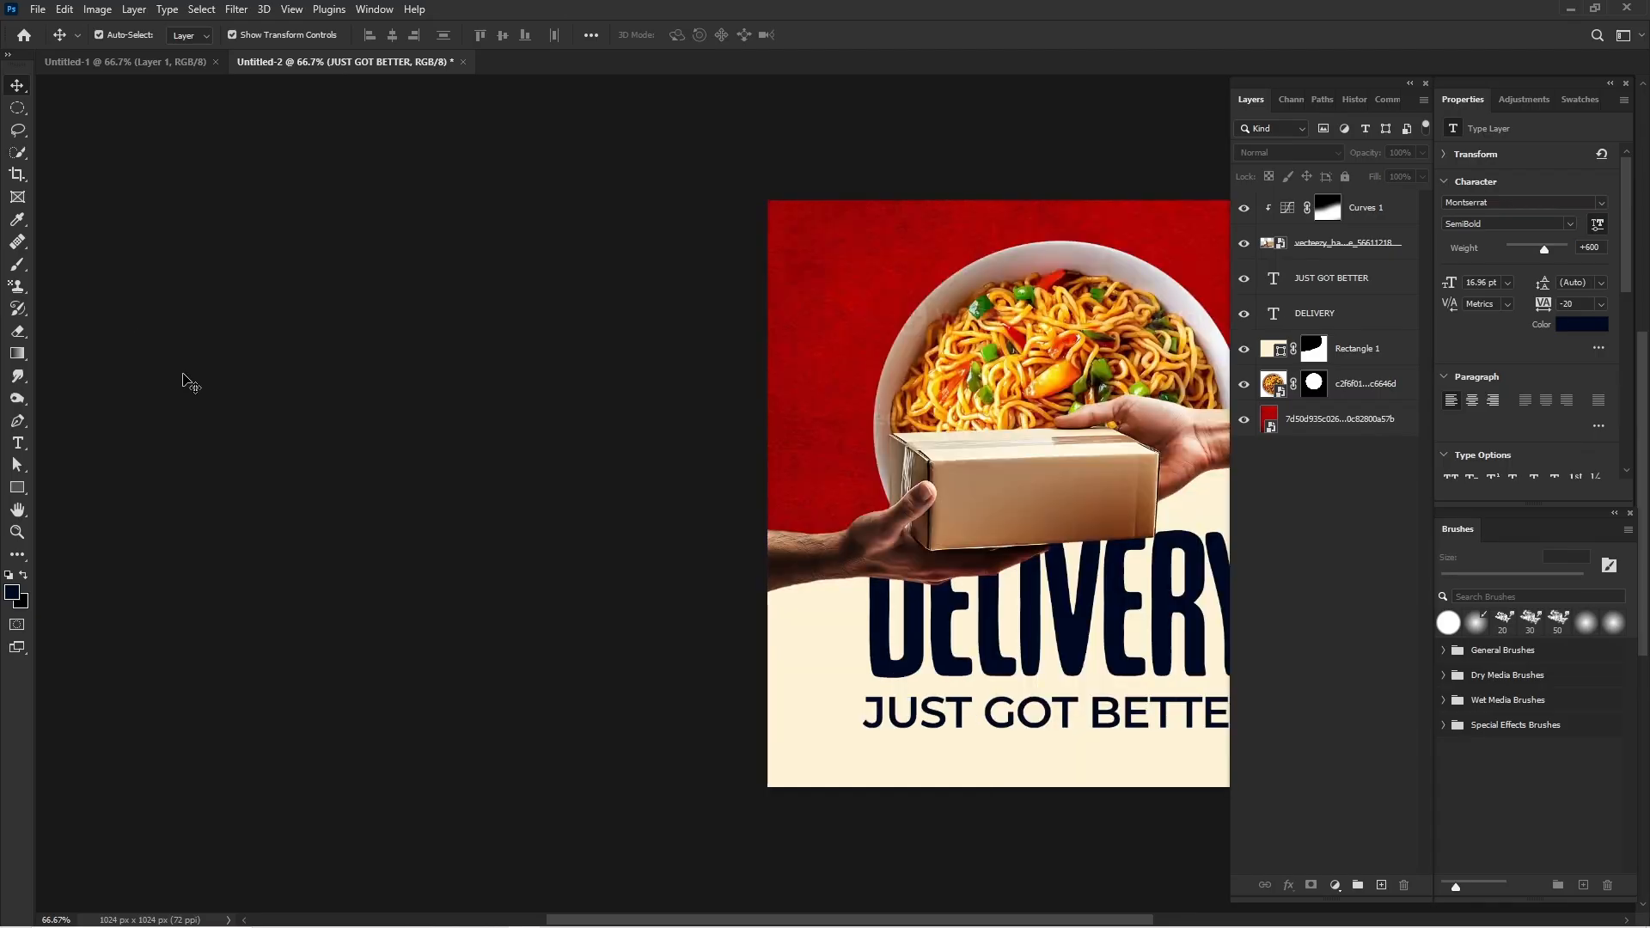
{"action": "scroll", "coordinate": [533, 557], "scroll_direction": "right", "scroll_amount": 7}
{"action": "scroll", "coordinate": [533, 557], "scroll_direction": "left", "scroll_amount": 2}
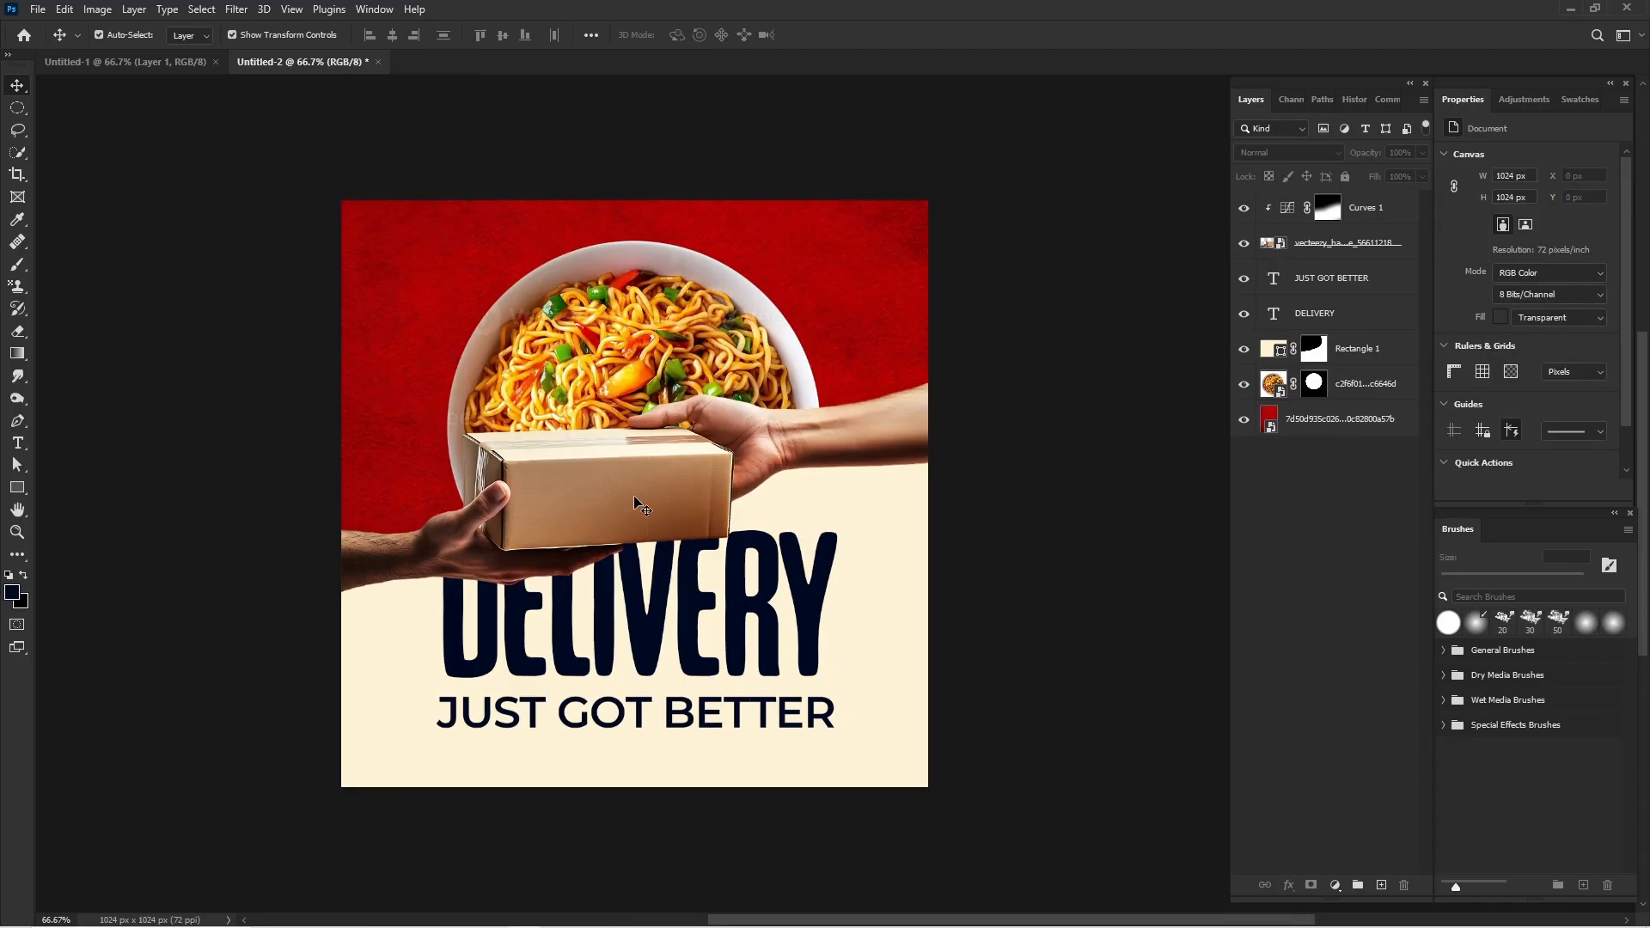
Nudge the "JUST GOT BETTER" line slightly upward to tighten its gap below "DELIVERY".
{"action": "left_click", "coordinate": [622, 716]}
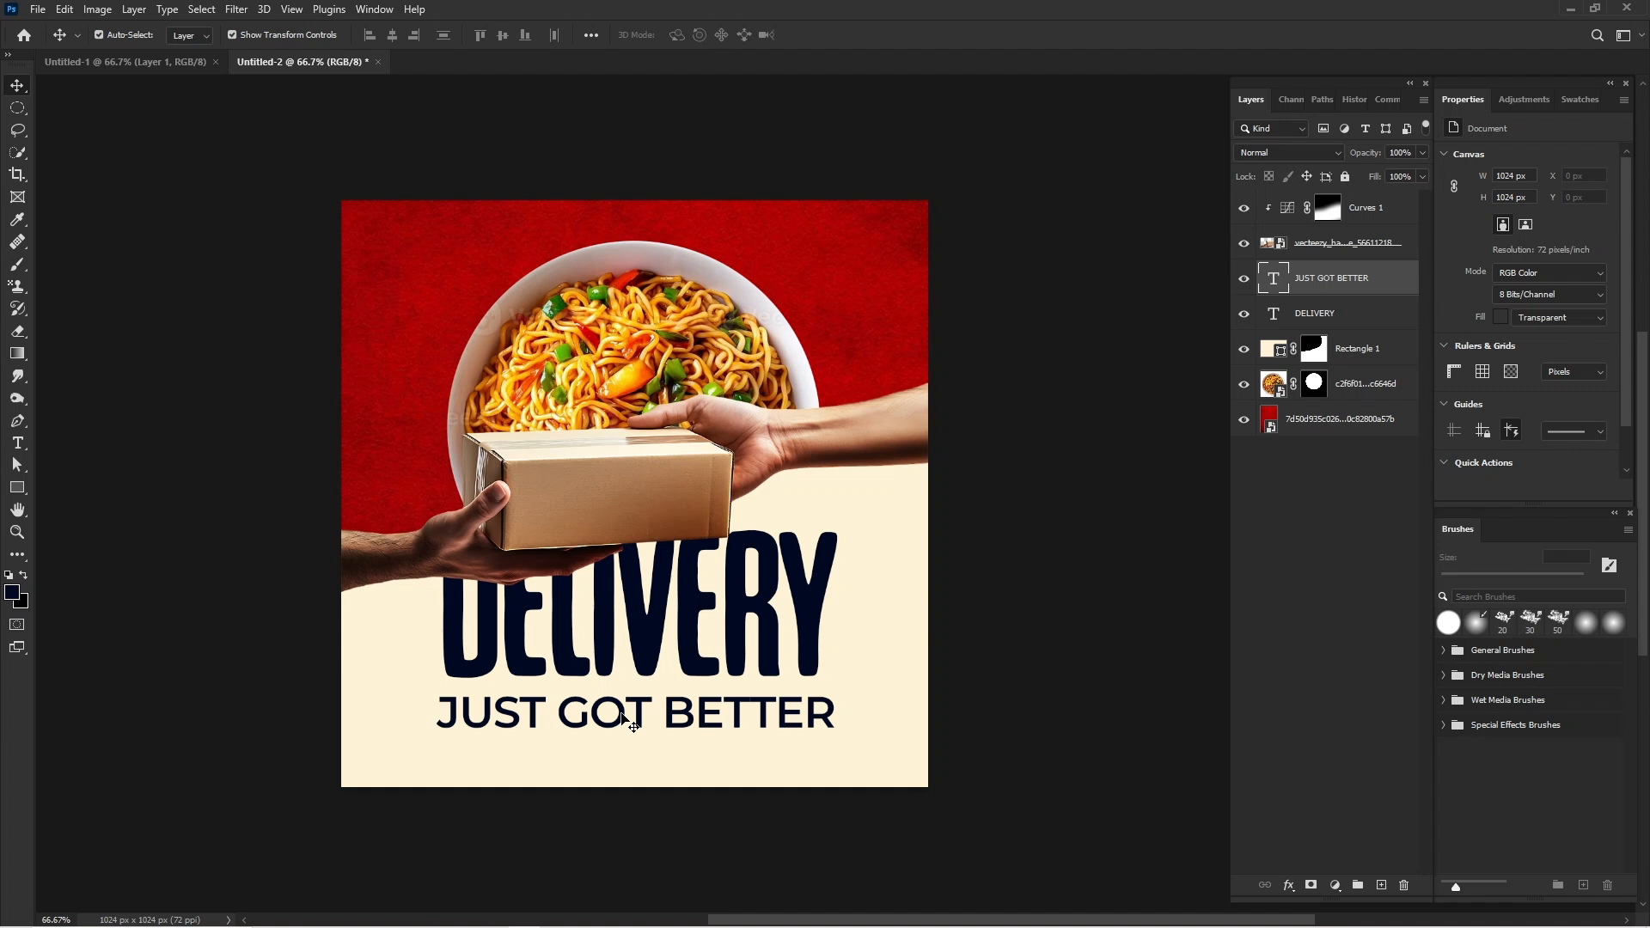
{"action": "left_click", "coordinate": [627, 722]}
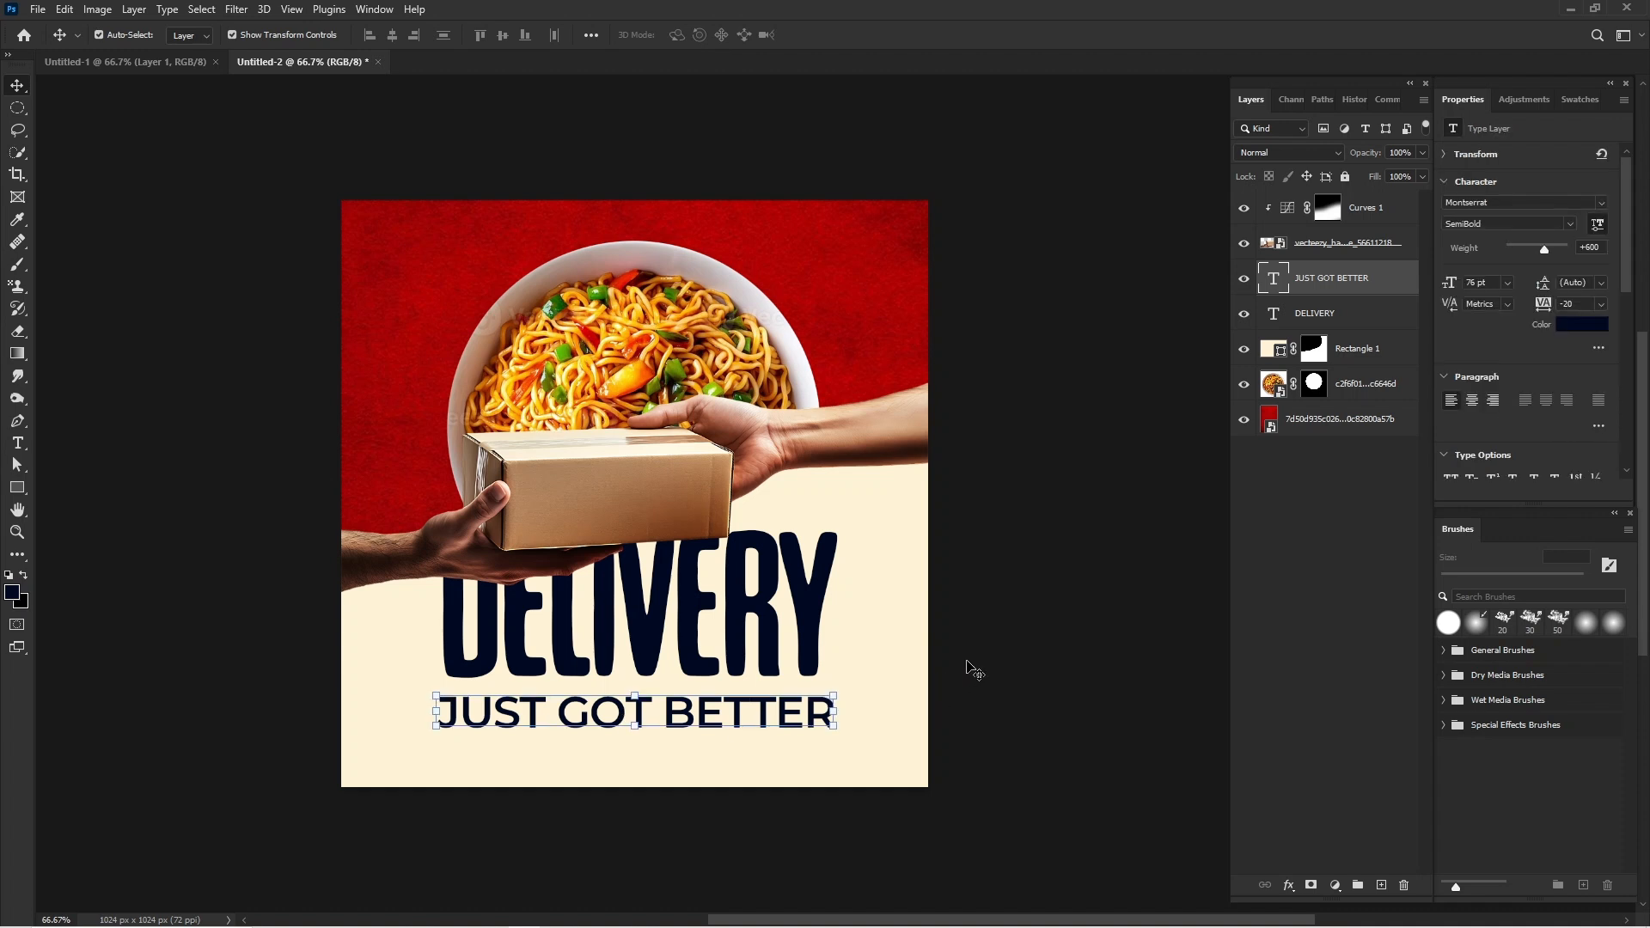
{"action": "key", "text": "shift+Up"}
{"action": "key", "text": "Up"}
{"action": "key", "text": "Up"}
{"action": "key", "text": "Up"}
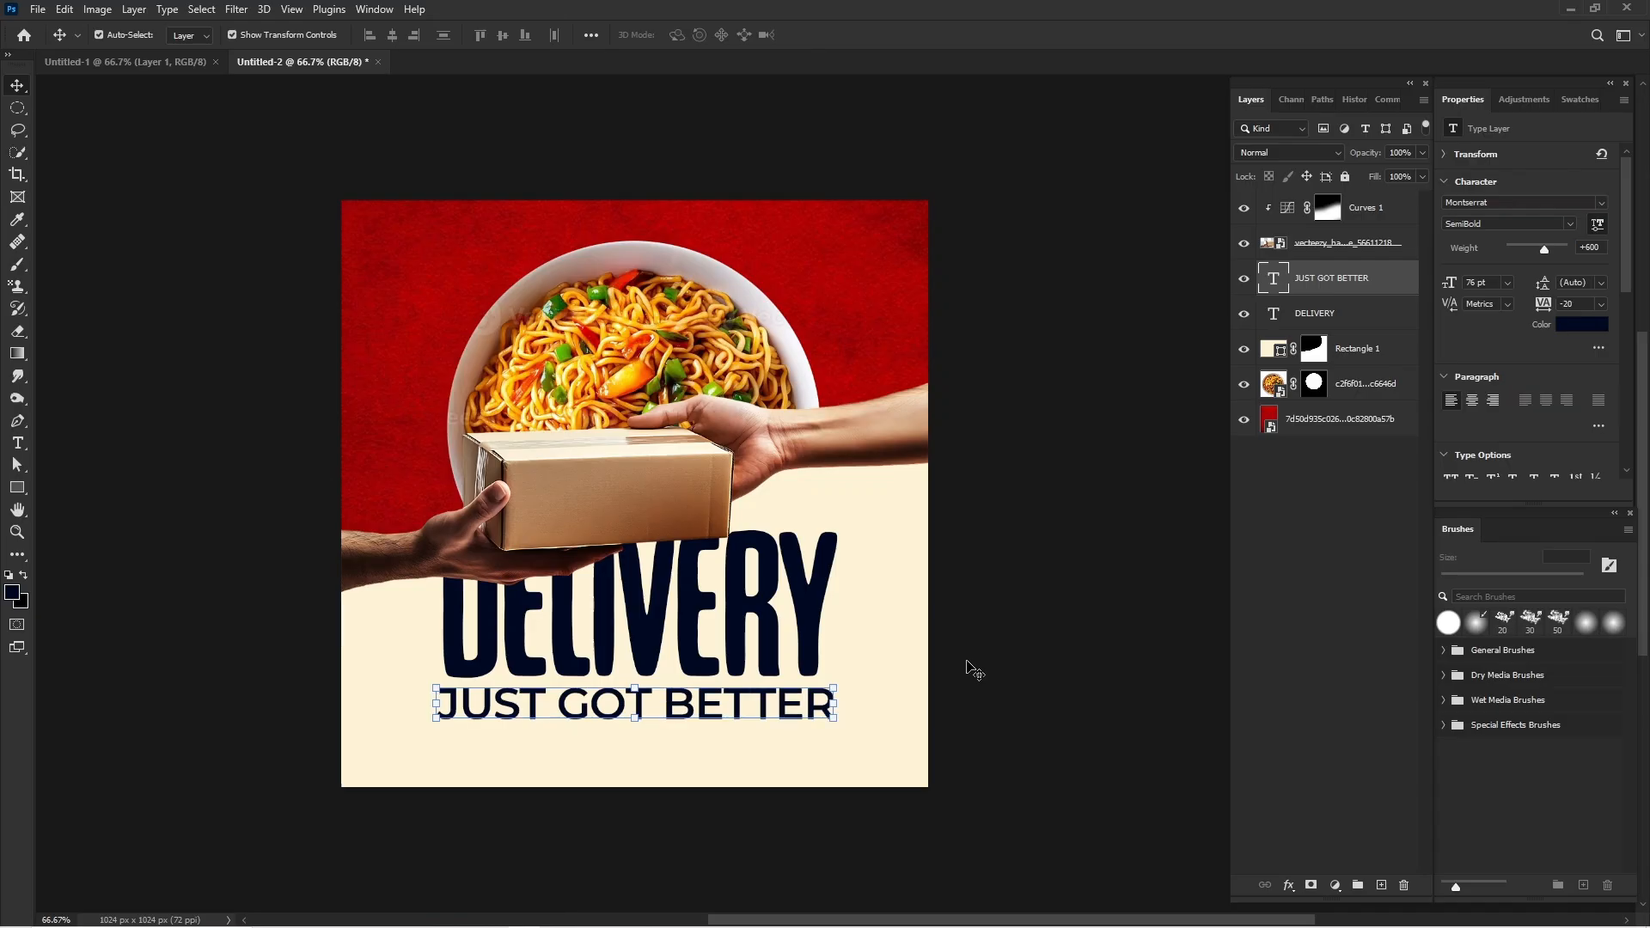
{"action": "key", "text": "shift+Up"}
{"action": "key", "text": "shift+Down"}
{"action": "key", "text": "shift+Down"}
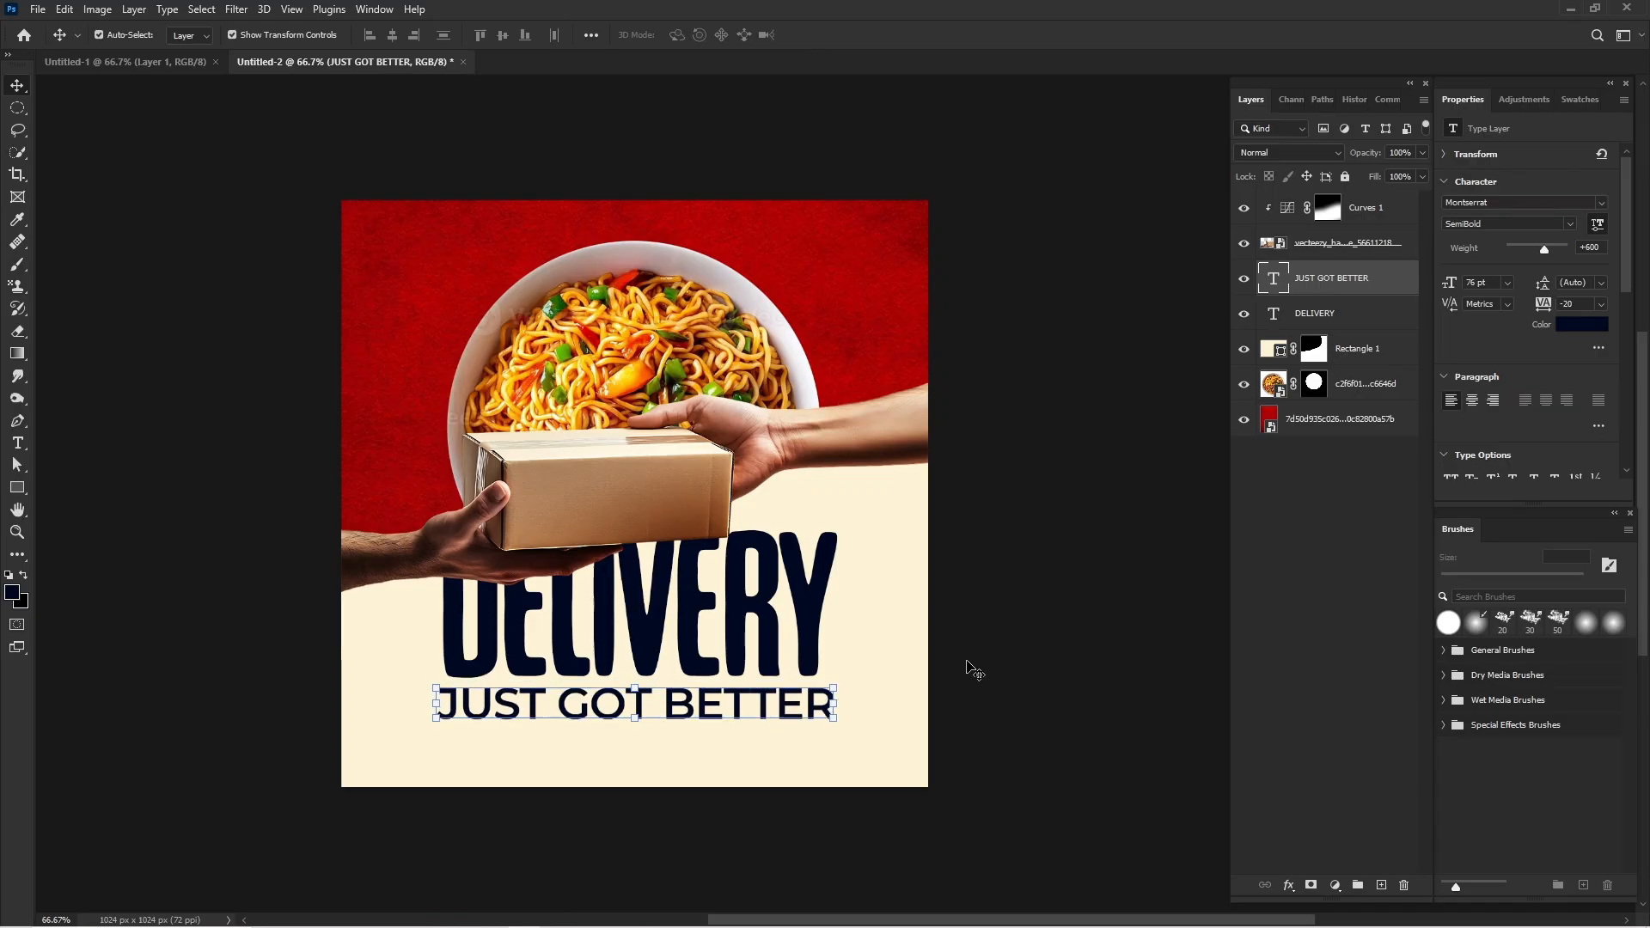
{"action": "key", "text": "ctrl+h"}
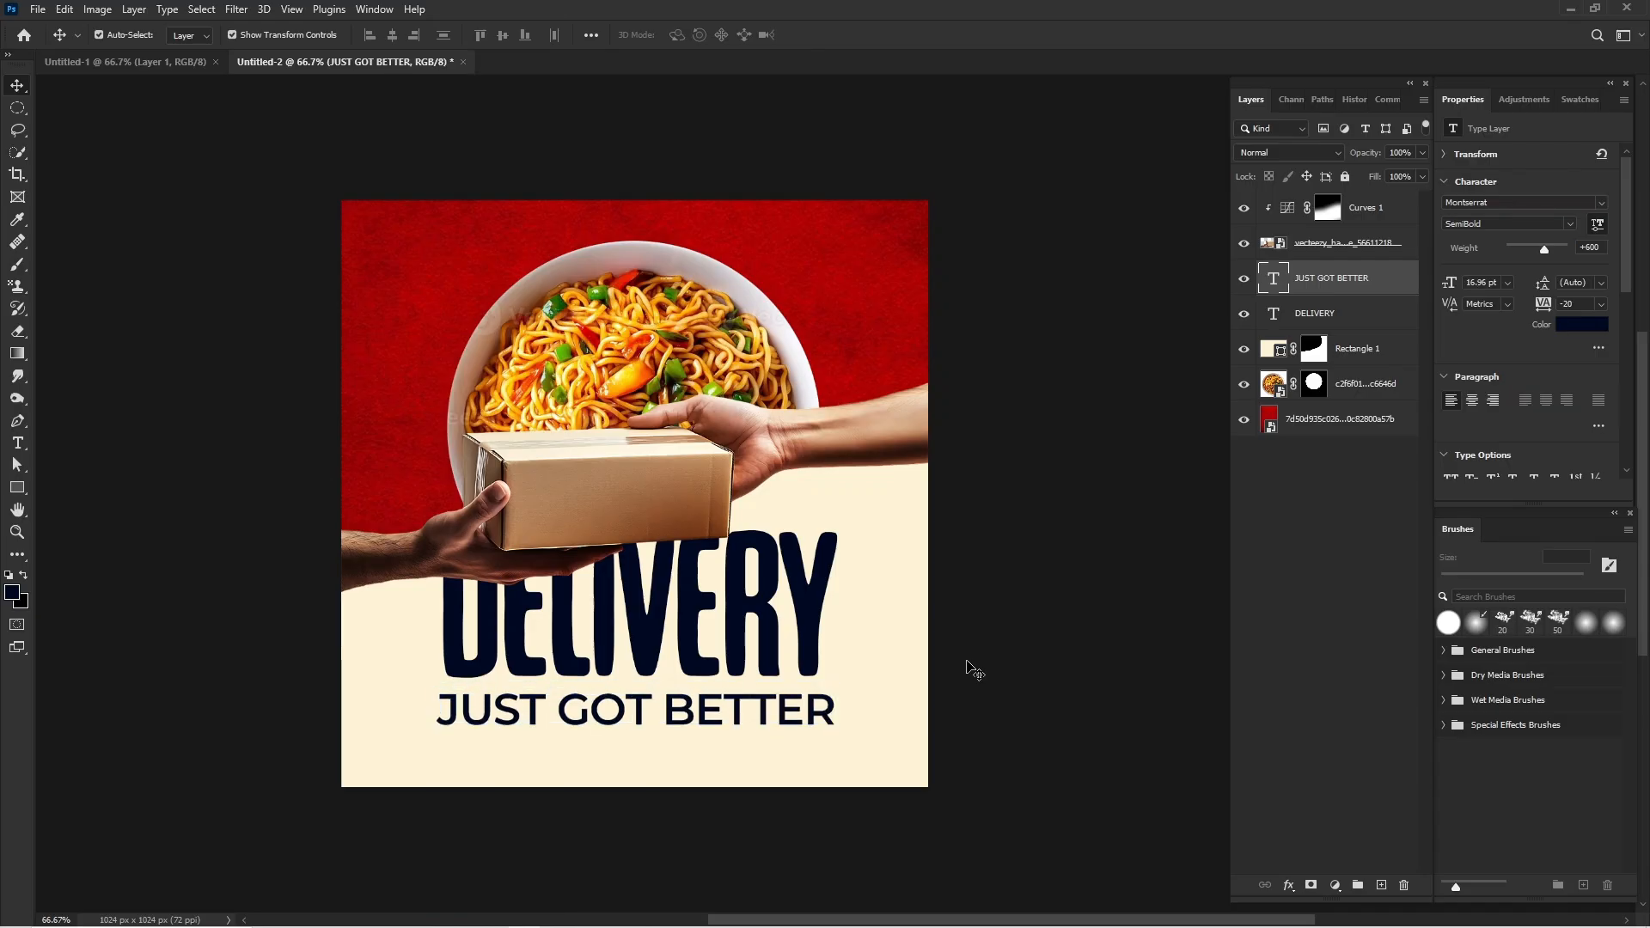
{"action": "left_click", "coordinate": [1019, 625]}
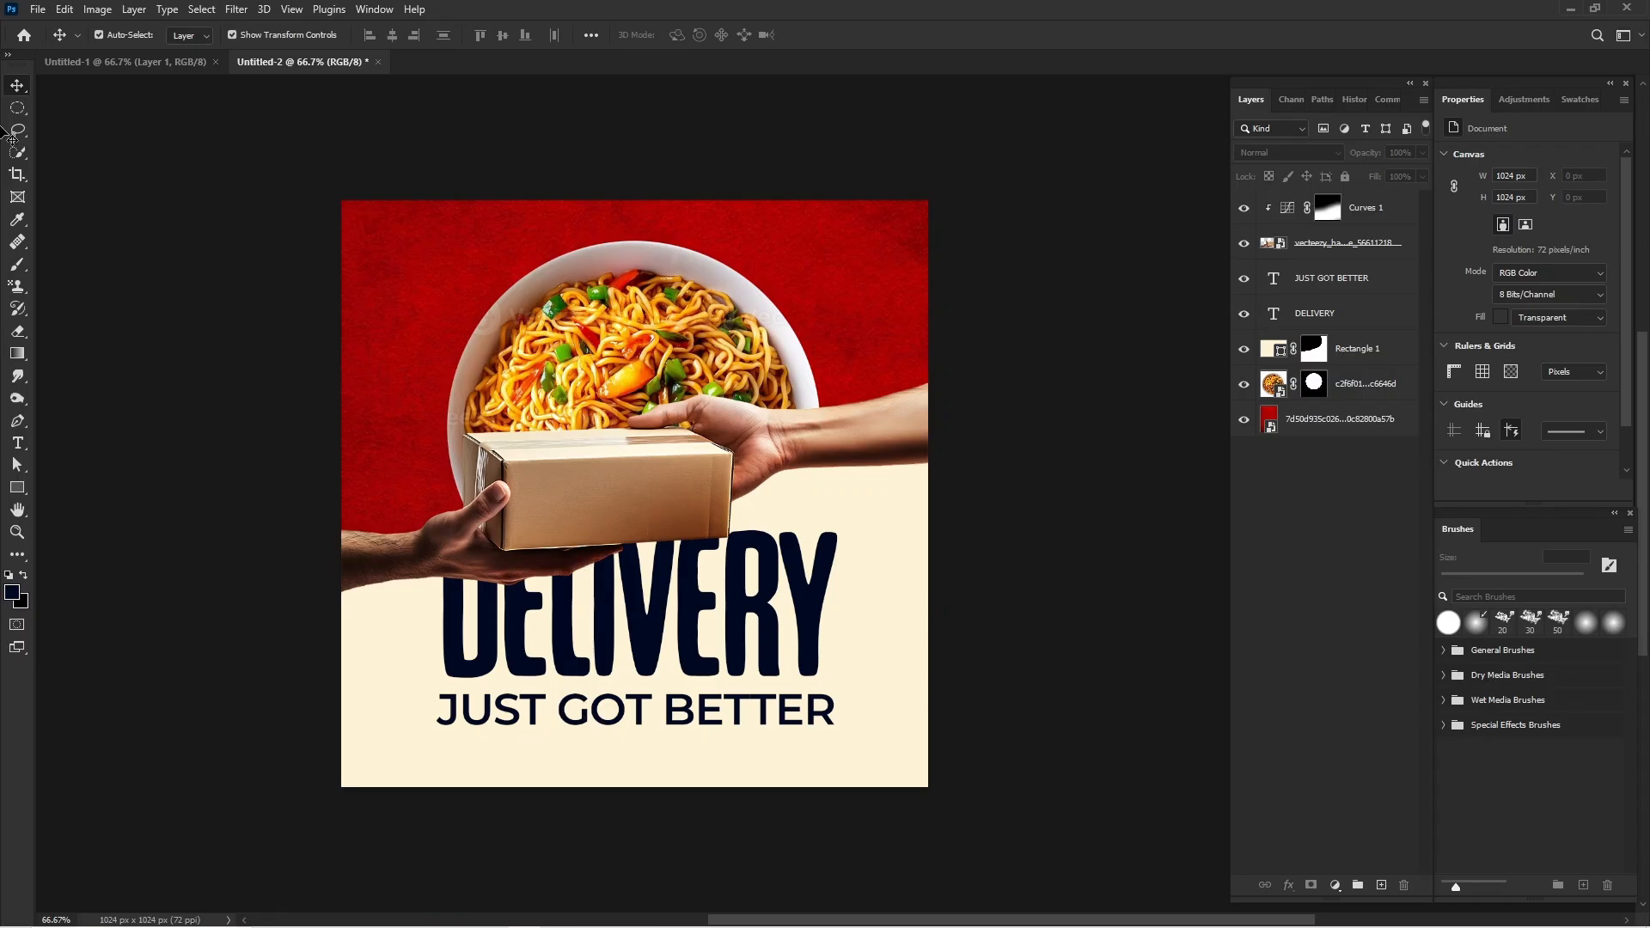
Add a text layer reading "FOOD" above the Curves adjustment and hide it.
{"action": "left_click", "coordinate": [23, 450]}
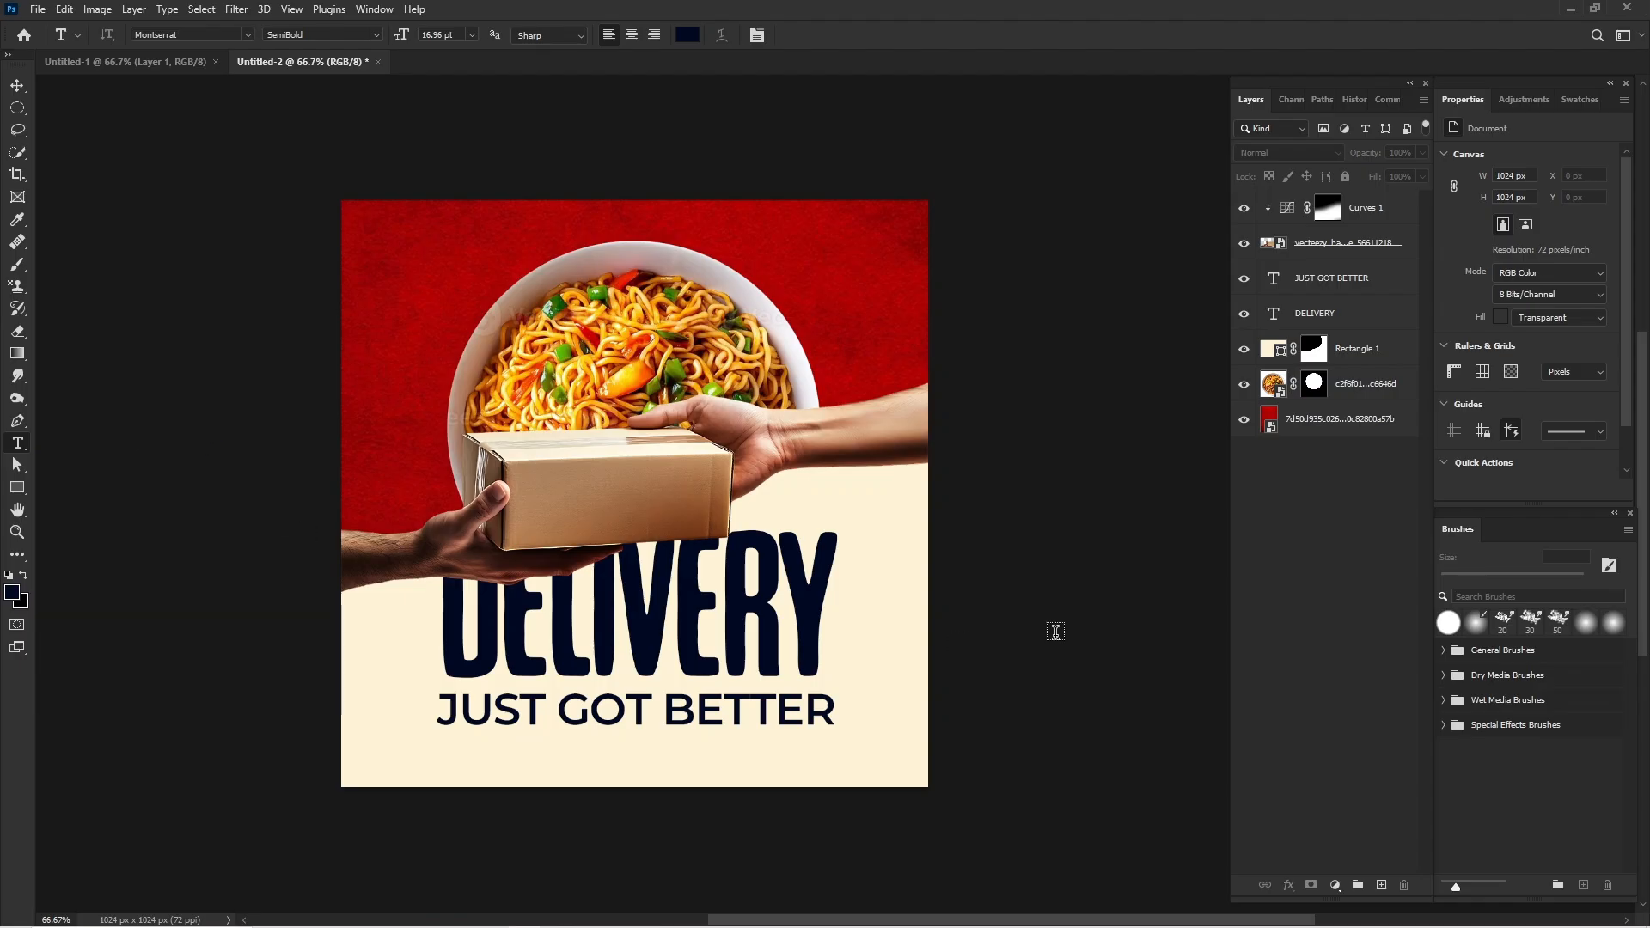
{"action": "mouse_move", "coordinate": [653, 926]}
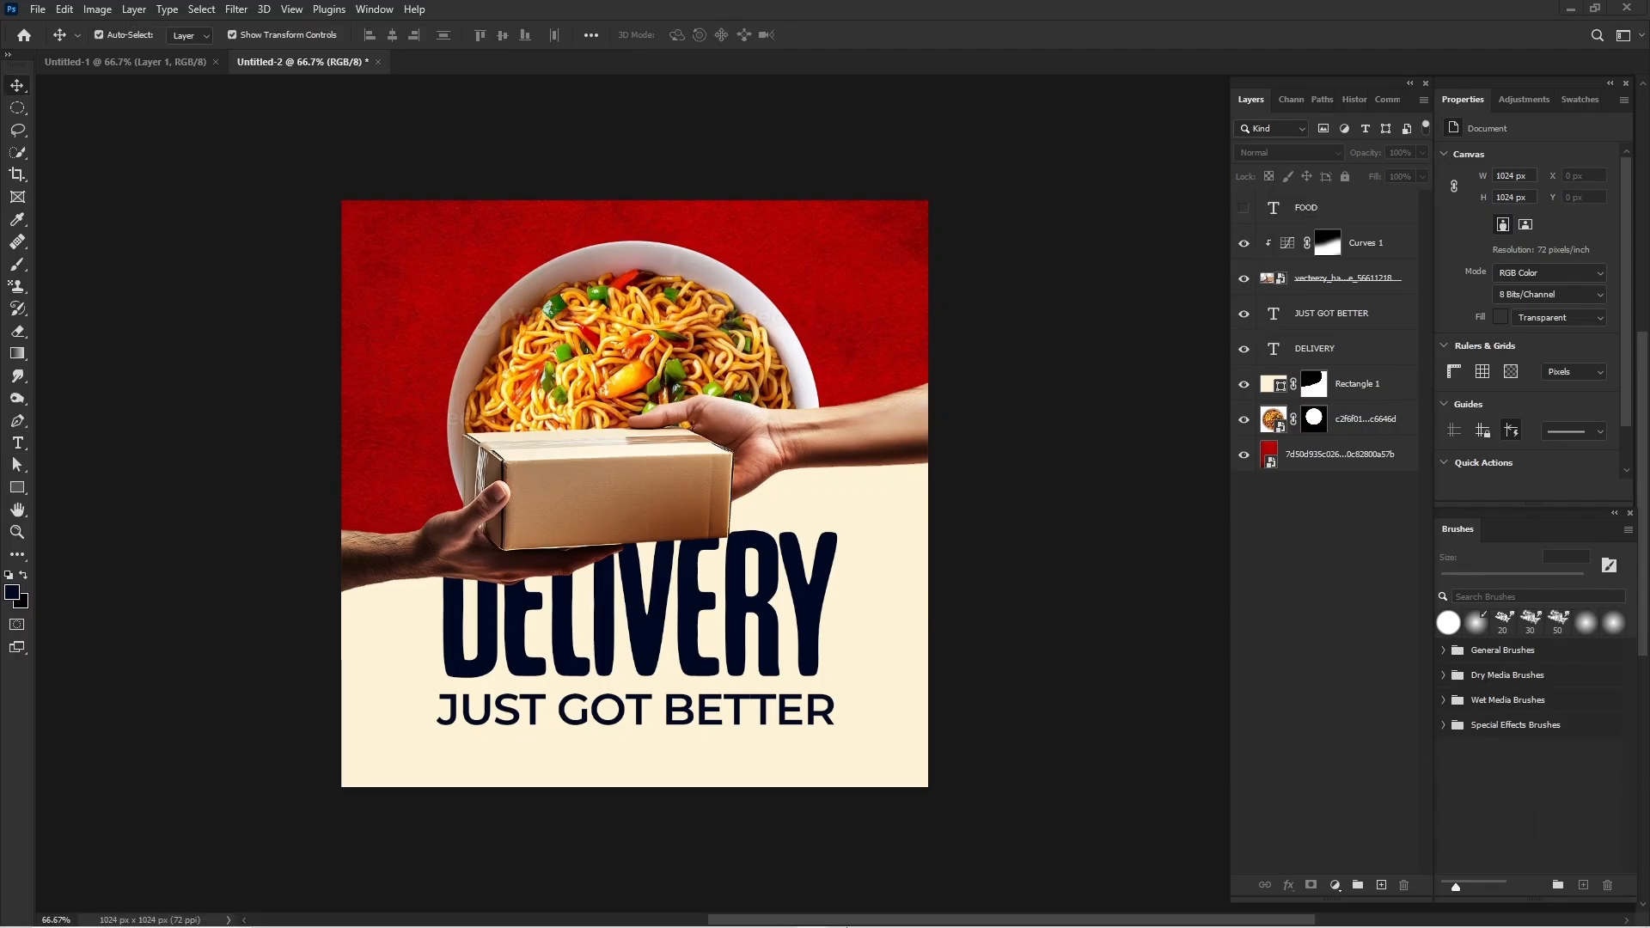
{"action": "mouse_move", "coordinate": [851, 923]}
Start a new text layer on the front of the package with the letter "F".
{"action": "left_click", "coordinate": [18, 443]}
{"action": "left_click", "coordinate": [584, 526]}
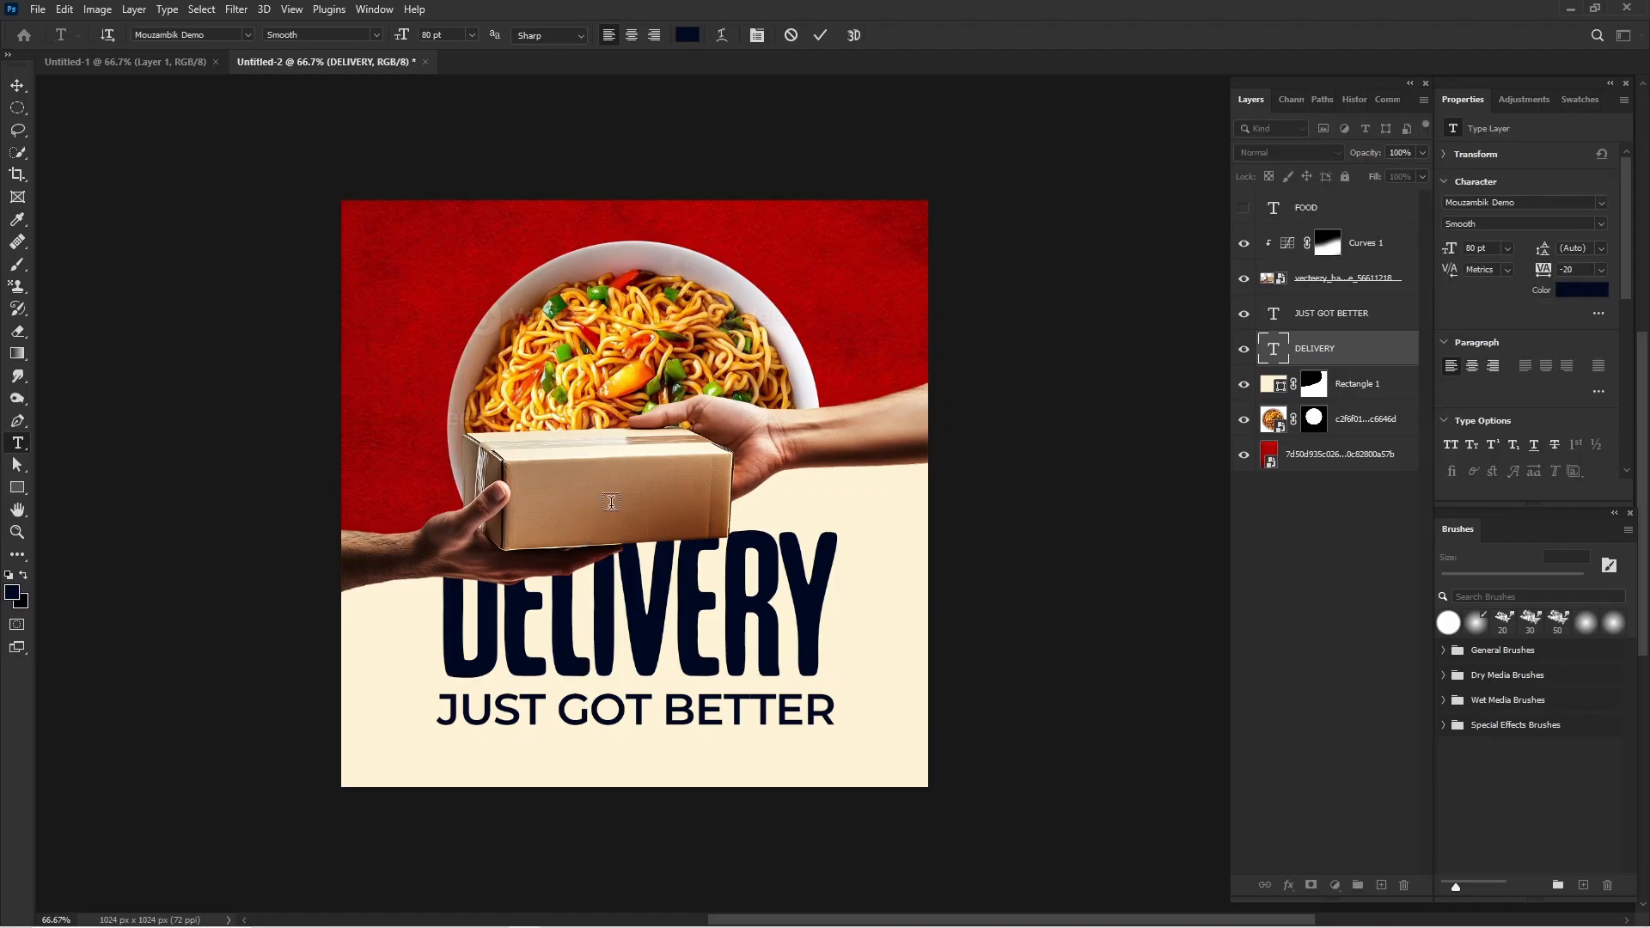
{"action": "left_click", "coordinate": [608, 468]}
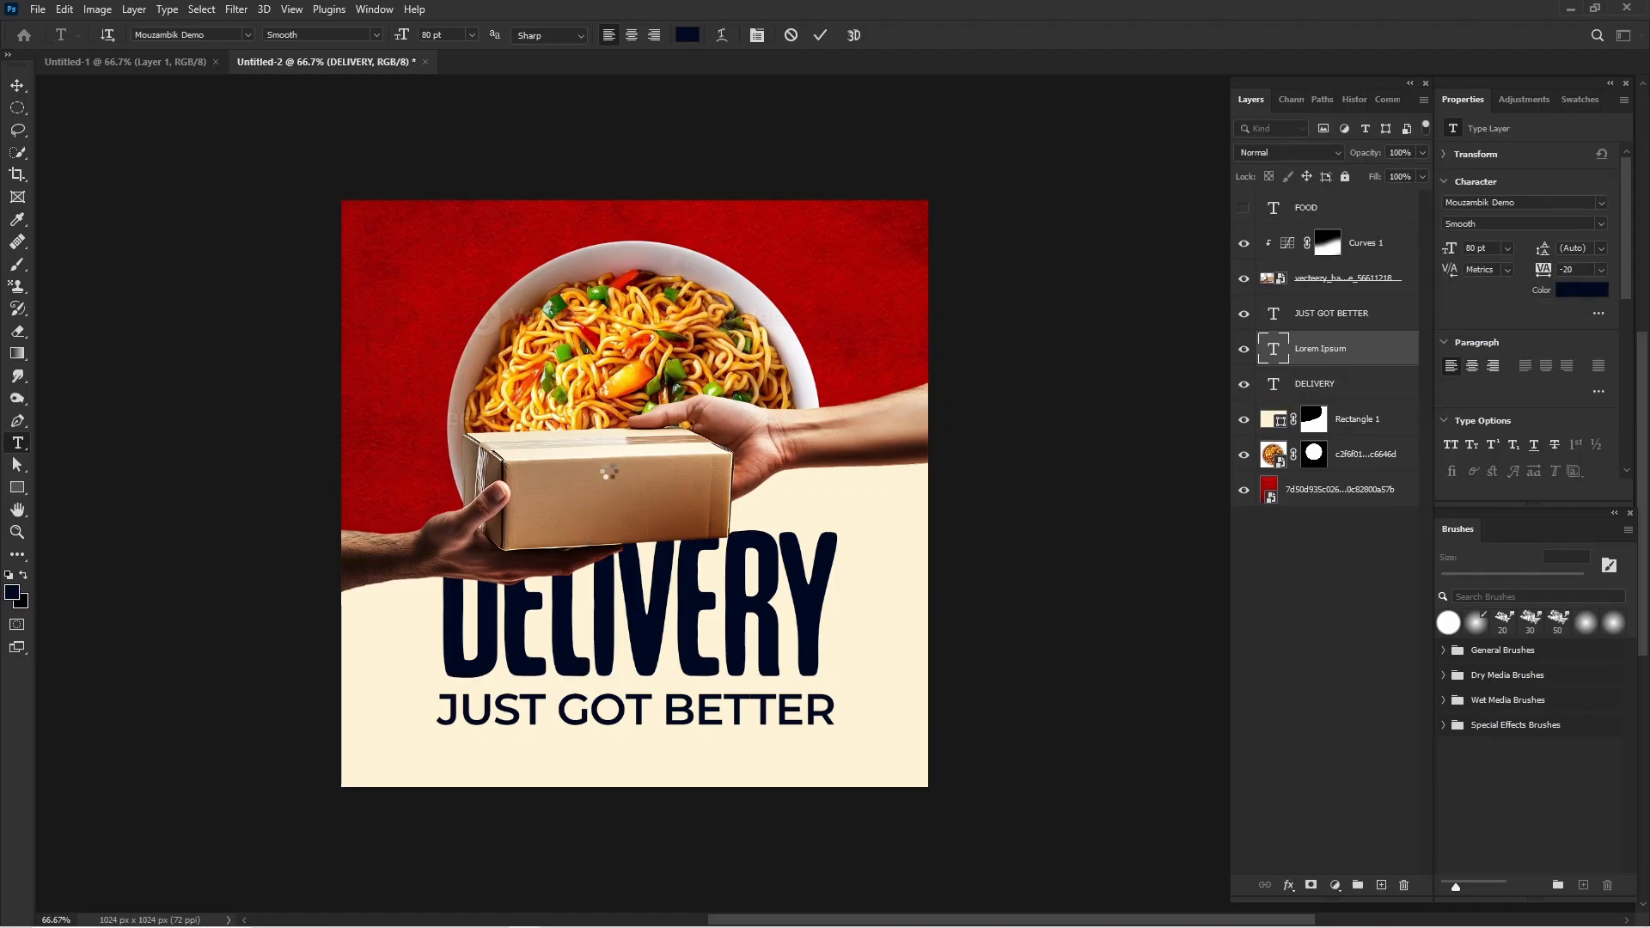
{"action": "left_click", "coordinate": [608, 469]}
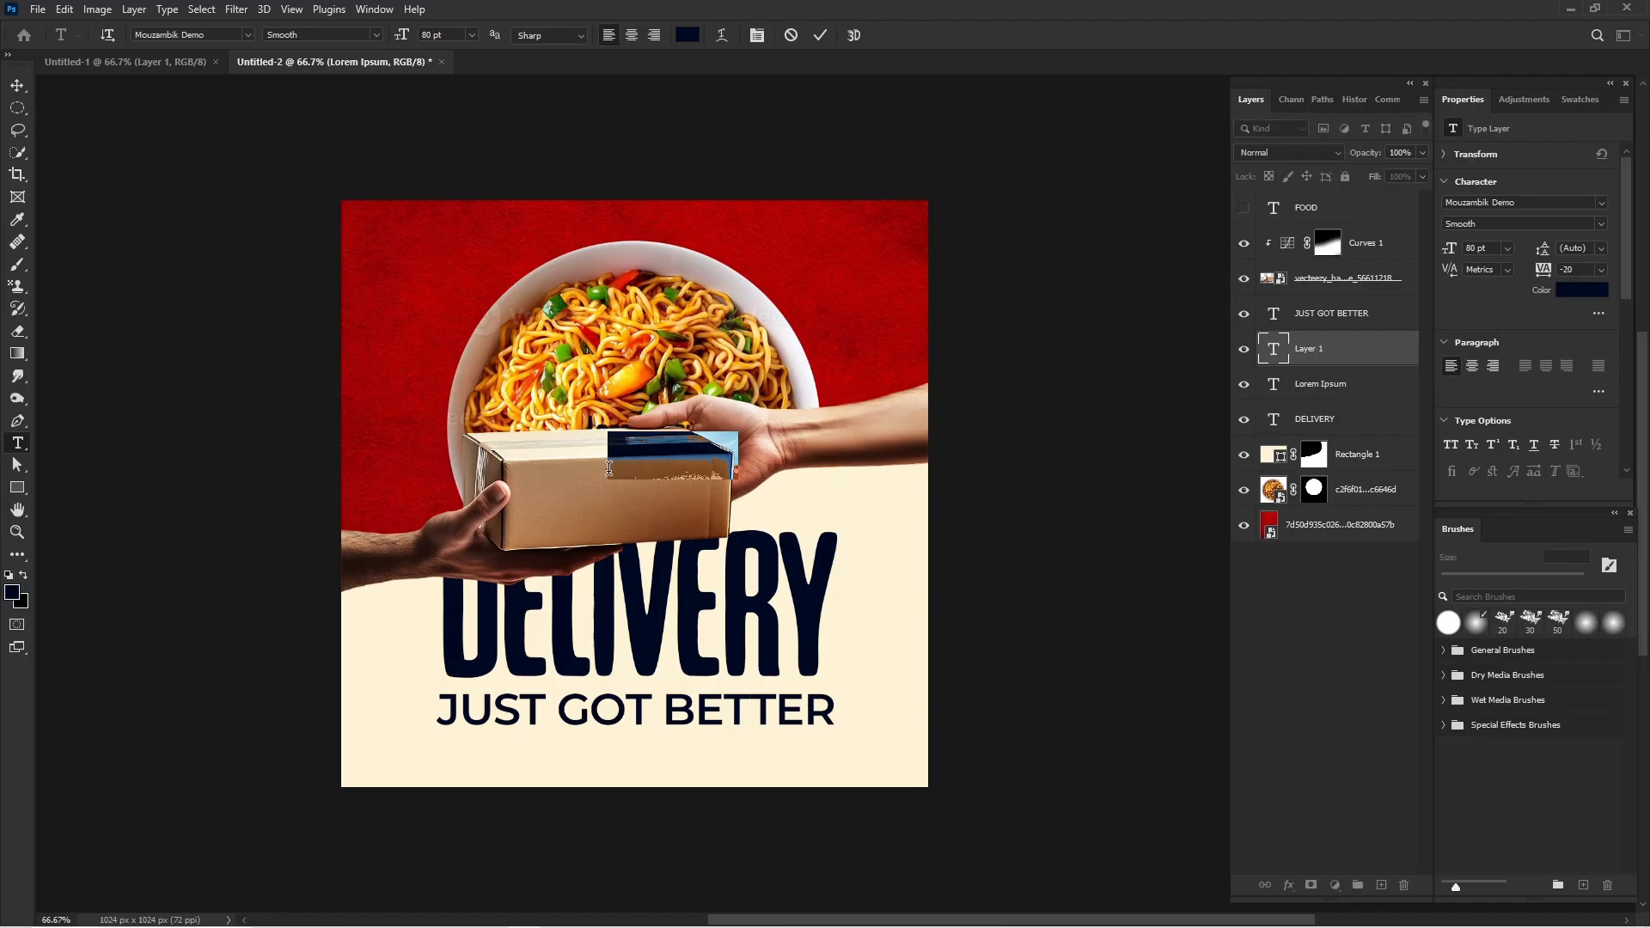
{"action": "right_click", "coordinate": [609, 471]}
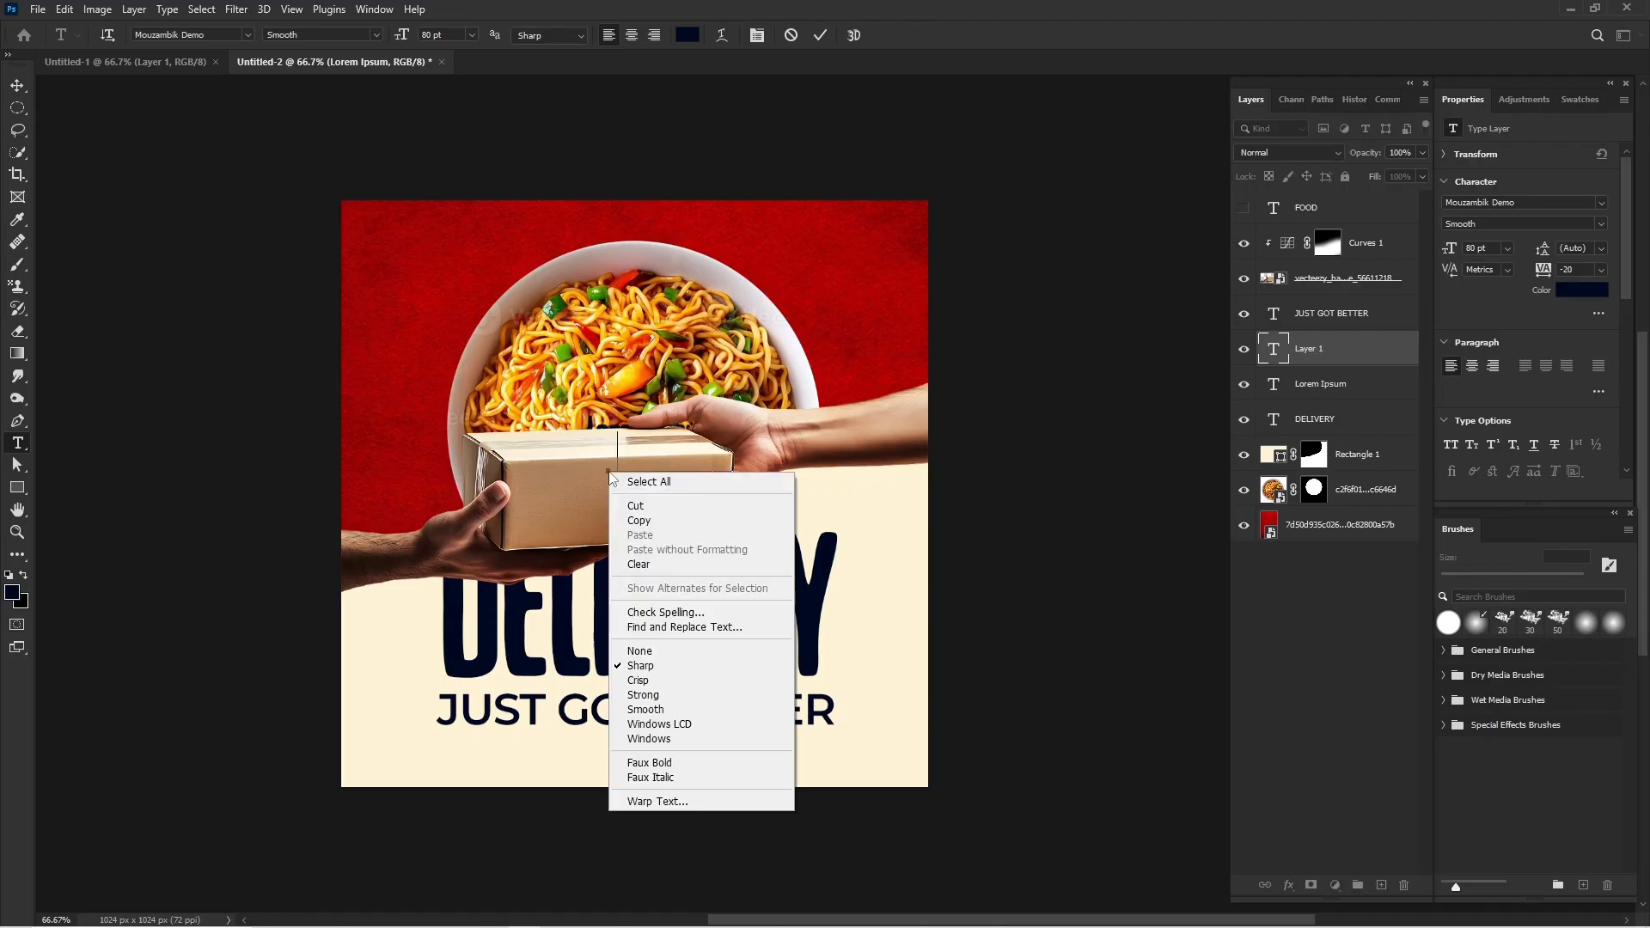
{"action": "left_click", "coordinate": [1272, 361]}
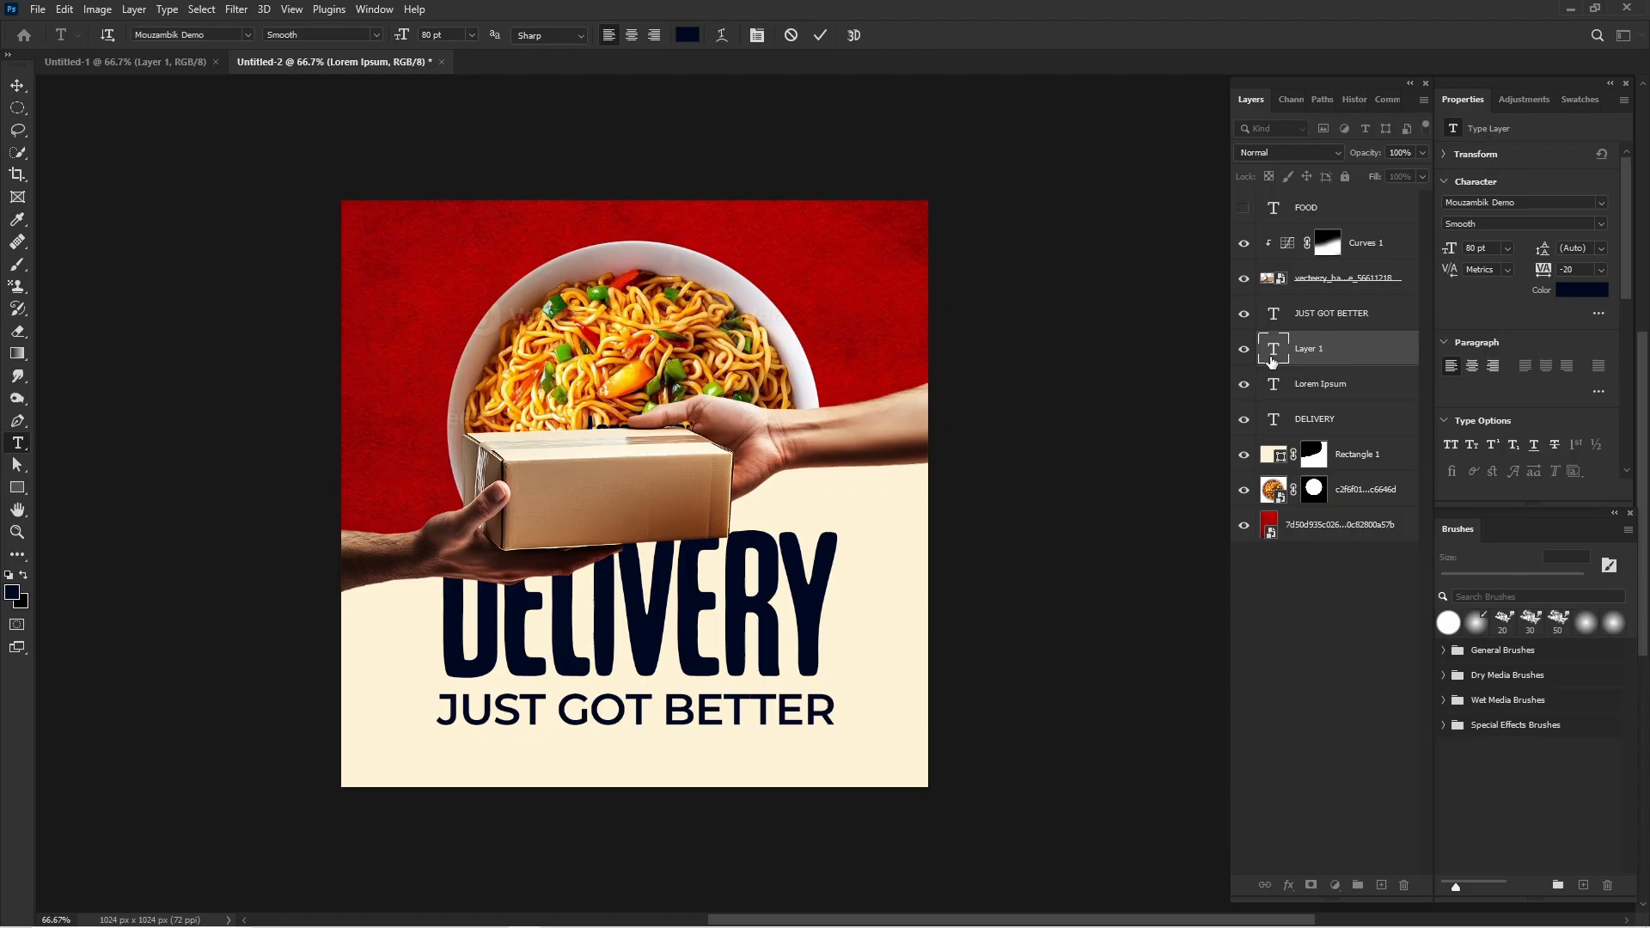
{"action": "type", "text": "F"}
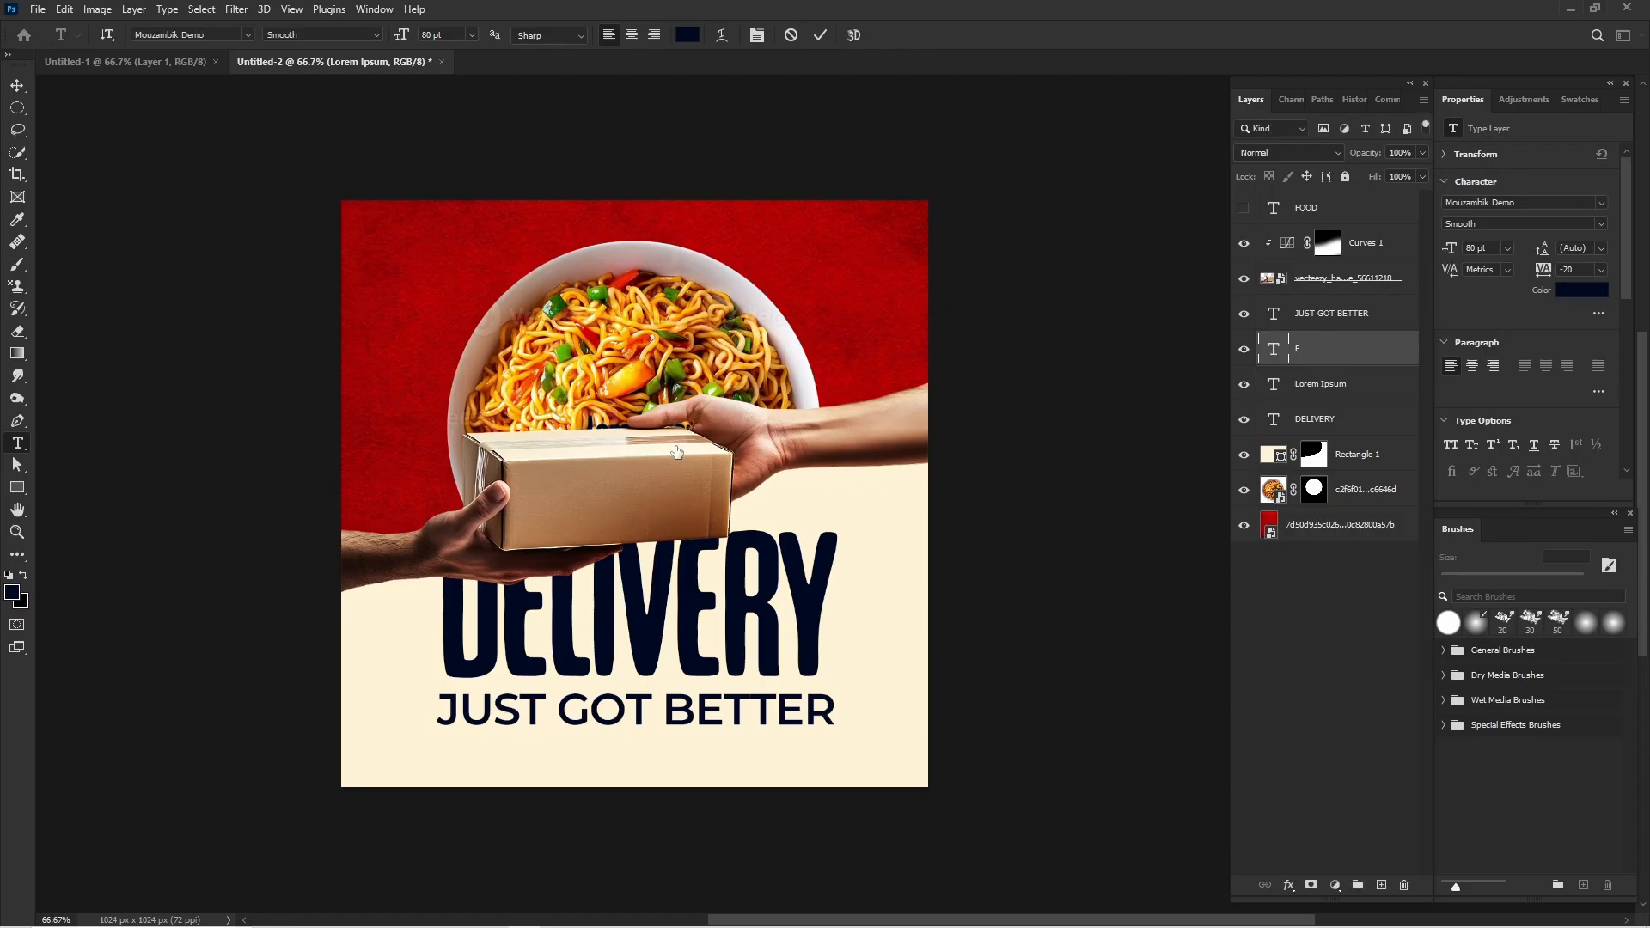
{"action": "left_click", "coordinate": [1273, 351]}
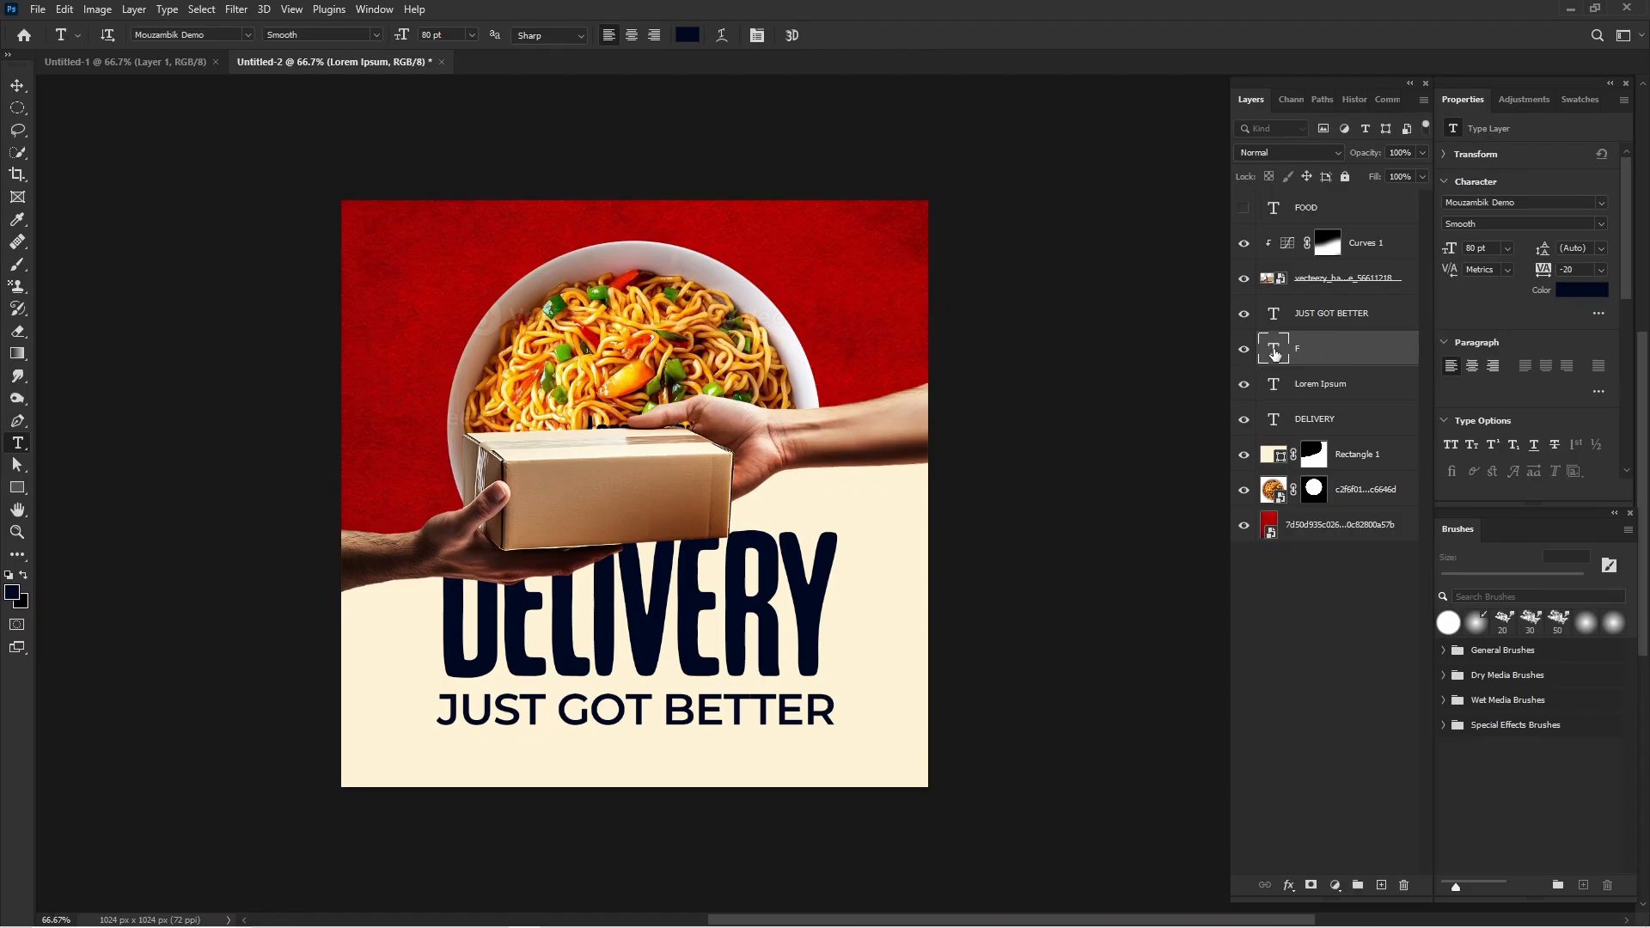
Colour the new package text white (ffffff), complete it as "FOOD" and move its layer to the top of the stack.
{"action": "left_click", "coordinate": [610, 456]}
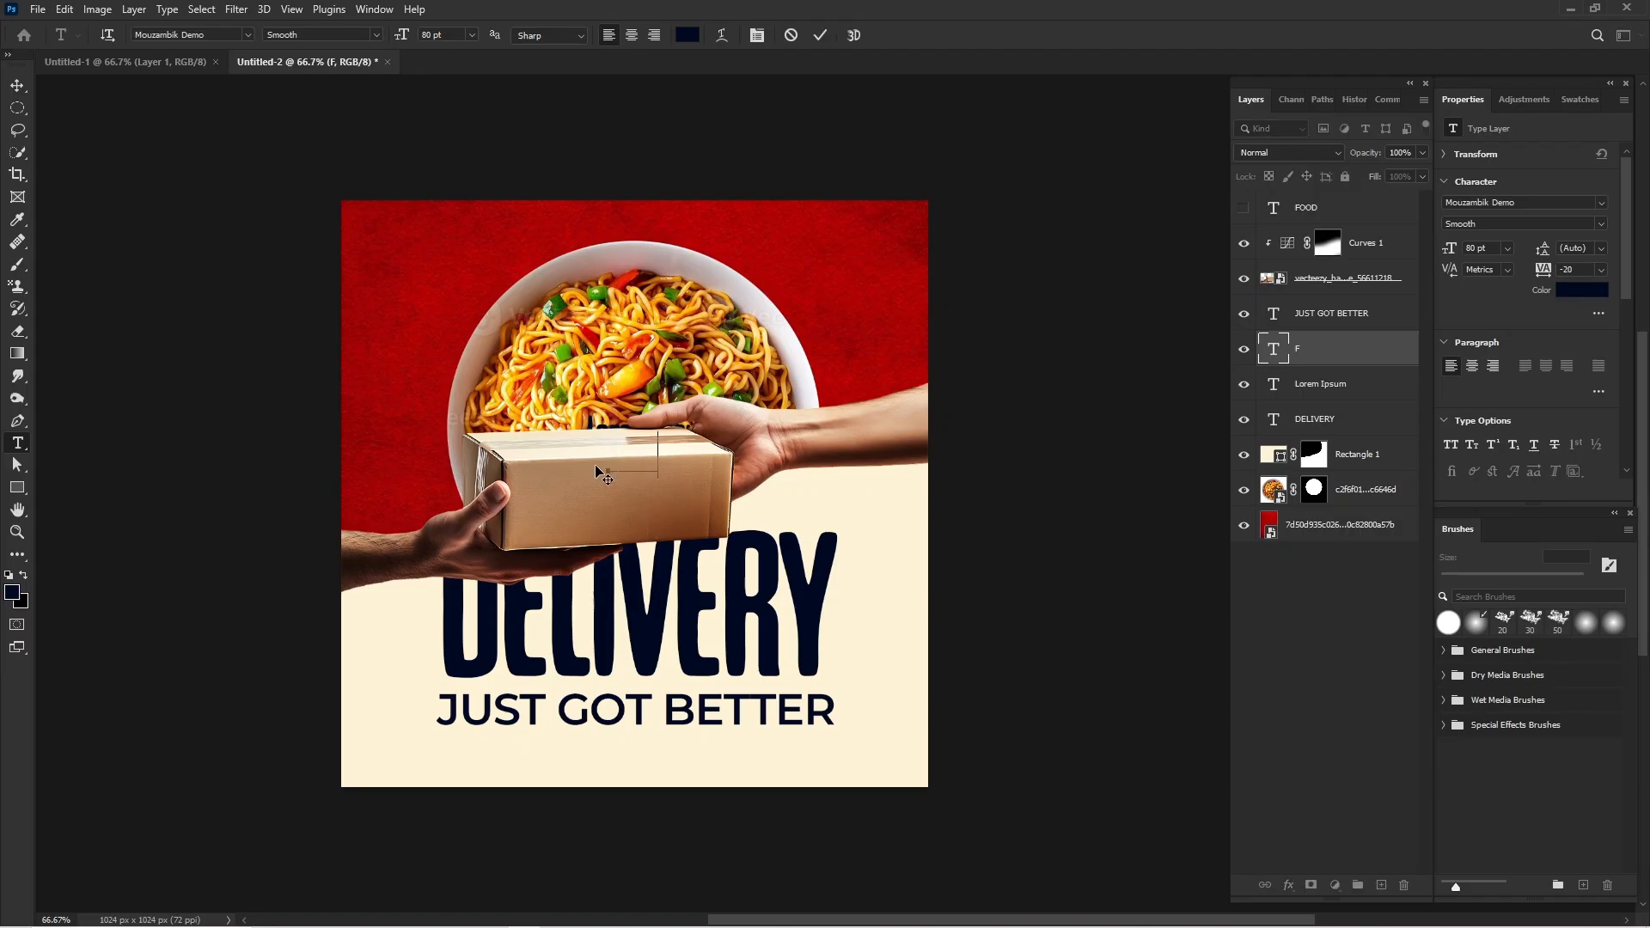
{"action": "key", "text": "ctrl+a"}
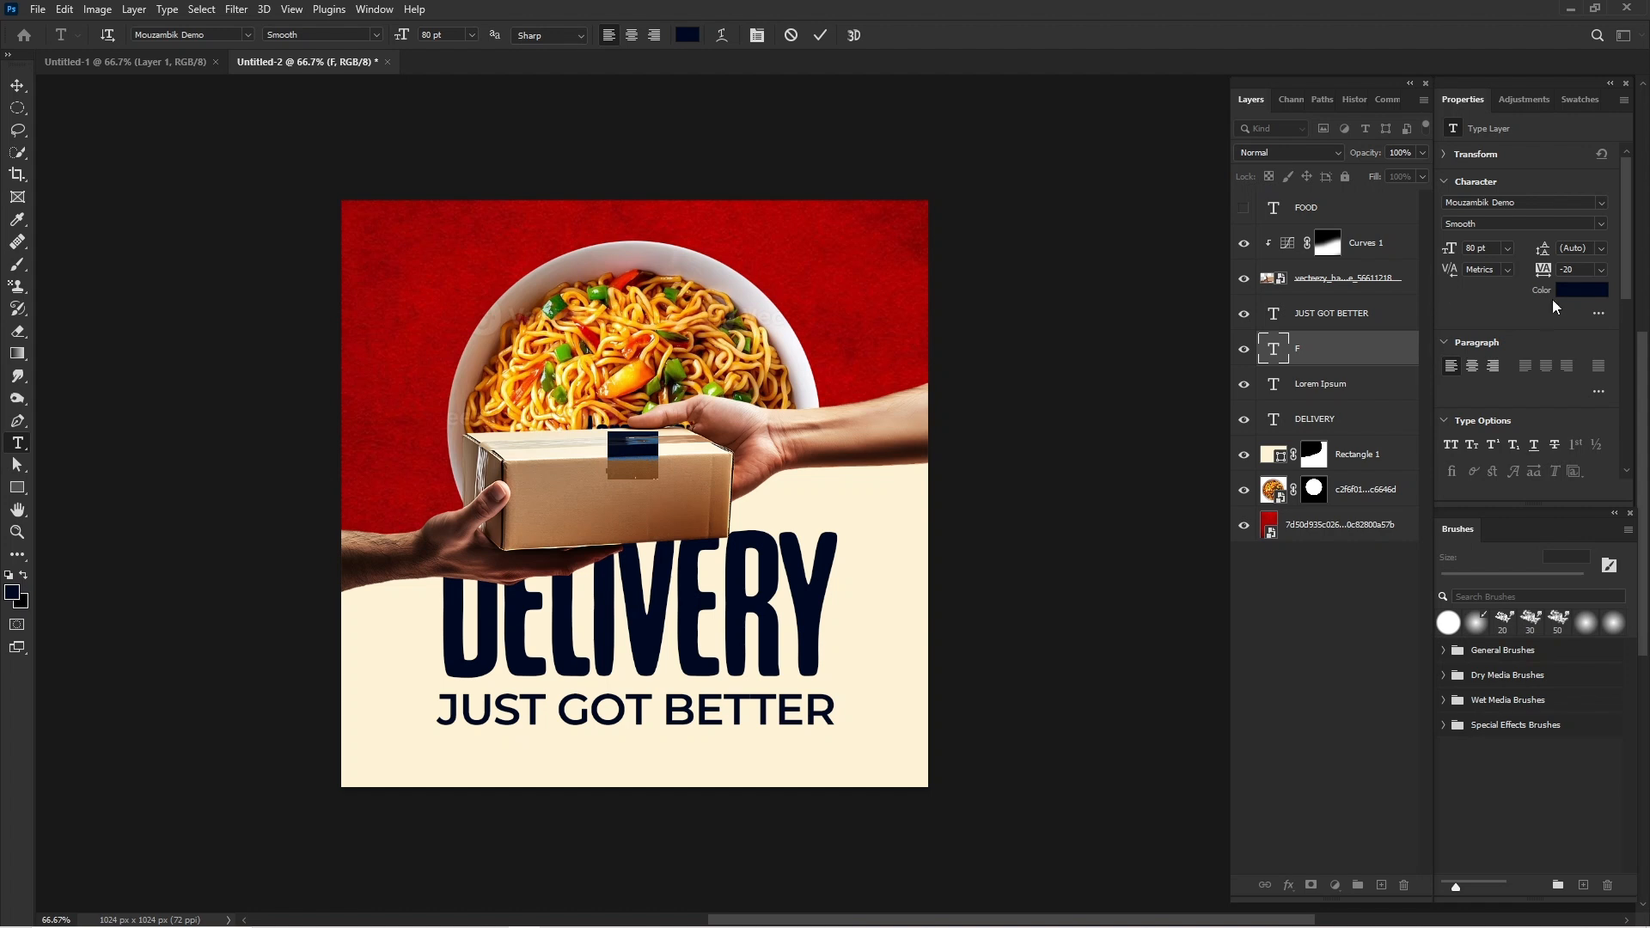
{"action": "left_click", "coordinate": [1585, 289]}
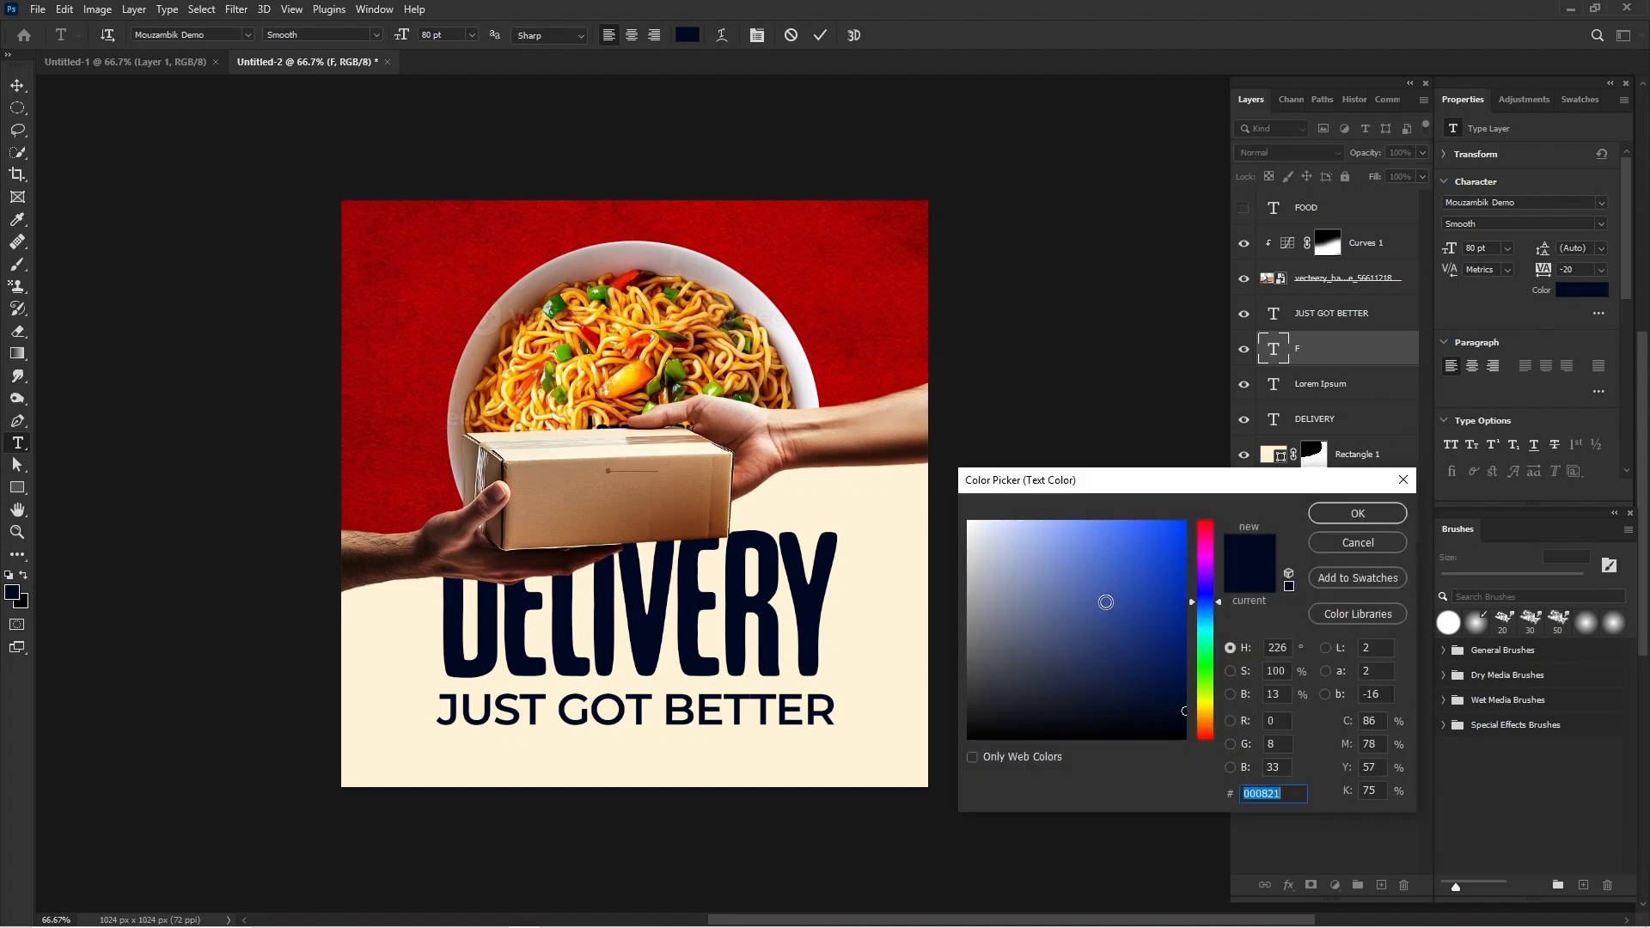
{"action": "left_click_drag", "start_coordinate": [1106, 603], "coordinate": [967, 520]}
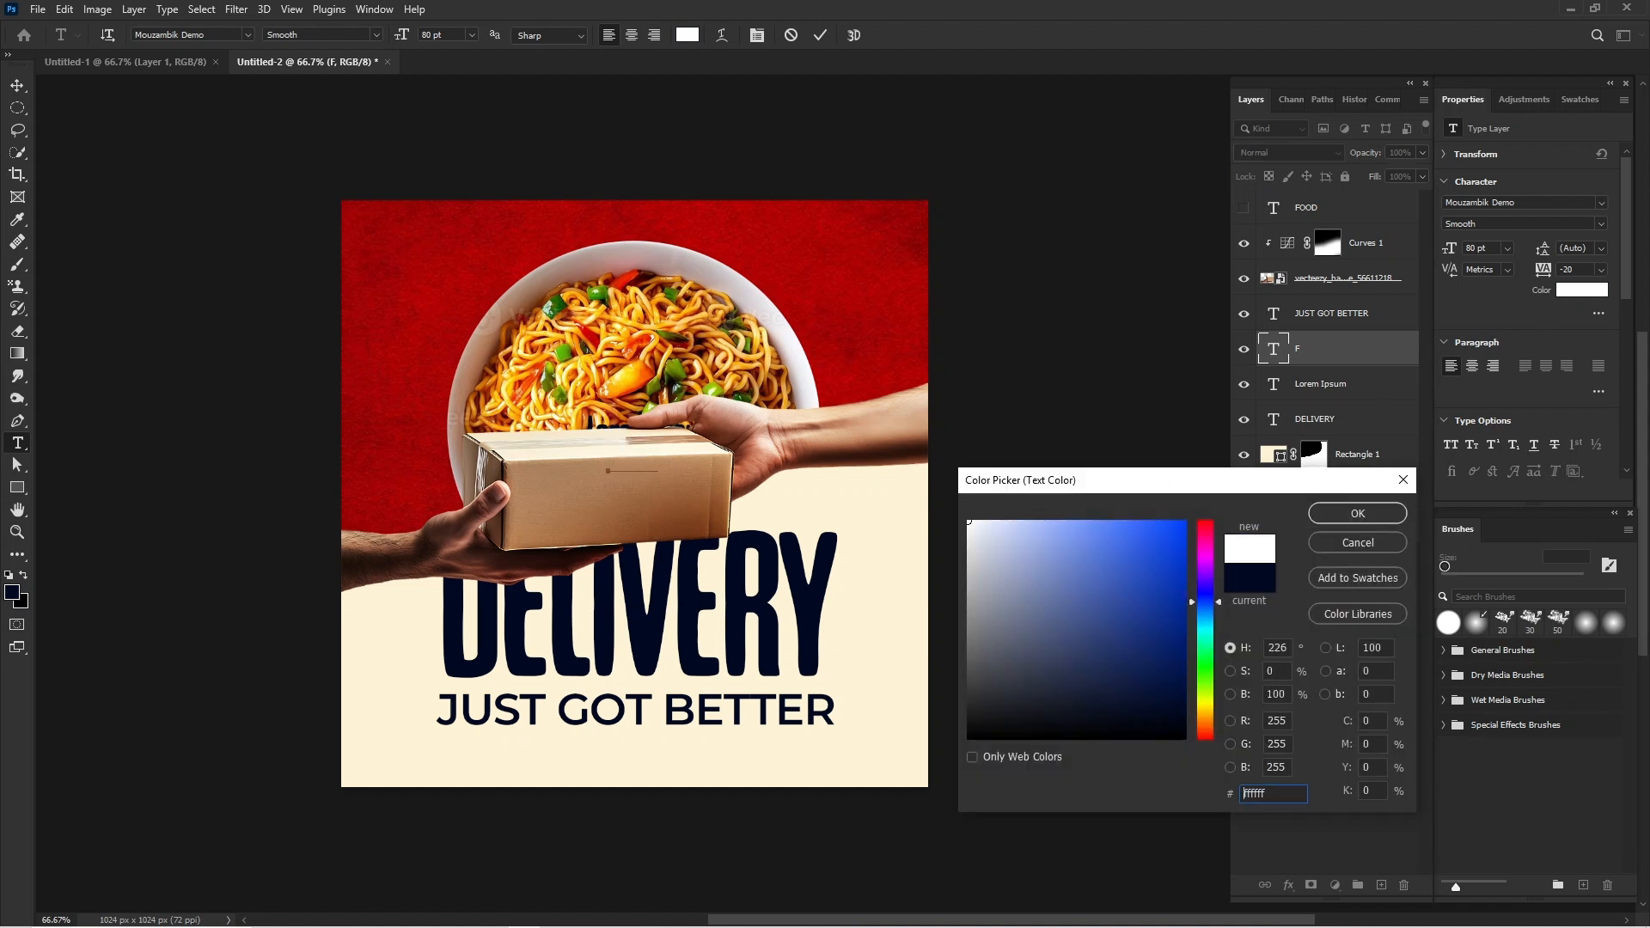
{"action": "left_click", "coordinate": [1401, 516]}
{"action": "left_click_drag", "start_coordinate": [1334, 349], "coordinate": [1323, 206]}
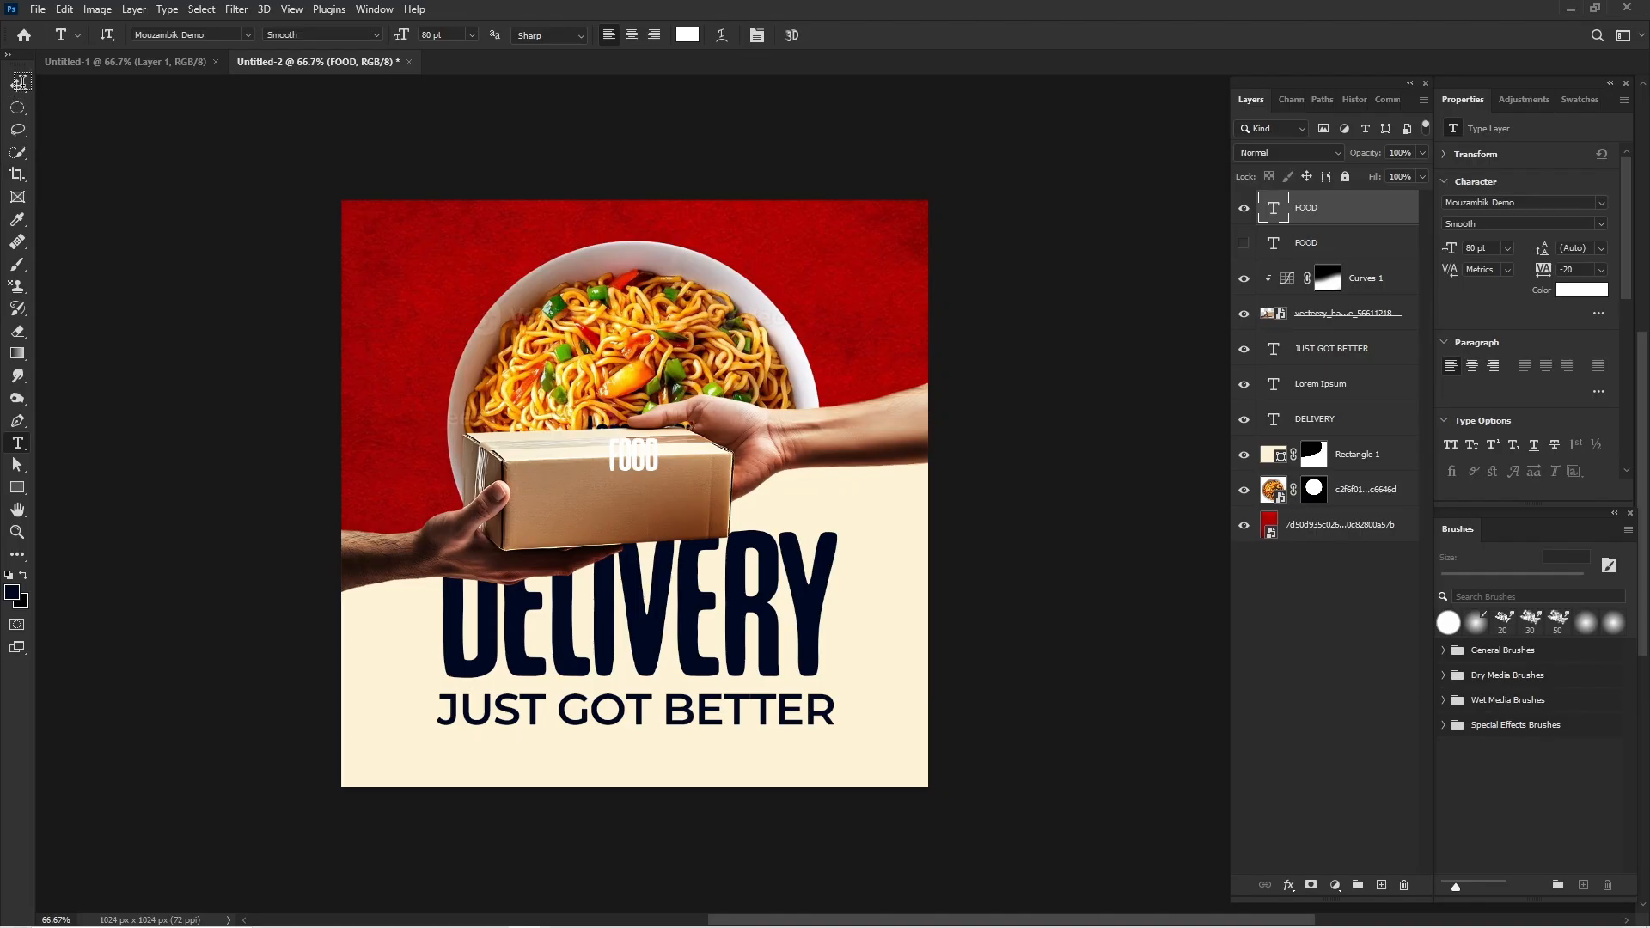
Enlarge the white "FOOD" text to about 146 pt and position it on the front face of the package.
{"action": "left_click", "coordinate": [18, 84]}
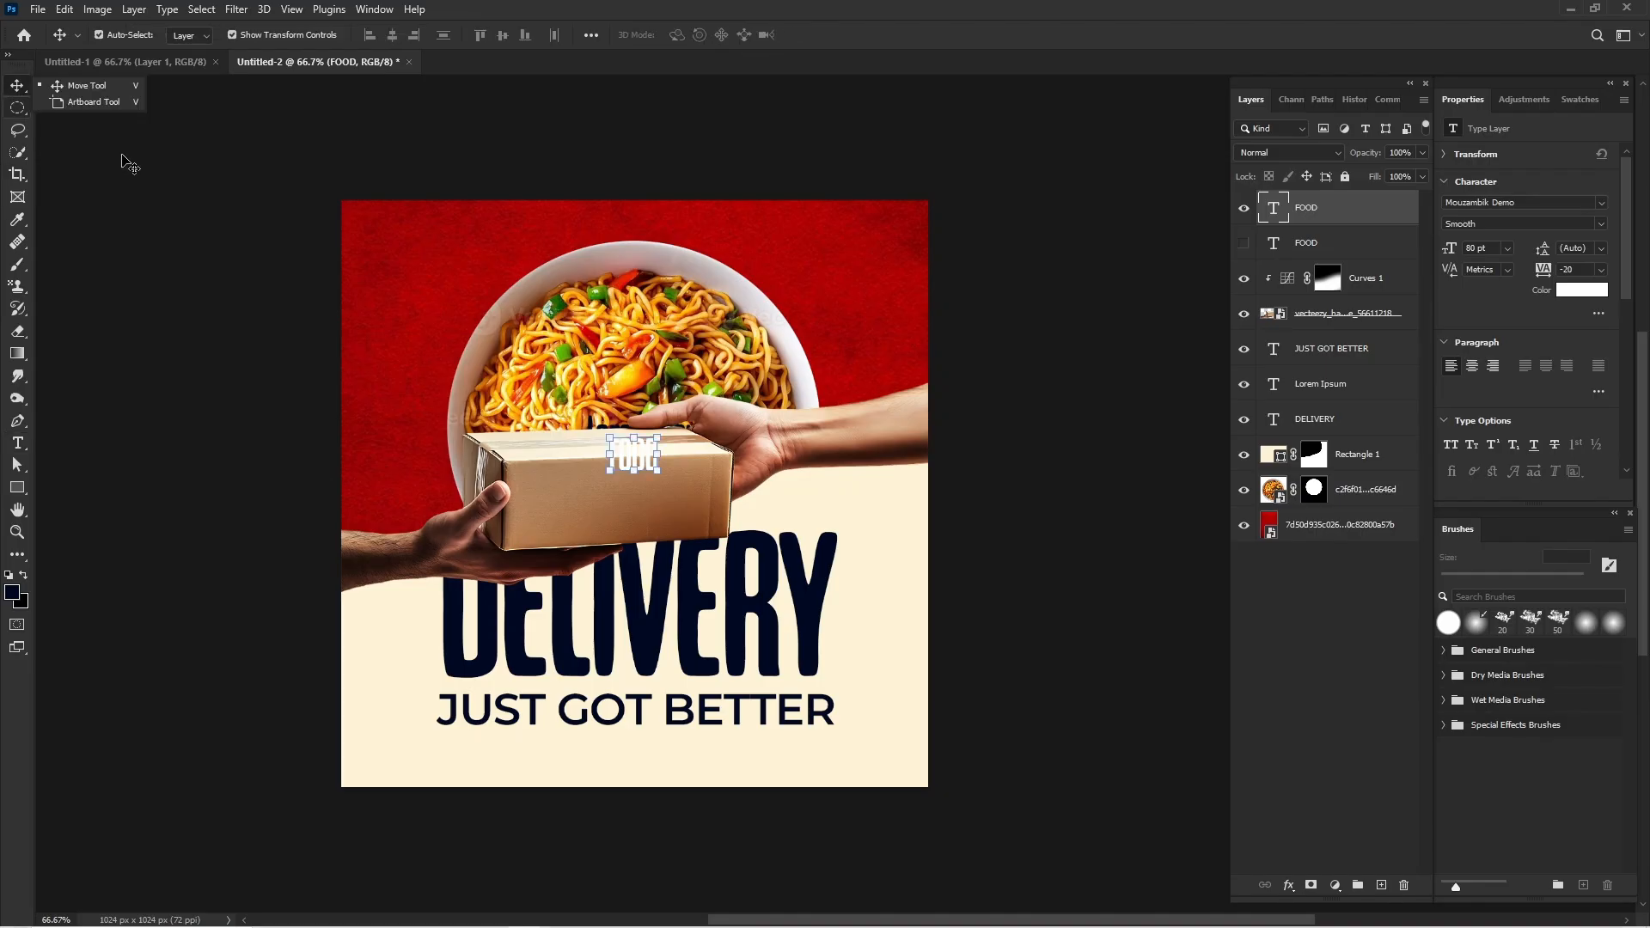
{"action": "left_click_drag", "start_coordinate": [623, 467], "coordinate": [640, 520]}
{"action": "key", "text": "ctrl+t"}
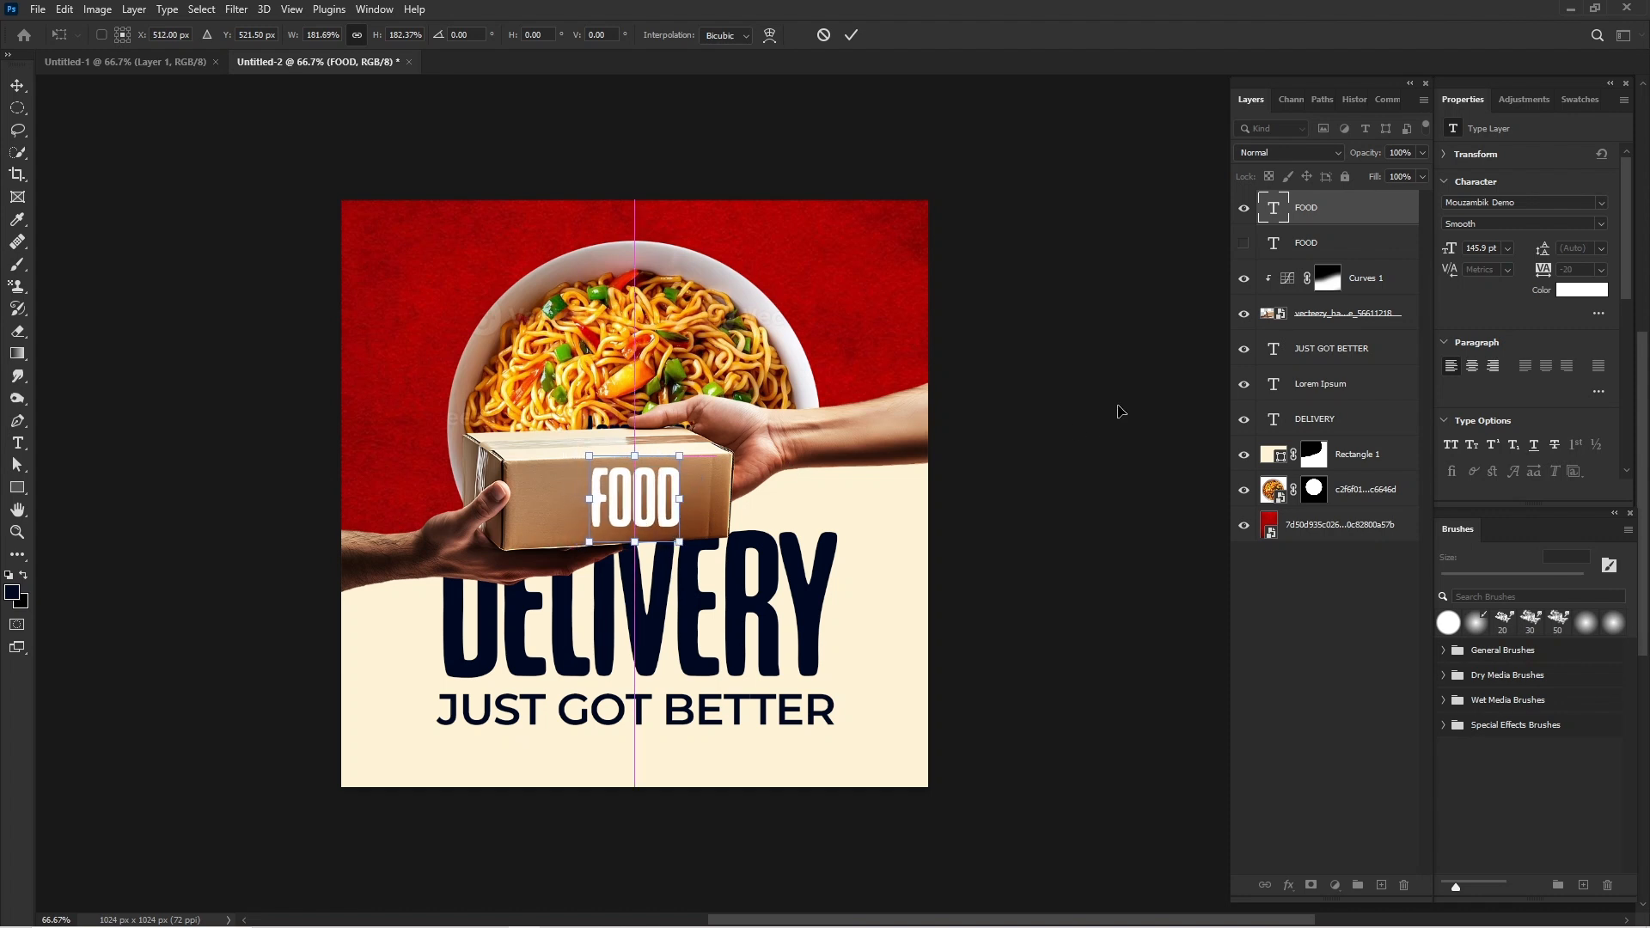
{"action": "key", "text": "Down"}
{"action": "key", "text": "Down"}
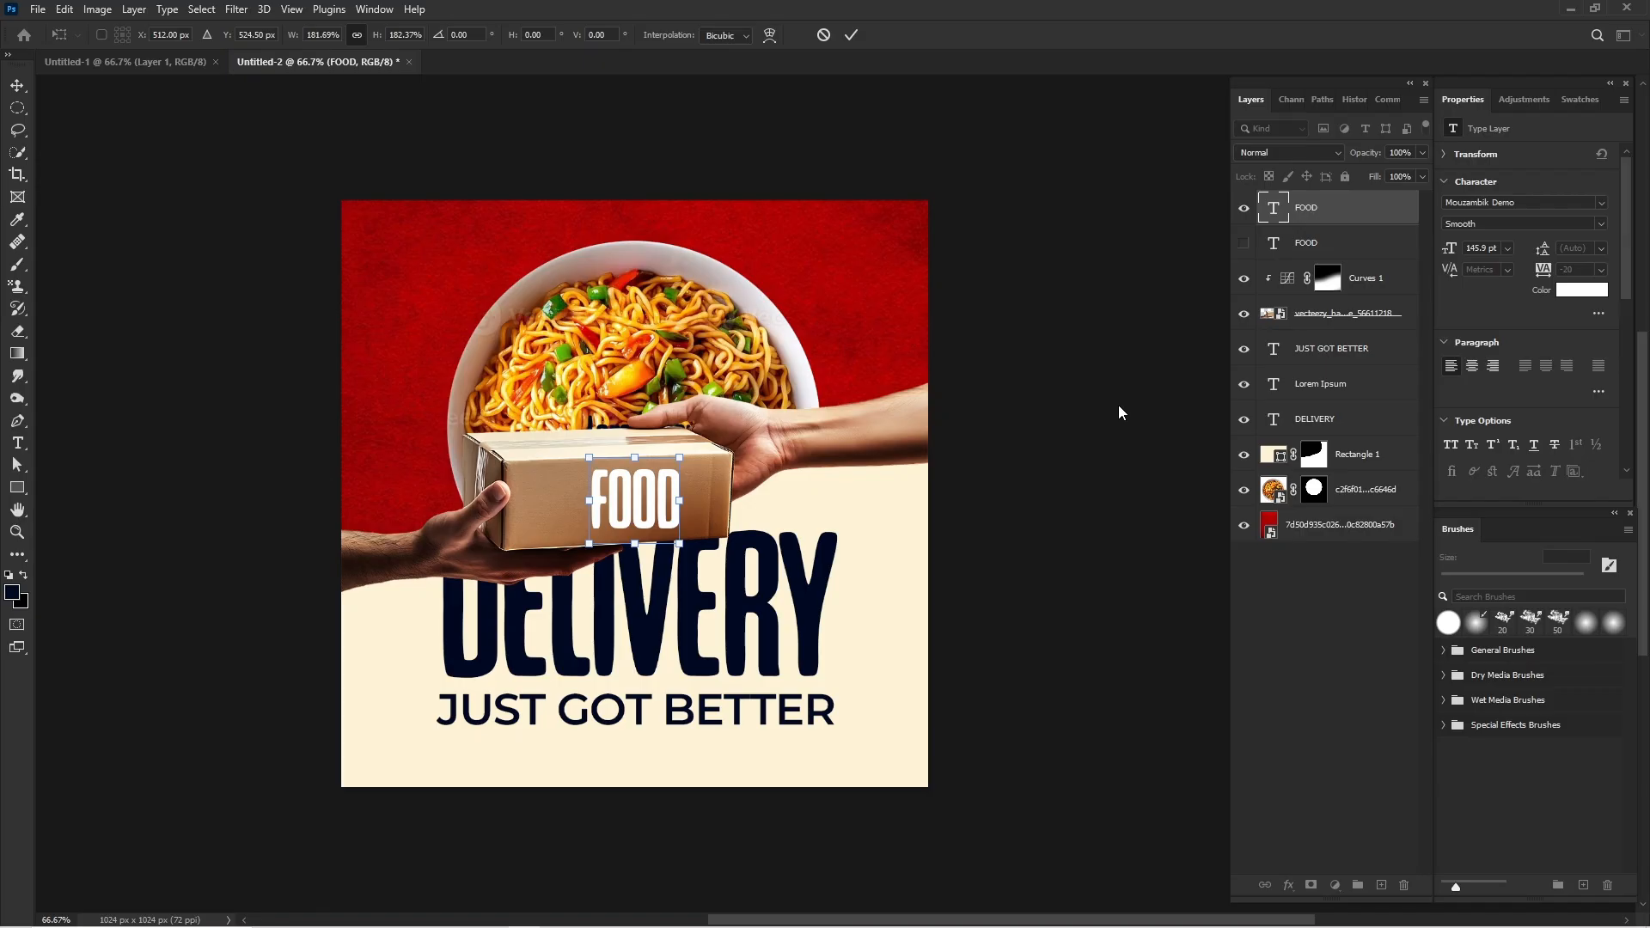
{"action": "key", "text": "Left"}
{"action": "key", "text": "Return"}
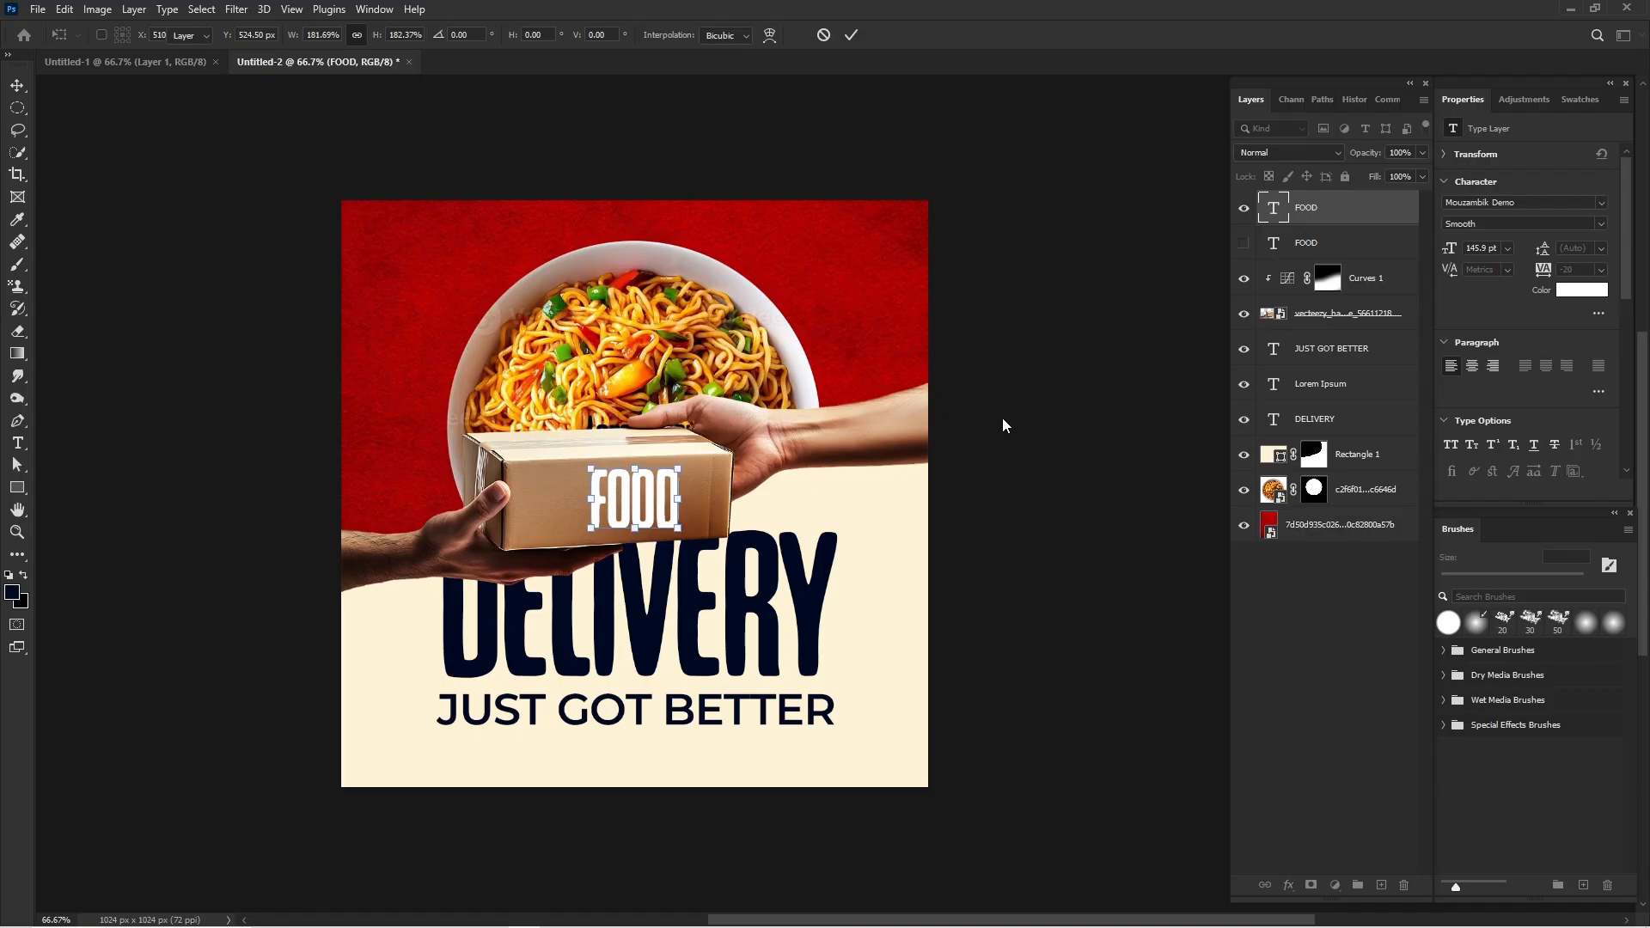
{"action": "left_click", "coordinate": [914, 434]}
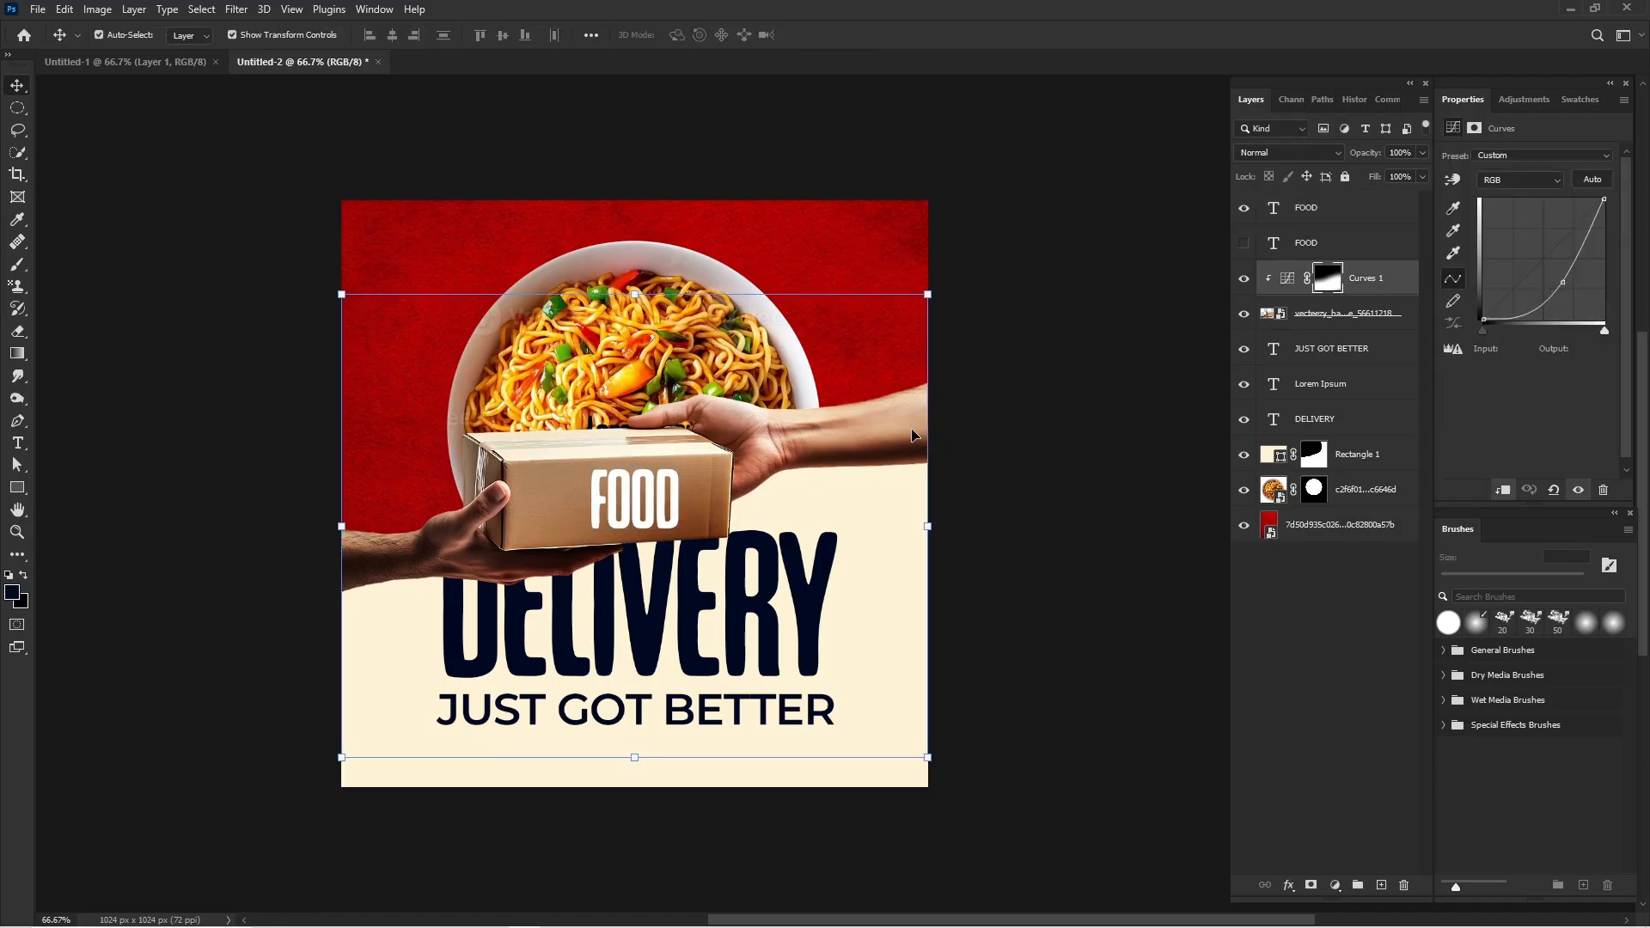
{"action": "left_click_drag", "start_coordinate": [929, 525], "coordinate": [977, 520]}
{"action": "key", "text": "ctrl+z"}
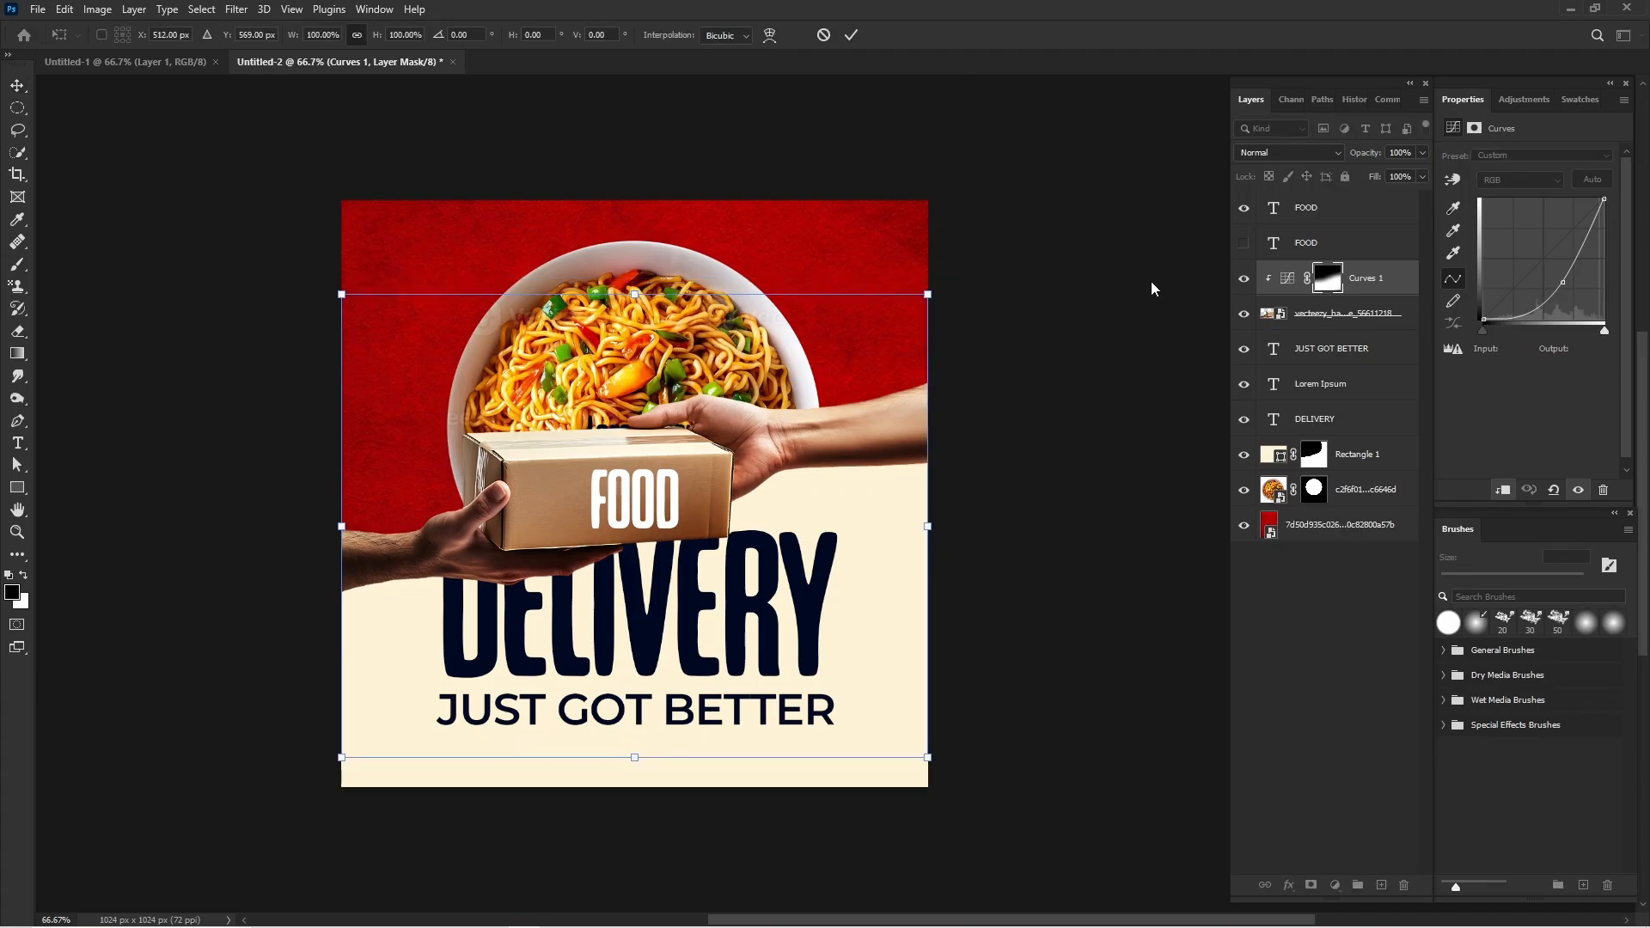
Scale the hands-passing-package layer and its Curves adjustment together to about 107%, extending them past the canvas's right edge.
{"action": "left_click", "coordinate": [1317, 311]}
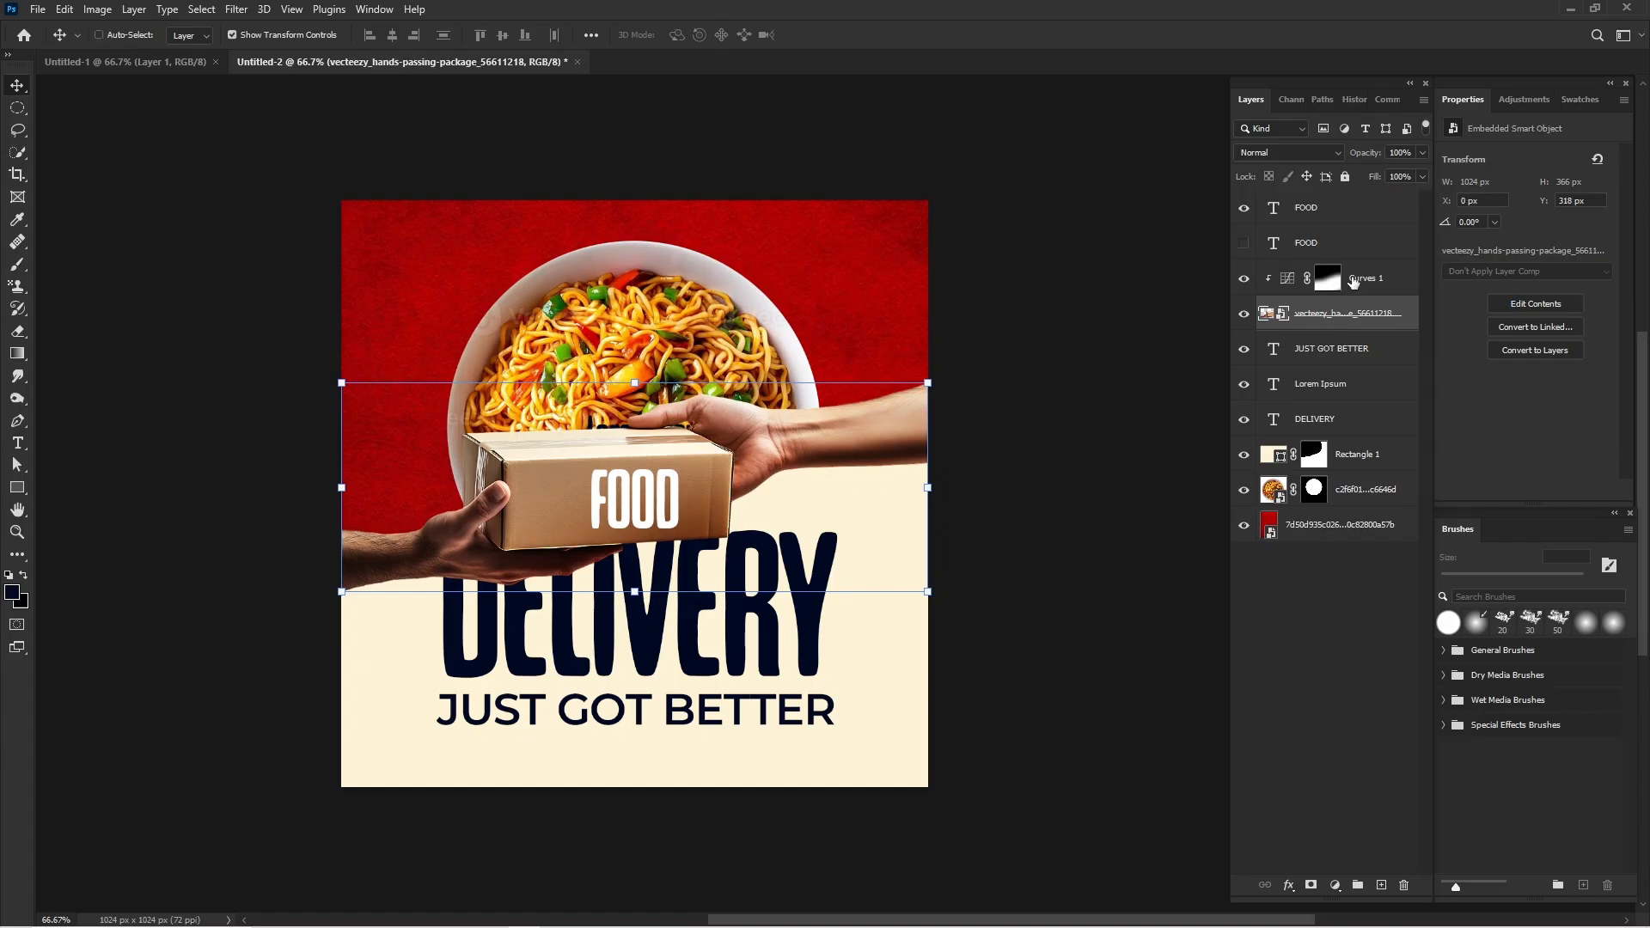
{"action": "left_click", "coordinate": [1352, 283], "text": "shift"}
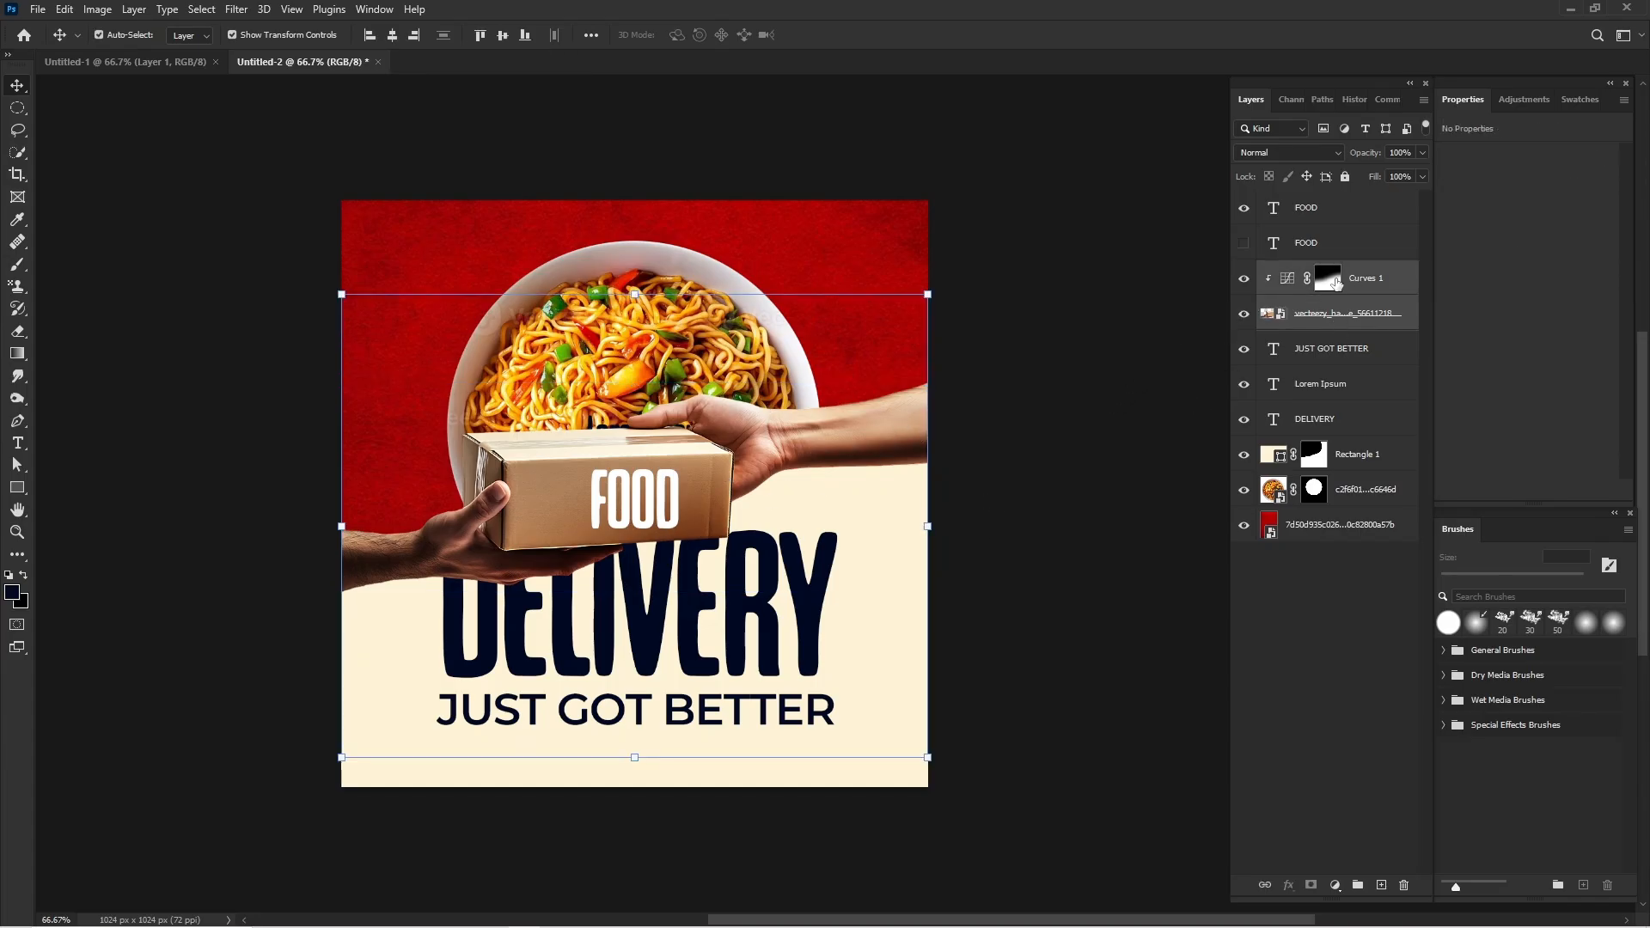
{"action": "left_click_drag", "start_coordinate": [935, 534], "coordinate": [975, 538]}
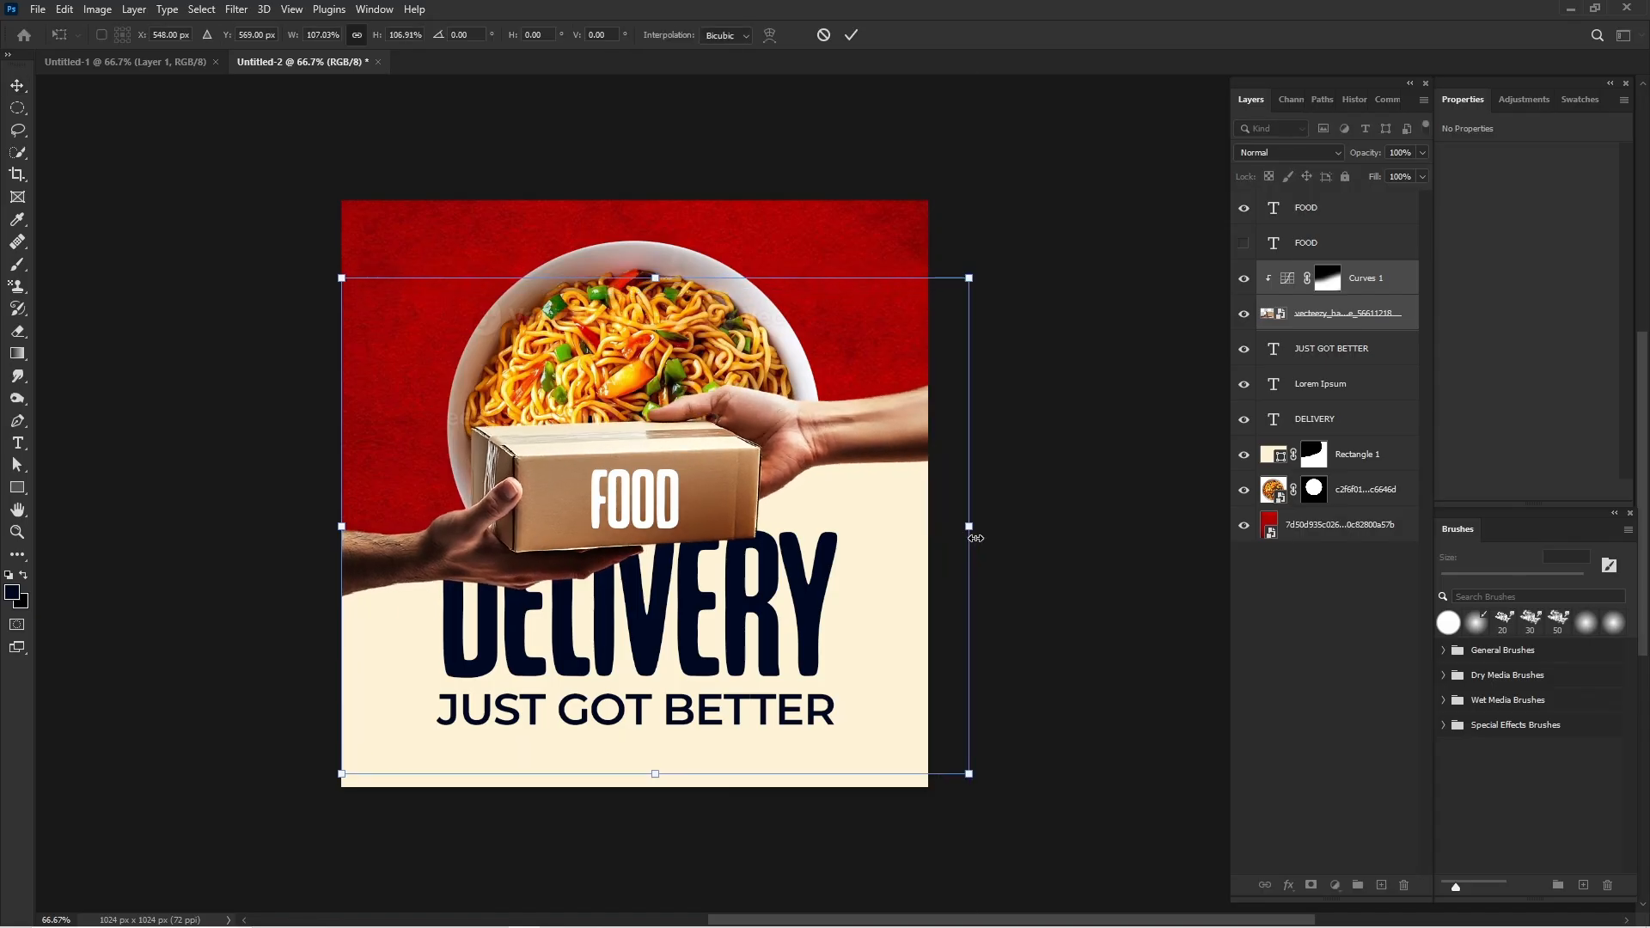
{"action": "key", "text": "Return"}
{"action": "left_click", "coordinate": [1083, 157]}
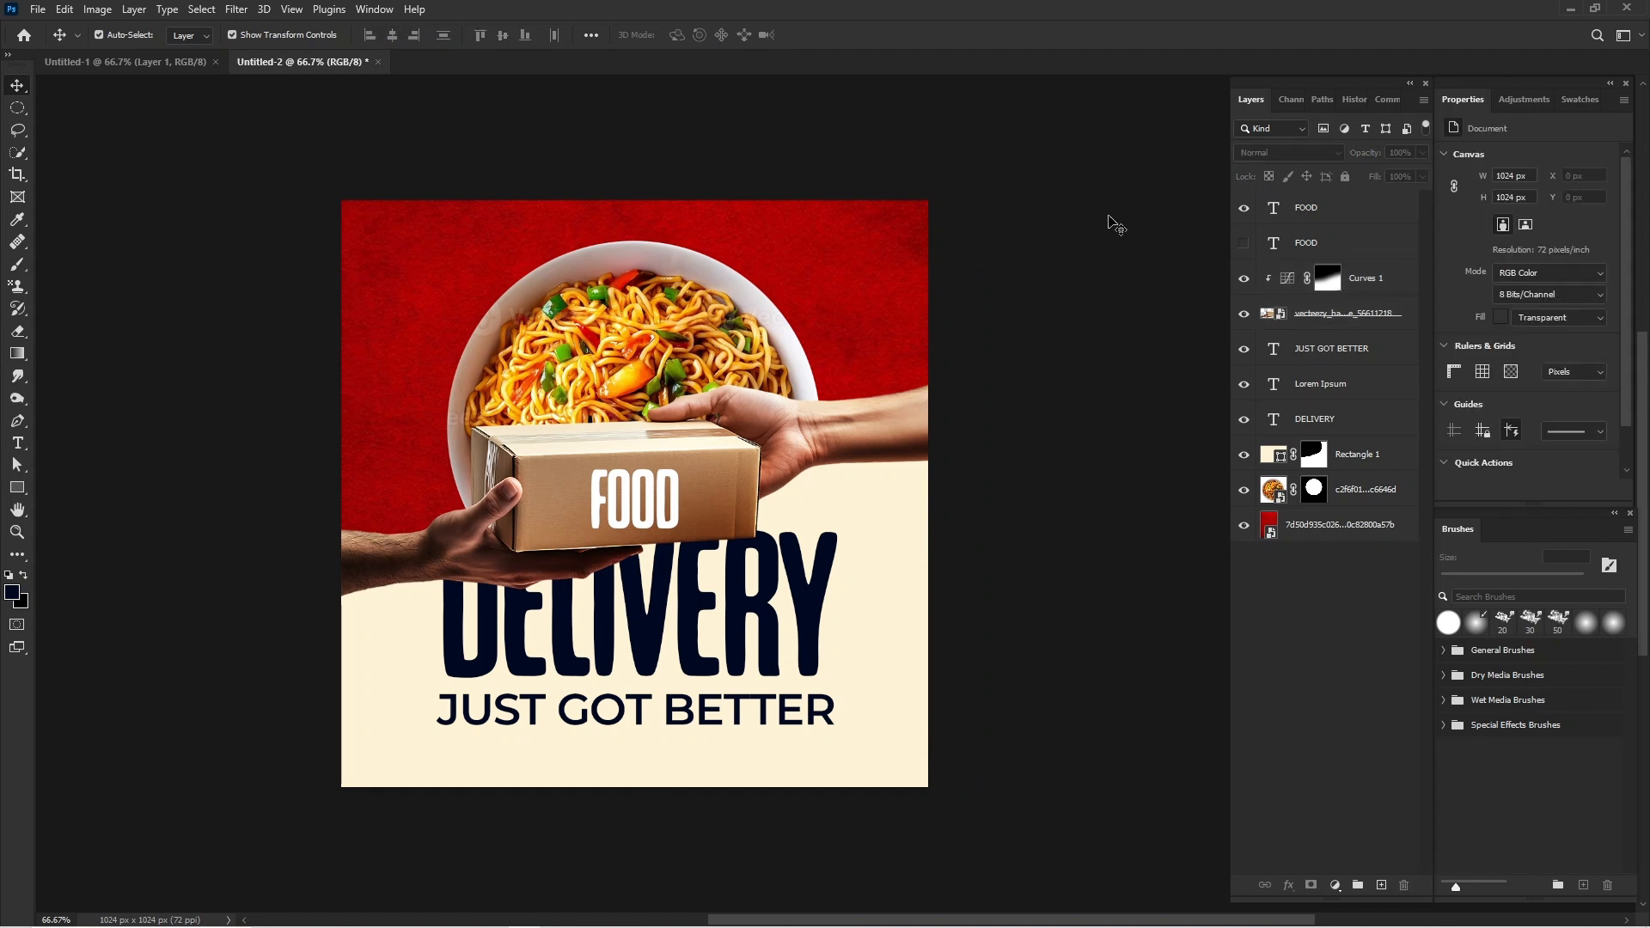
Place the map-pattern shipping box image from File Explorer's food delivery folder into the Photoshop flyer.
{"action": "mouse_move", "coordinate": [683, 915]}
{"action": "left_click", "coordinate": [720, 886]}
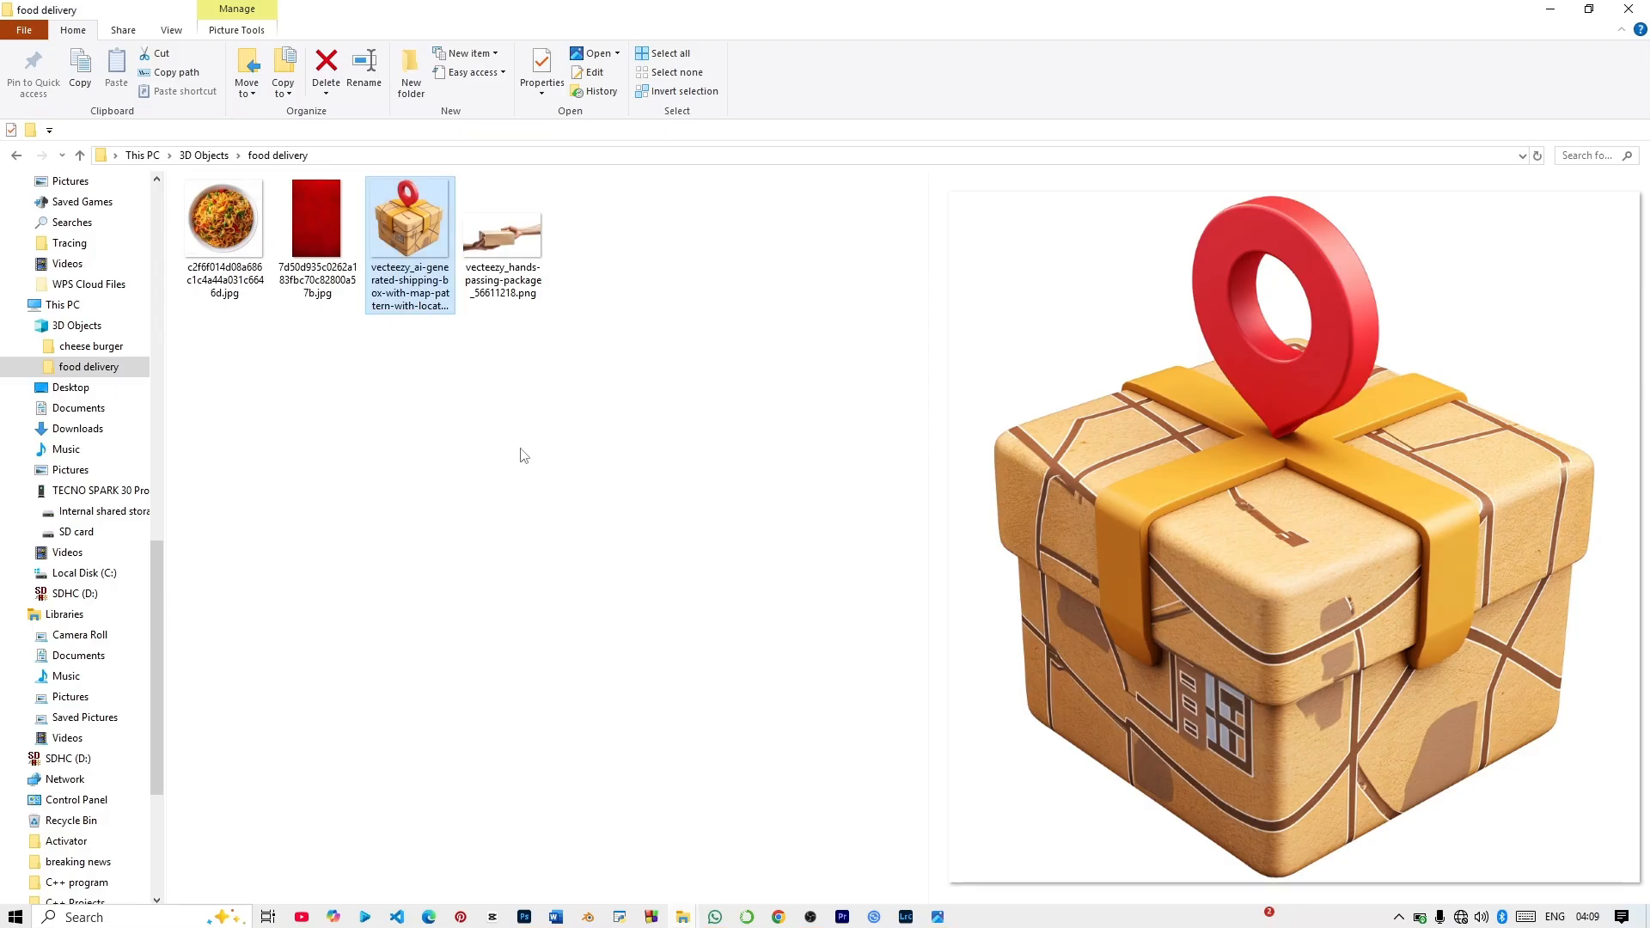
{"action": "left_click", "coordinate": [438, 379]}
{"action": "left_click_drag", "start_coordinate": [446, 232], "coordinate": [568, 642]}
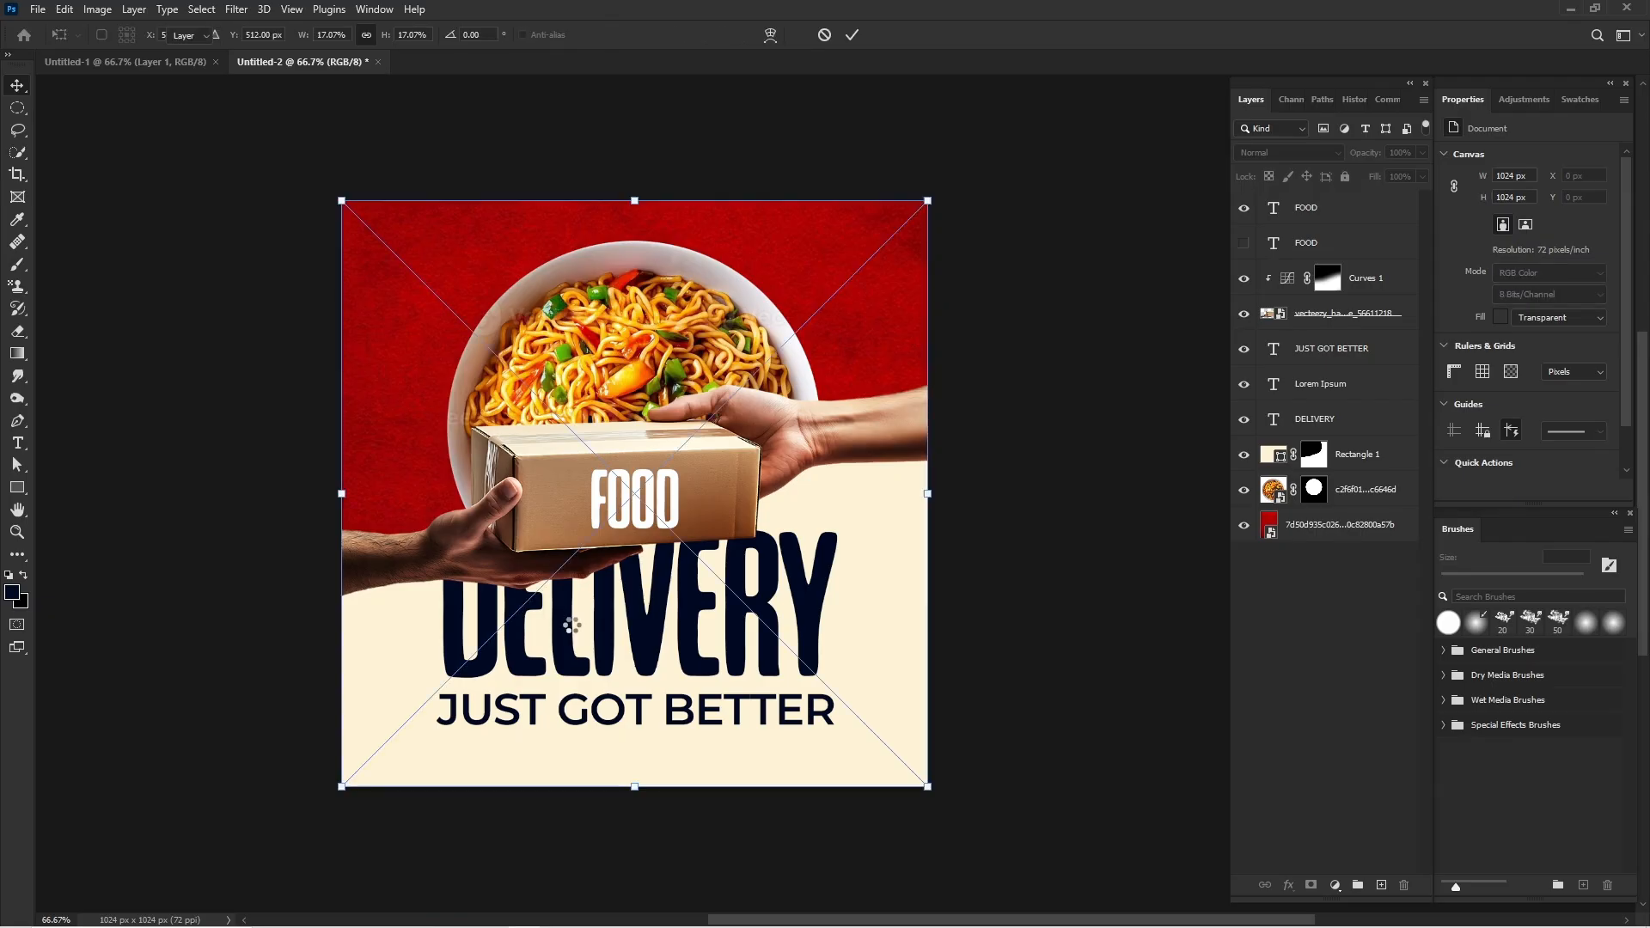
{"action": "key", "text": "Return"}
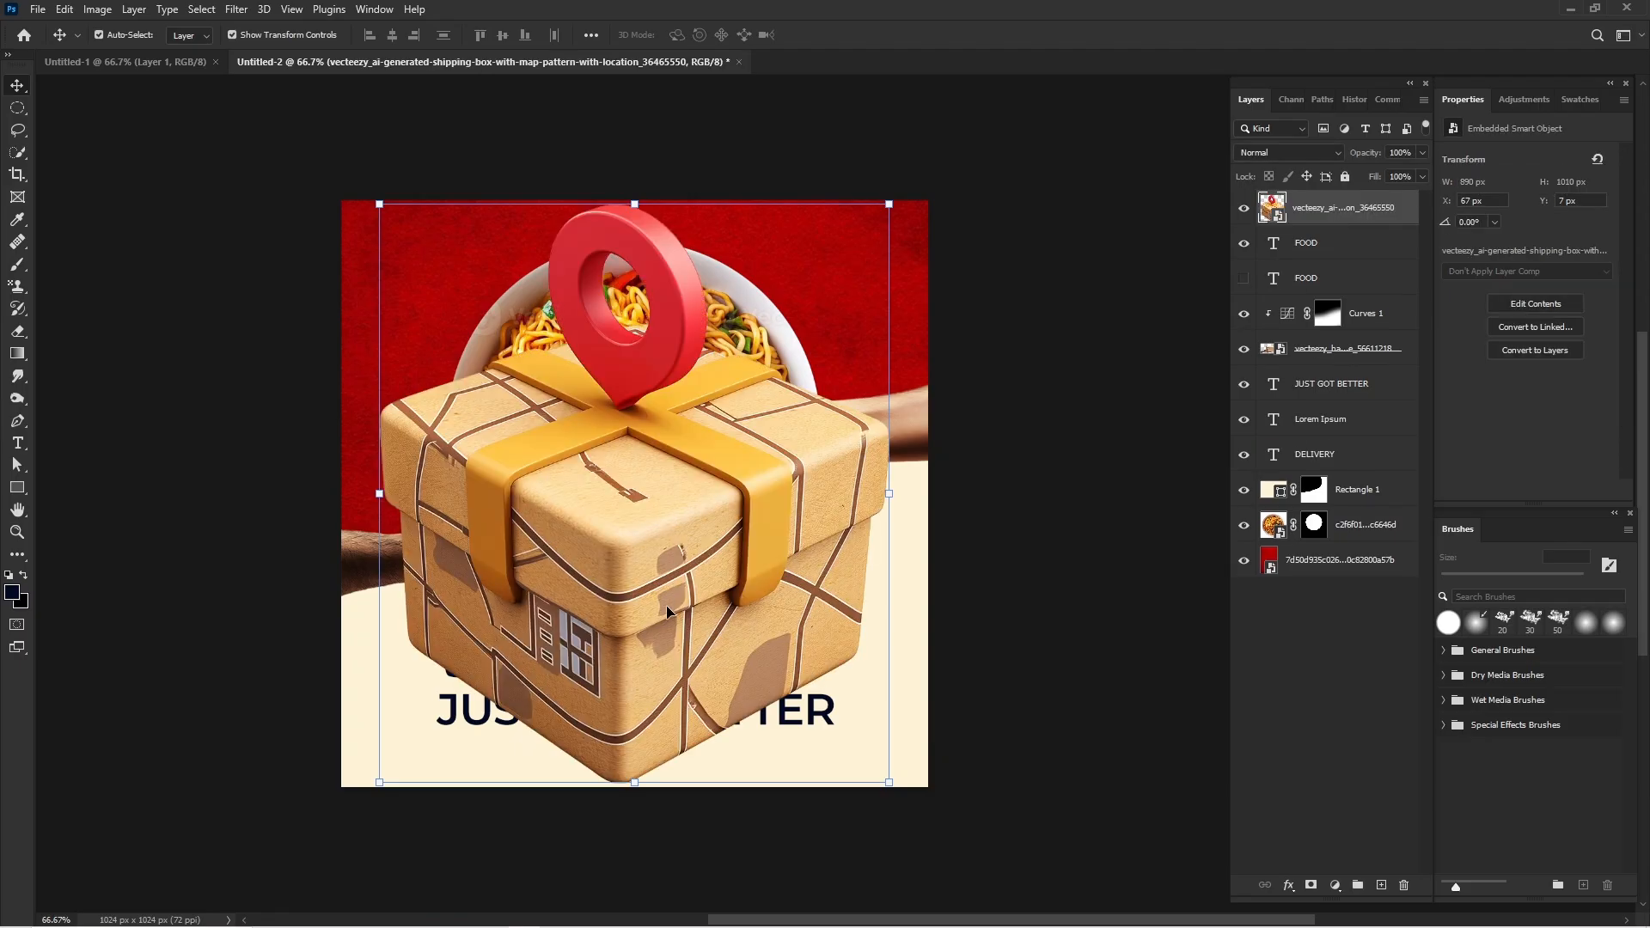
Shrink the shipping box to about 260 px wide and tuck it partly off the canvas's lower-right corner.
{"action": "left_click_drag", "start_coordinate": [636, 784], "coordinate": [614, 400]}
{"action": "left_click_drag", "start_coordinate": [622, 274], "coordinate": [909, 775]}
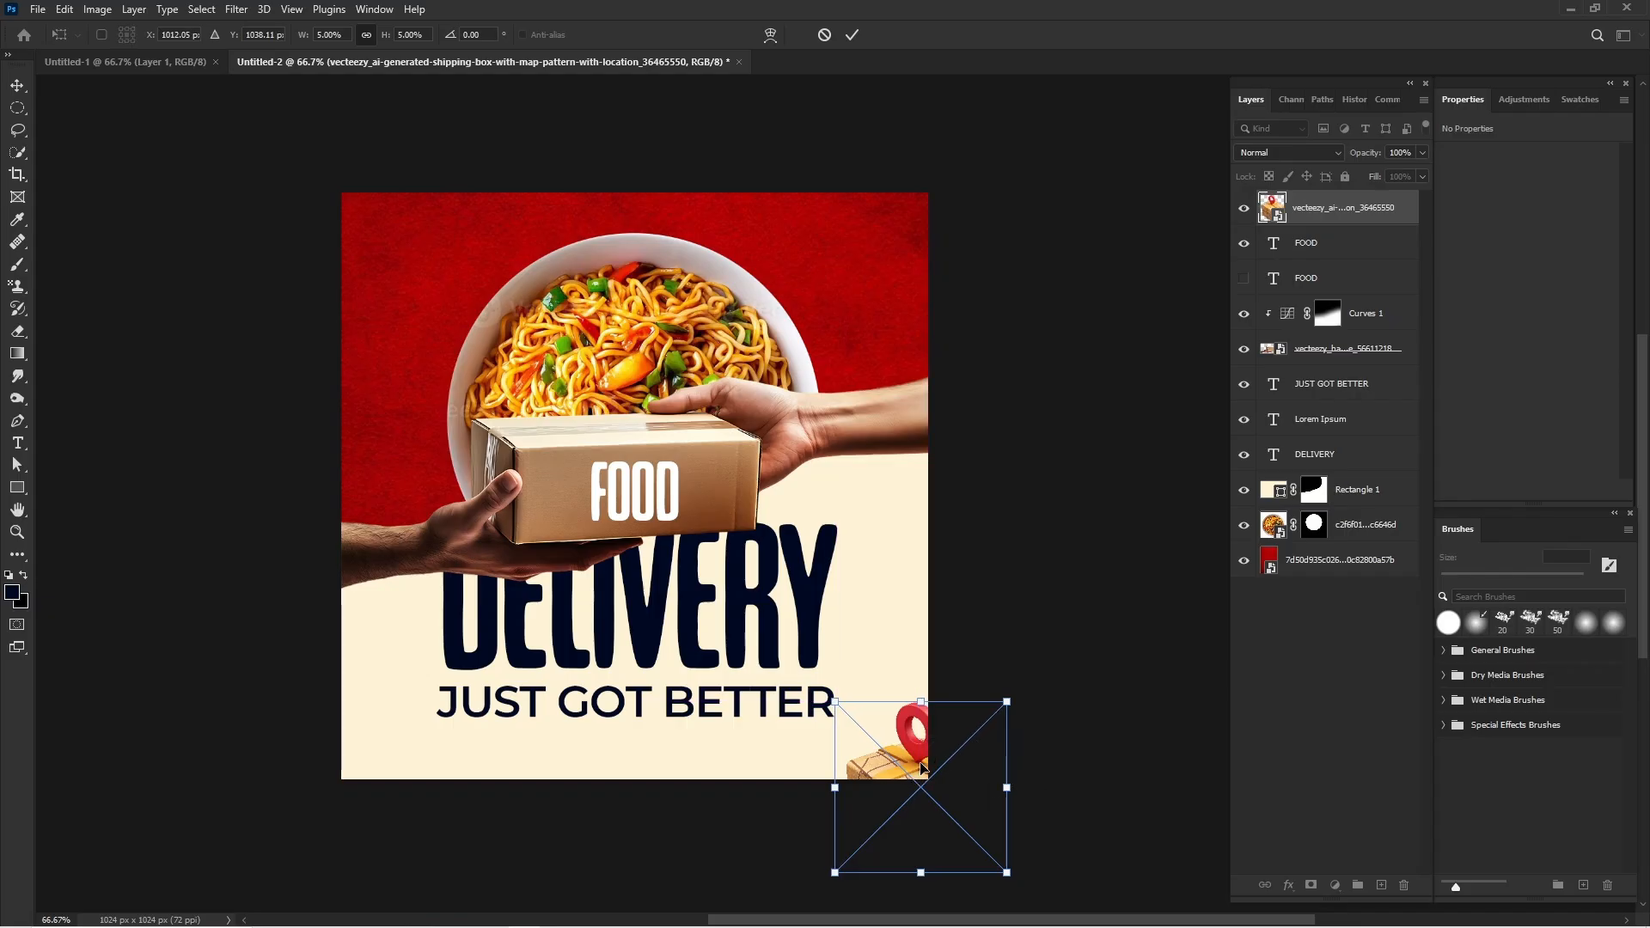
{"action": "key", "text": "Return"}
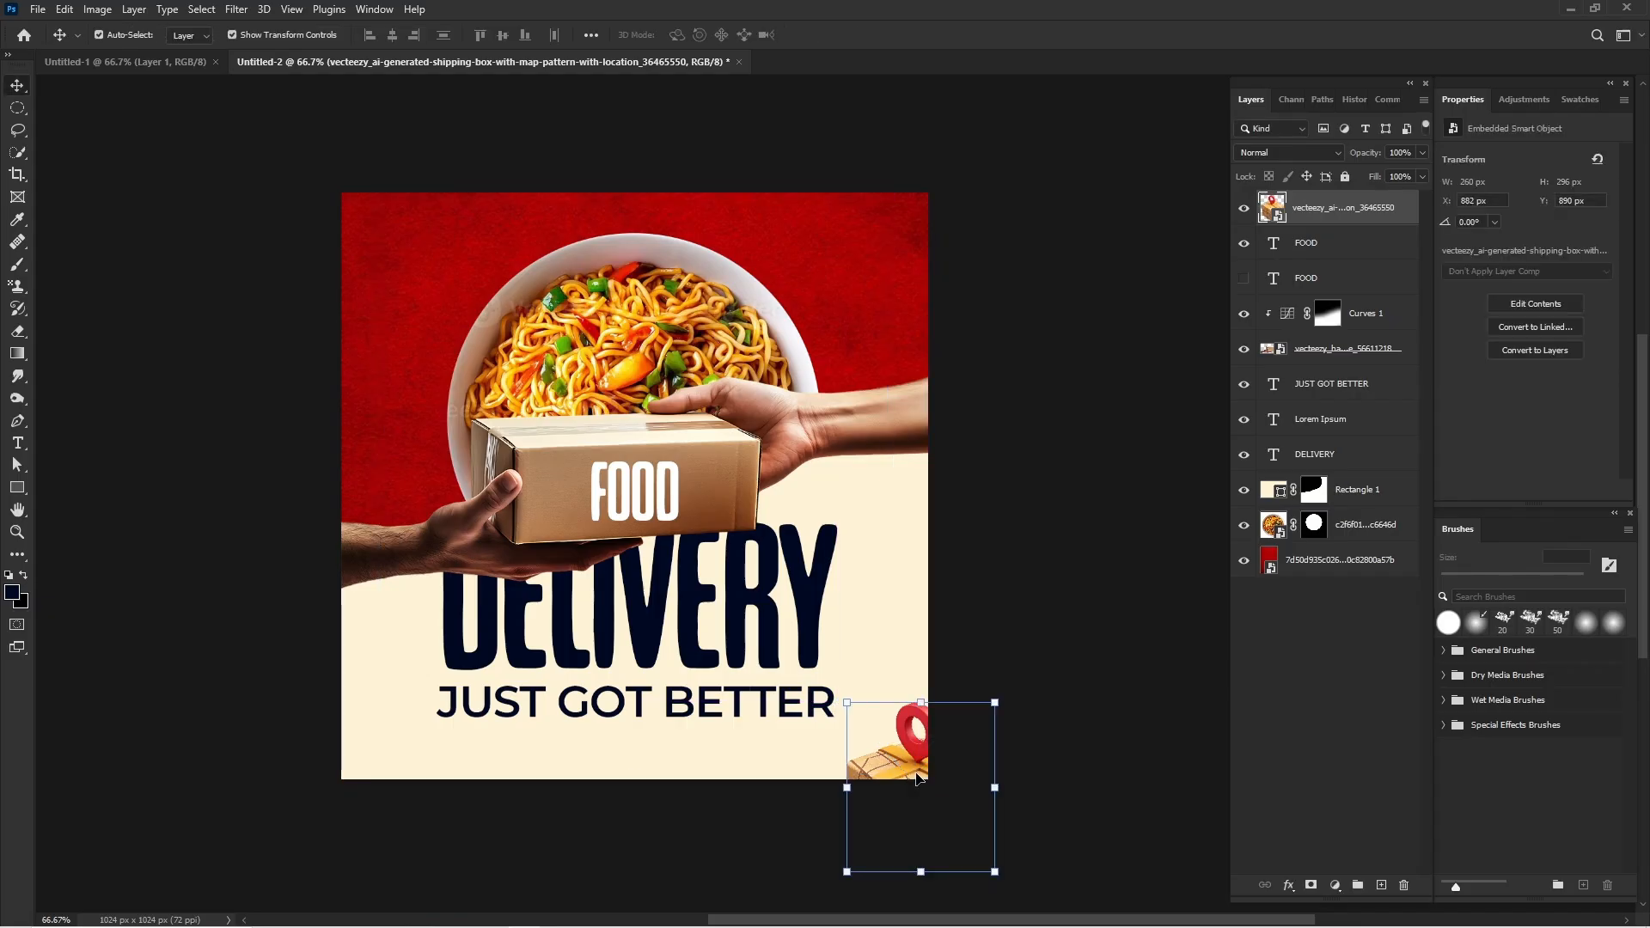
Duplicate the small shipping box to the canvas's upper-left corner, partly outside the left edge.
{"action": "left_click_drag", "start_coordinate": [910, 775], "coordinate": [328, 245]}
{"action": "left_click", "coordinate": [449, 249]}
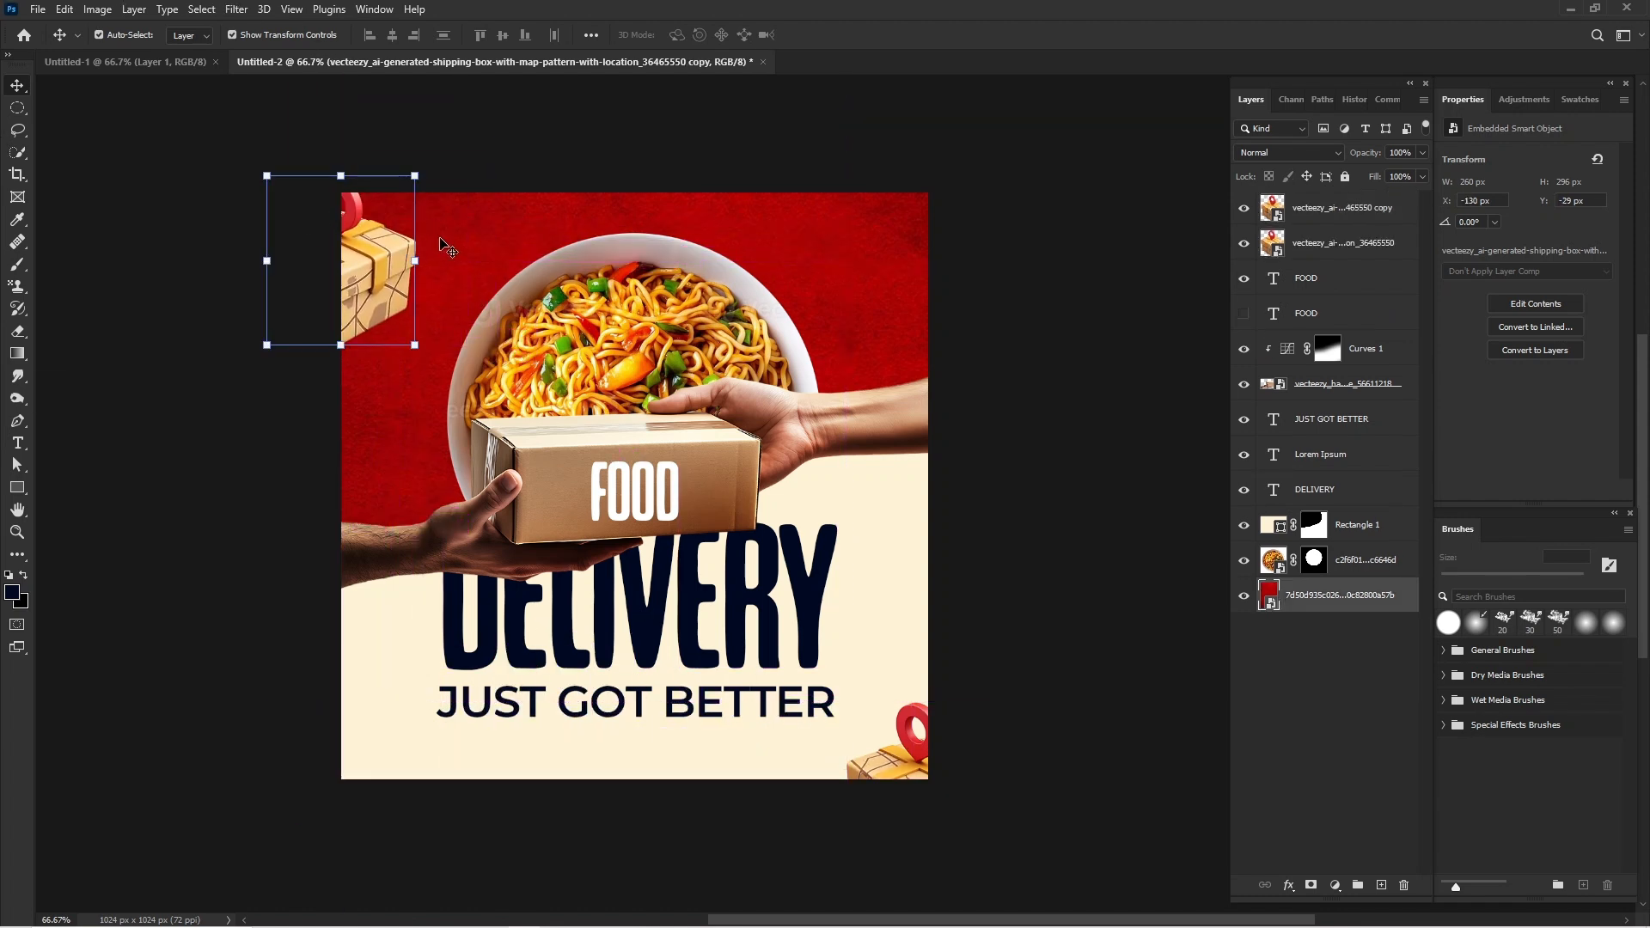
{"action": "left_click", "coordinate": [351, 269]}
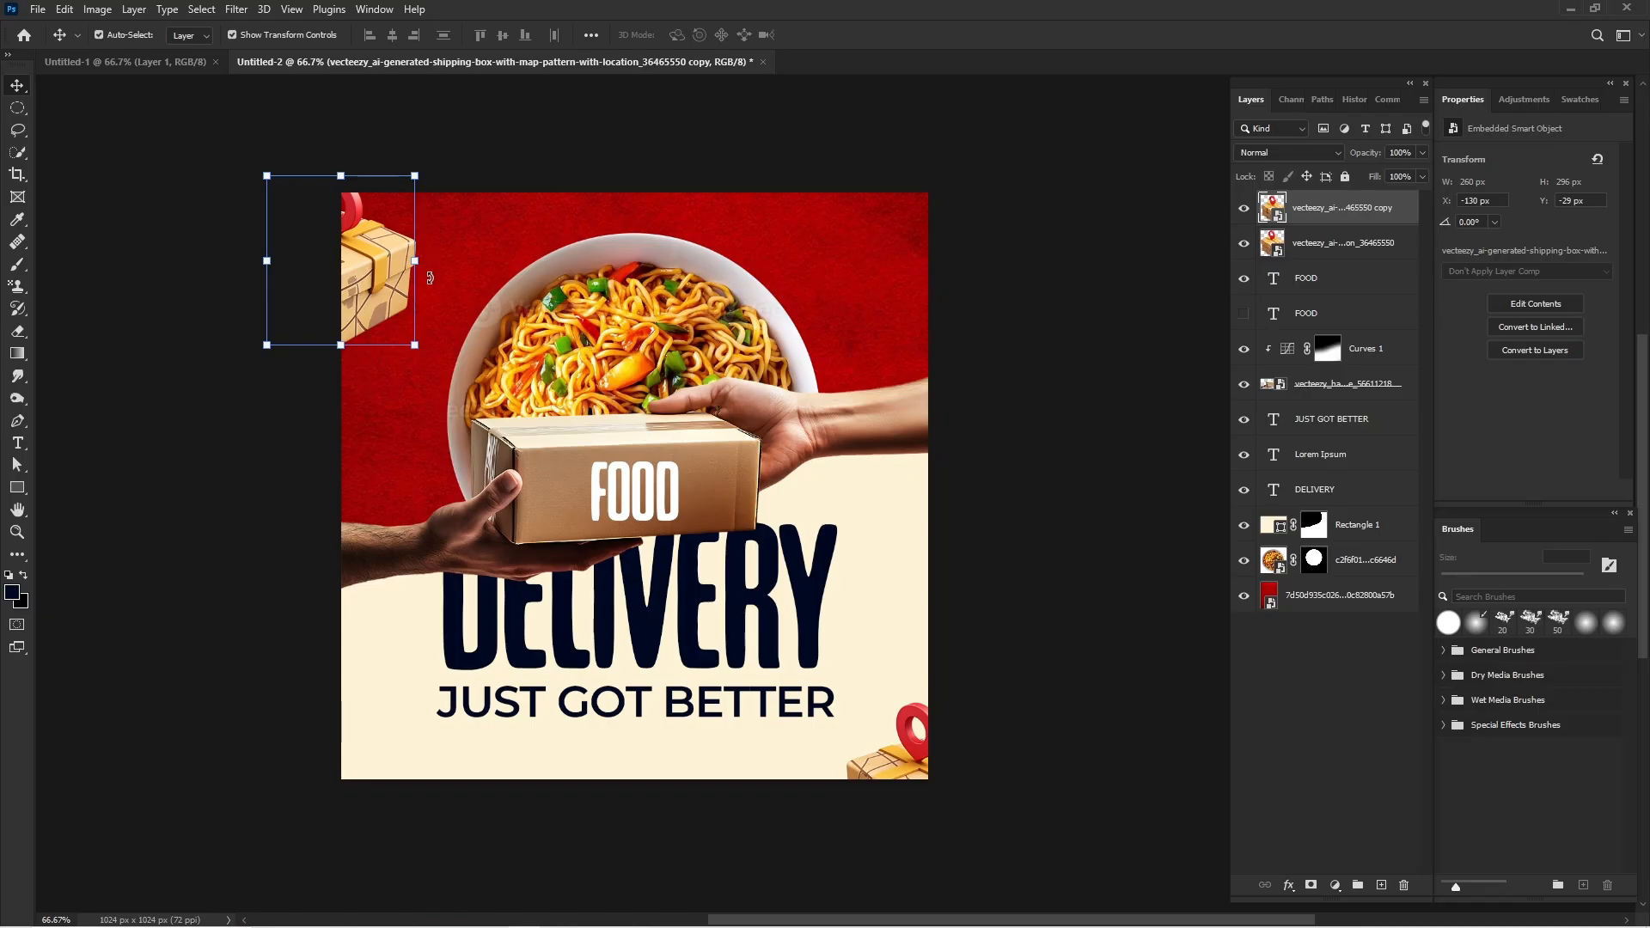
Rotate the upper-left shipping box copy by about 72° and enlarge it to about 384 px wide.
{"action": "left_click_drag", "start_coordinate": [415, 261], "coordinate": [391, 477]}
{"action": "key", "text": "Return"}
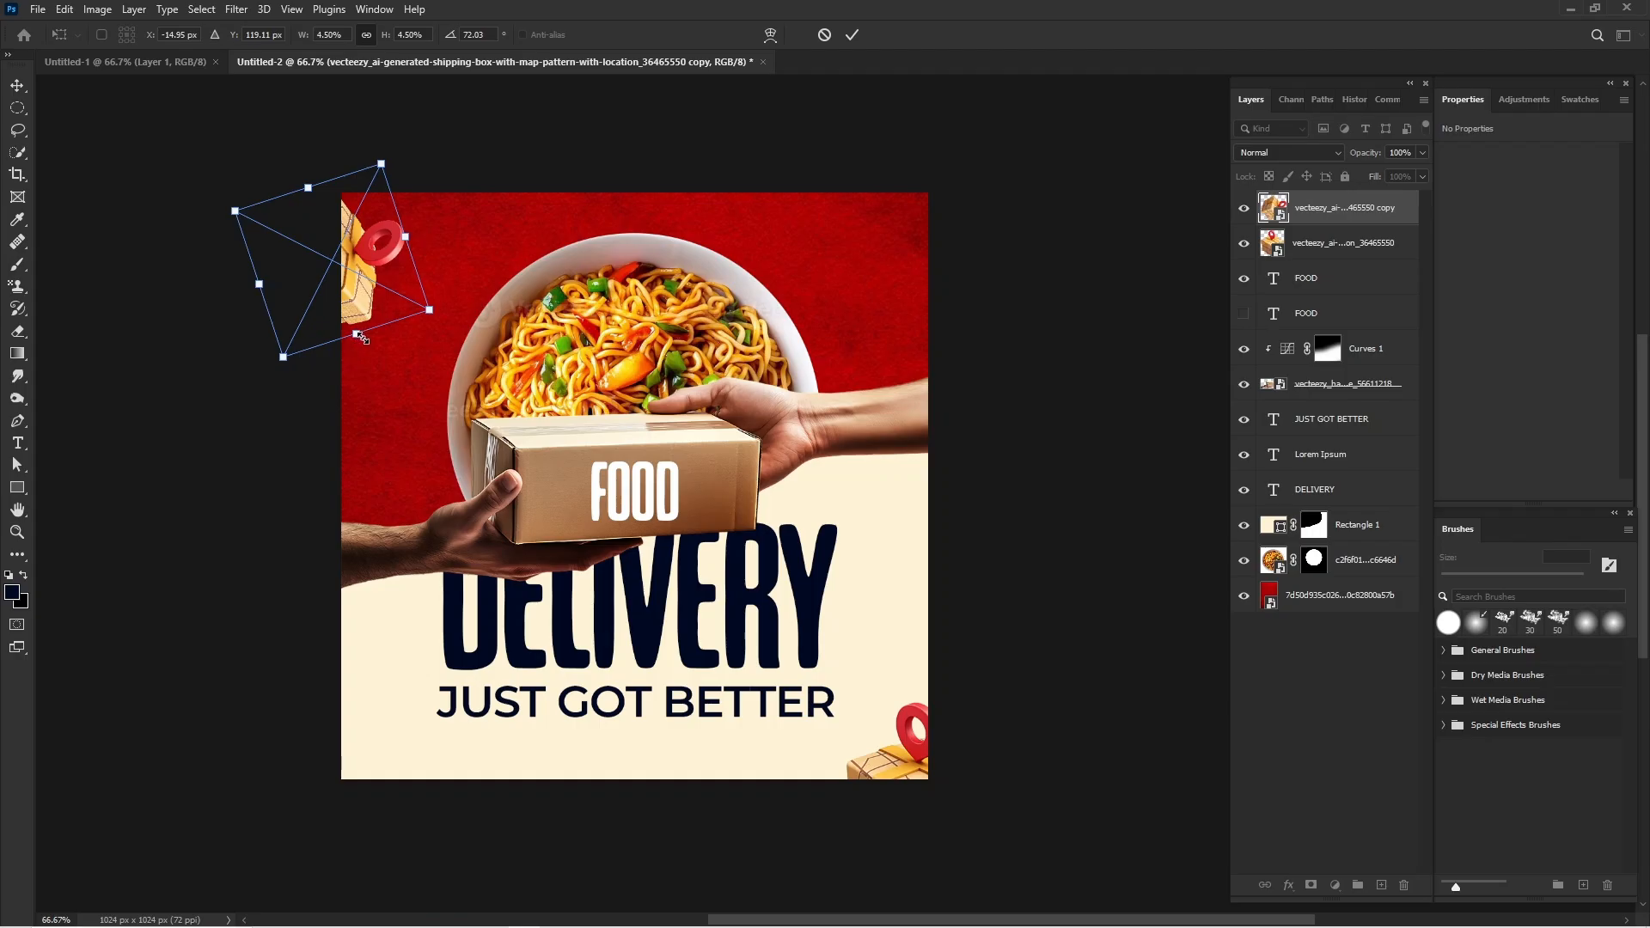
{"action": "left_click_drag", "start_coordinate": [360, 337], "coordinate": [382, 419]}
{"action": "key", "text": "Return"}
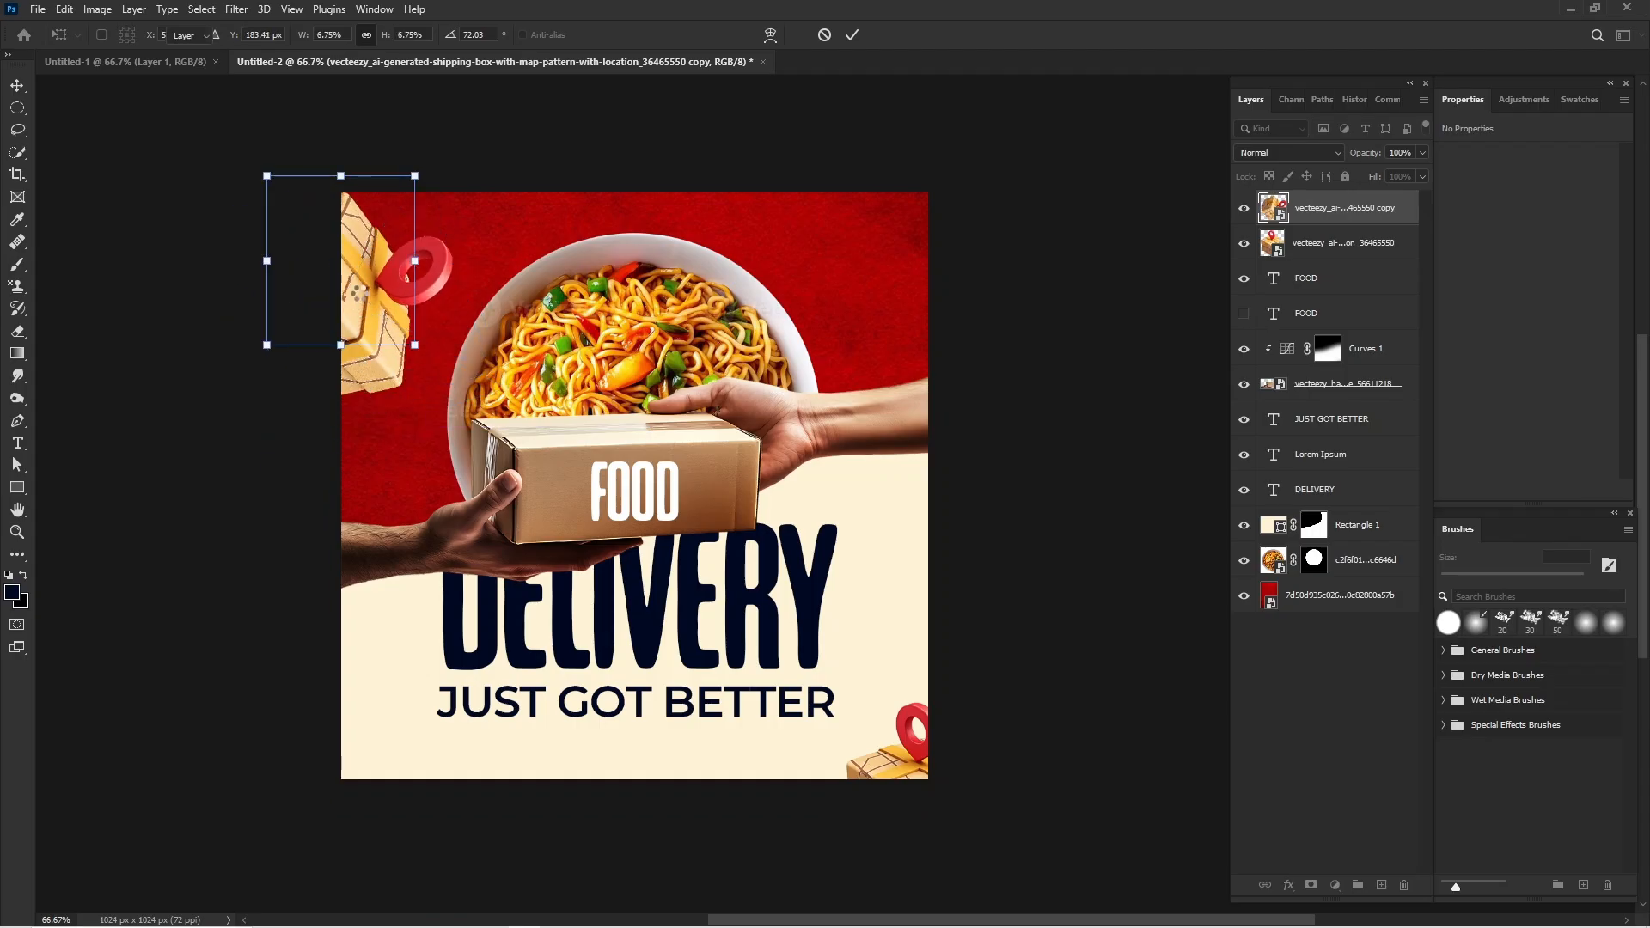
{"action": "left_click", "coordinate": [1087, 296]}
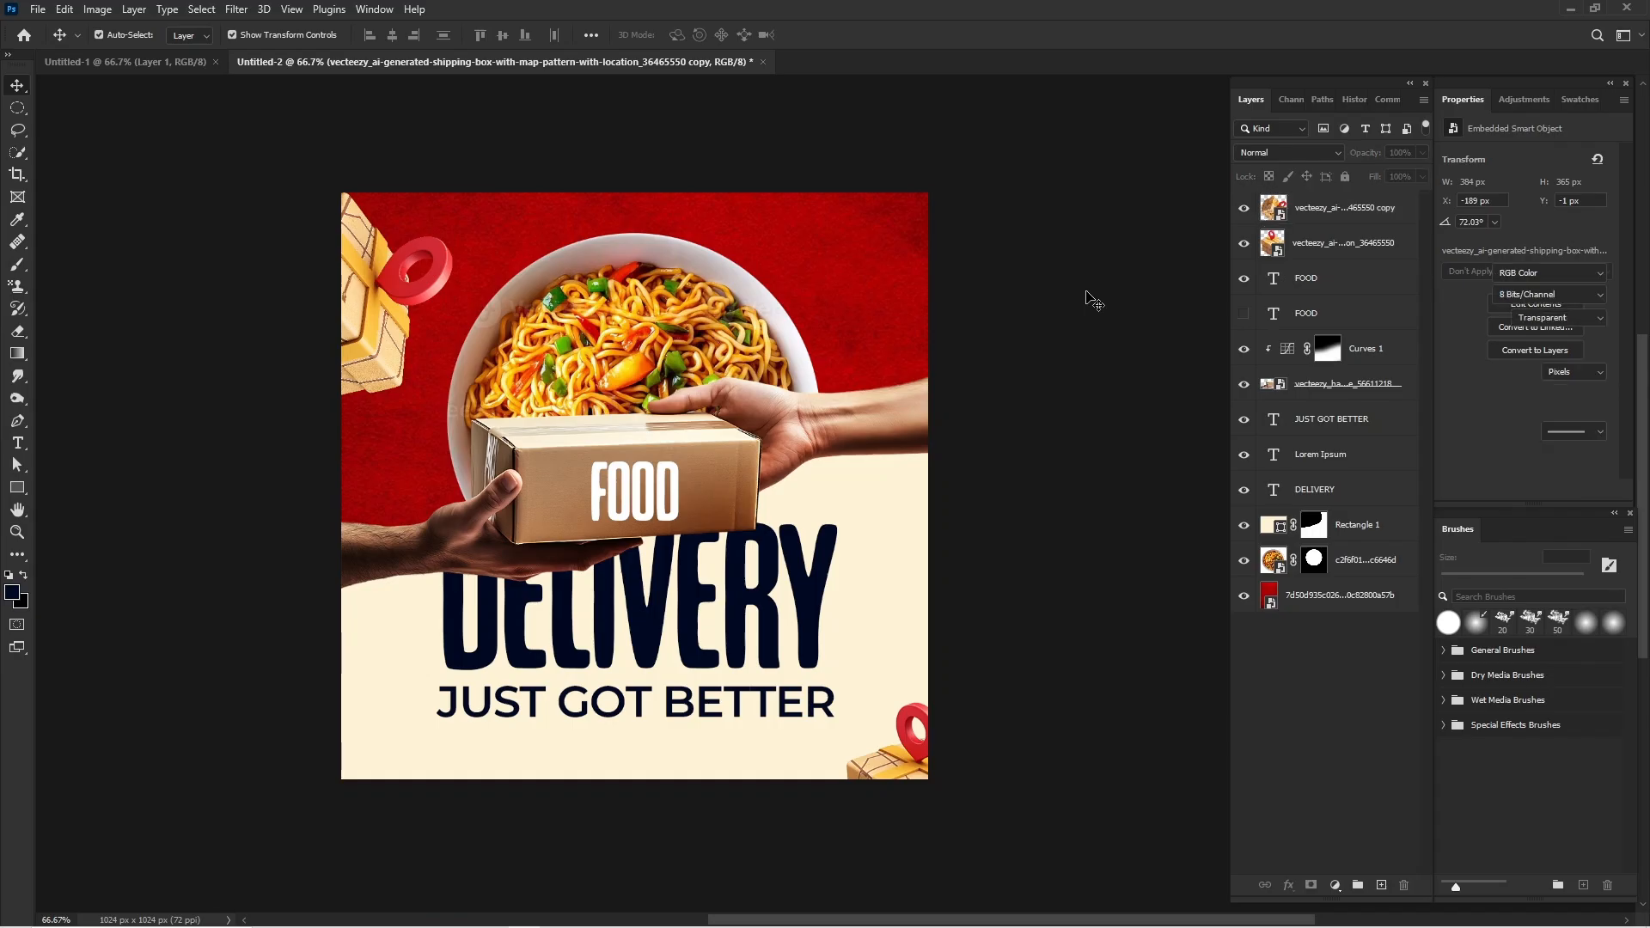
{"action": "scroll", "coordinate": [1087, 297], "scroll_direction": "right", "scroll_amount": 3}
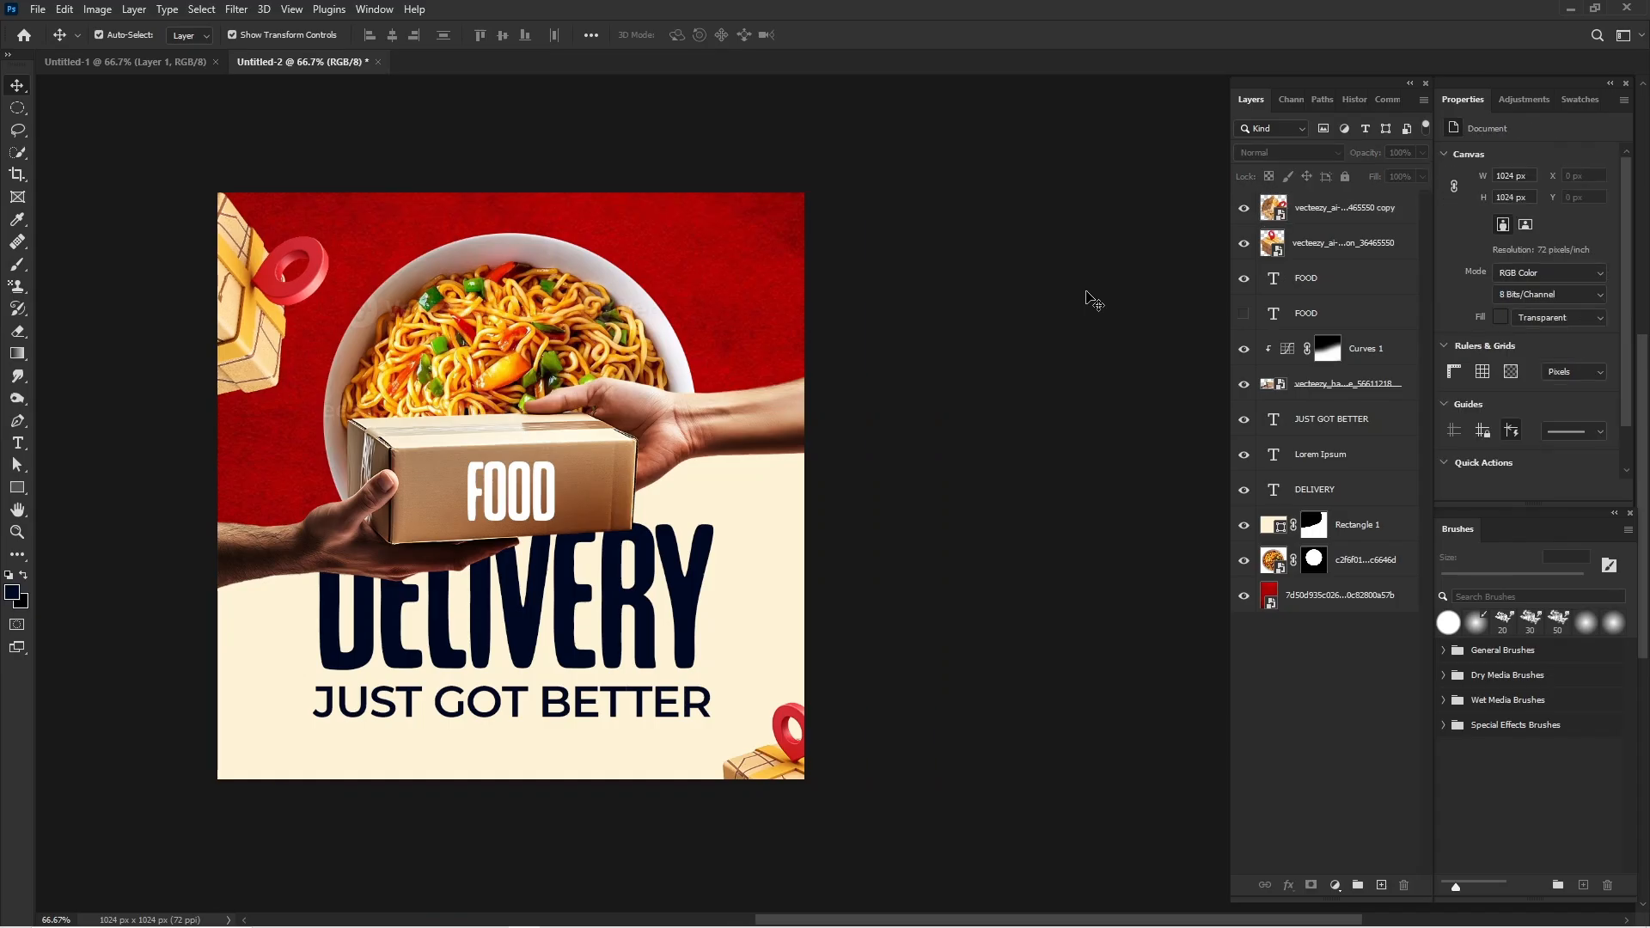
{"action": "scroll", "coordinate": [1087, 296], "scroll_direction": "left", "scroll_amount": 5}
{"action": "scroll", "coordinate": [1087, 296], "scroll_direction": "right", "scroll_amount": 2}
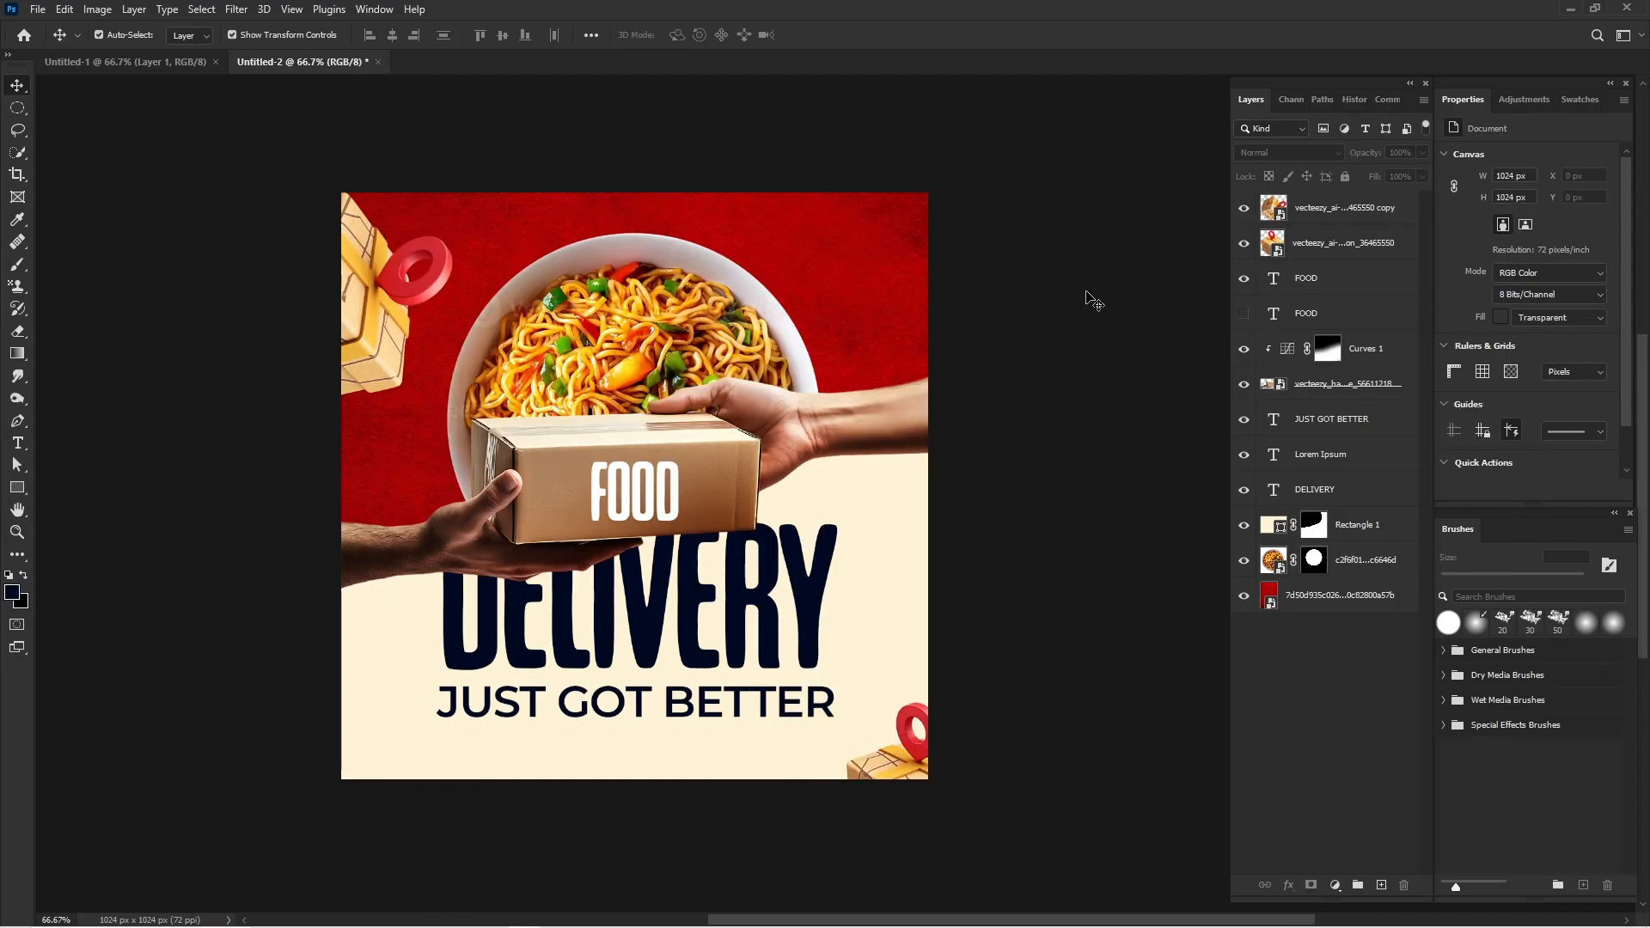